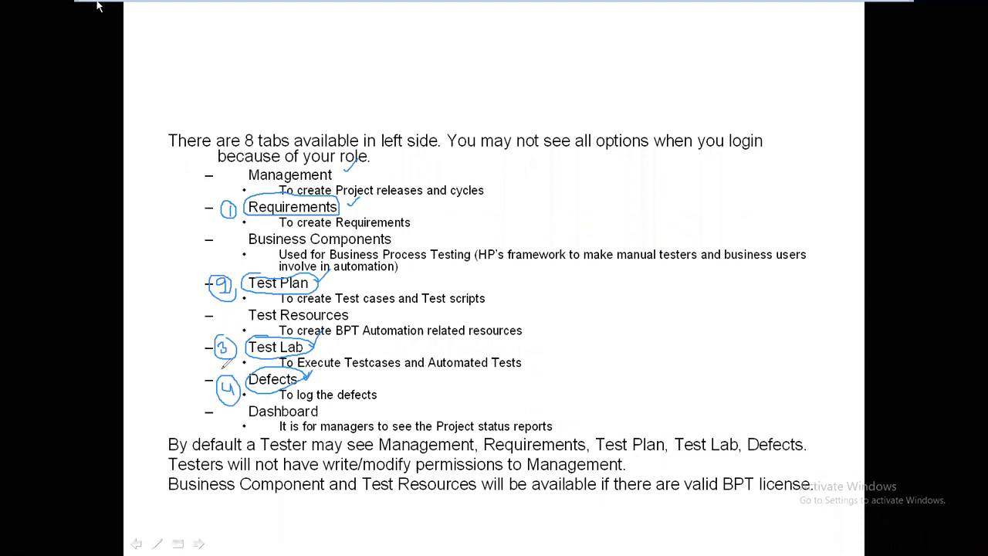
# Erase the ink annotations from the slide and leave the slide show for the desktop.
pyautogui.press('e')
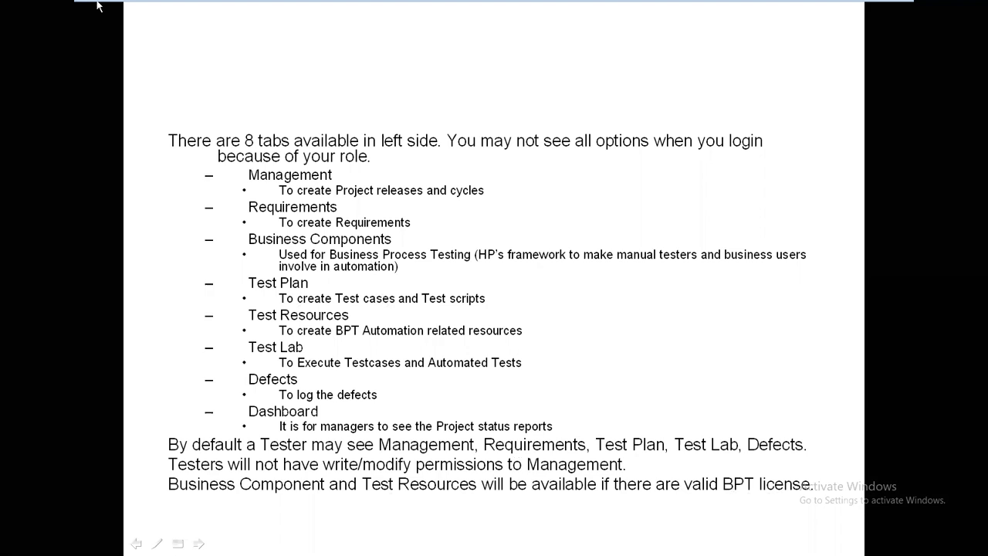
pyautogui.click(629, 243)
pyautogui.click(629, 243)
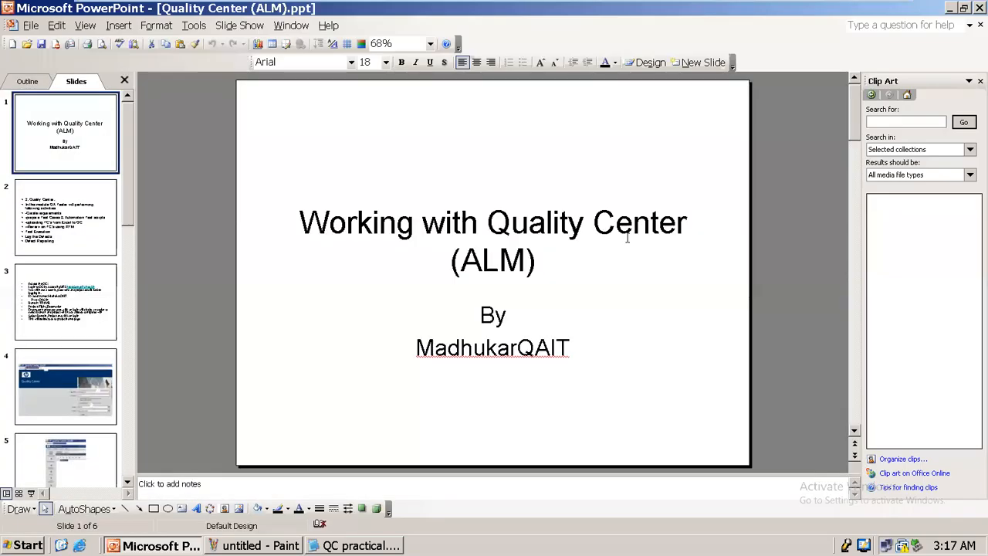
pyautogui.click(951, 9)
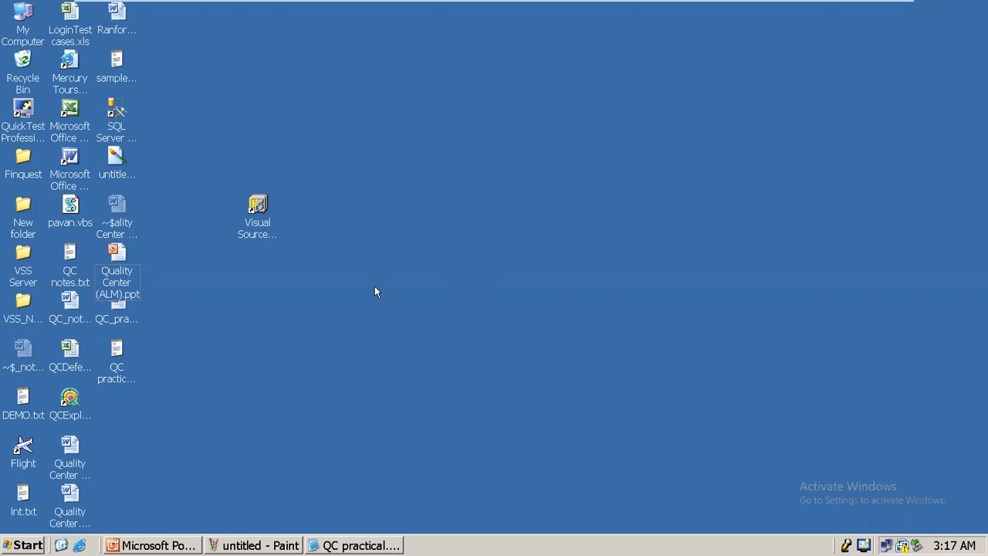
# Open the QC practical text file from the desktop and highlight its Requirements heading for review.
pyautogui.doubleClick(114, 363)
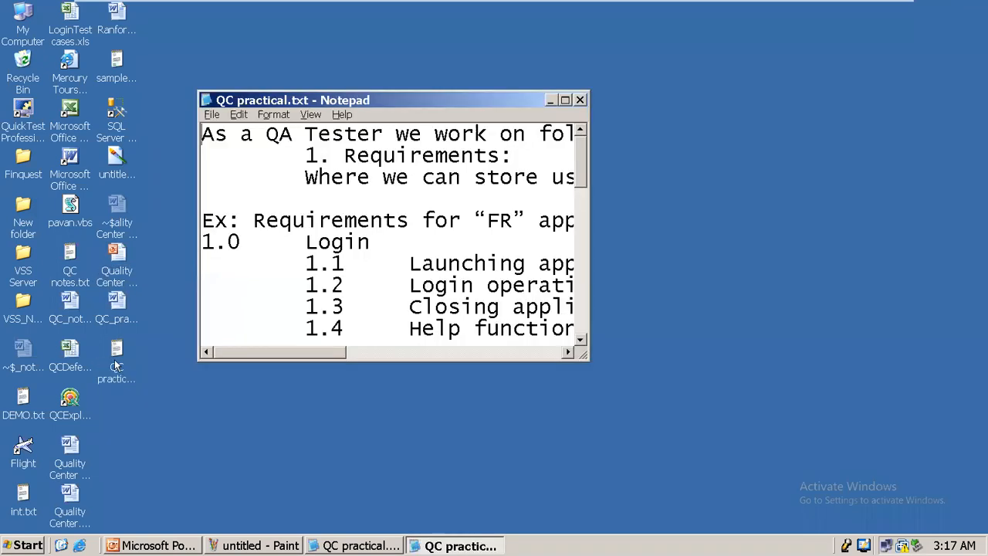
pyautogui.doubleClick(450, 95)
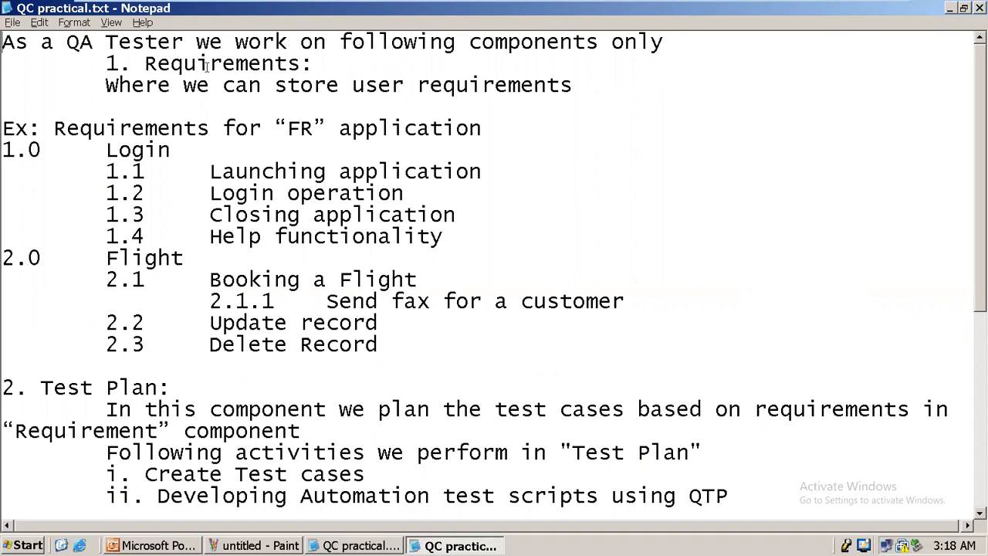
pyautogui.moveTo(143, 68); pyautogui.dragTo(313, 64)
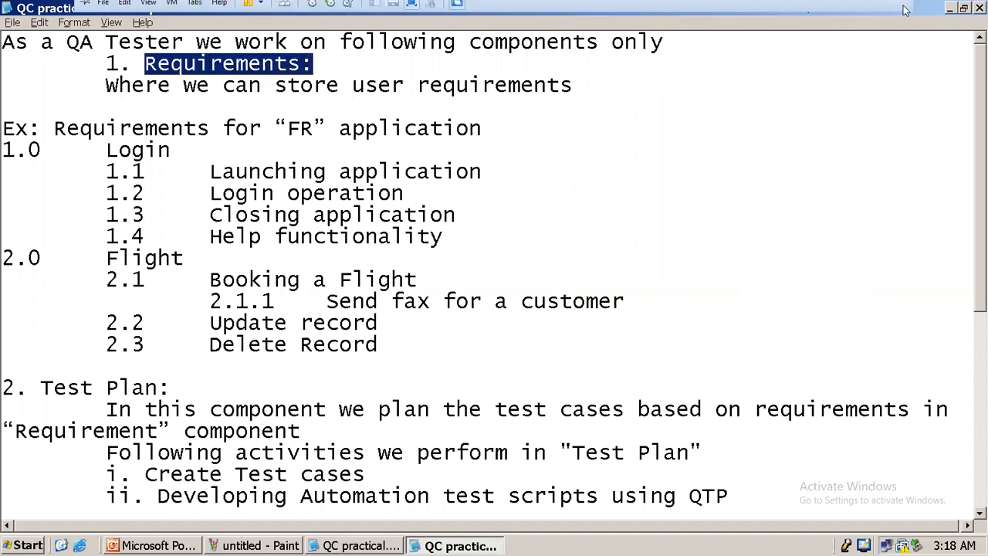
pyautogui.click(950, 9)
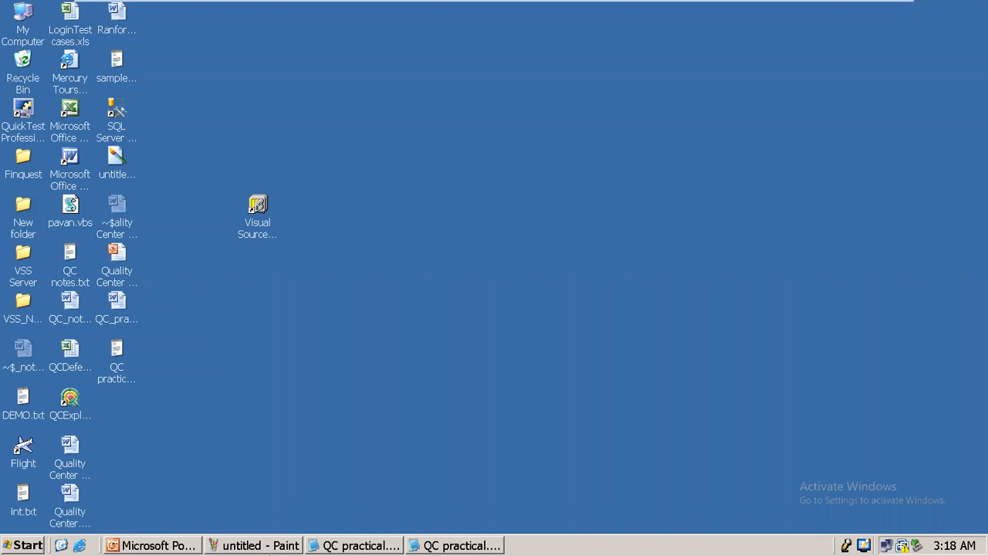
# Set the year of the Windows system date to 2007 and apply the change.
pyautogui.click(264, 380)
pyautogui.click(70, 397)
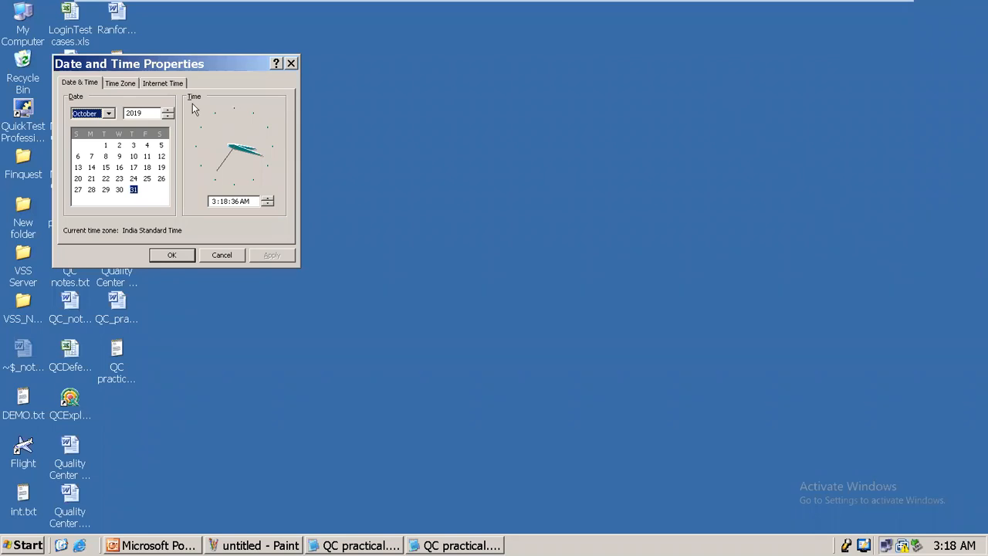
pyautogui.doubleClick(169, 116)
pyautogui.doubleClick(169, 116)
pyautogui.doubleClick(169, 116)
pyautogui.doubleClick(169, 116)
pyautogui.doubleClick(169, 116)
pyautogui.click(169, 115)
pyautogui.click(169, 116)
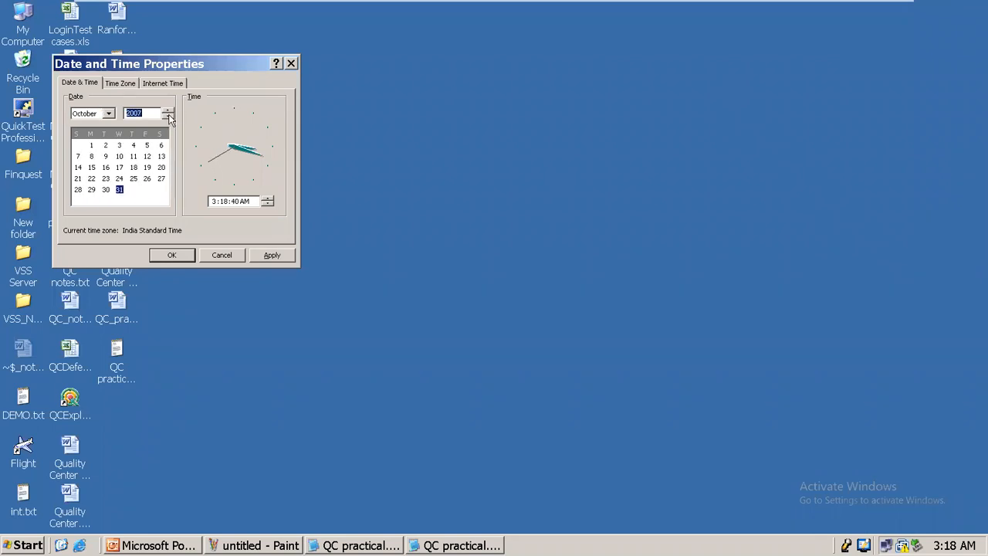
pyautogui.click(270, 255)
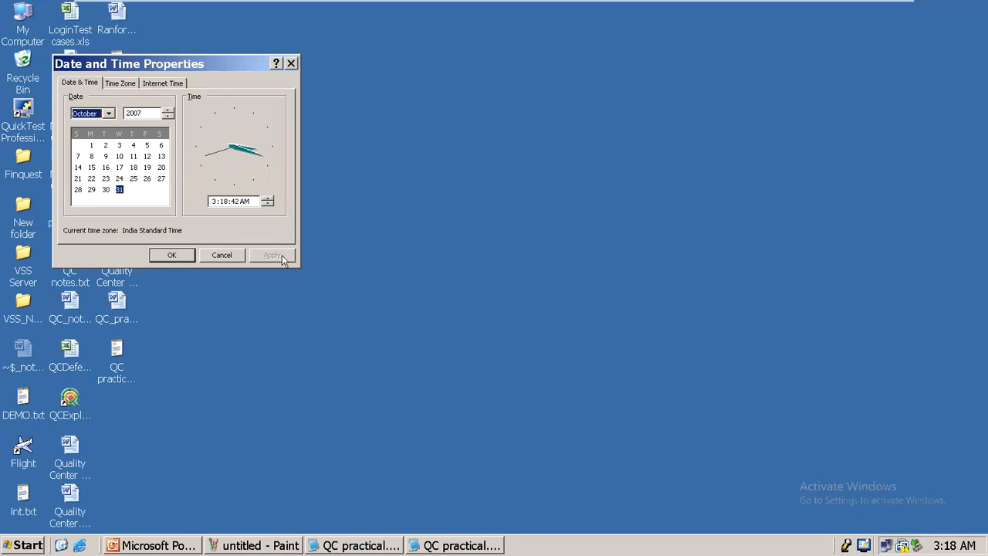
pyautogui.click(172, 254)
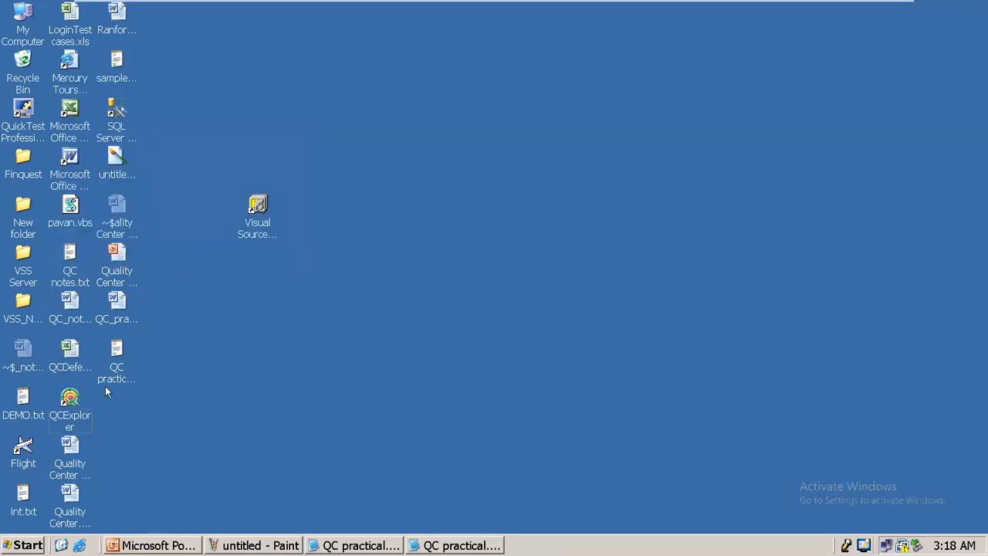
pyautogui.doubleClick(77, 398)
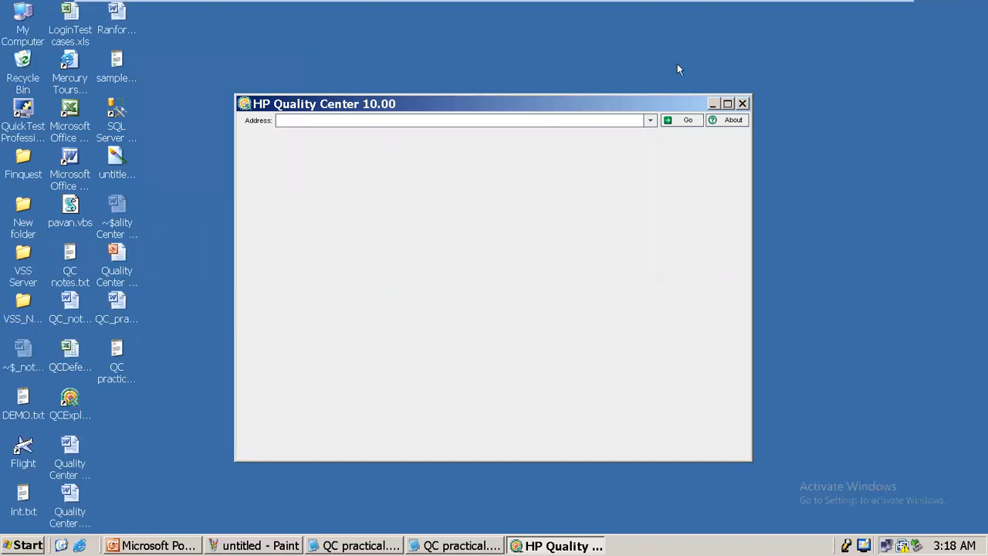
pyautogui.click(650, 121)
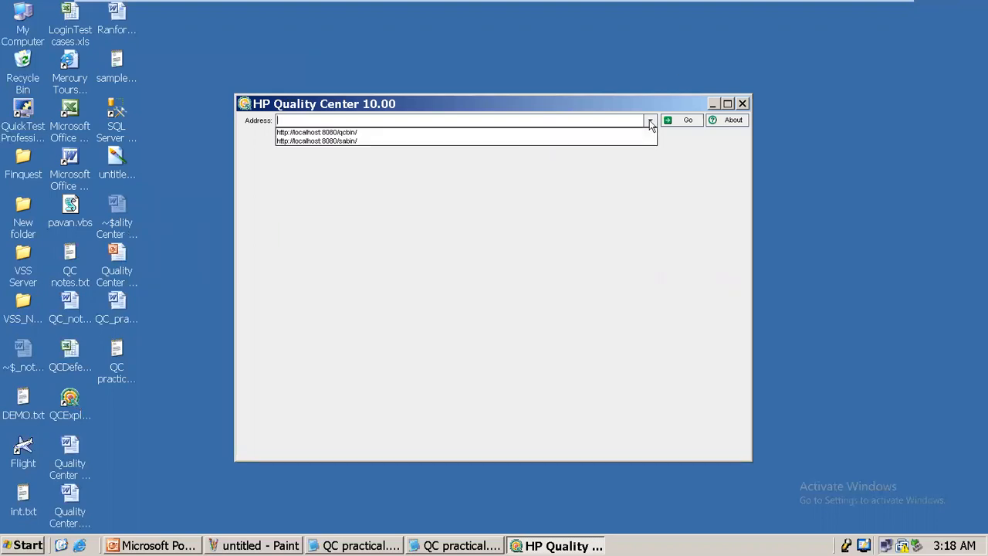
pyautogui.click(340, 142)
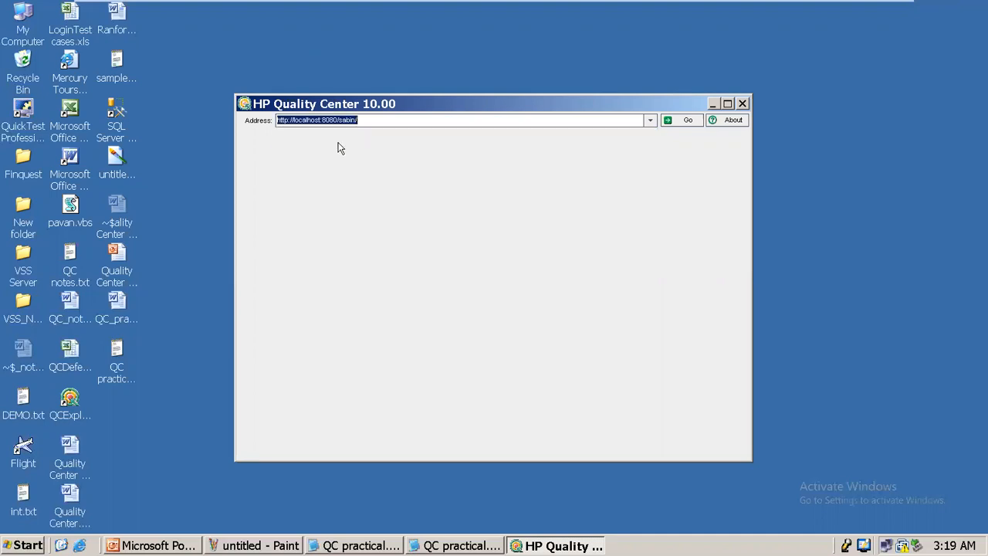
pyautogui.click(688, 122)
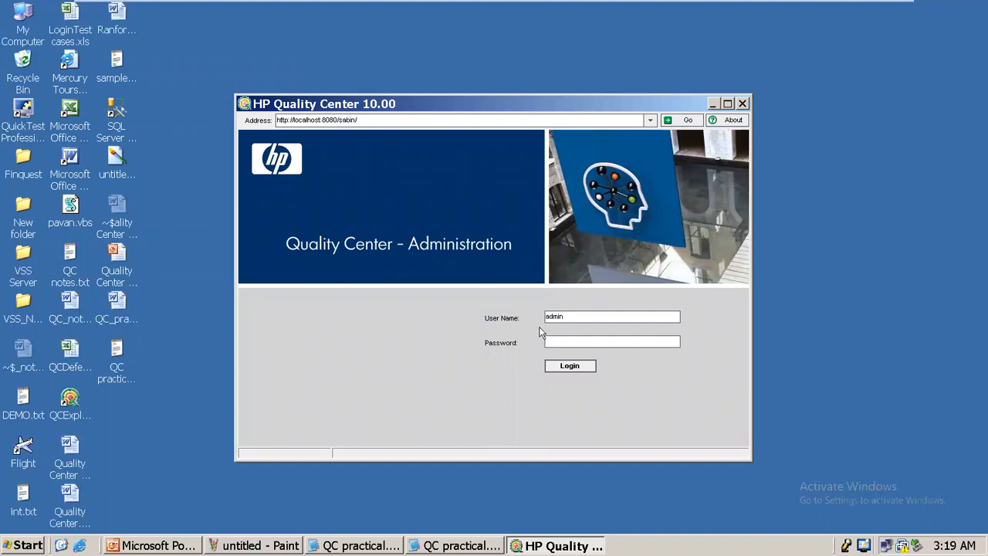
pyautogui.click(568, 368)
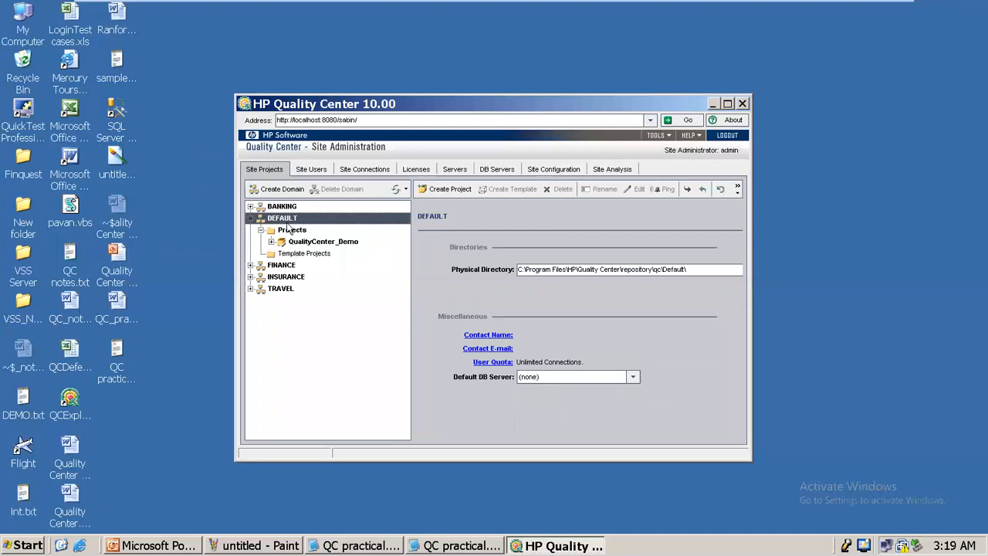
pyautogui.click(250, 219)
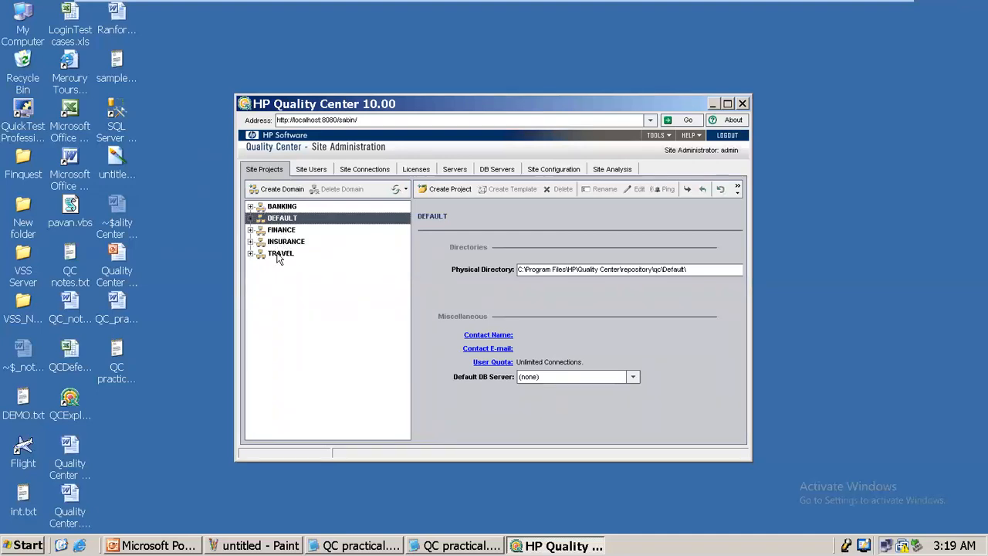
# Create a new domain named HEALTH_CARE in the site projects.
pyautogui.click(272, 192)
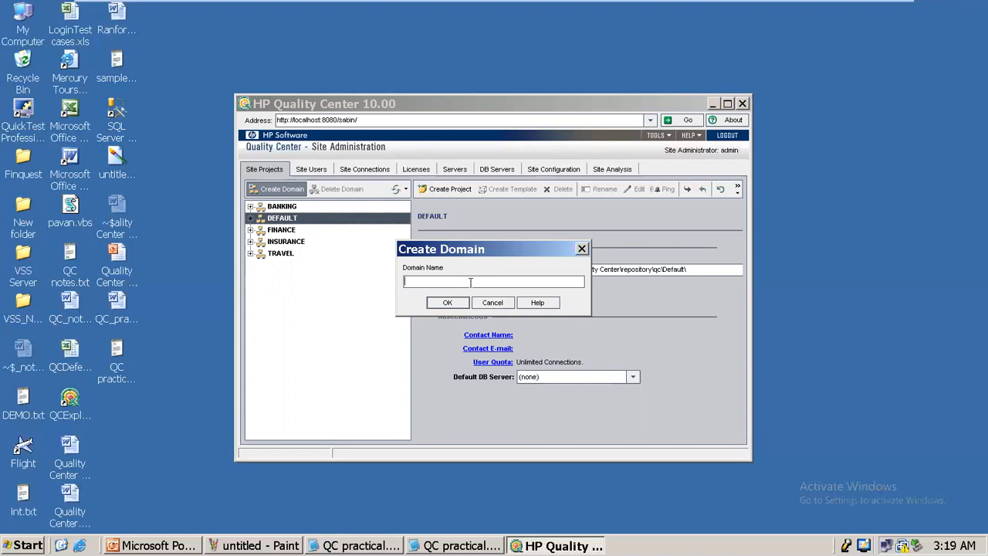
pyautogui.write('HEALYH')
pyautogui.press('BackSpace')
pyautogui.press('BackSpace')
pyautogui.write('TH_CARE')
pyautogui.click(448, 301)
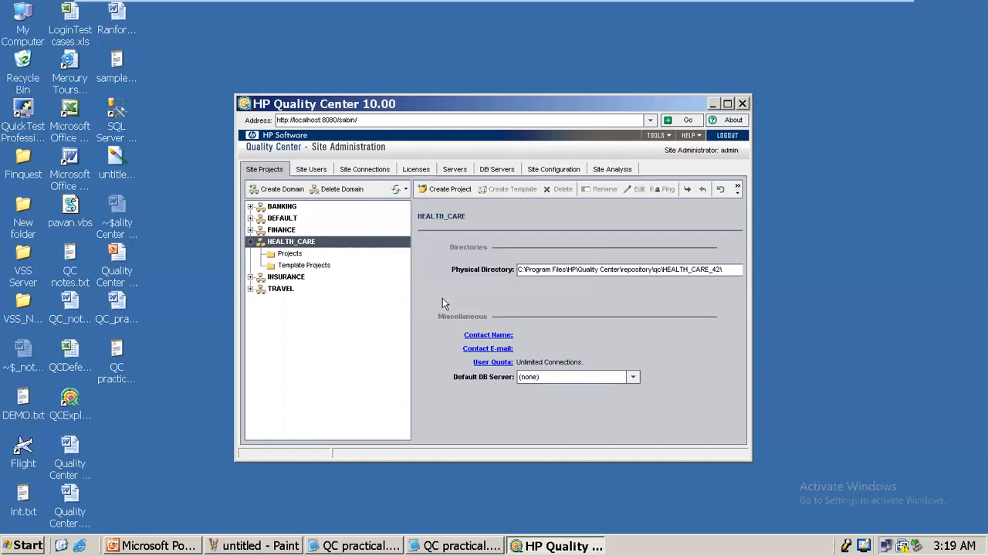
# Define an empty project named Axon_Hospital in the HEALTH_CARE domain, using the MS-SQL database server localhost.
pyautogui.click(445, 192)
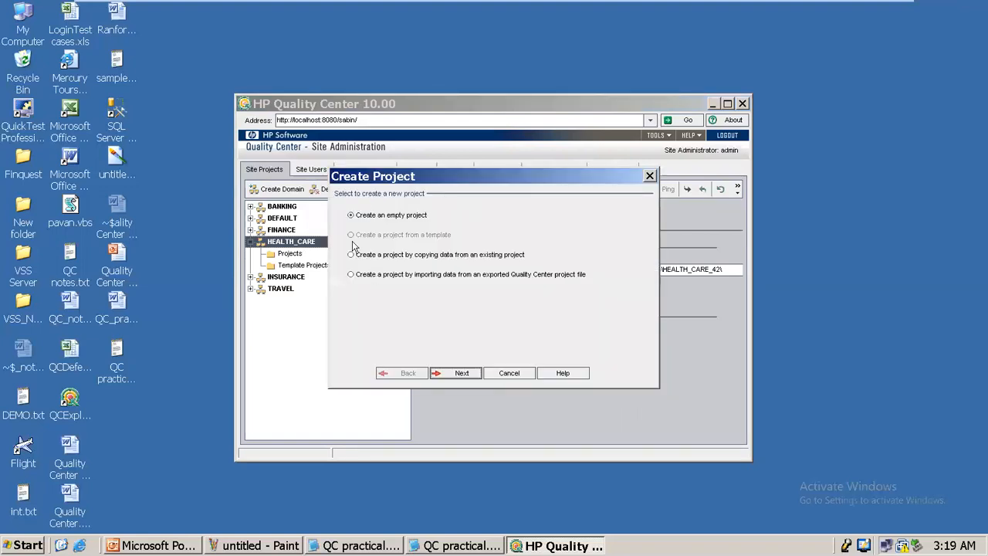
pyautogui.click(449, 374)
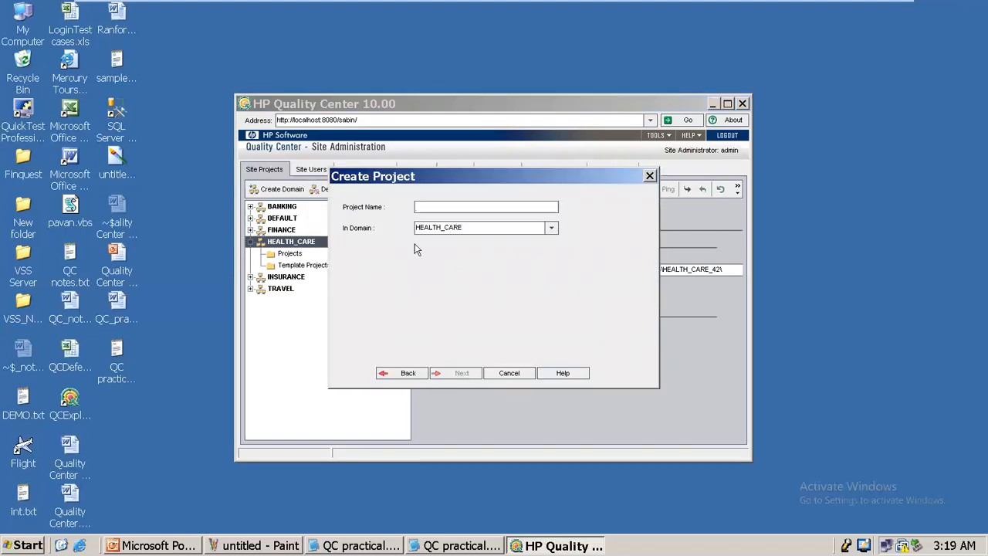
pyautogui.click(452, 207)
pyautogui.write('Axon_Hospital')
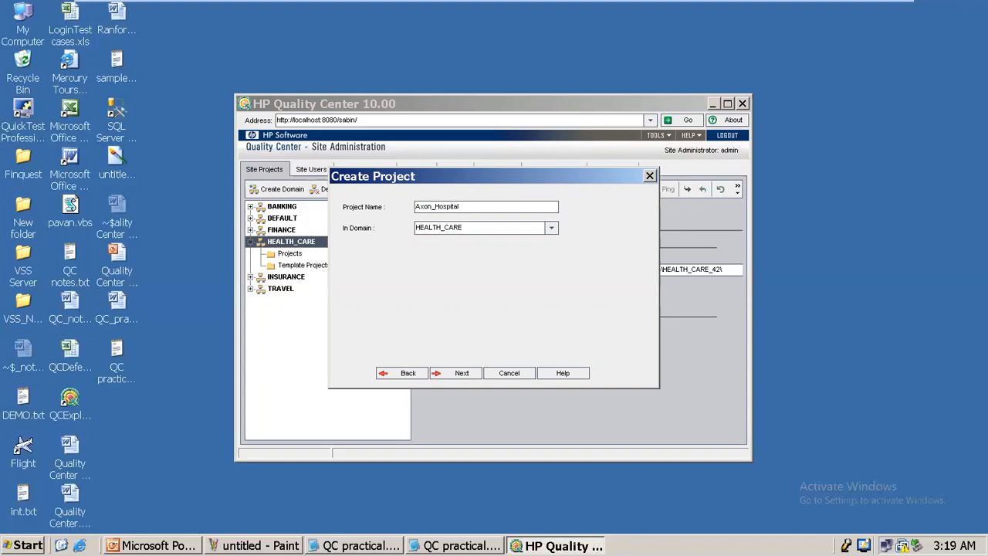
pyautogui.click(462, 374)
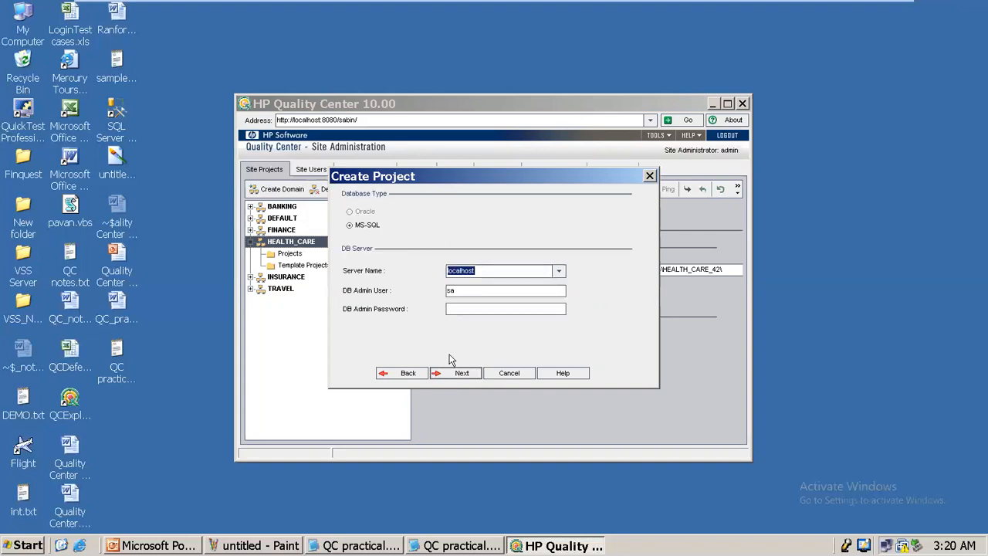
pyautogui.click(461, 374)
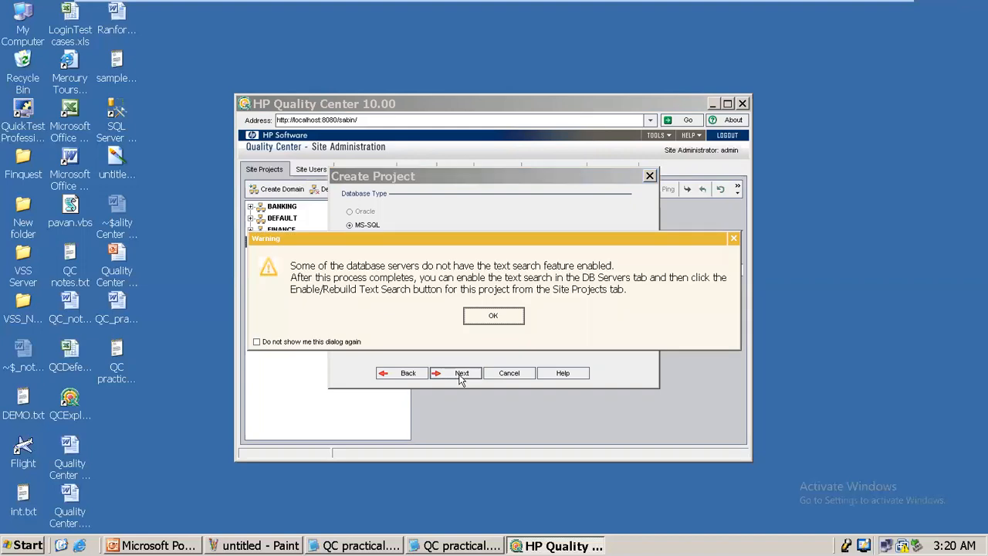
pyautogui.click(487, 317)
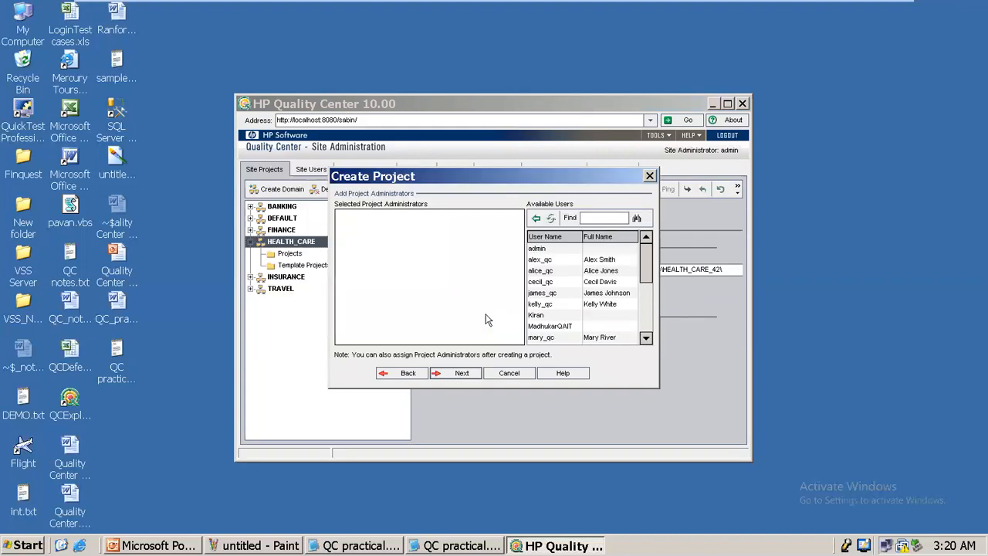
# Assign admin as project administrator and finish creating the Axon_Hospital project.
pyautogui.click(538, 250)
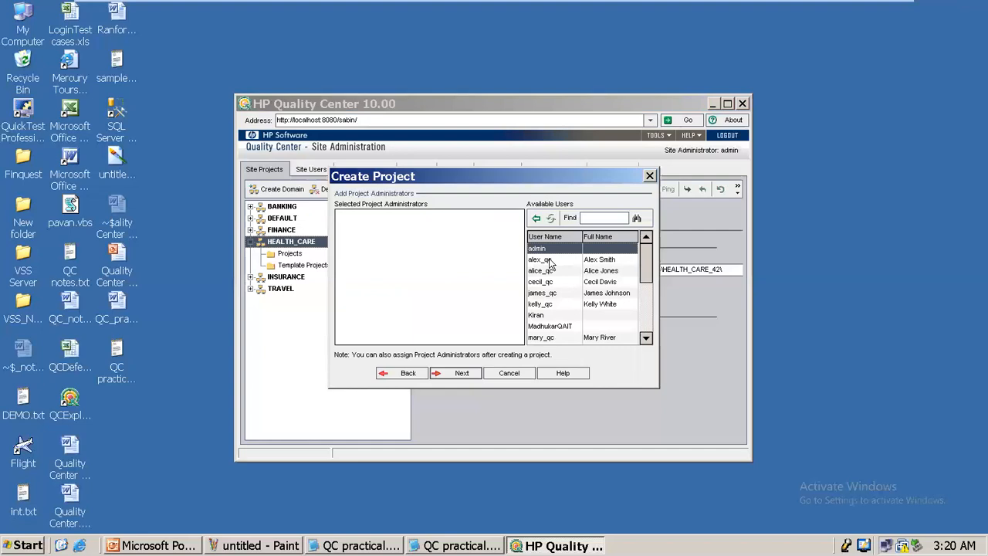
pyautogui.click(537, 218)
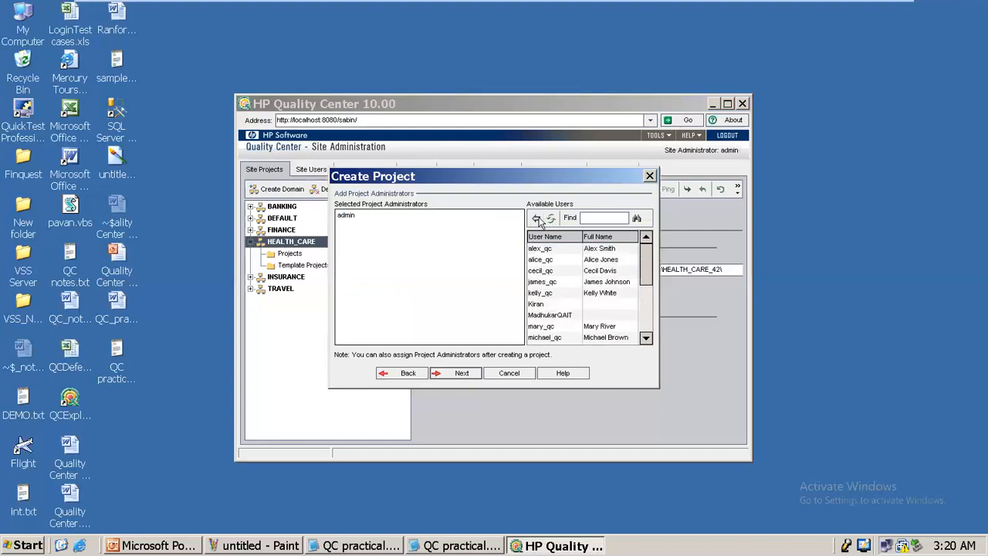
pyautogui.click(457, 377)
pyautogui.click(461, 374)
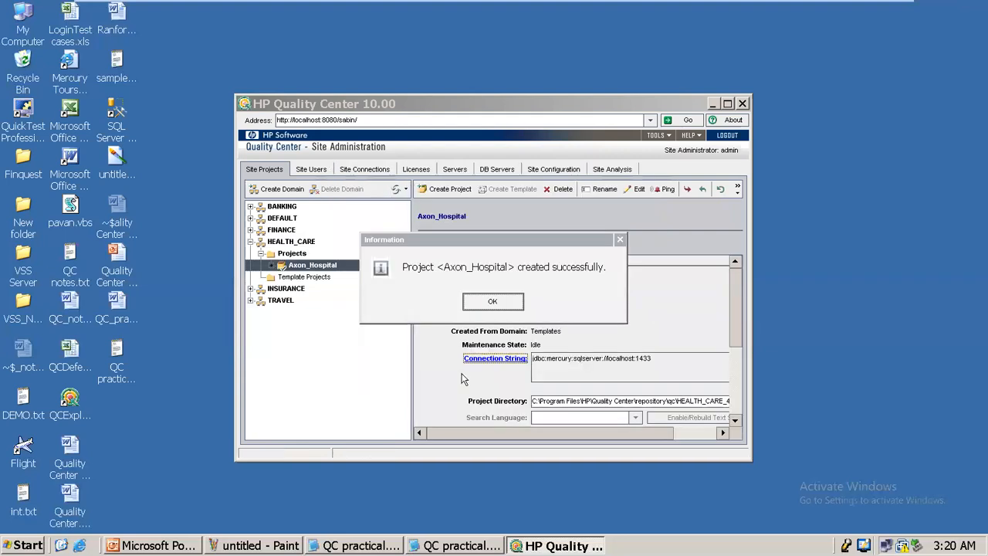
pyautogui.click(512, 303)
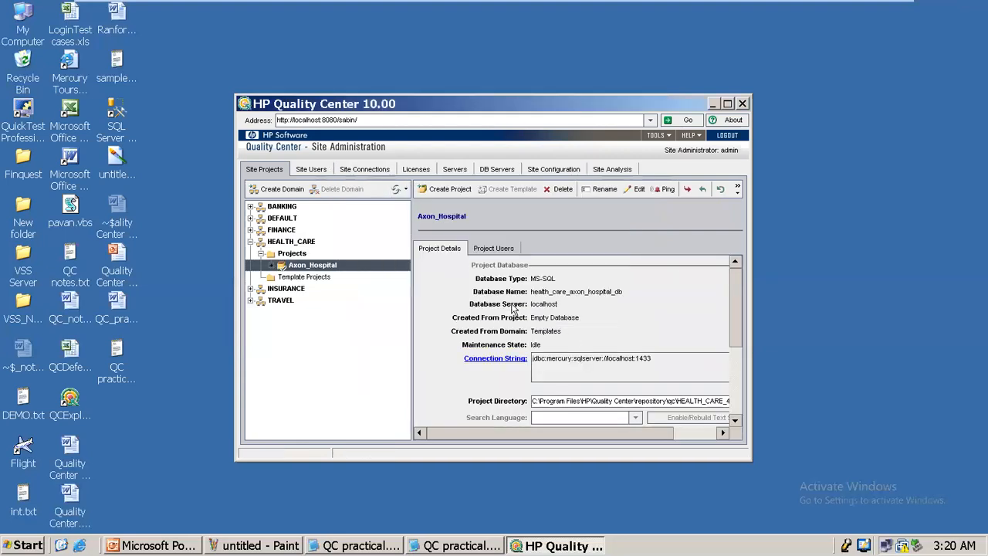
# Add a new site user with the user name MyTester.
pyautogui.click(316, 173)
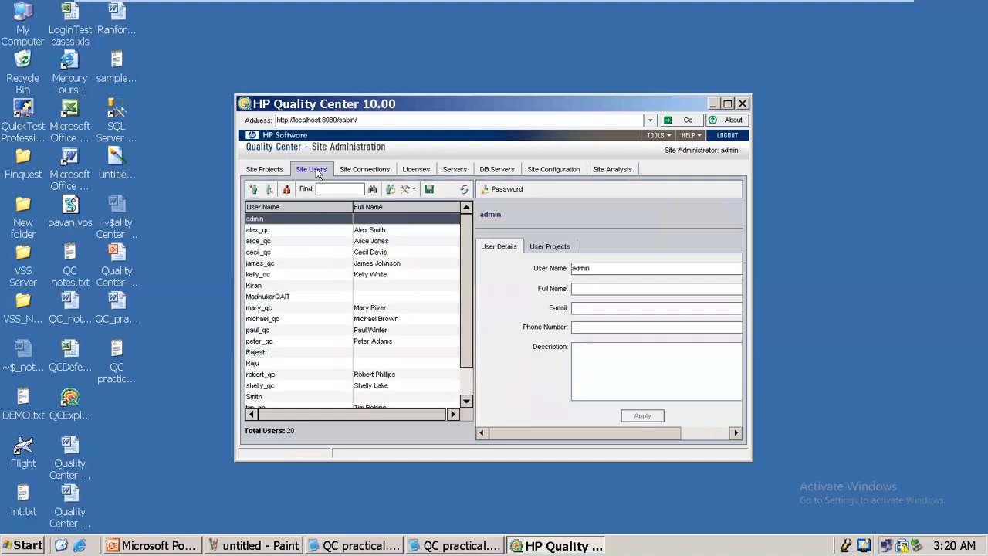
pyautogui.click(252, 190)
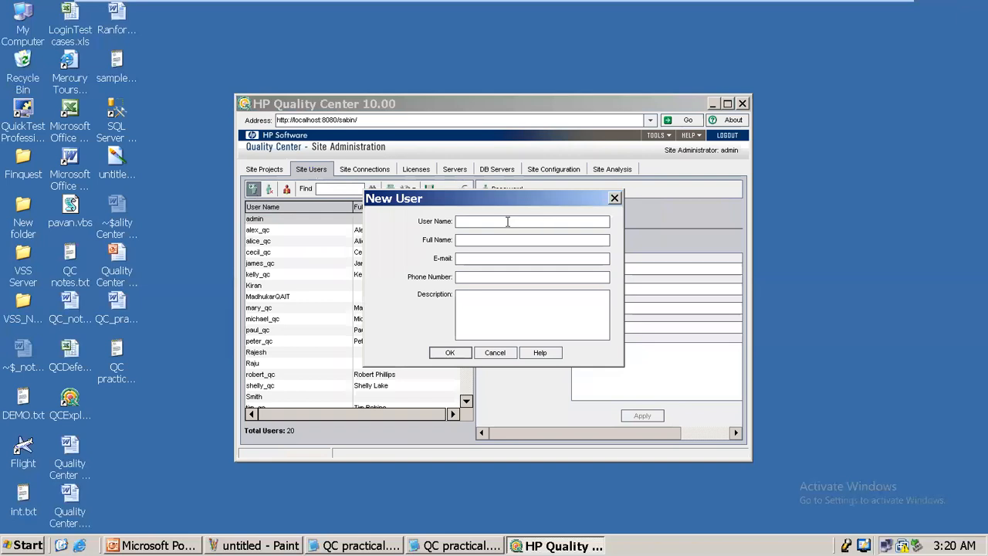
pyautogui.write('MyTester')
pyautogui.click(451, 353)
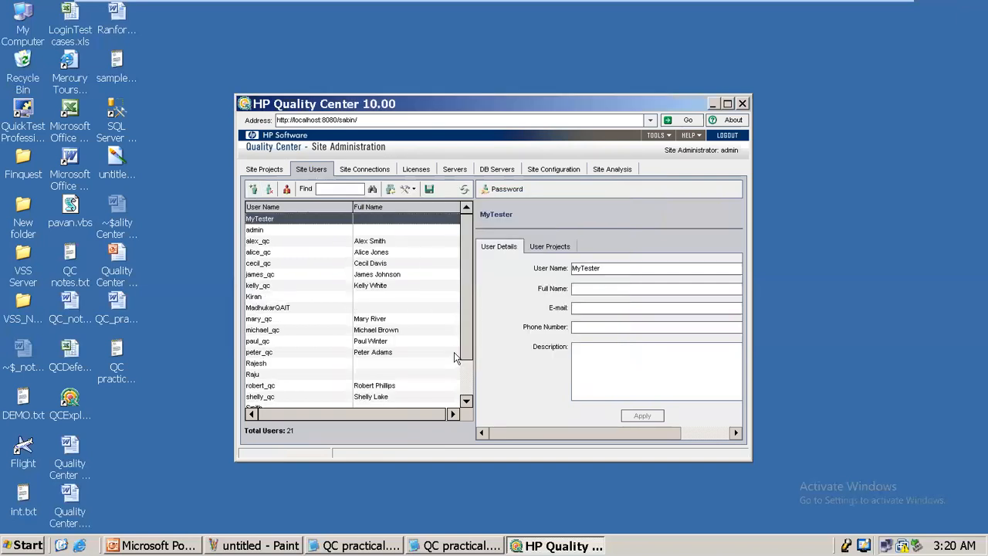
# Set and retype the account password for the MyTester user, then maximize the Quality Center window.
pyautogui.click(501, 191)
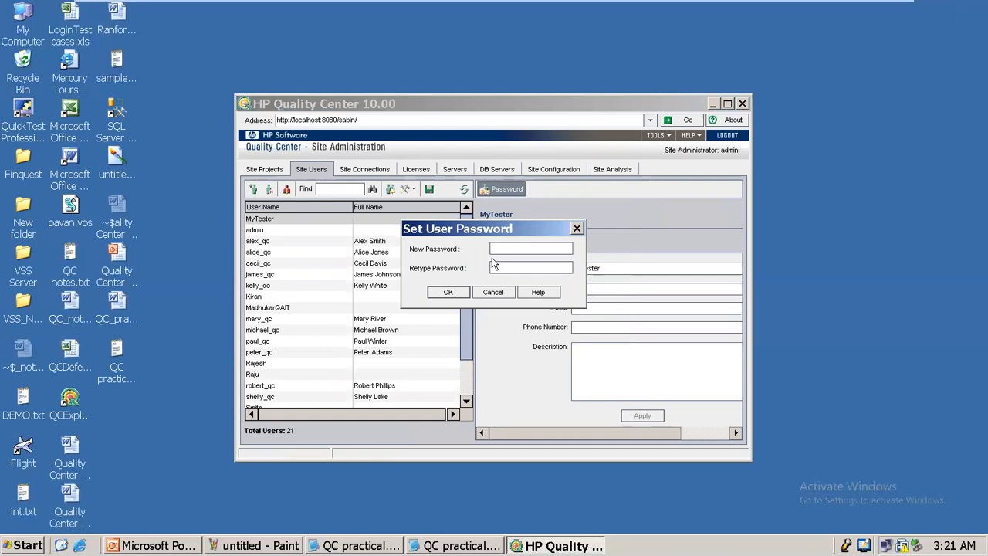
pyautogui.write('****')
pyautogui.click(497, 268)
pyautogui.write('****')
pyautogui.click(461, 293)
pyautogui.click(479, 302)
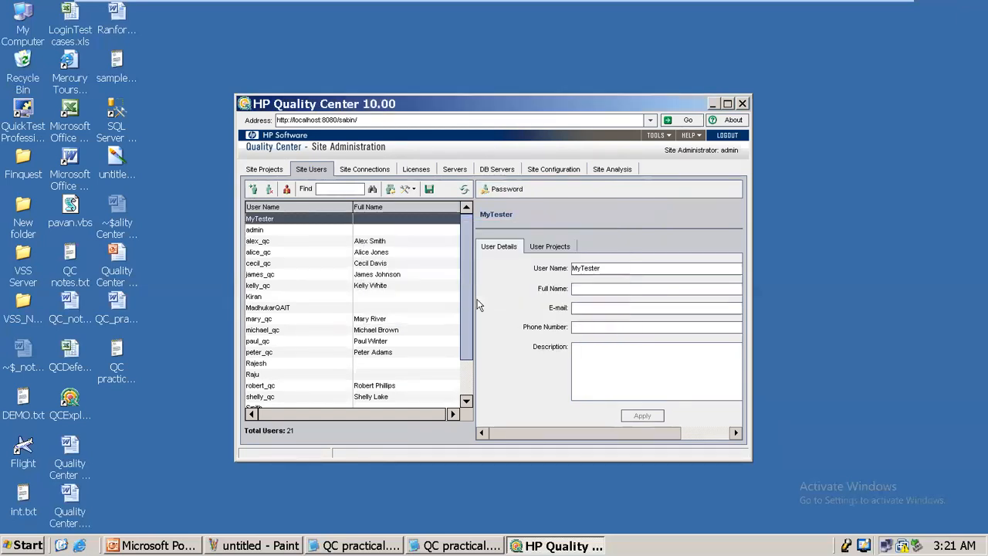
pyautogui.doubleClick(436, 99)
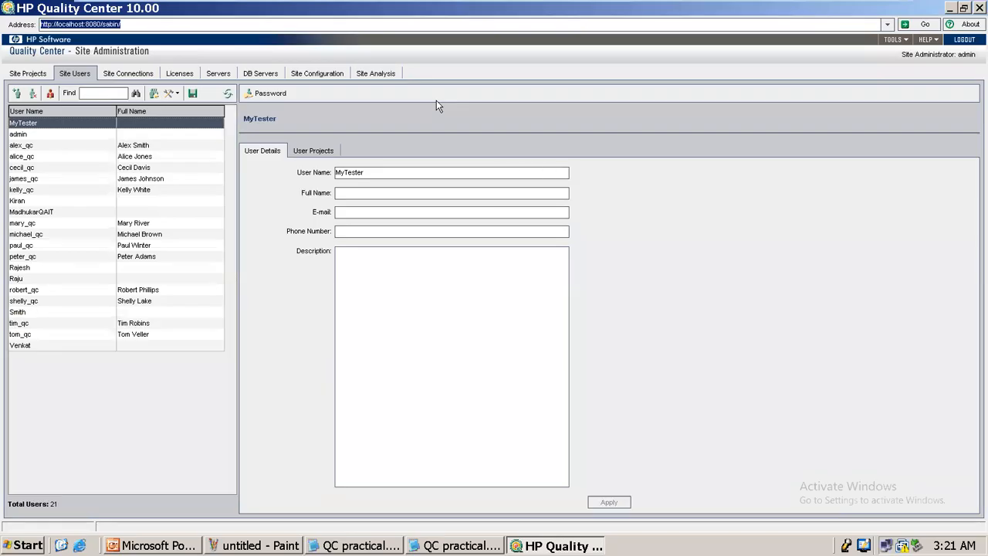
# Add MyTester and the existing QAIT account from the site users list to the Axon_Hospital project's users.
pyautogui.click(28, 73)
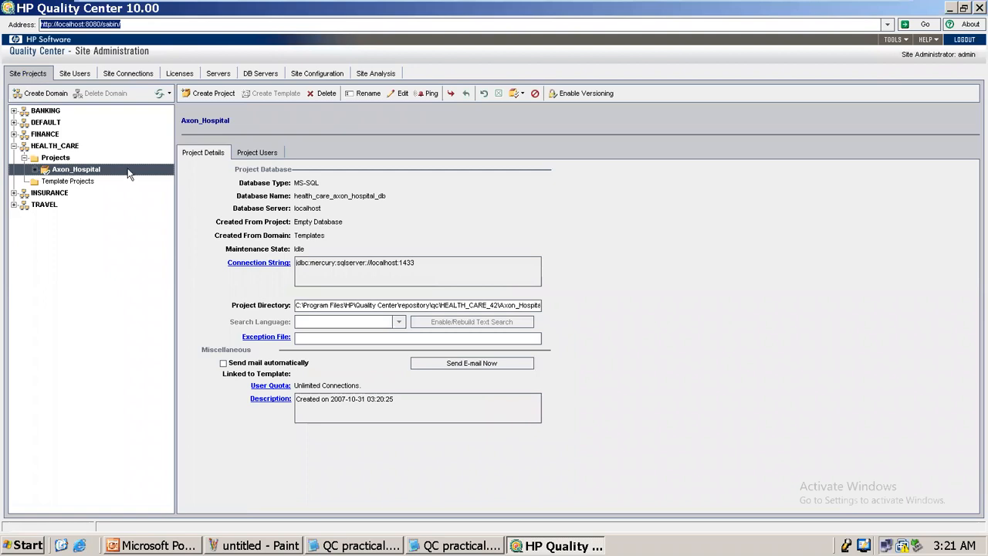
pyautogui.click(258, 157)
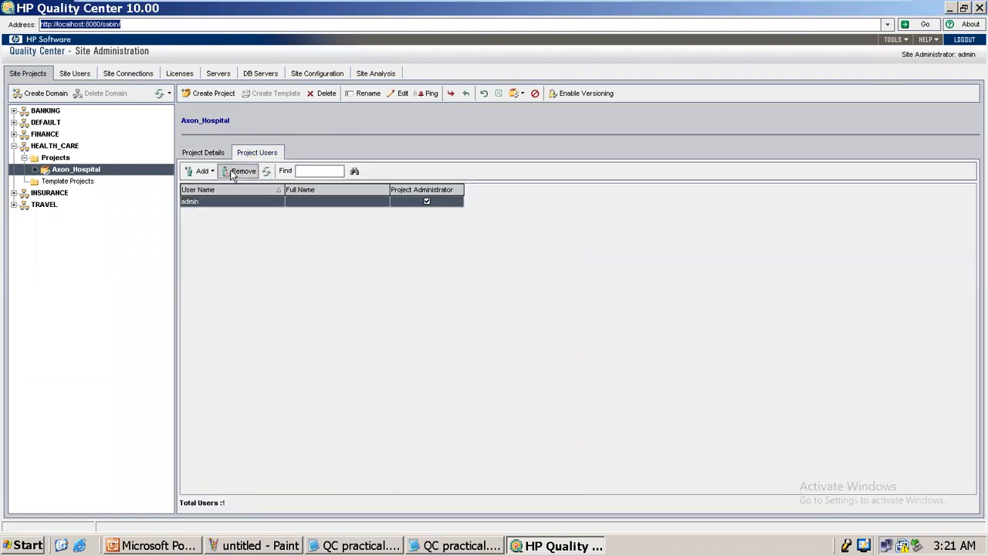
pyautogui.click(199, 175)
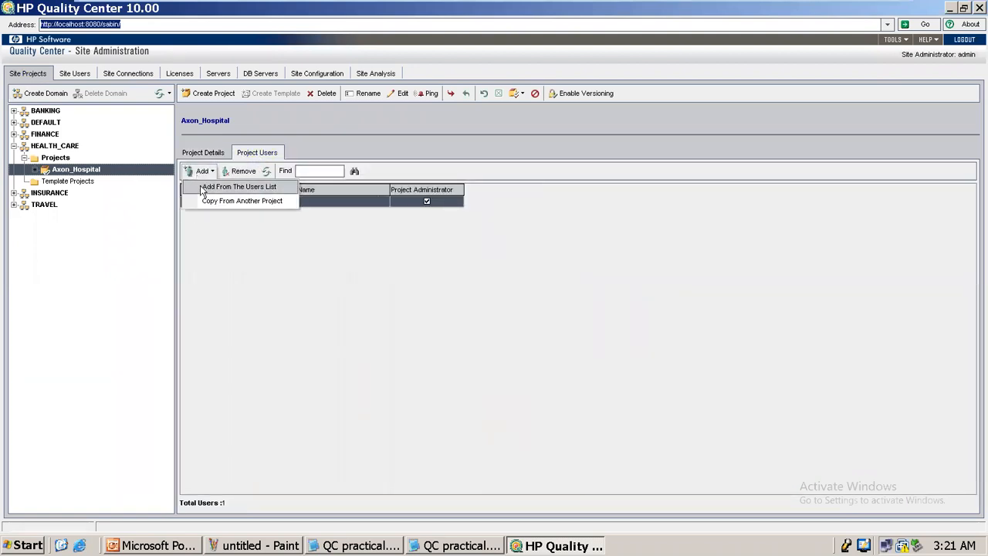
pyautogui.click(212, 187)
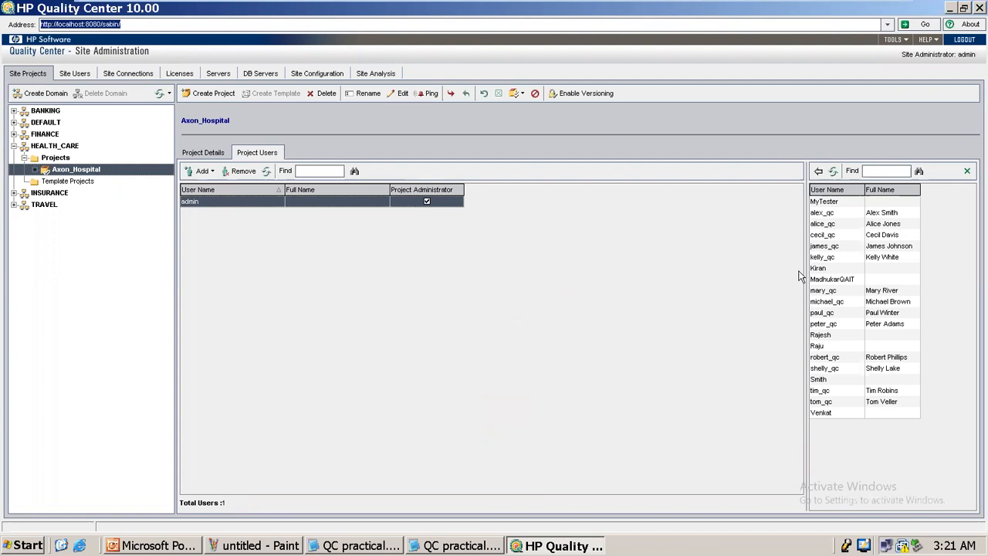
pyautogui.click(824, 336)
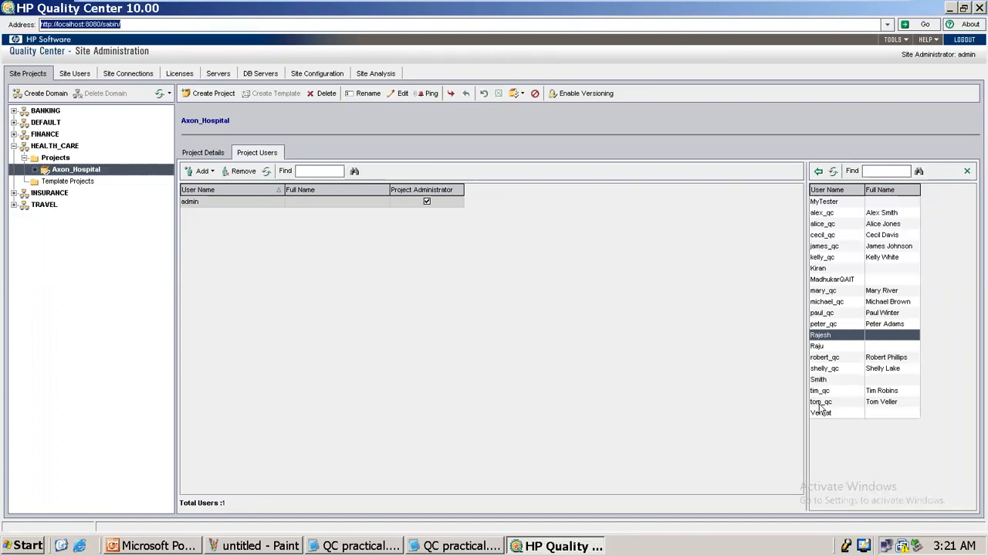
pyautogui.click(818, 292)
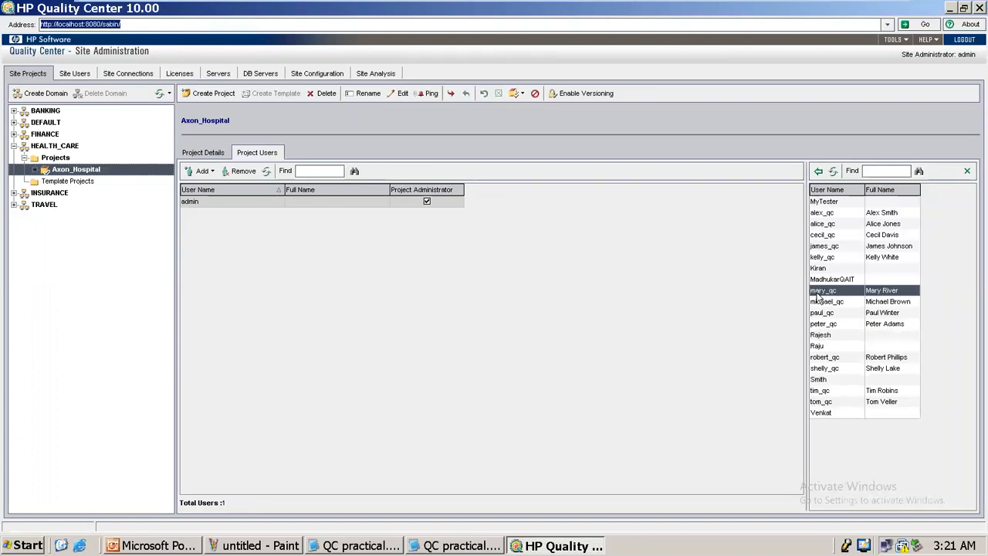
pyautogui.click(826, 202)
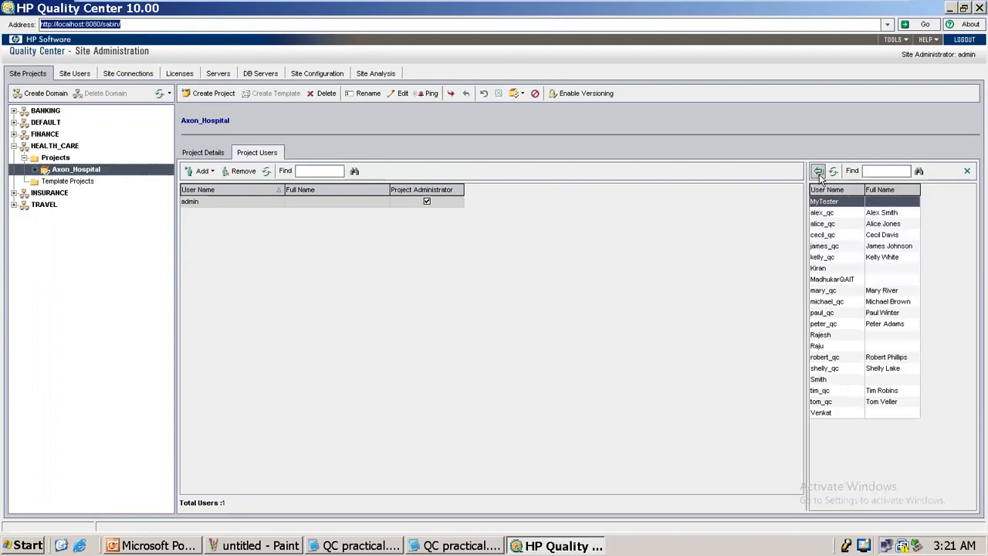
pyautogui.click(818, 171)
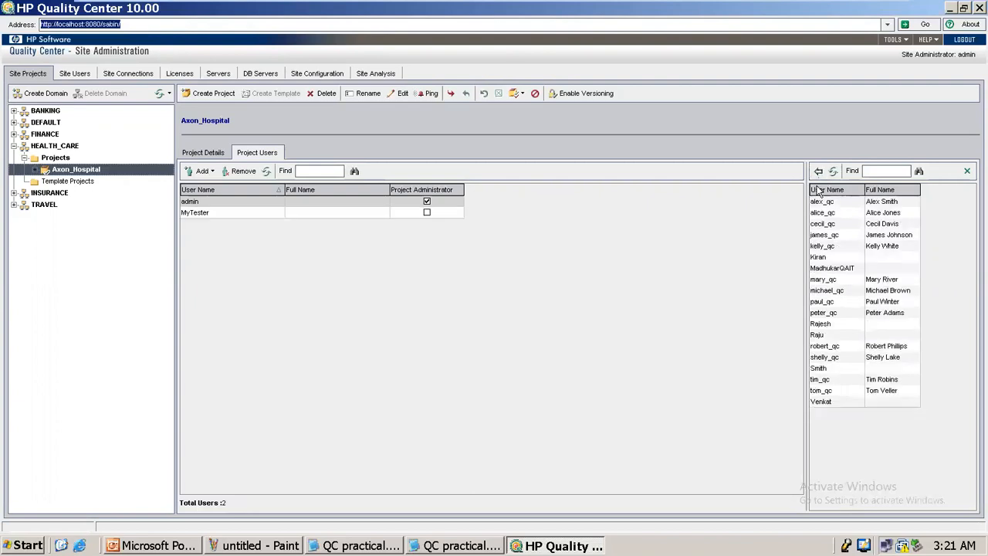
pyautogui.click(822, 268)
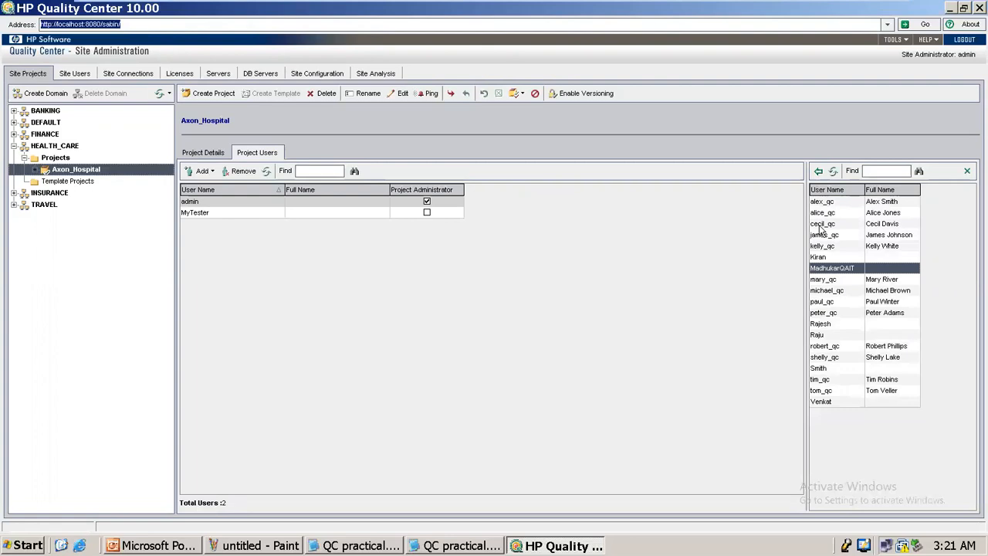
pyautogui.click(818, 171)
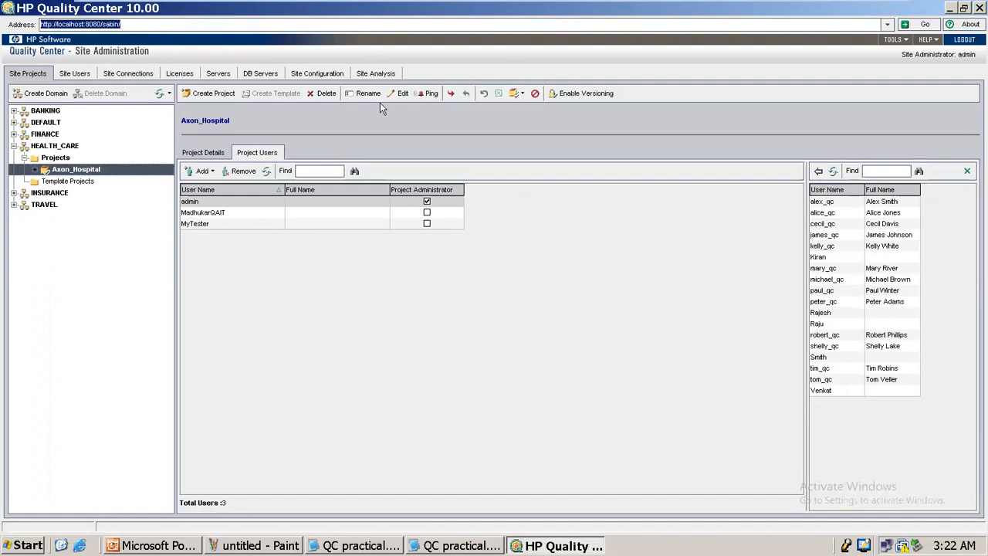
# Browse the Axon_Hospital tables and examine the BUG table records of the QualityCenter_Demo project in the DEFAULT domain.
pyautogui.click(36, 169)
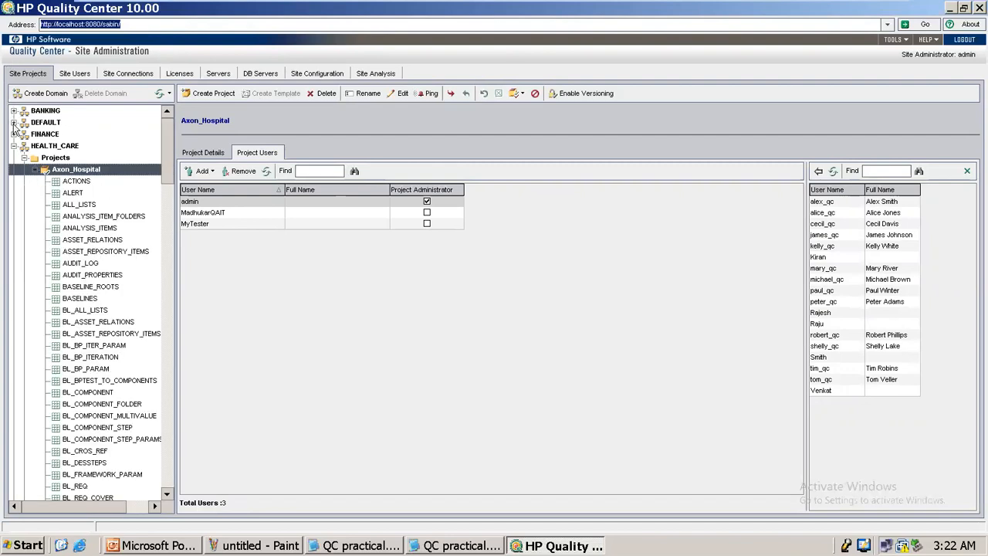
pyautogui.click(13, 122)
pyautogui.click(25, 135)
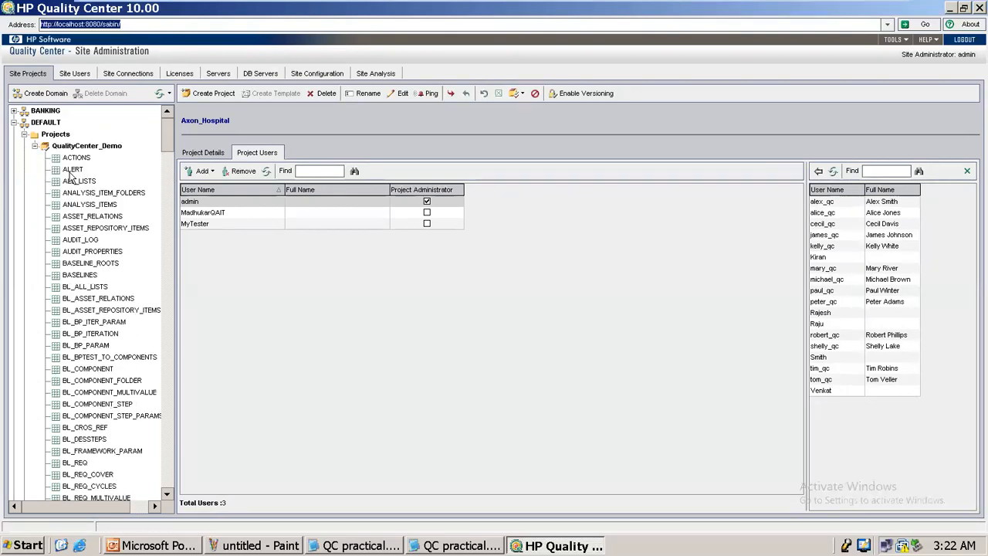
pyautogui.moveTo(168, 134); pyautogui.dragTo(168, 177)
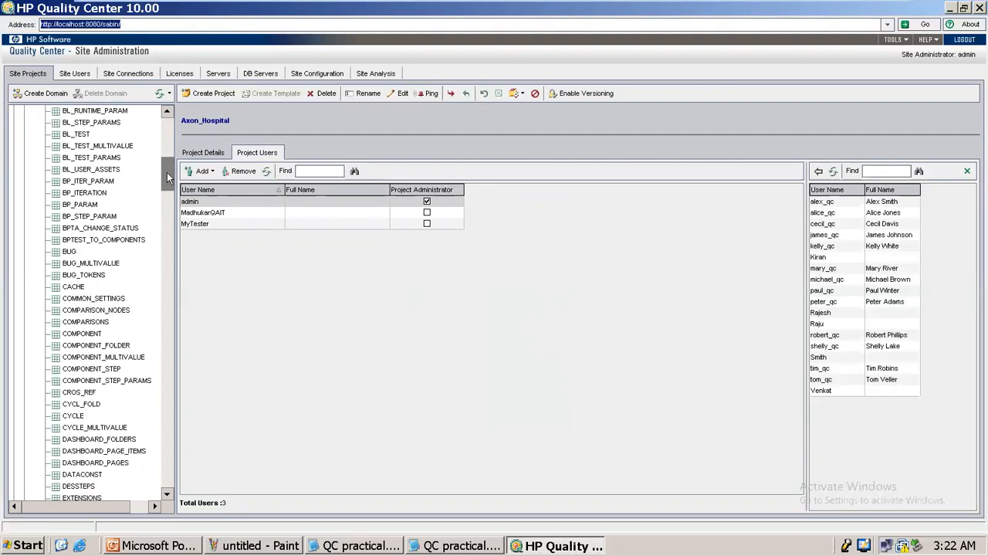
pyautogui.click(70, 251)
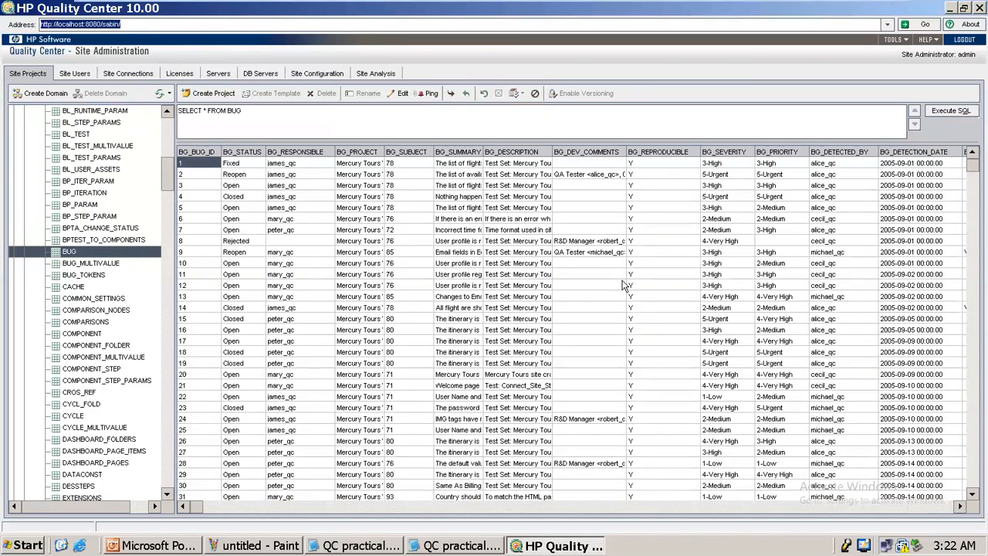
pyautogui.click(291, 231)
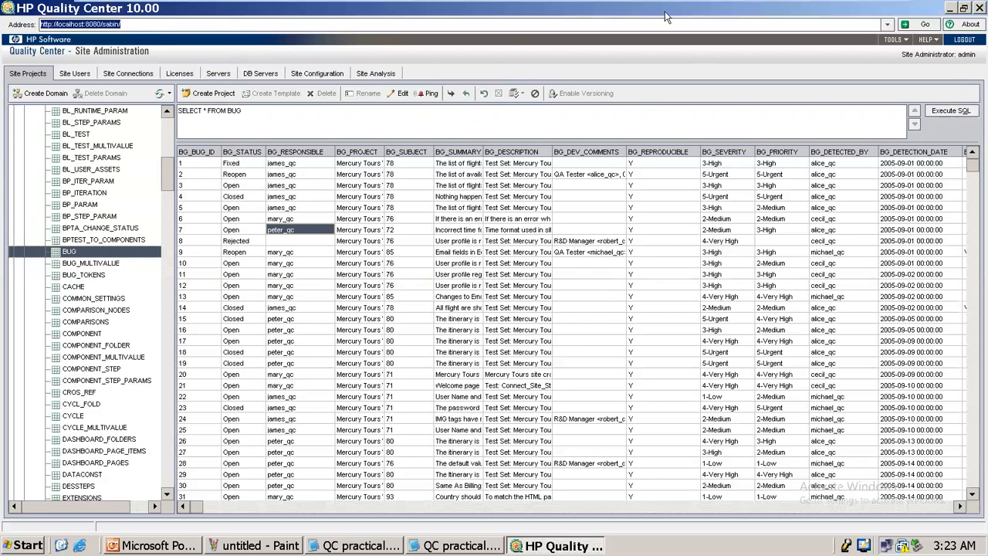
pyautogui.click(966, 40)
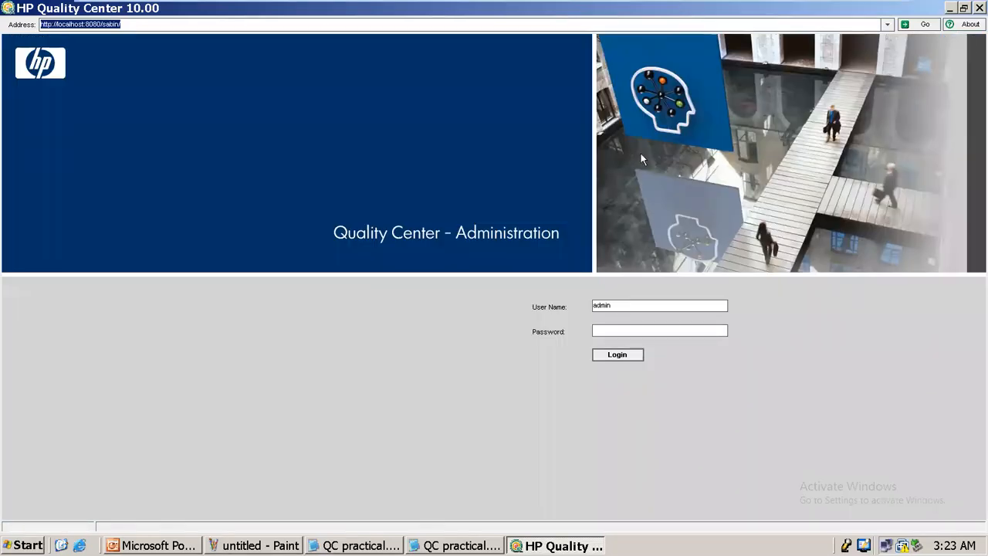
pyautogui.click(978, 8)
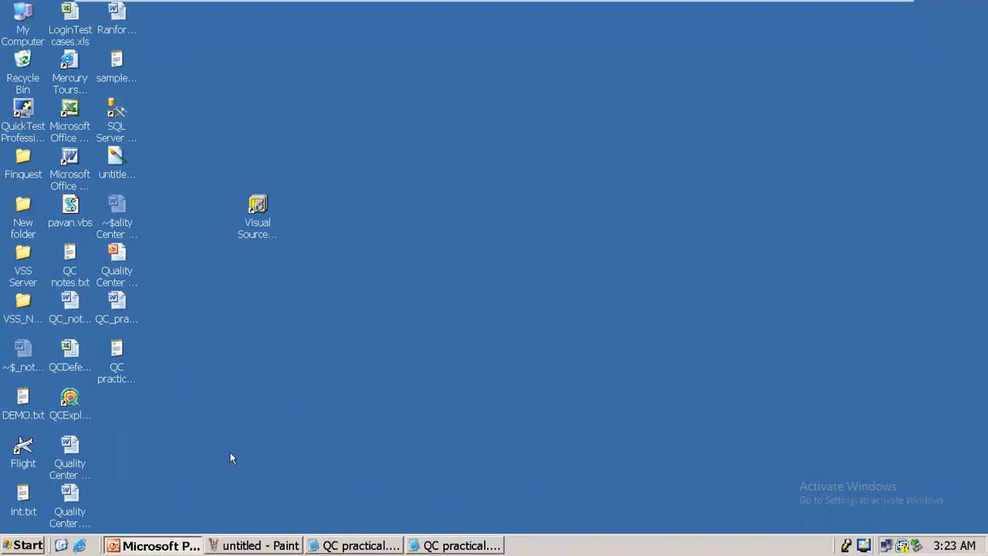
pyautogui.doubleClick(71, 407)
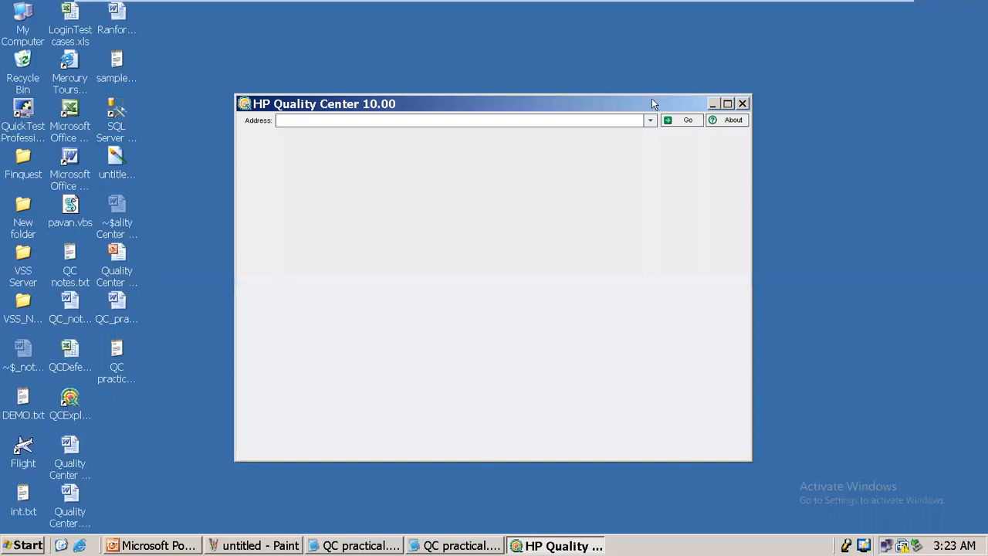
pyautogui.click(650, 120)
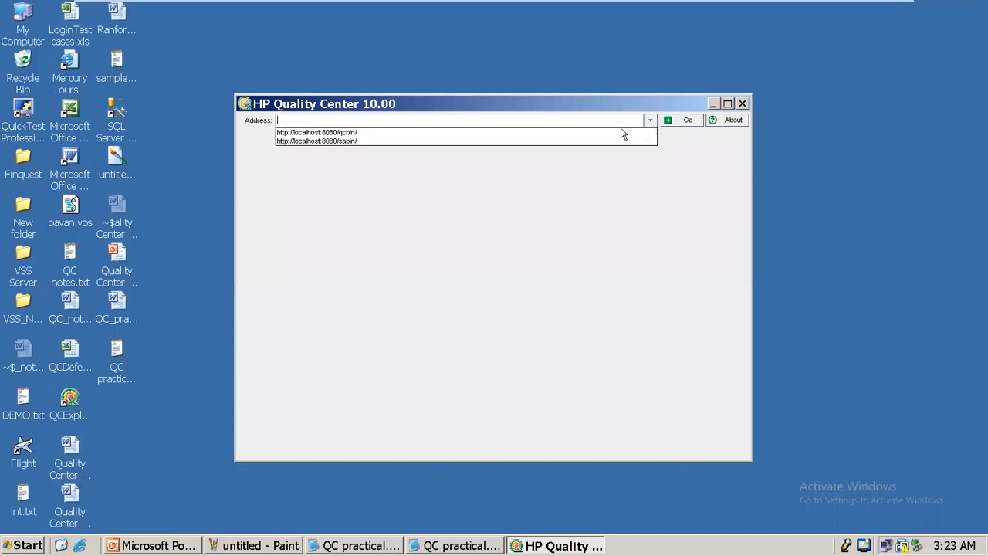
pyautogui.click(581, 133)
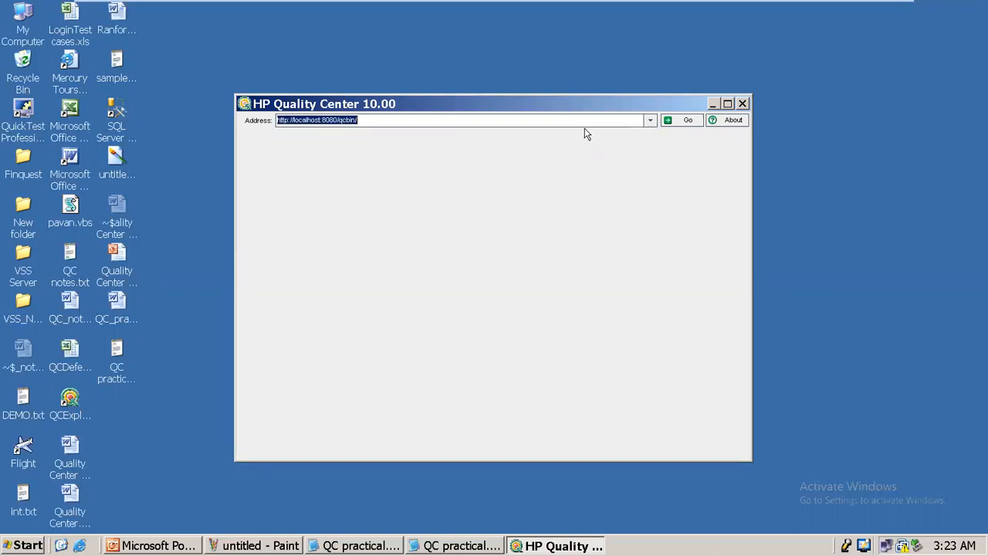
pyautogui.click(687, 121)
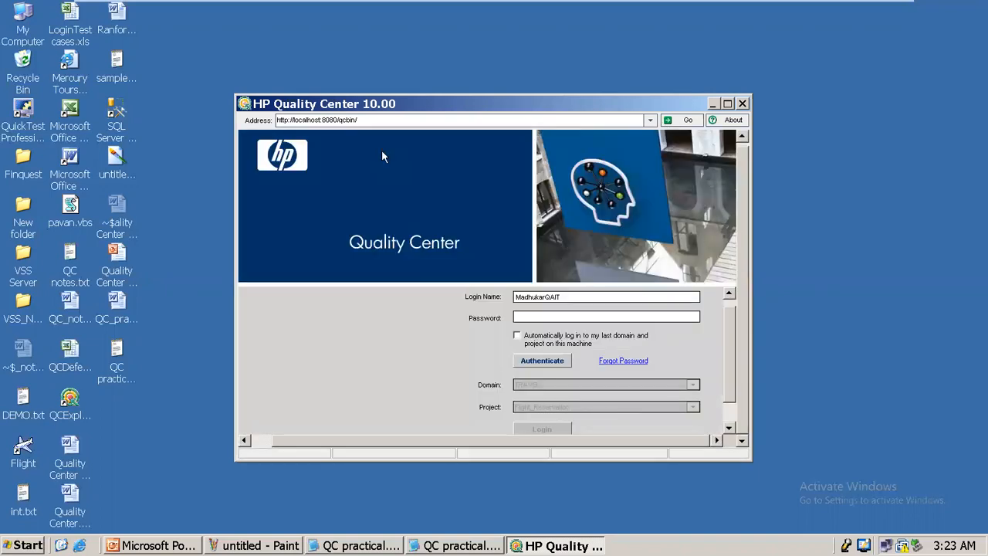
pyautogui.moveTo(451, 99); pyautogui.dragTo(492, 45)
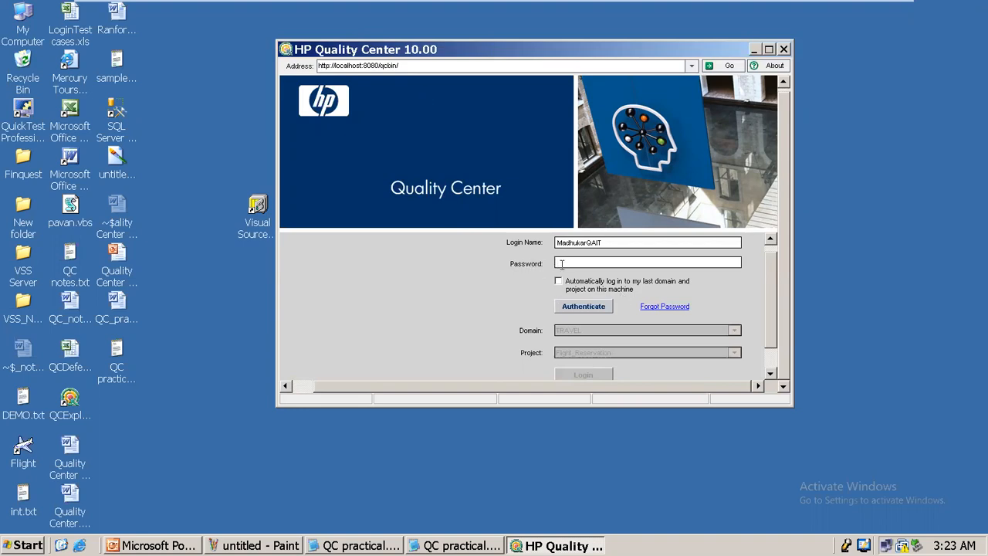
# Switch to Notepad to read the requirements notes in QC practical.txt, and return to the Quality Center login page.
pyautogui.click(437, 545)
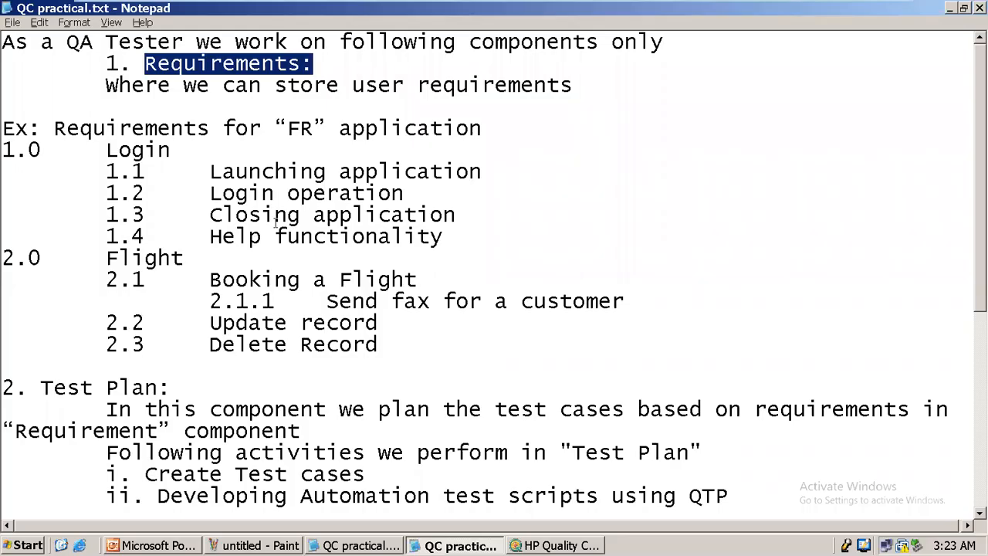
pyautogui.click(594, 102)
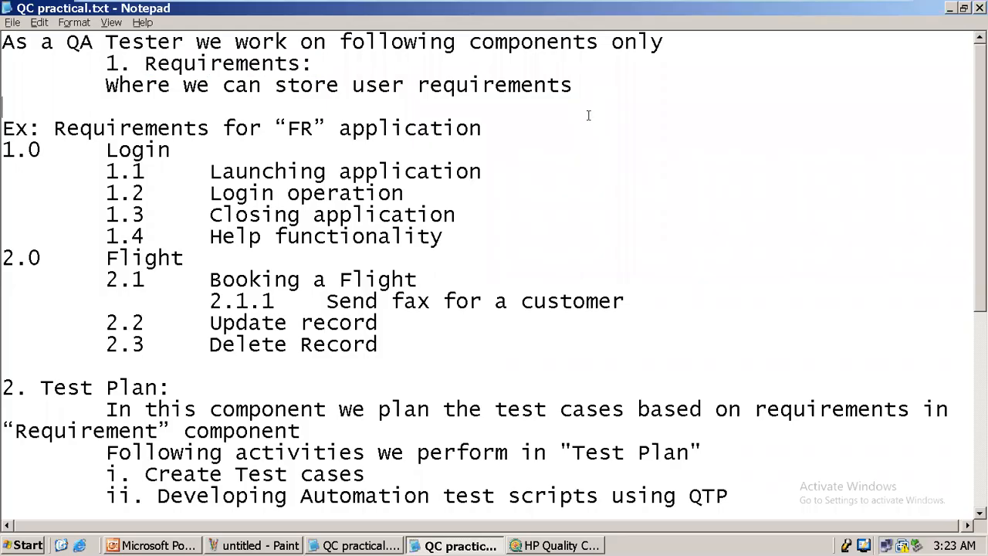
pyautogui.click(948, 8)
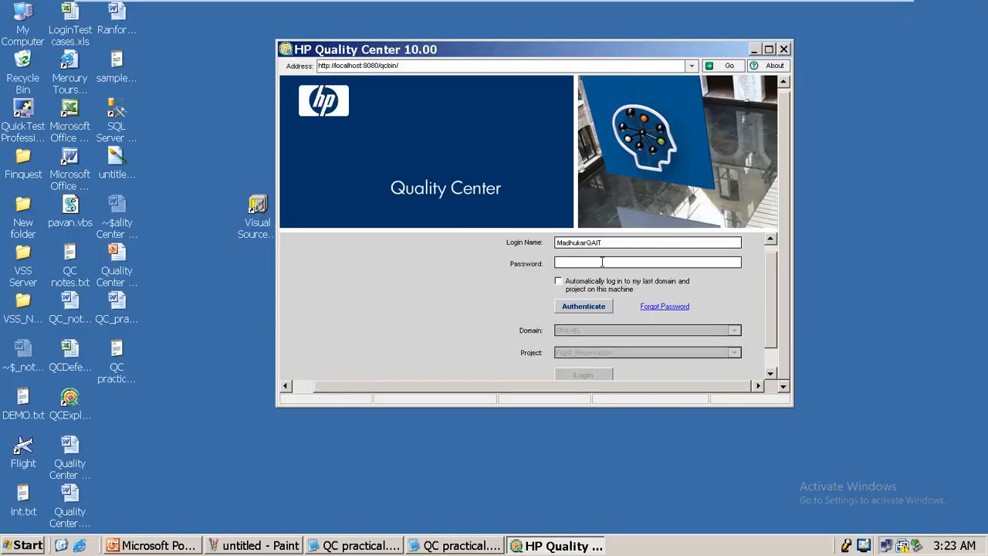
# Authenticate the prefilled login name with the account password and choose the HEALTH_CARE domain in the maximized login window.
pyautogui.write('**')
pyautogui.click(596, 308)
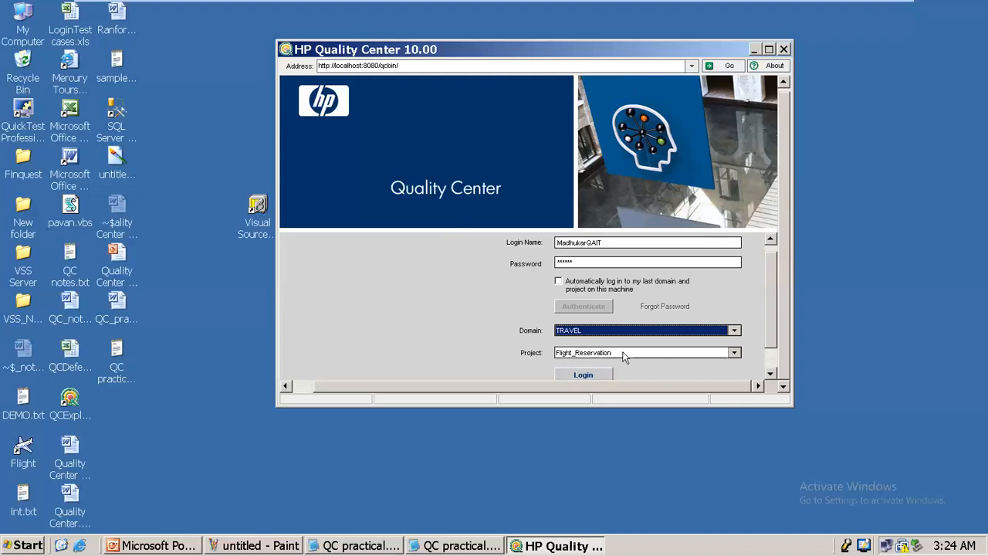
pyautogui.click(734, 330)
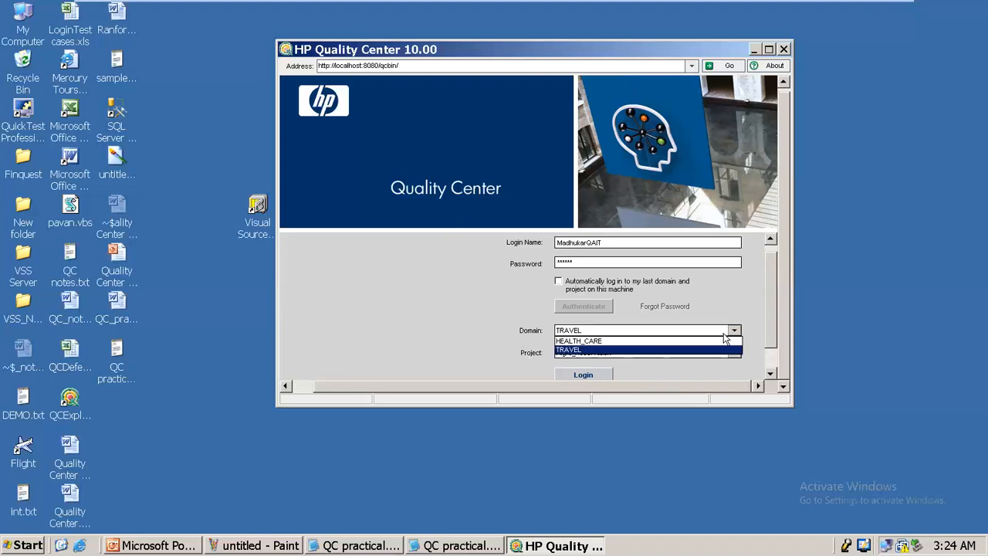
pyautogui.click(616, 341)
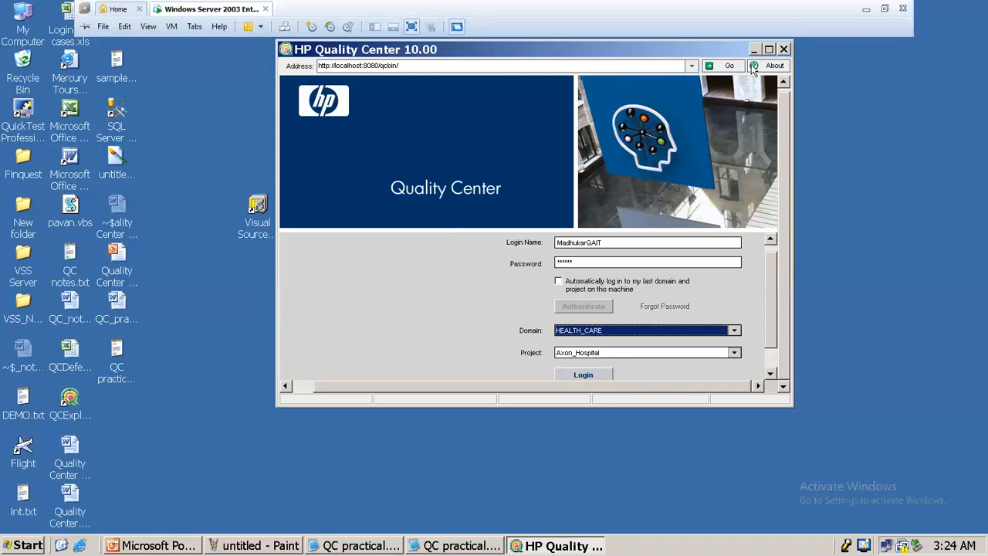
pyautogui.click(769, 49)
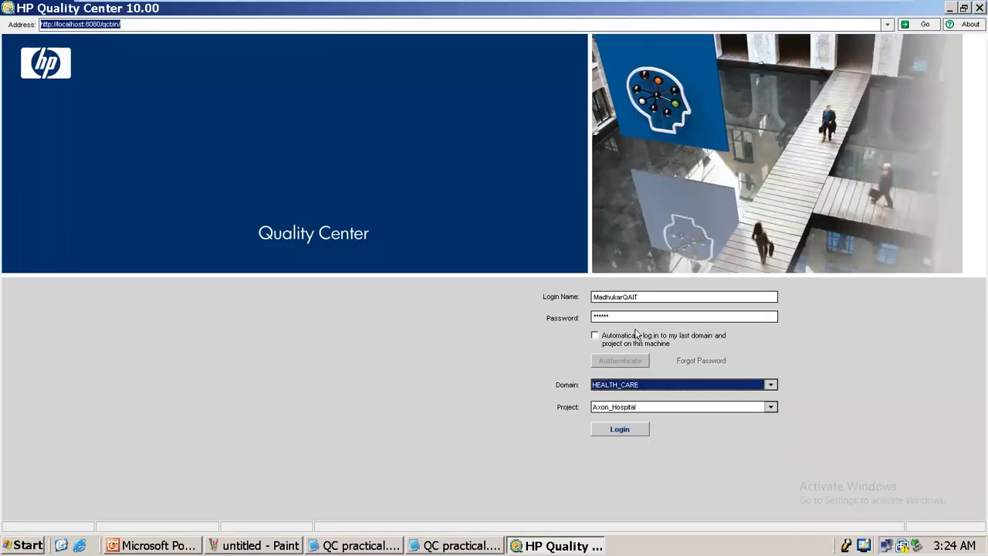
# Select the TRAVEL domain with its Flight_Reservation project, log in and dismiss the welcome dialog.
pyautogui.click(769, 387)
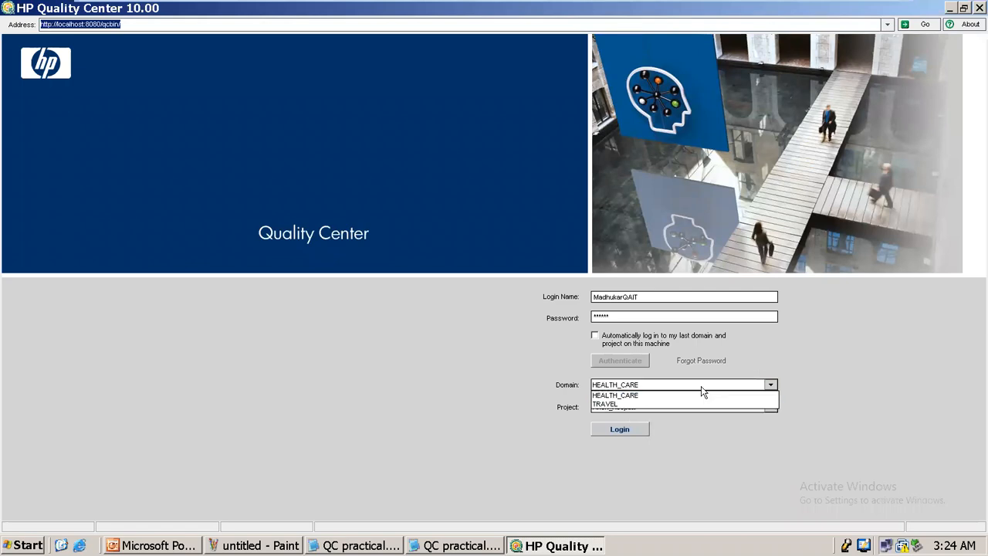
pyautogui.click(676, 405)
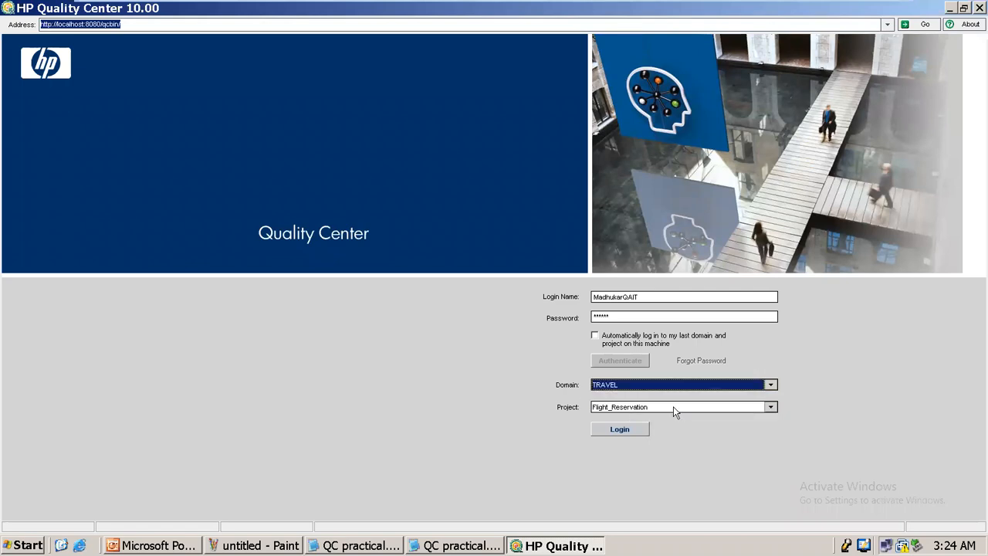
pyautogui.click(623, 432)
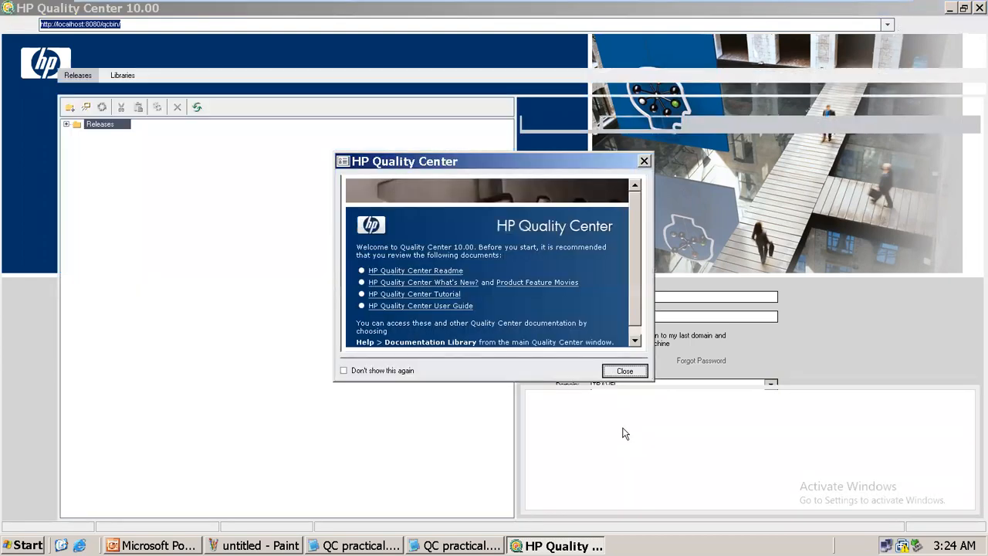
pyautogui.click(624, 370)
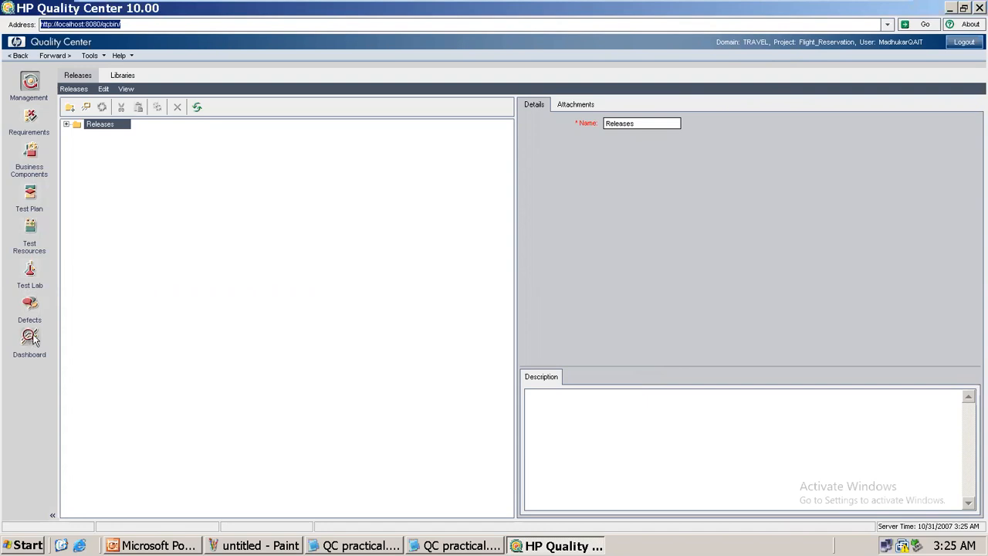
# Switch to QC practical.txt in Notepad and put the "1. Requirements:" heading at the line start beneath a blank line.
pyautogui.click(461, 545)
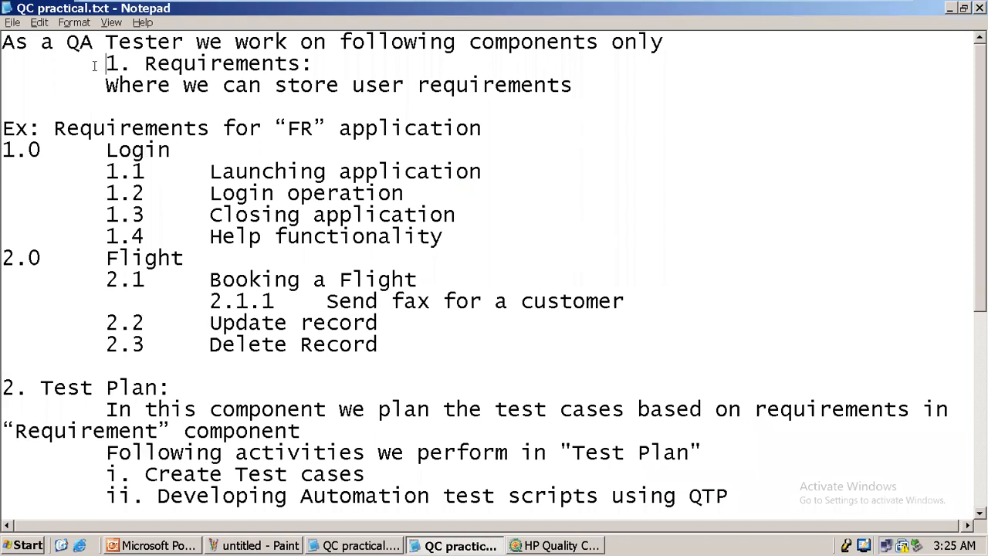
pyautogui.press('Return')
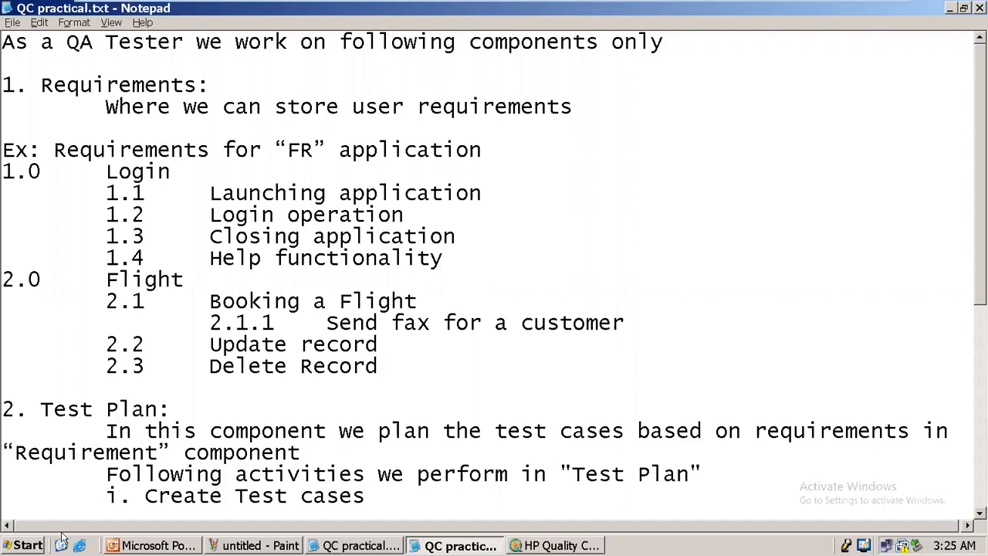
# Launch the Flight application and move its Login window clear of the requirements outline in the notes.
pyautogui.click(24, 548)
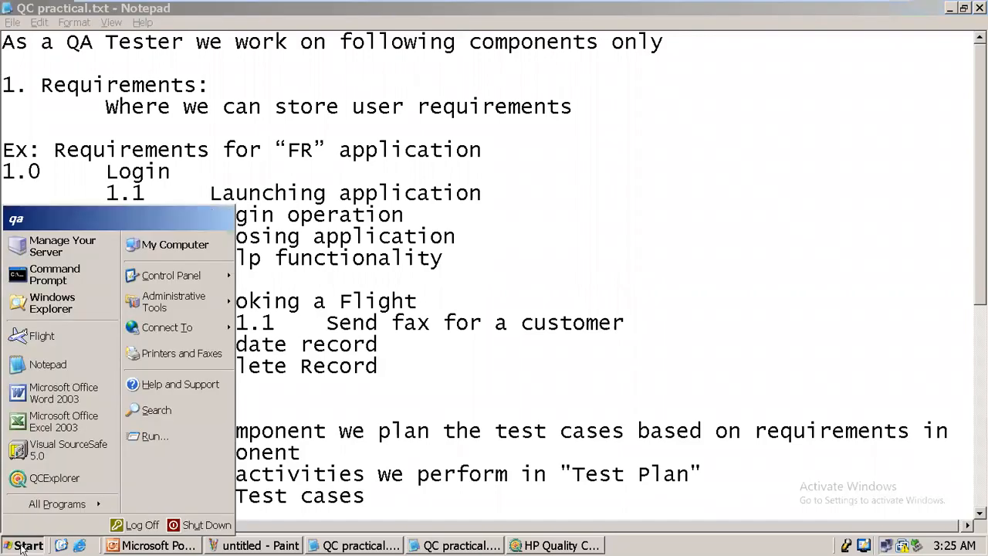
pyautogui.click(43, 332)
pyautogui.moveTo(494, 225); pyautogui.dragTo(654, 154)
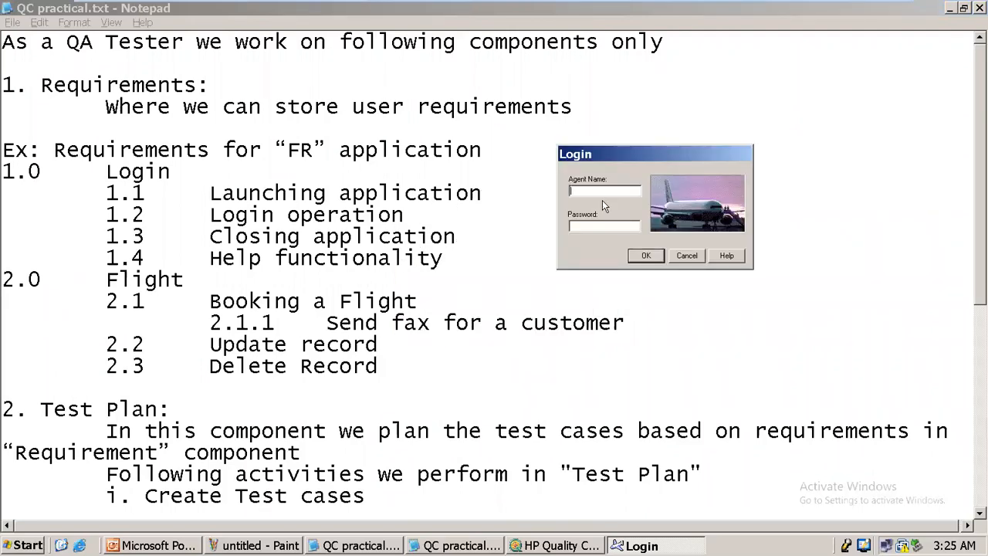
# Log in to the Flight application with the agent name and password, and close the Flight Reservation window.
pyautogui.write('MadhukarQT')
pyautogui.press('Delete')
pyautogui.press('BackSpace')
pyautogui.click(593, 224)
pyautogui.write('m')
pyautogui.click(645, 255)
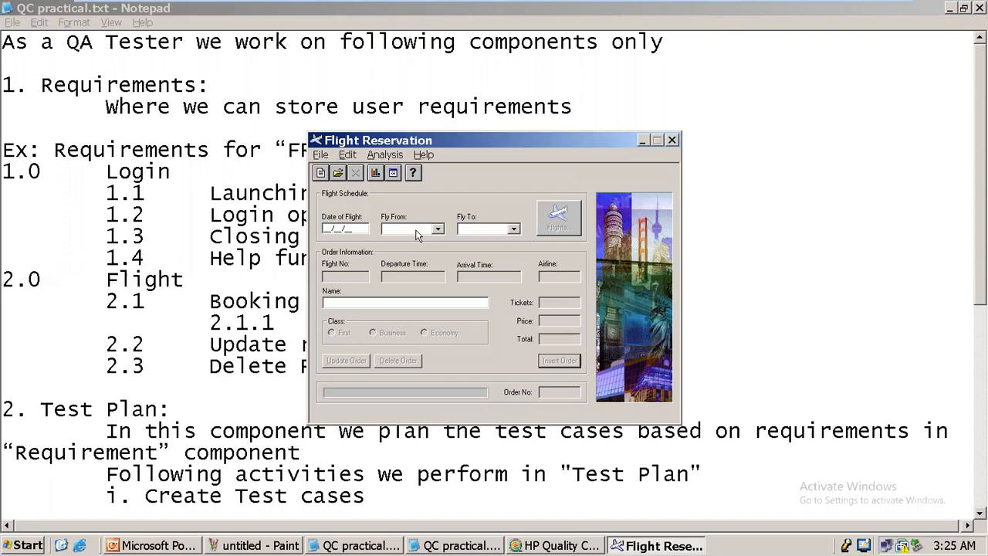
pyautogui.click(672, 139)
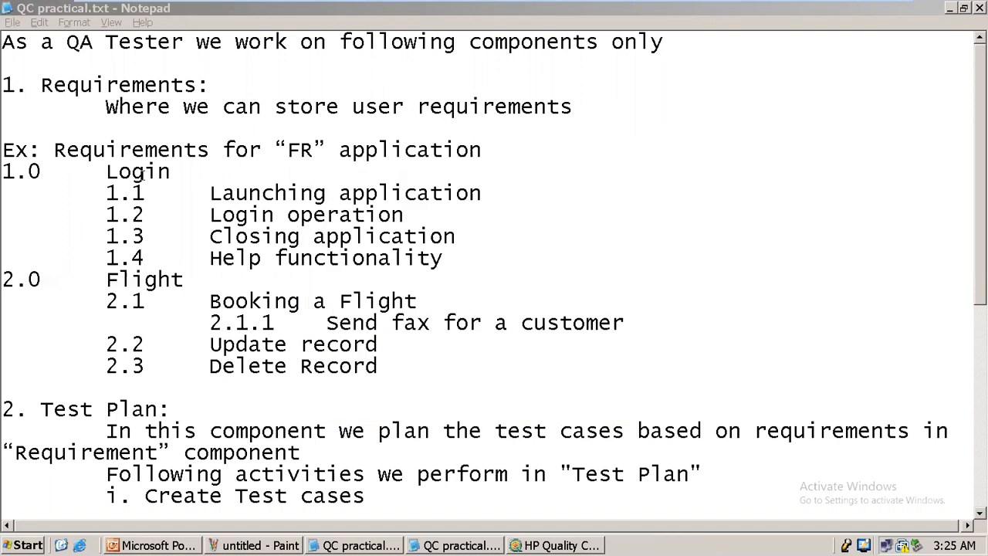
# Review the numbered Login and Flight requirements with their sub-items in the QC practical.txt outline.
pyautogui.moveTo(3, 171); pyautogui.dragTo(45, 170)
pyautogui.moveTo(106, 171); pyautogui.dragTo(143, 193)
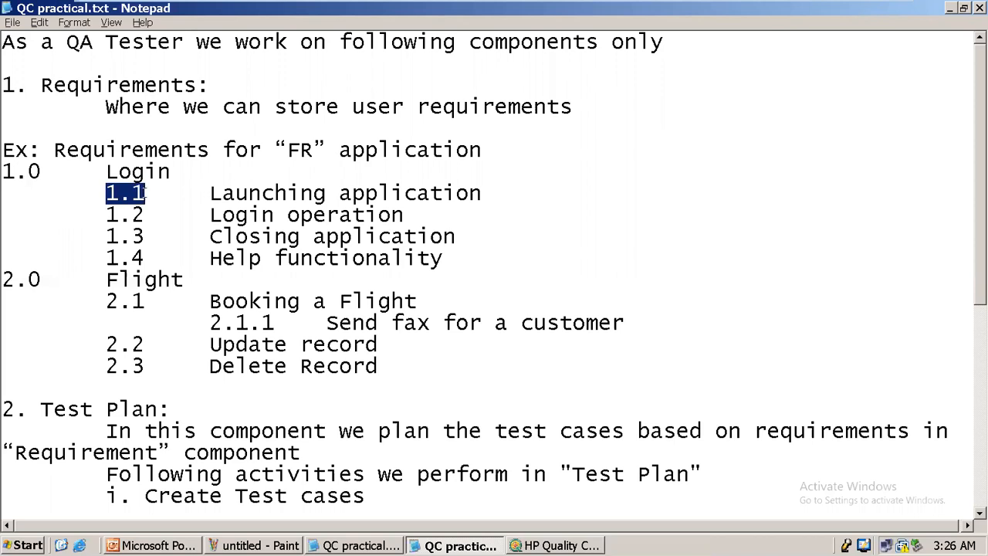
pyautogui.moveTo(209, 216); pyautogui.dragTo(359, 204)
pyautogui.moveTo(223, 237); pyautogui.dragTo(236, 237)
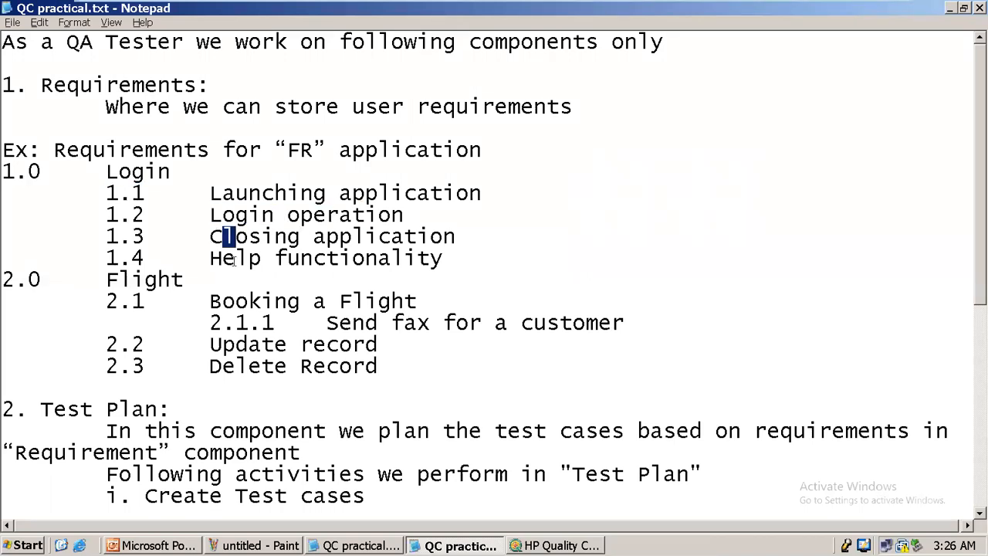
pyautogui.moveTo(3, 279); pyautogui.dragTo(40, 279)
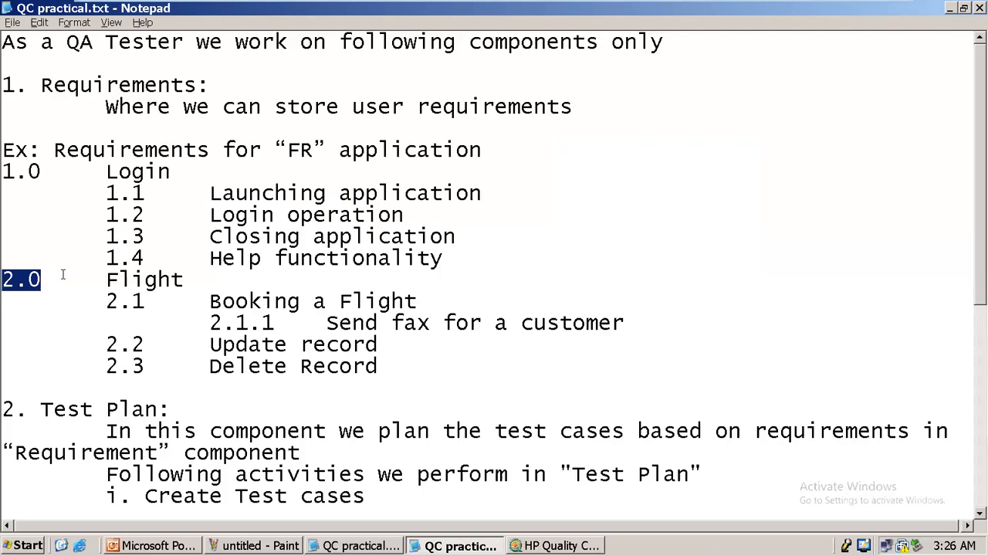
pyautogui.moveTo(106, 279); pyautogui.dragTo(183, 279)
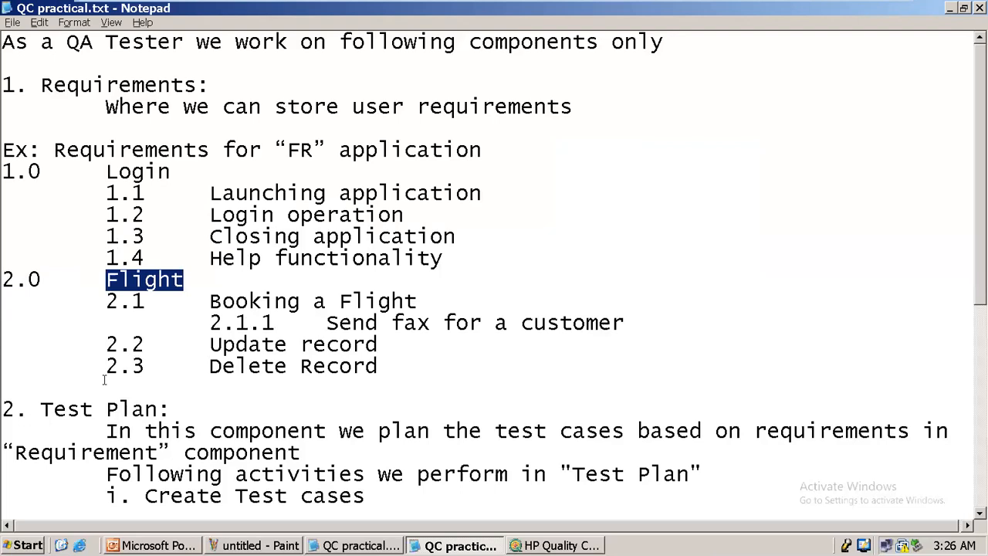
pyautogui.moveTo(210, 366); pyautogui.dragTo(258, 365)
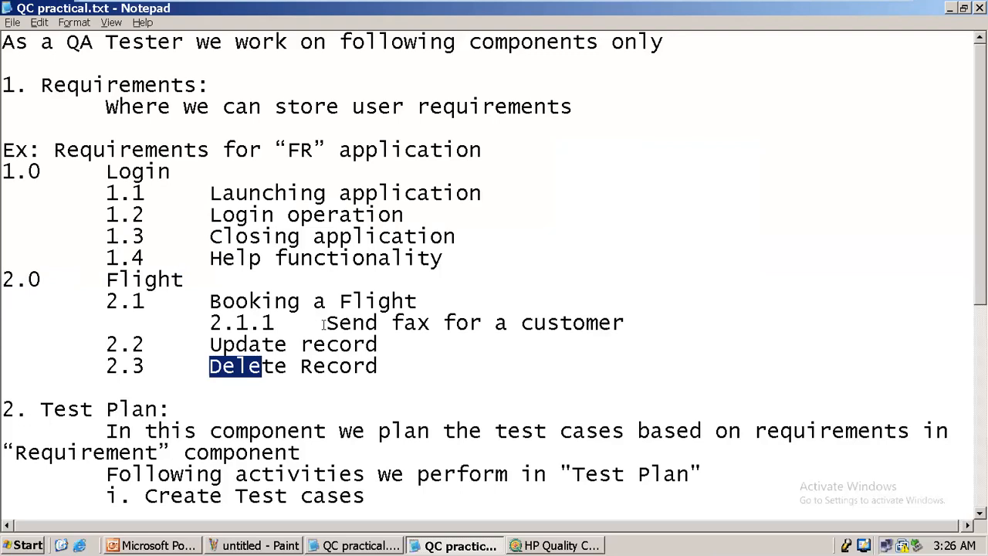
# Switch to HP Quality Center, open the Requirements module and select the root Requirements folder.
pyautogui.click(588, 546)
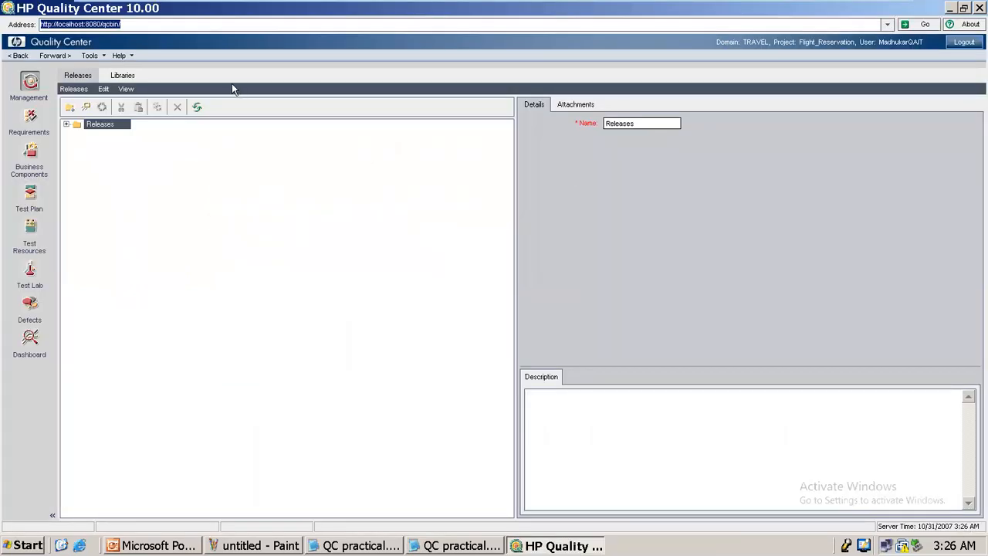
pyautogui.click(29, 115)
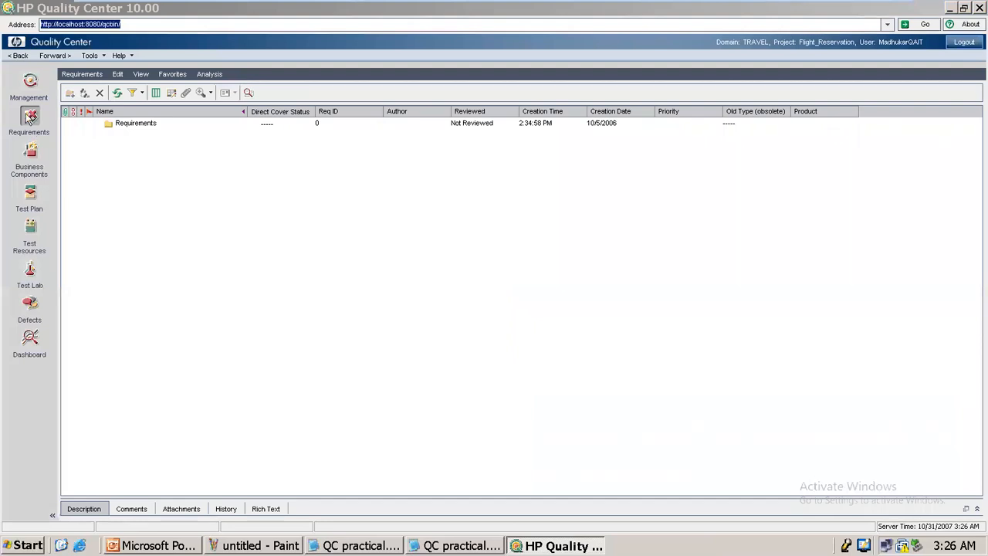
pyautogui.click(127, 126)
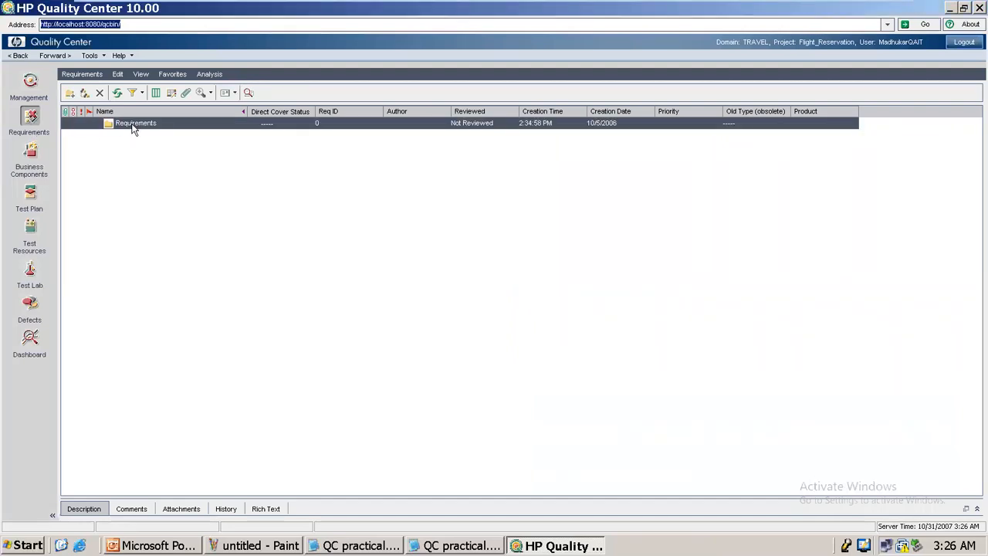
pyautogui.rightClick(132, 128)
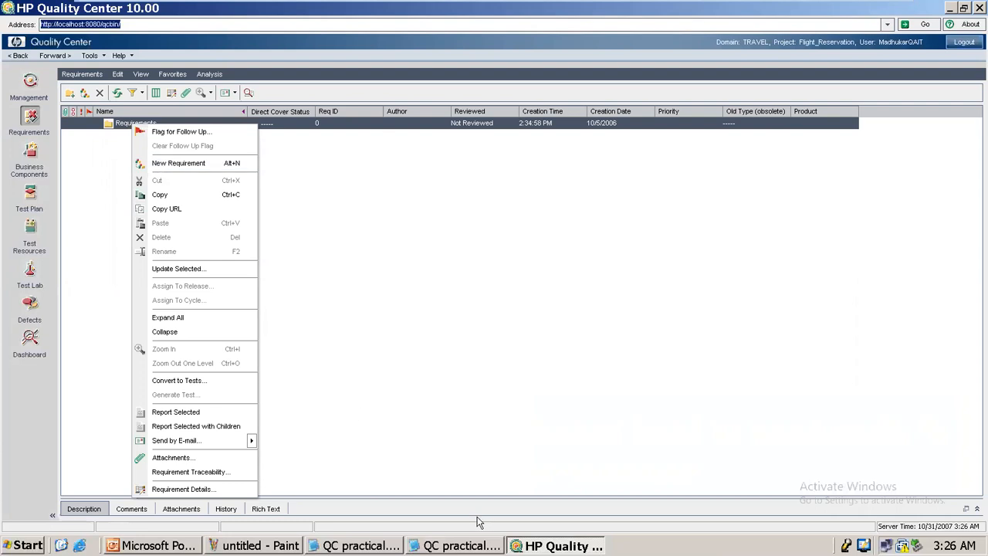
# Check the Login and Flight headings in QC practical.txt in Notepad and return to HP Quality Center.
pyautogui.click(464, 544)
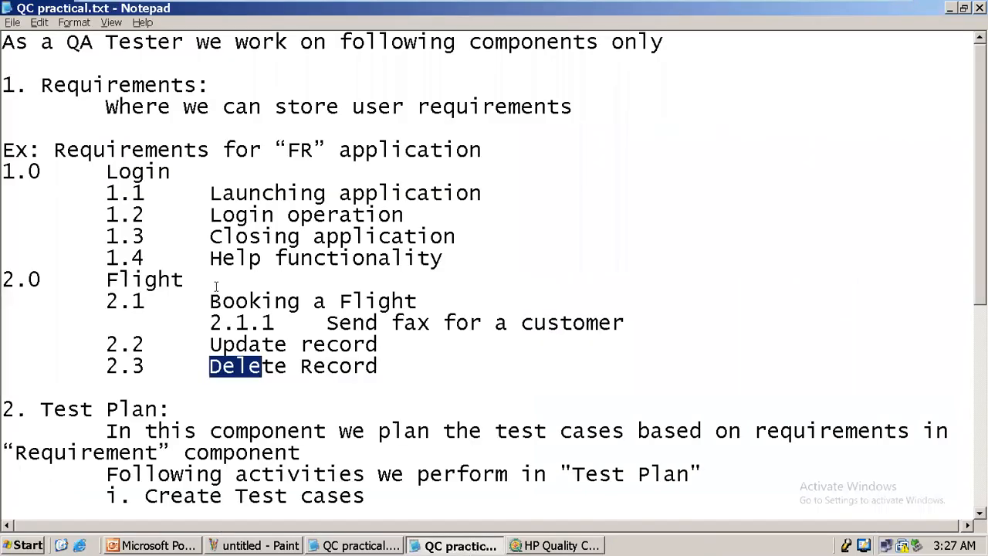
pyautogui.click(104, 170)
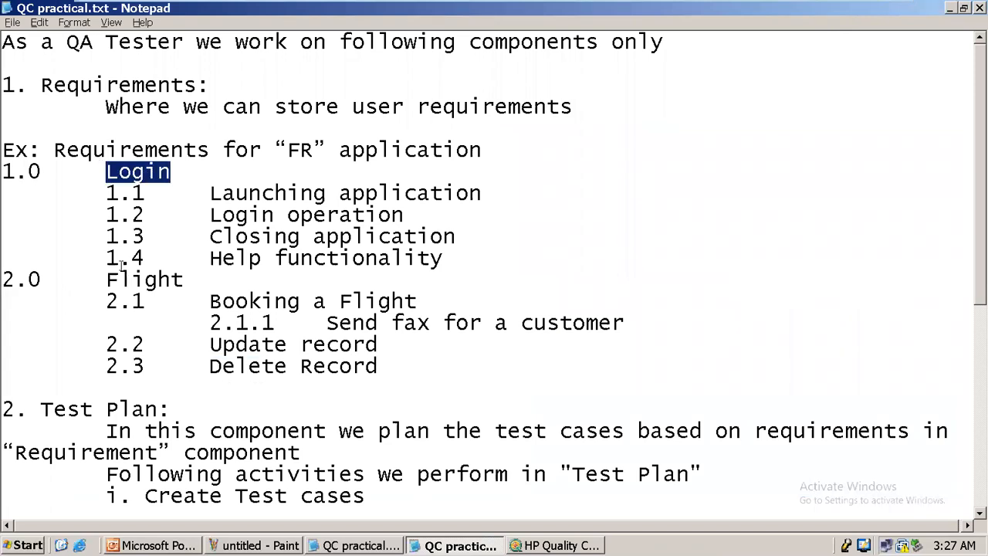
pyautogui.moveTo(106, 280); pyautogui.dragTo(147, 282)
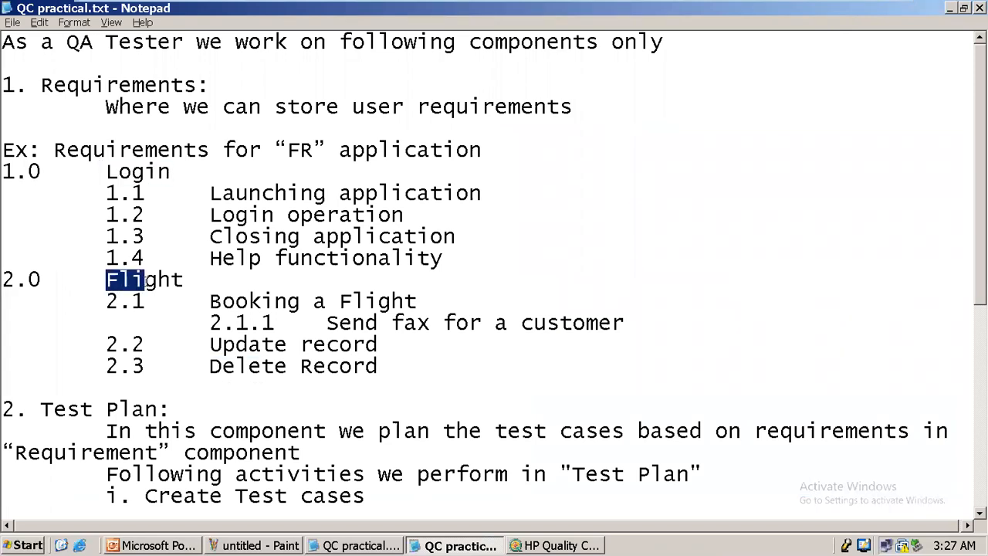
pyautogui.click(950, 8)
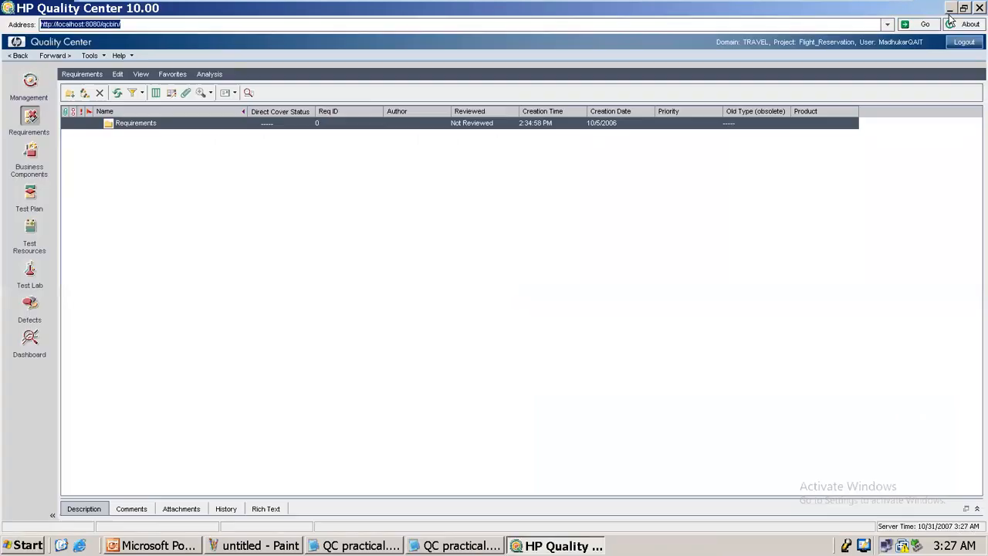
# Start a new requirement named Login of type Functional under the root Requirements folder.
pyautogui.rightClick(140, 126)
pyautogui.click(166, 161)
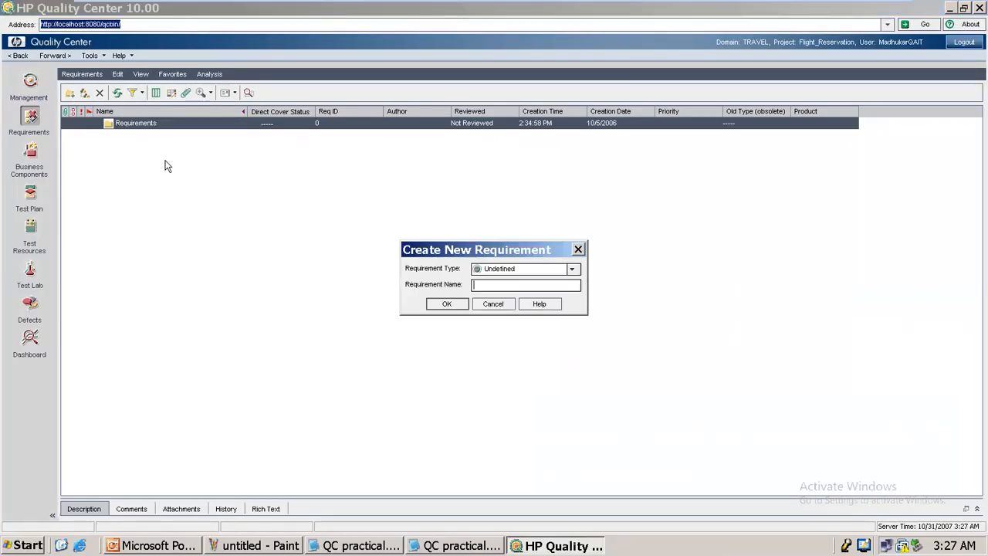
pyautogui.click(572, 269)
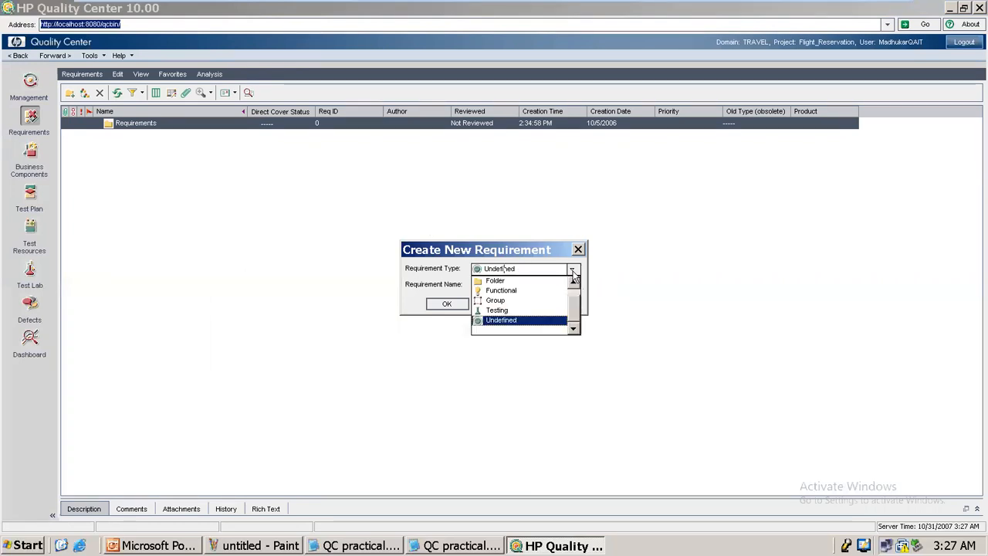
pyautogui.click(524, 291)
pyautogui.click(492, 285)
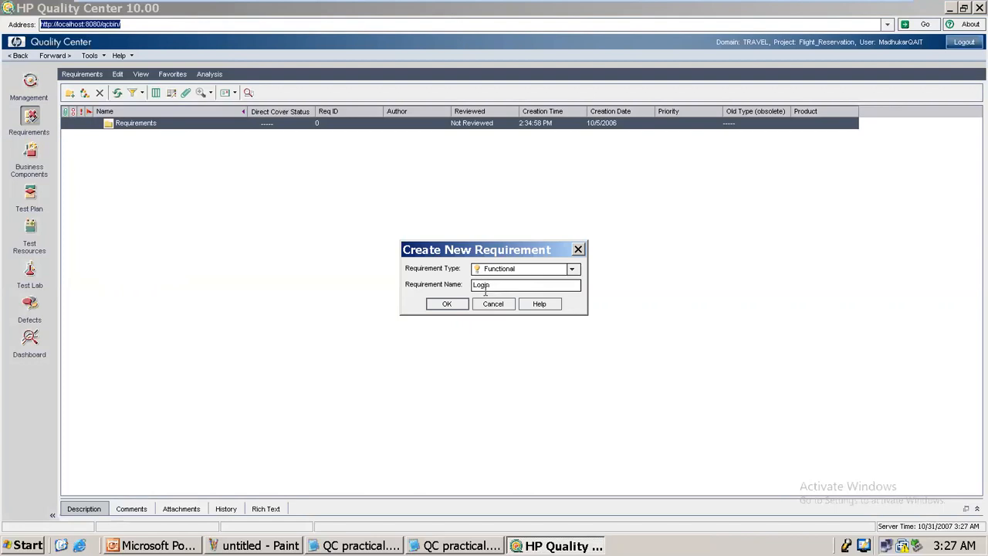
pyautogui.click(447, 303)
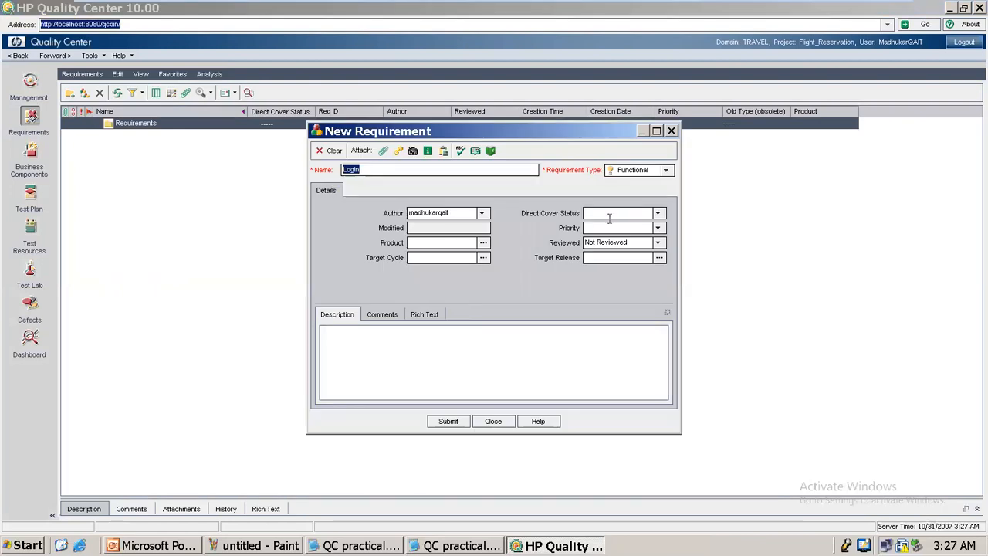
# Set the Login requirement's priority to 3-High and submit it with an empty description.
pyautogui.click(658, 227)
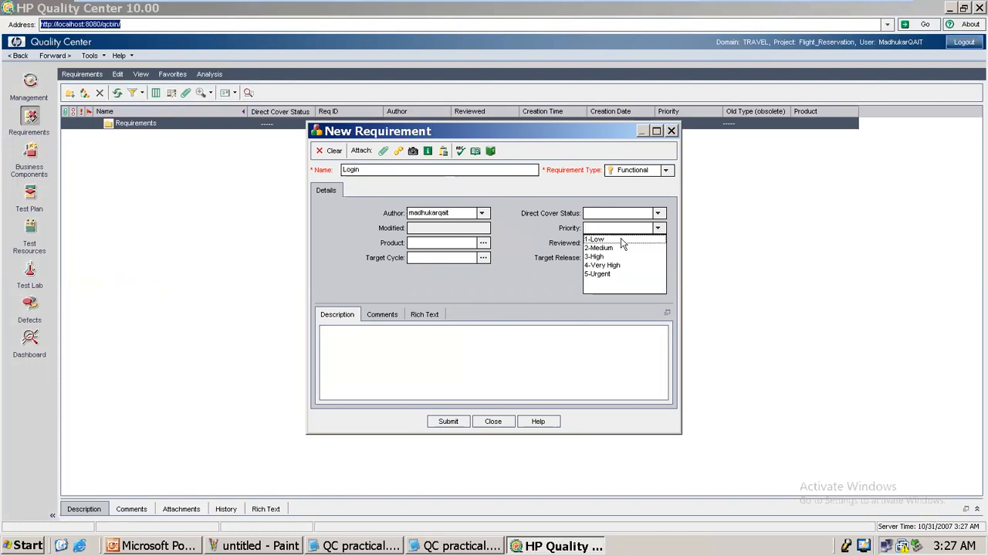
pyautogui.click(599, 256)
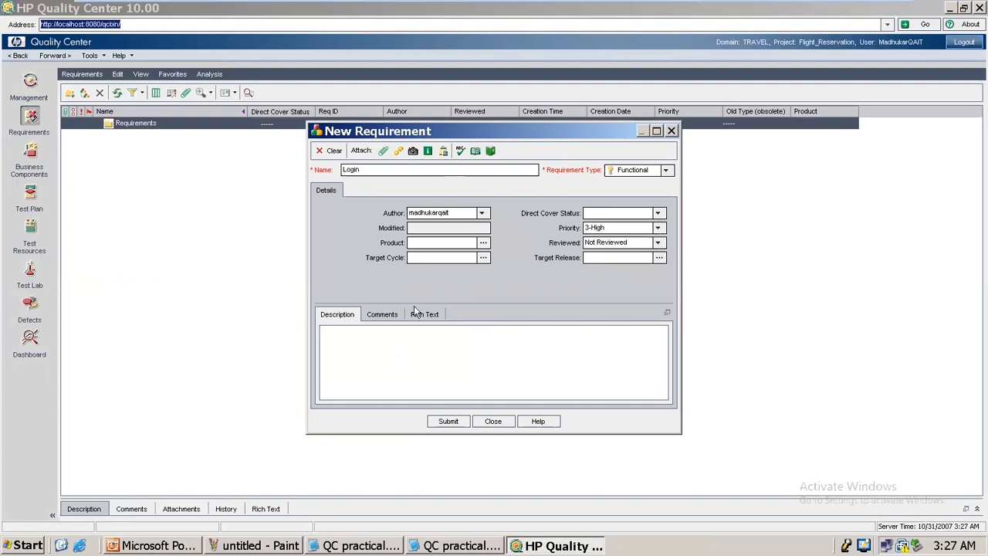
pyautogui.click(390, 354)
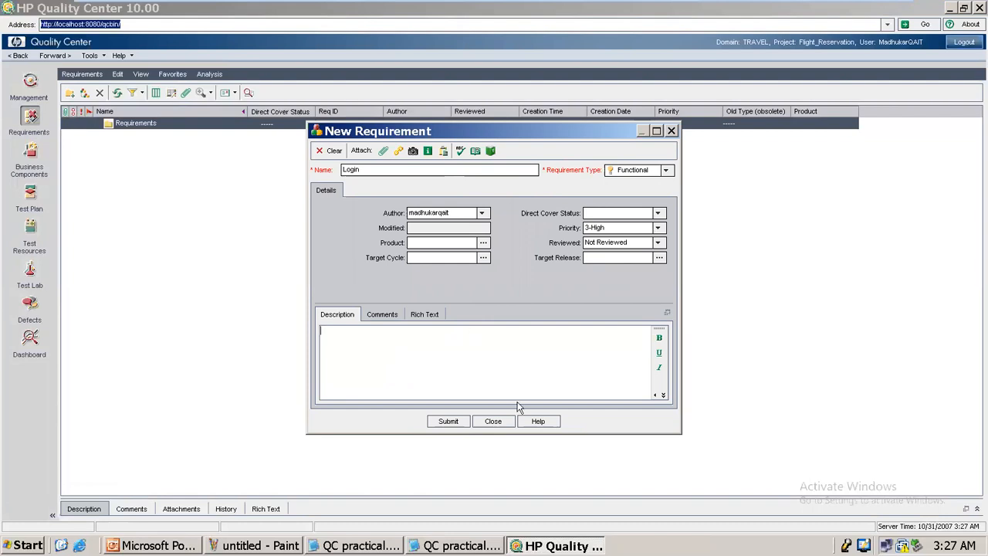
pyautogui.click(453, 423)
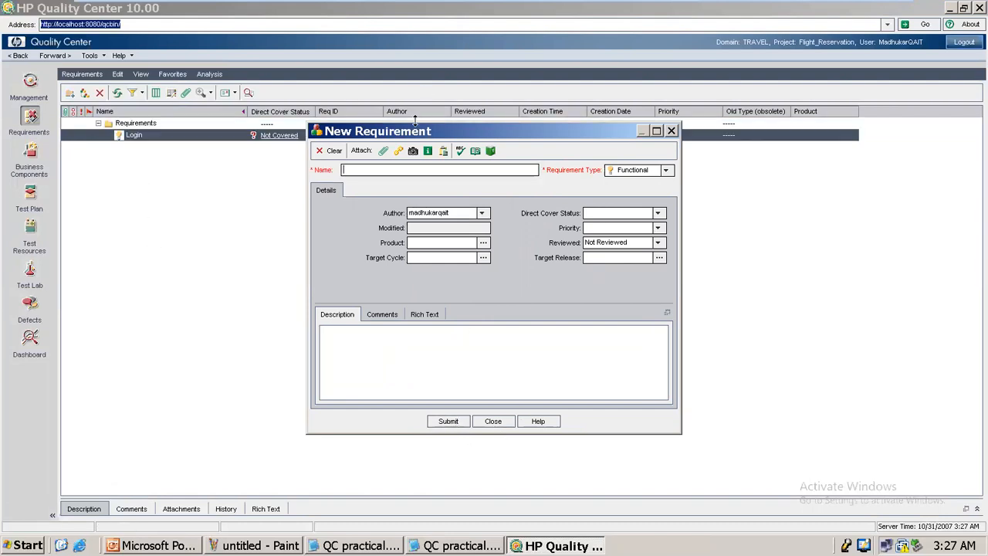
# Add a second Functional requirement named Flight with priority 3-High, submit it and close the New Requirement form.
pyautogui.moveTo(423, 135); pyautogui.dragTo(381, 186)
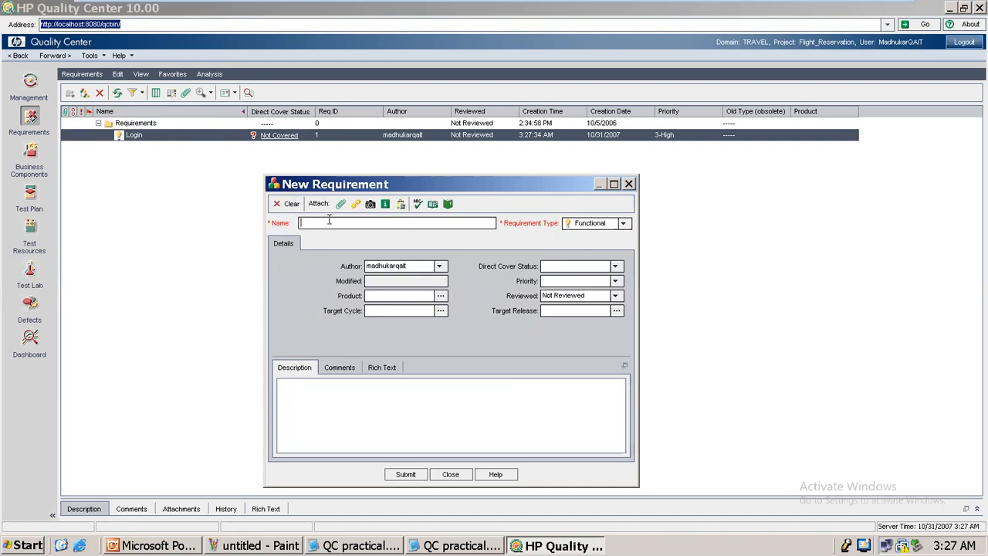
pyautogui.write('Flight')
pyautogui.click(615, 281)
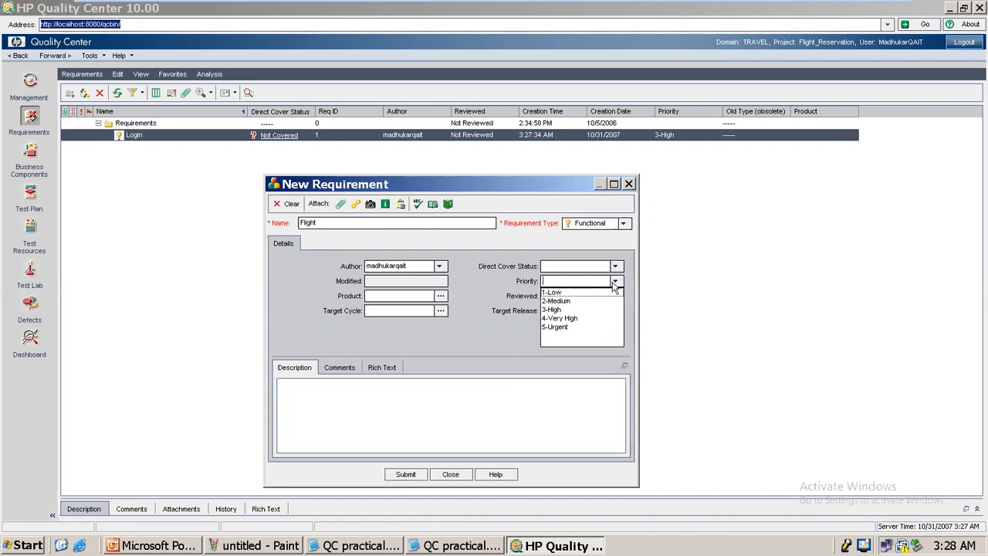
pyautogui.click(556, 310)
pyautogui.click(406, 475)
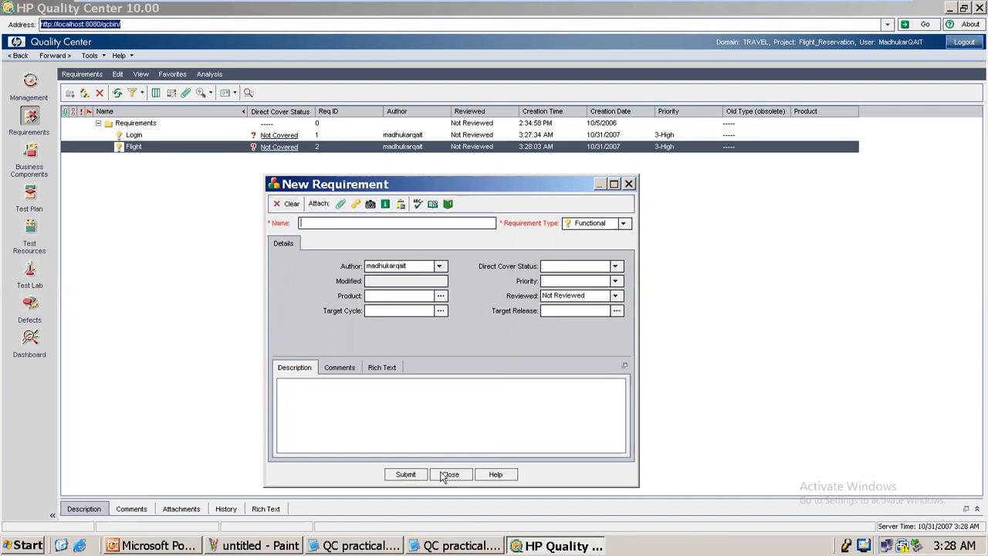
pyautogui.click(448, 475)
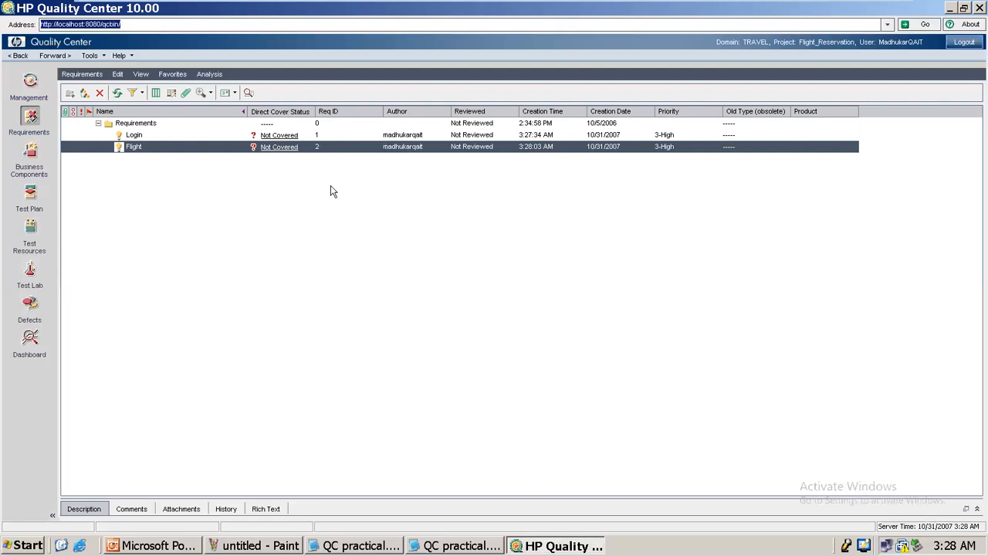
# Add a Functional child requirement named Launching Application under Login and submit it.
pyautogui.click(129, 136)
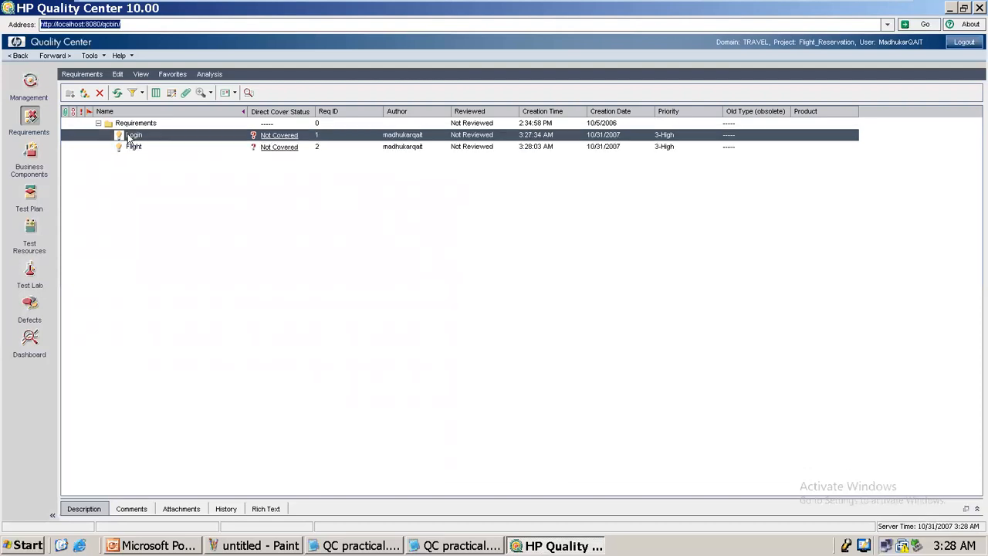
pyautogui.rightClick(132, 136)
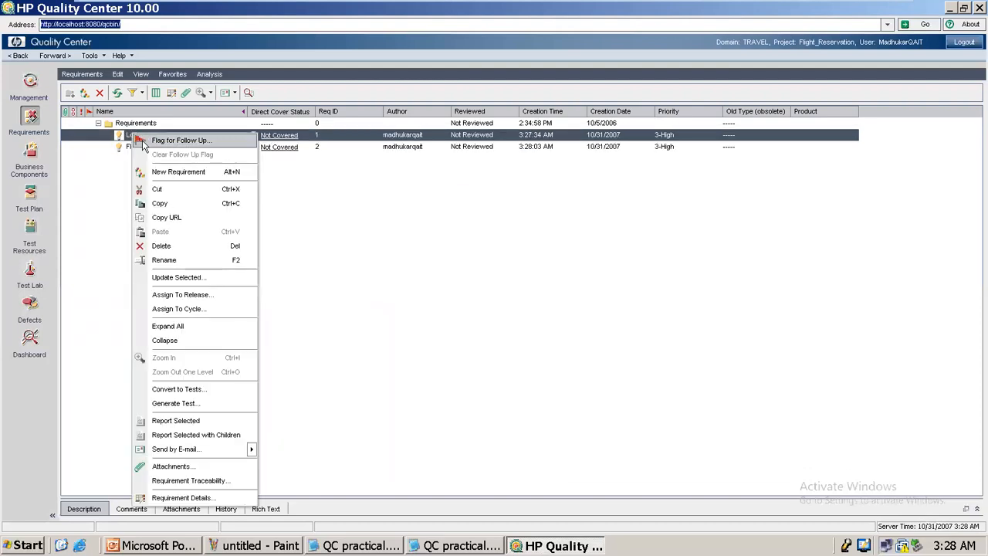
pyautogui.click(174, 172)
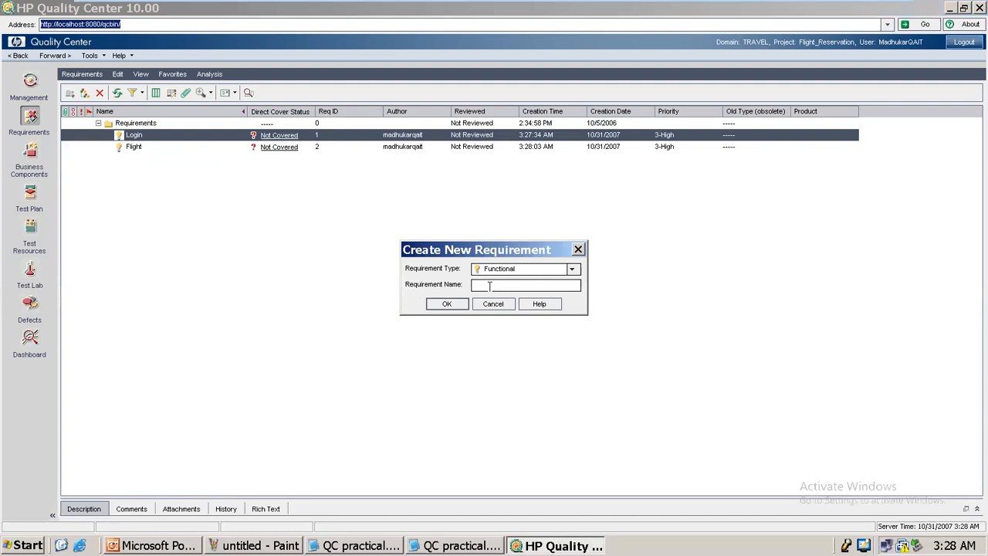
pyautogui.write('Launching Application')
pyautogui.press('Return')
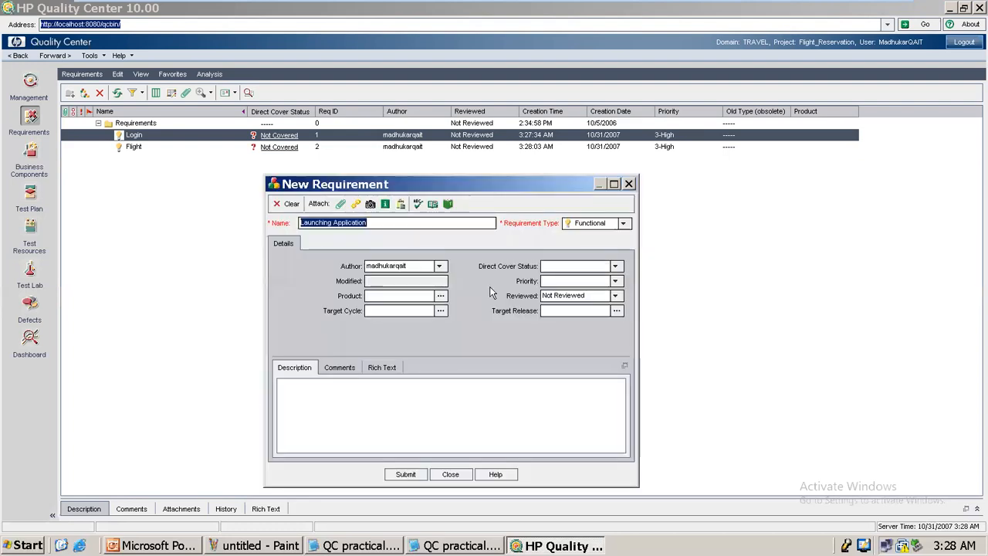
pyautogui.click(405, 474)
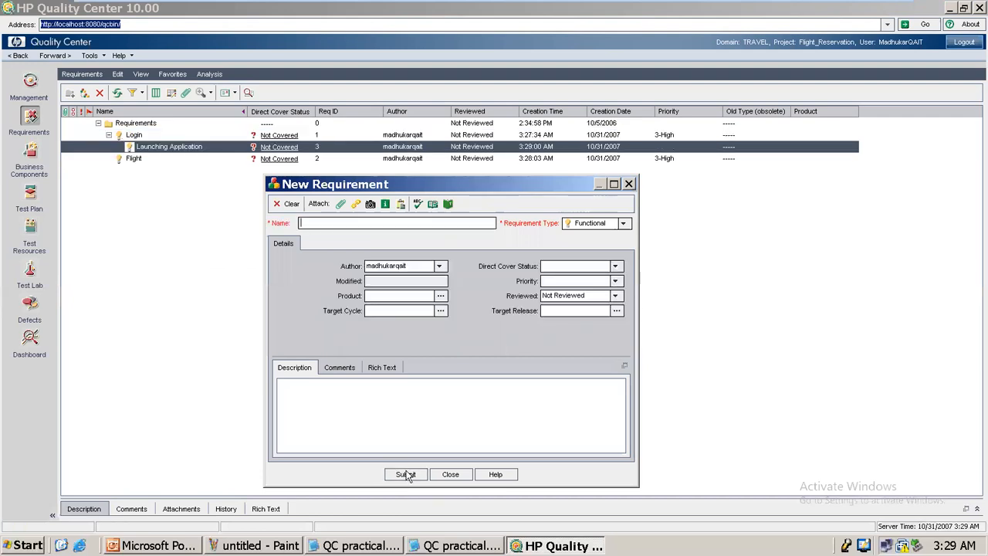
# Submit another Functional child requirement under Login, named Login operation.
pyautogui.click(318, 223)
pyautogui.write('Login operation')
pyautogui.press('Return')
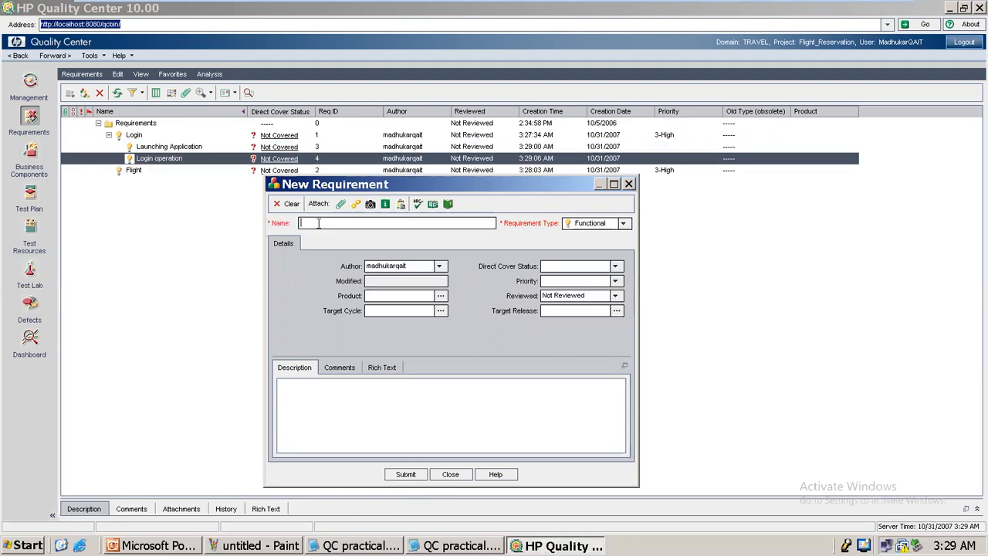
# Submit two more Functional child requirements under Login, named Close Login window and User Manual, and close the New Requirement form.
pyautogui.write('Close Login window')
pyautogui.press('Return')
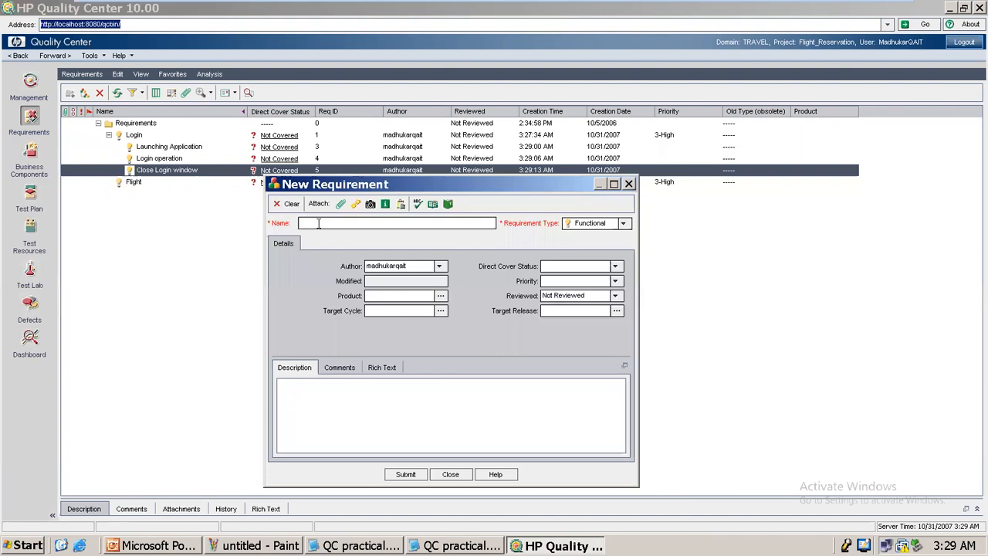
pyautogui.write('User Manual')
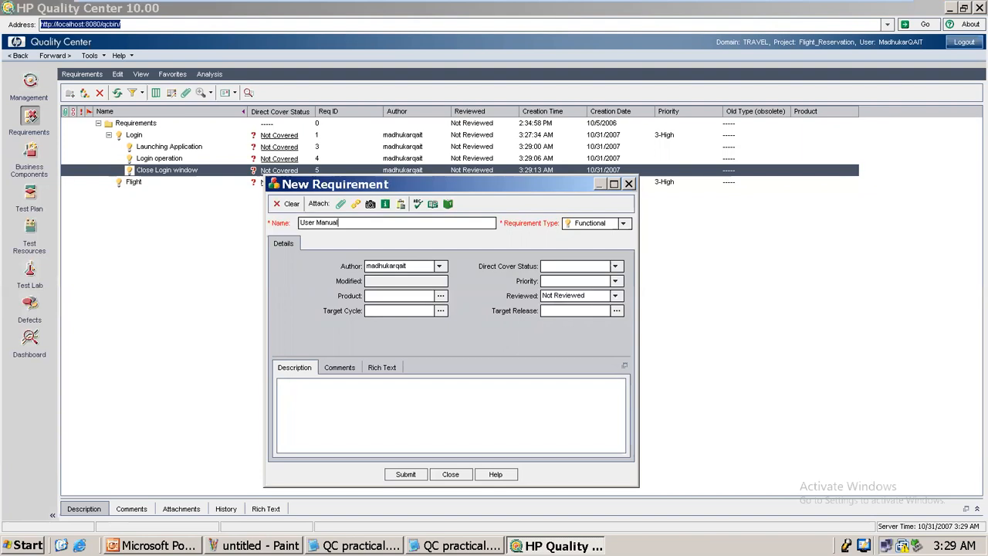
pyautogui.press('Return')
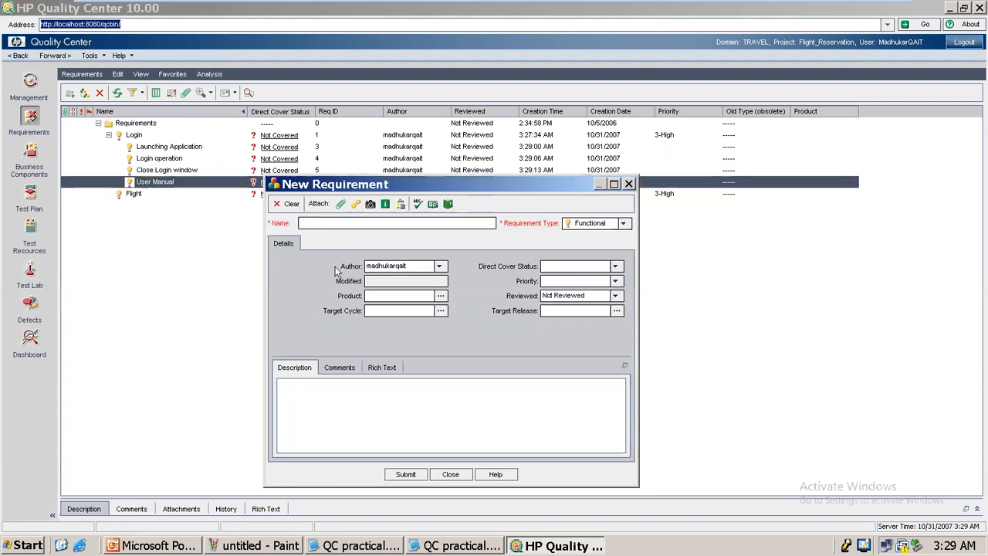
pyautogui.click(452, 475)
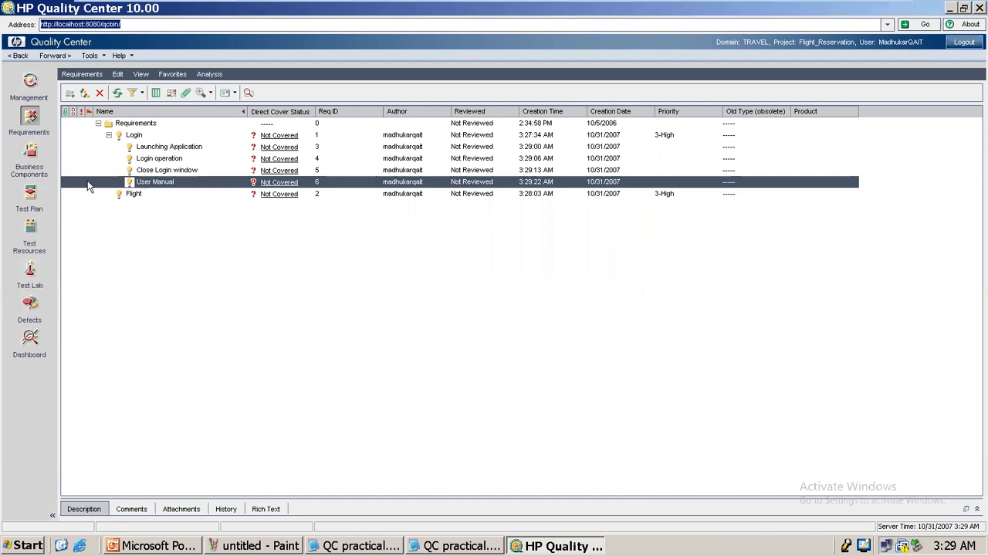
# Add a Functional child requirement named Booking a Flight Tickets under Flight and submit it.
pyautogui.click(135, 195)
pyautogui.rightClick(138, 197)
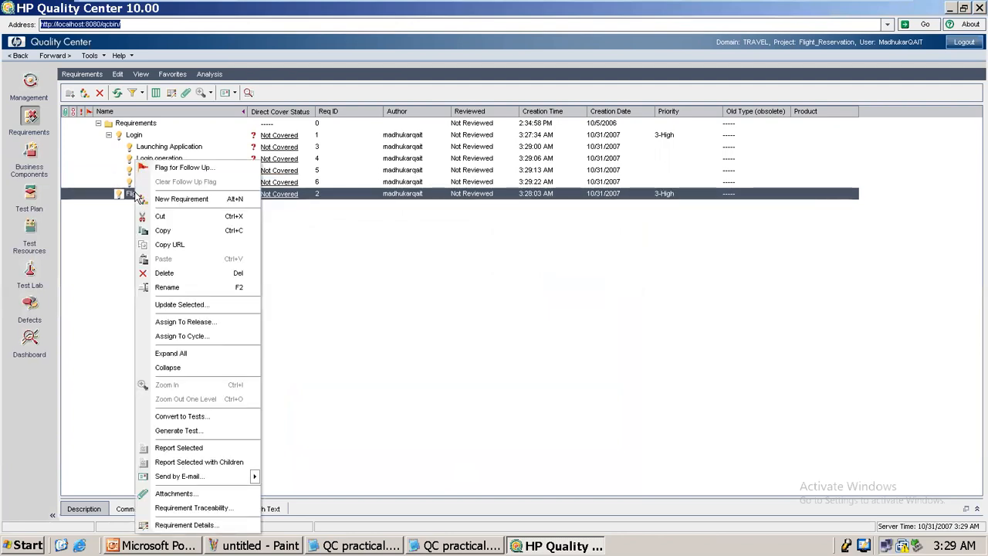
pyautogui.click(185, 199)
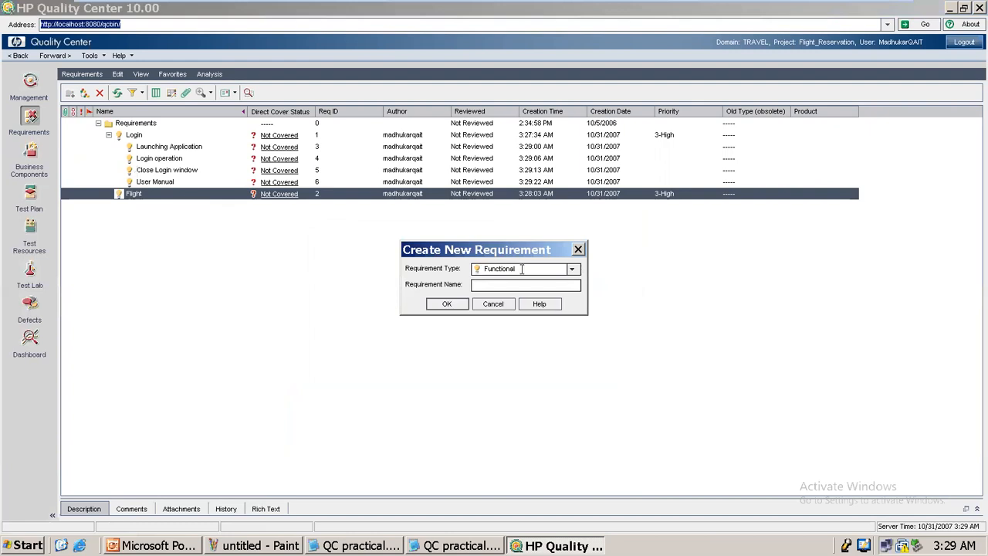
pyautogui.write('Booking a Flight Tickets')
pyautogui.press('Return')
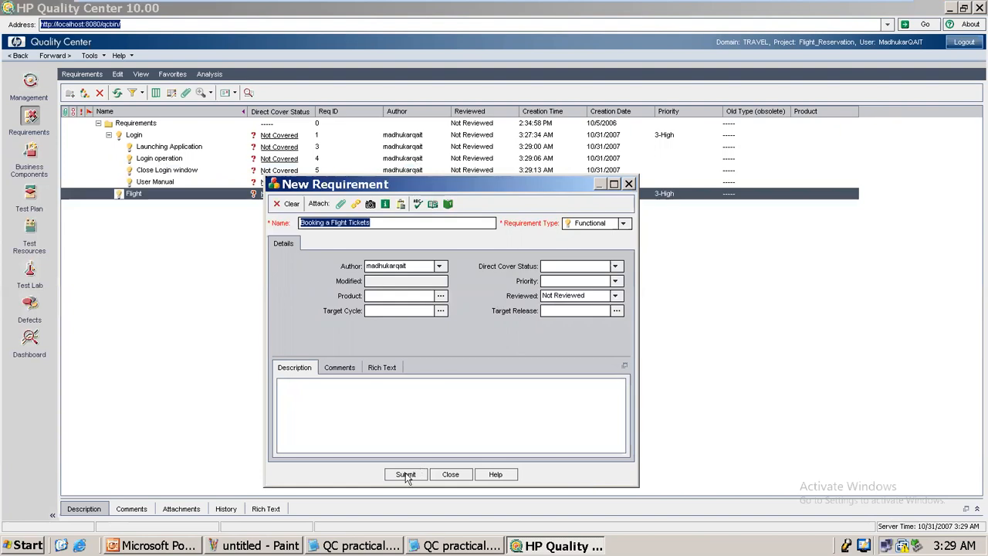
pyautogui.click(406, 474)
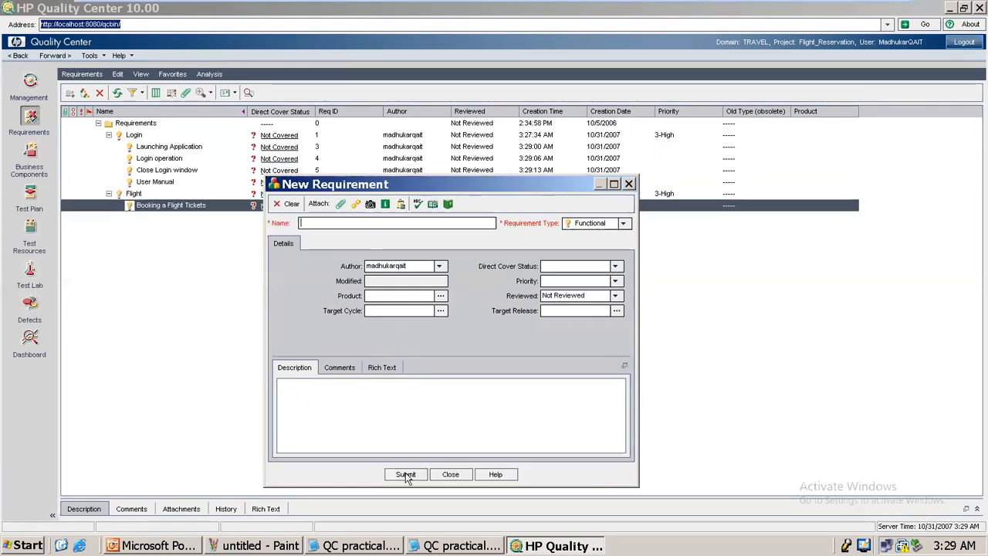
# Submit two more Functional child requirements under Flight, named Update Order and Delete Order, and close the New Requirement form.
pyautogui.write('Up')
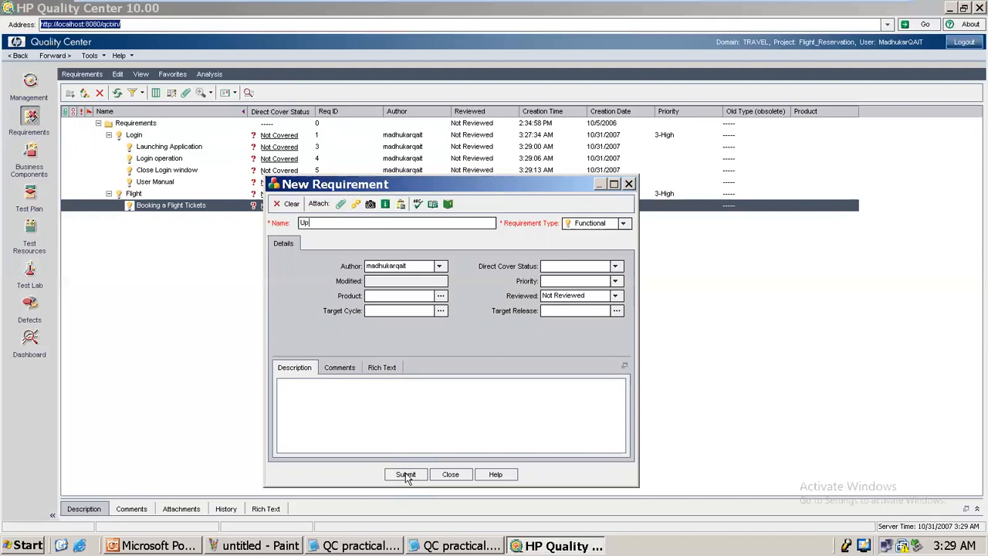
pyautogui.write('date Order')
pyautogui.click(406, 474)
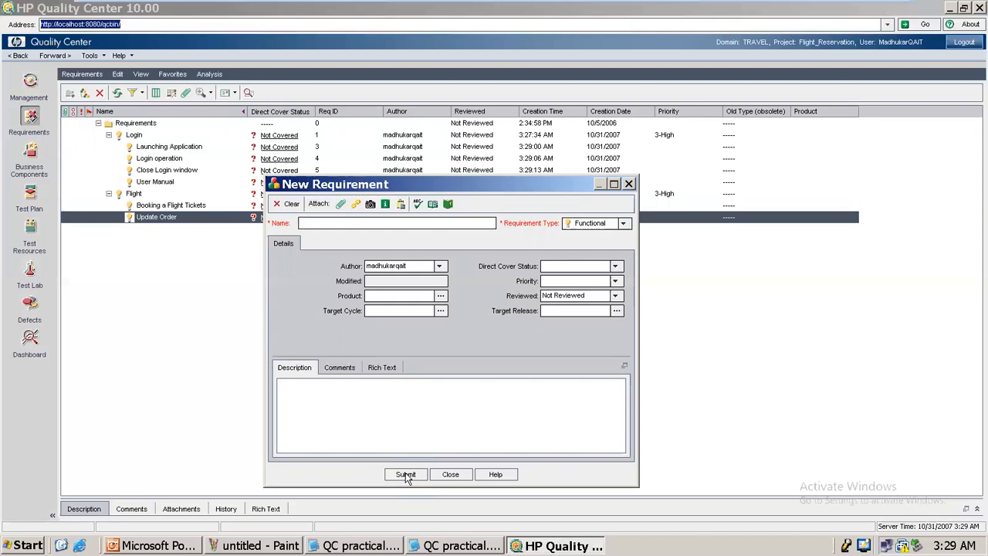
pyautogui.write('Delete Order')
pyautogui.click(406, 473)
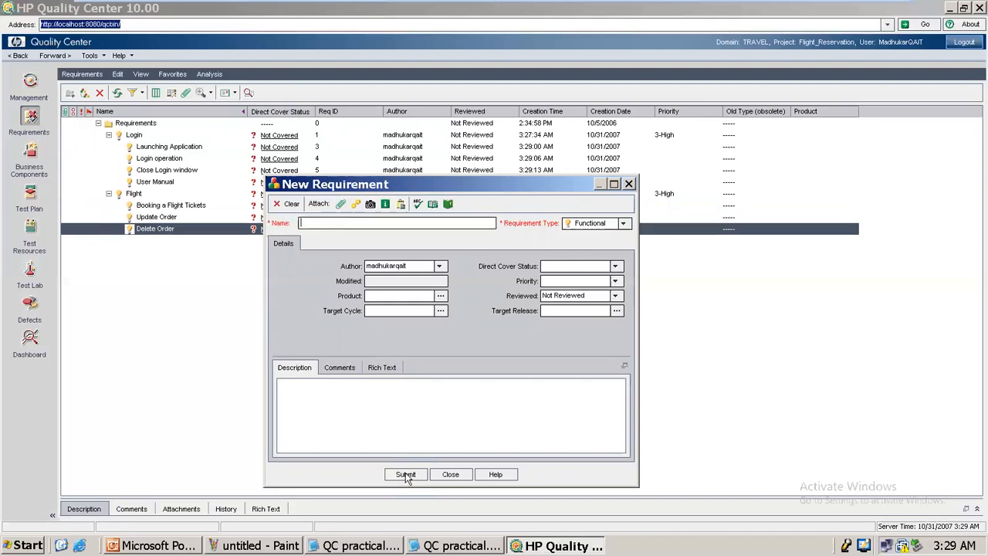
pyautogui.click(450, 474)
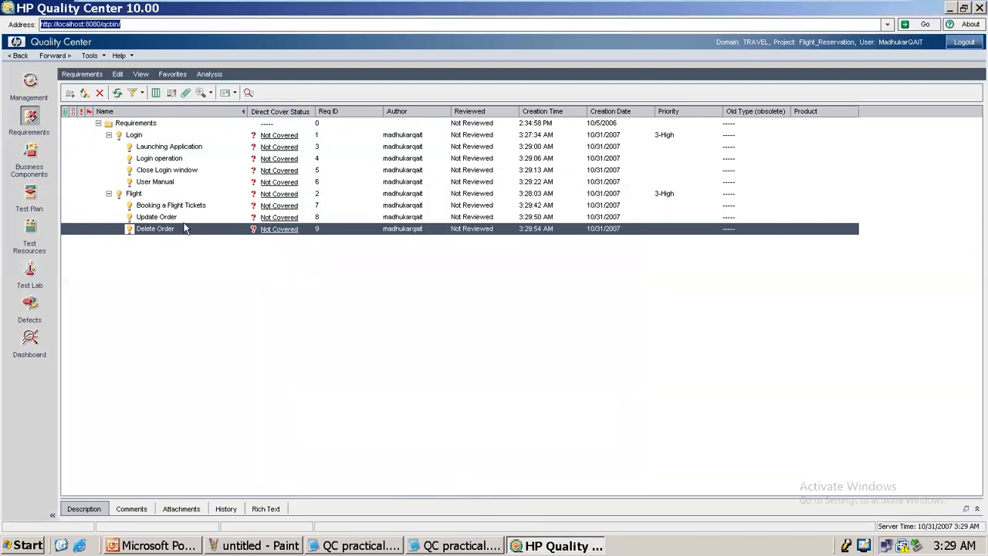
# Add a Functional child requirement named Send Fax to customer under Booking a Flight Tickets, submit it and close the form.
pyautogui.click(184, 208)
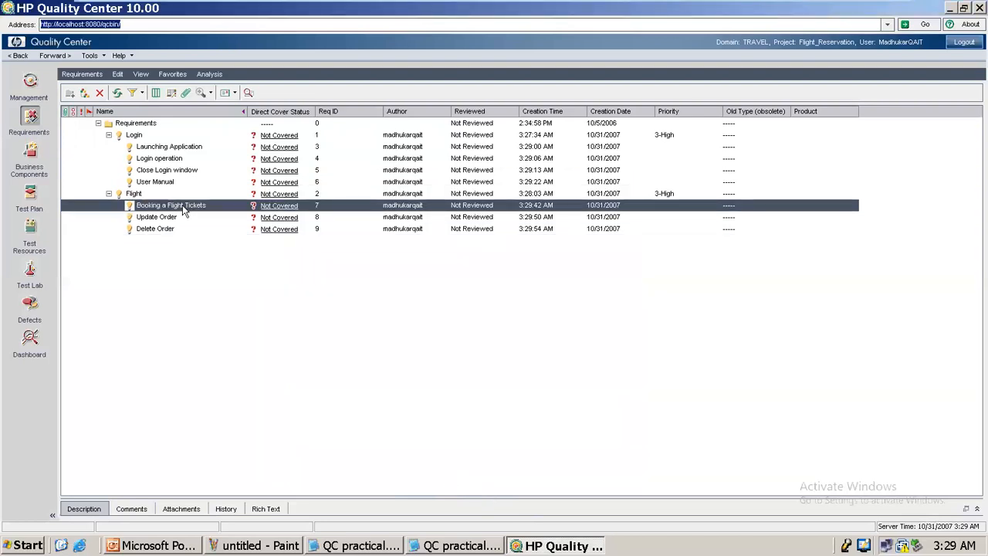
pyautogui.rightClick(183, 205)
pyautogui.click(220, 199)
pyautogui.write('Send Fax to customer')
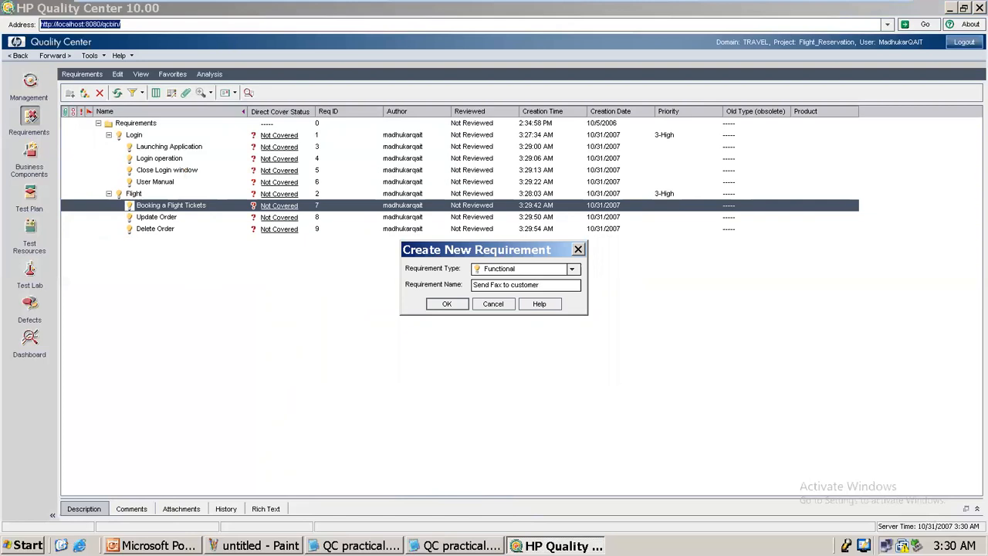
pyautogui.press('Return')
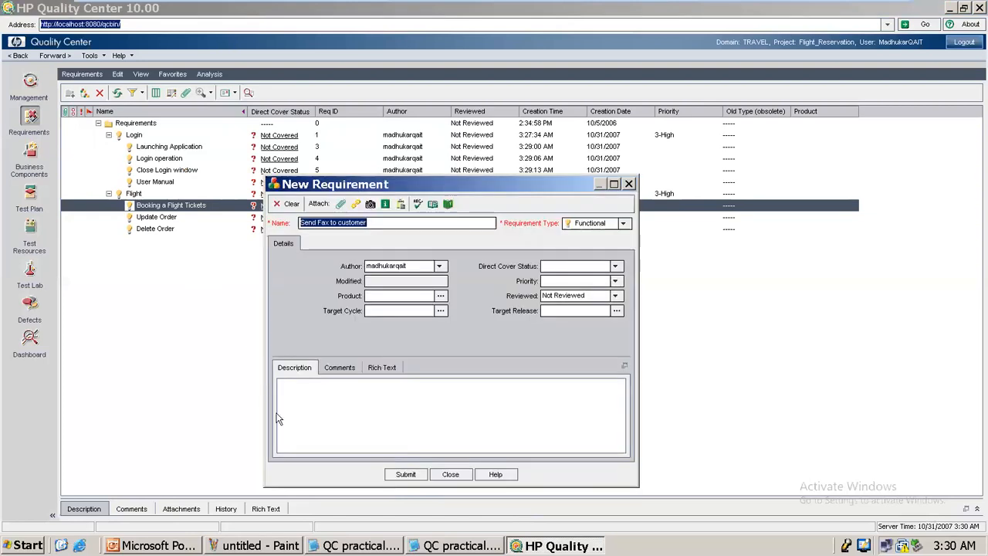
pyautogui.click(414, 475)
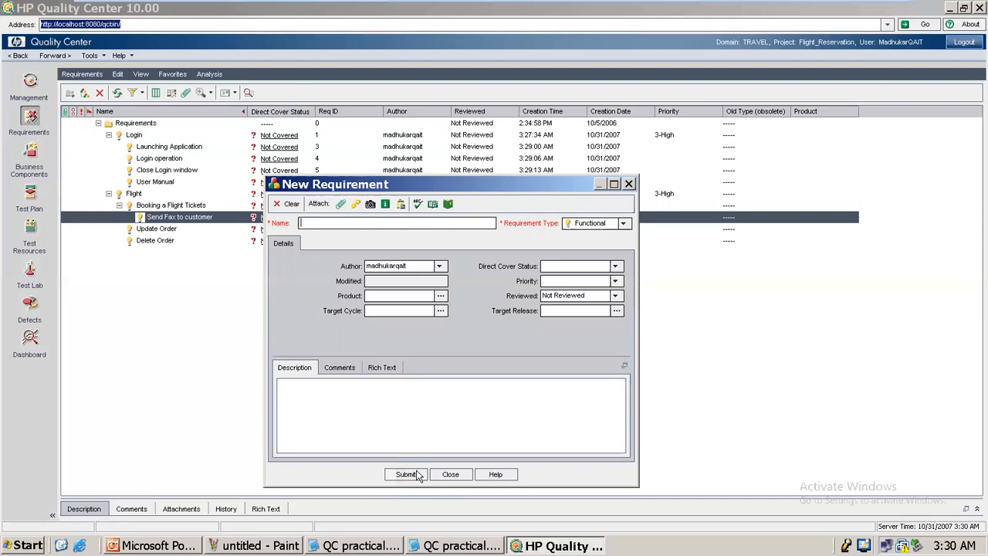
pyautogui.click(459, 474)
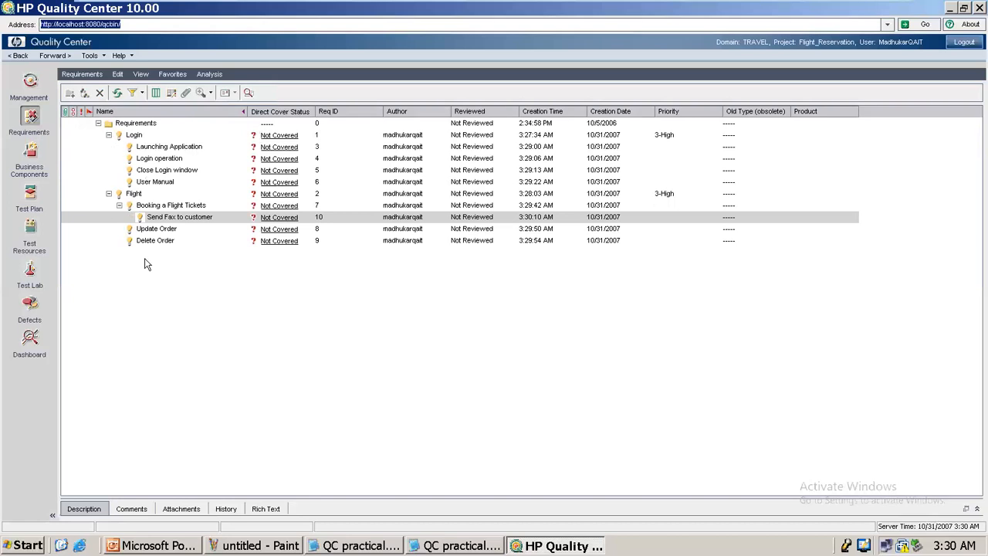
# Switch to the QC practical.txt notes in Notepad, review the Test Plan activities, and return to Quality Center.
pyautogui.click(430, 549)
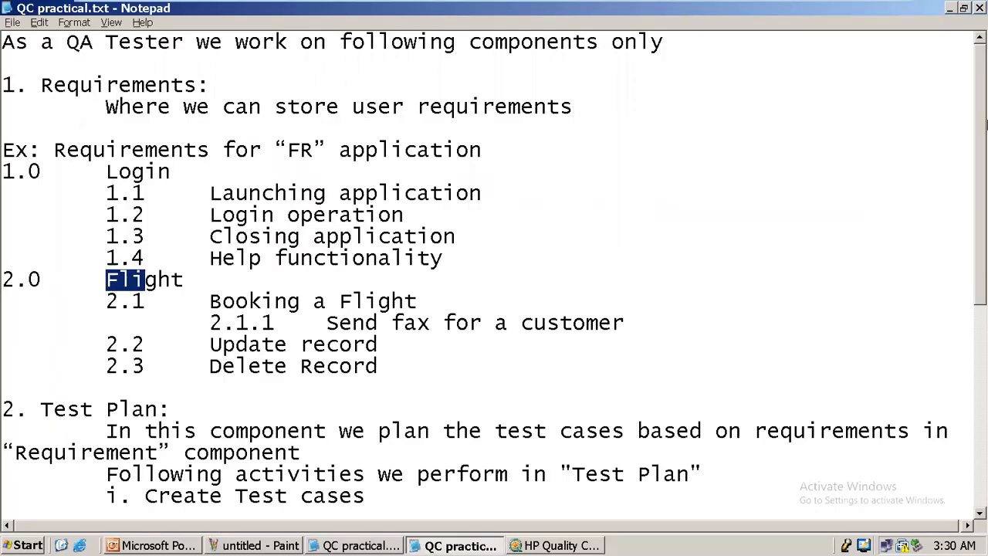
pyautogui.moveTo(983, 129); pyautogui.dragTo(986, 298)
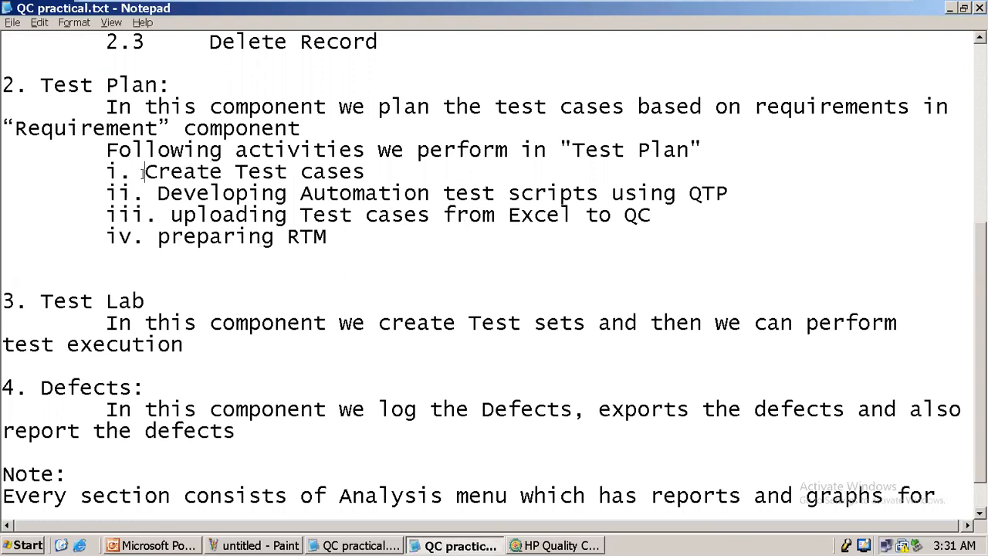
pyautogui.moveTo(144, 174); pyautogui.dragTo(357, 191)
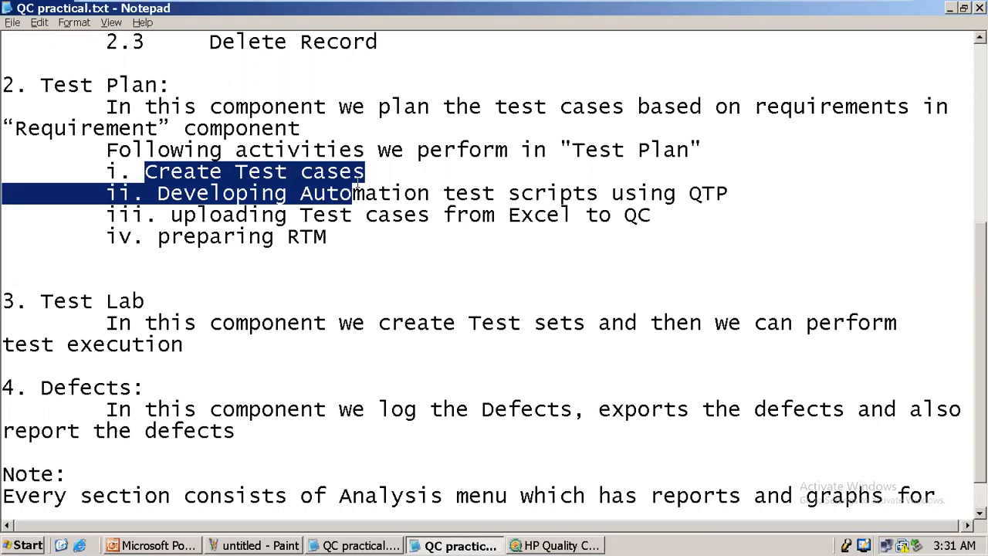
pyautogui.click(950, 9)
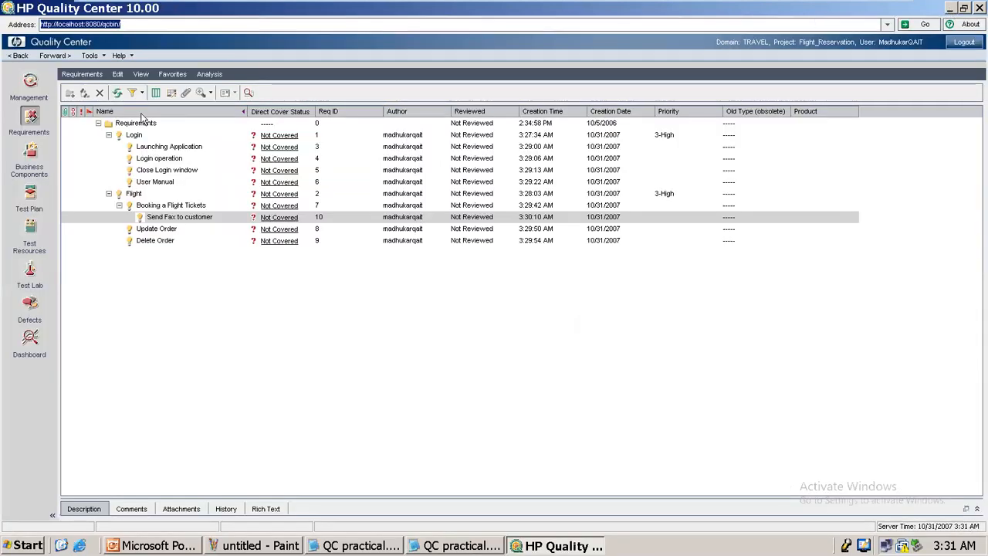
# Open the Test Plan module and create a folder named FlightReservation under Subject.
pyautogui.click(29, 193)
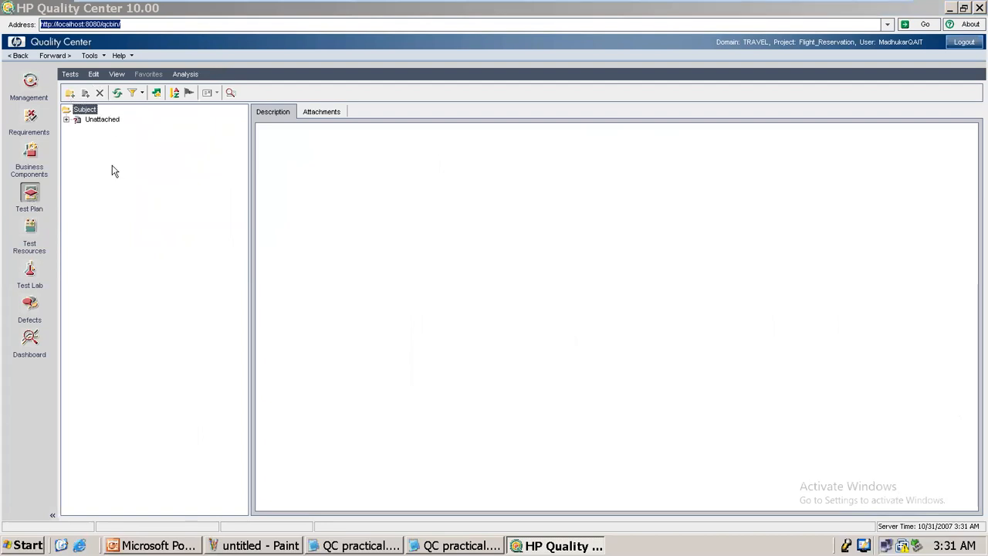
pyautogui.click(85, 113)
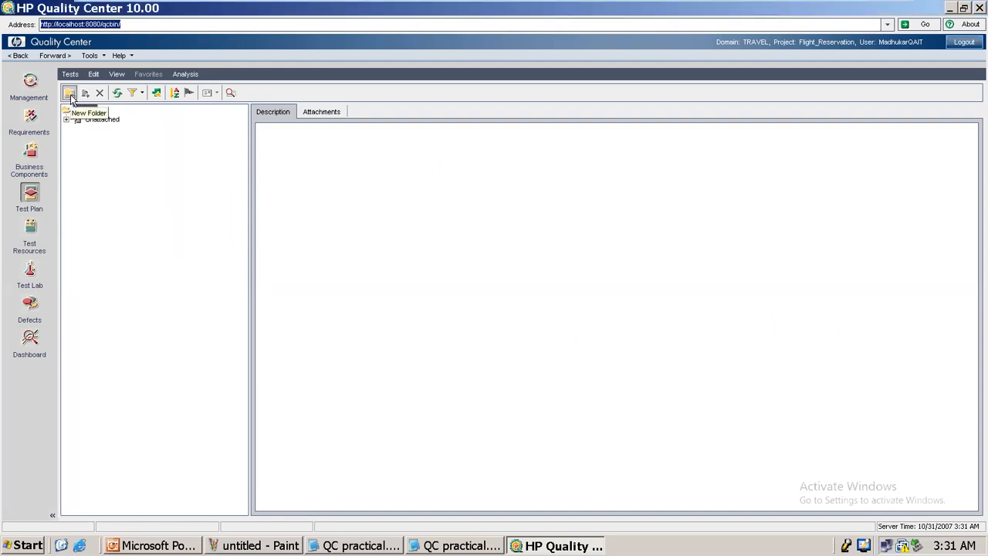
pyautogui.click(69, 95)
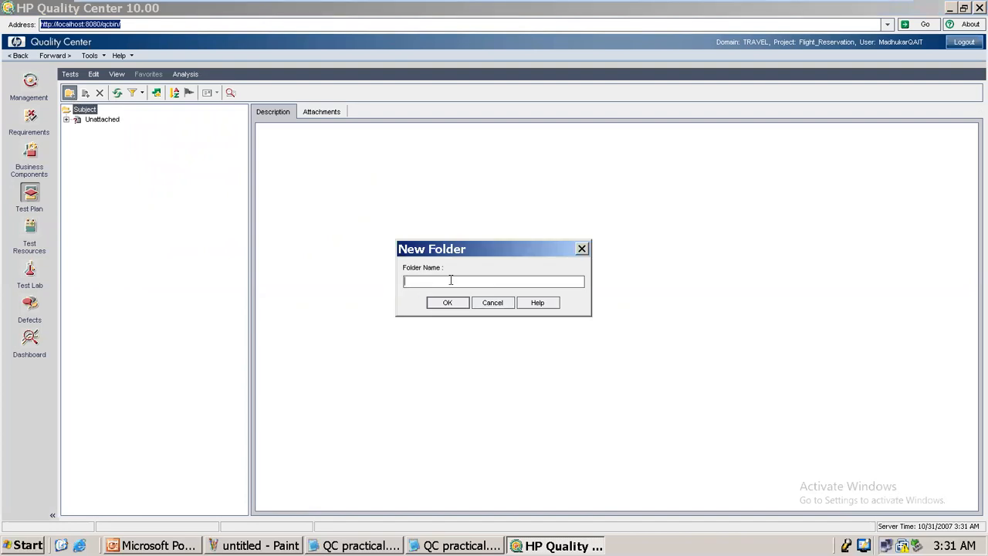
pyautogui.write('FlightReservation')
pyautogui.click(447, 302)
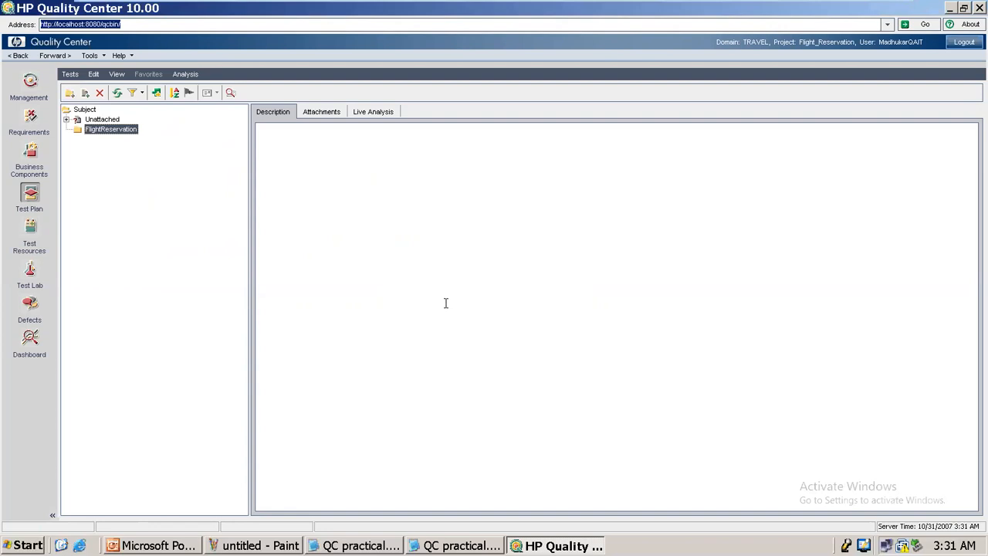
# Create a subfolder named Agent inside the FlightReservation test plan folder.
pyautogui.rightClick(114, 135)
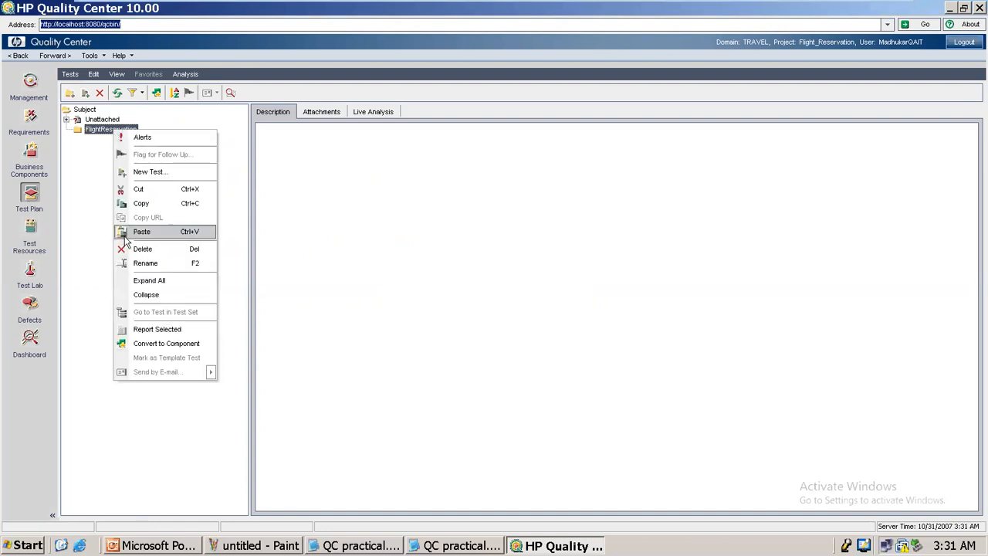
pyautogui.click(98, 135)
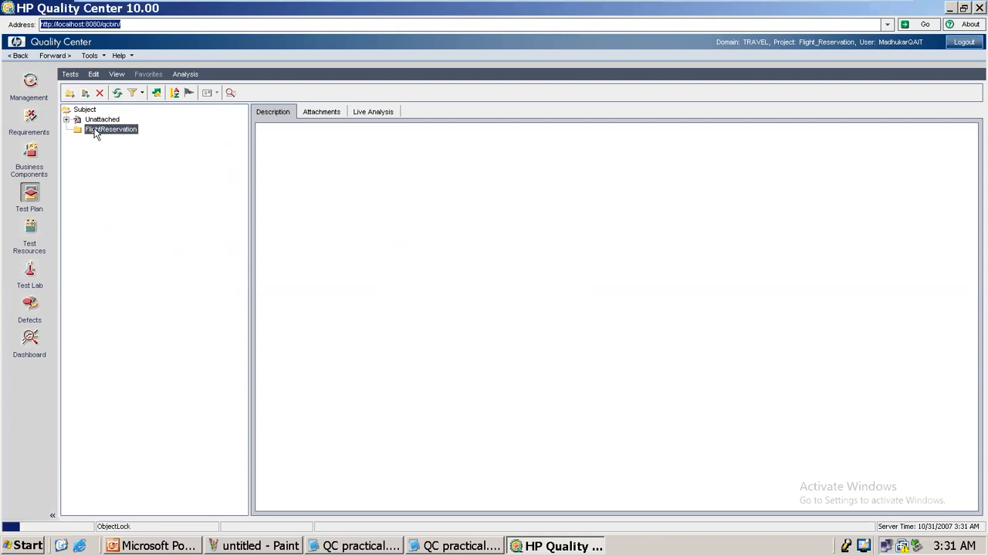
pyautogui.click(70, 94)
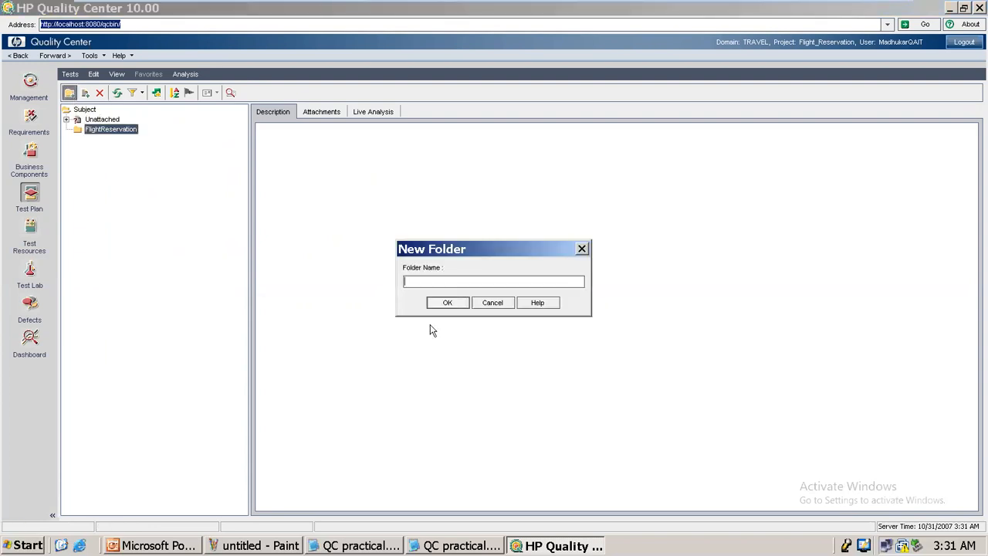
pyautogui.write('Agent')
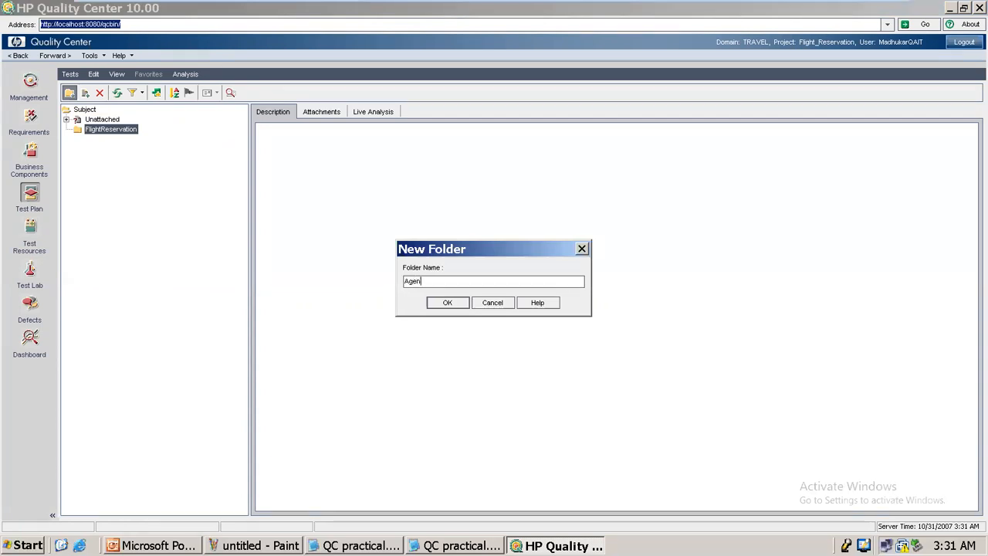
pyautogui.click(446, 303)
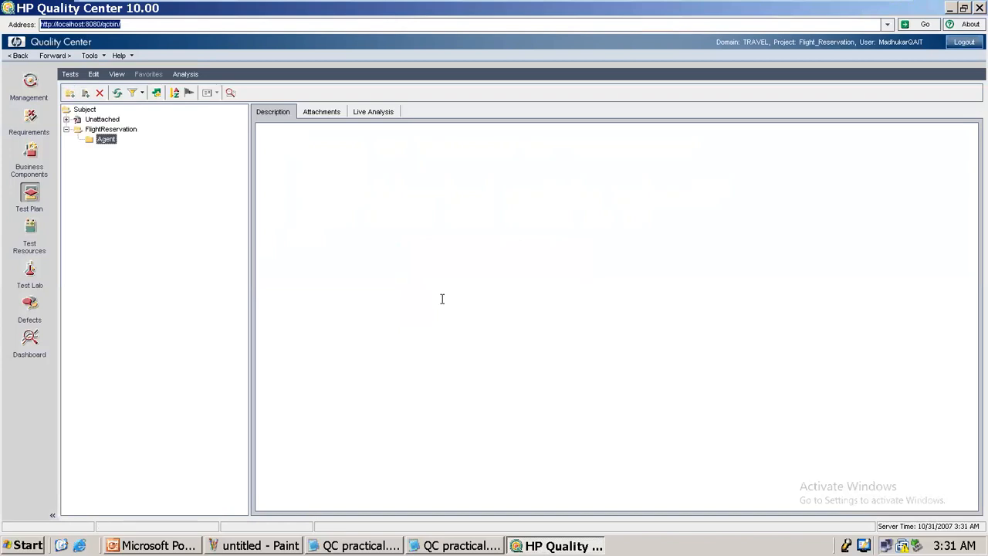
pyautogui.click(113, 130)
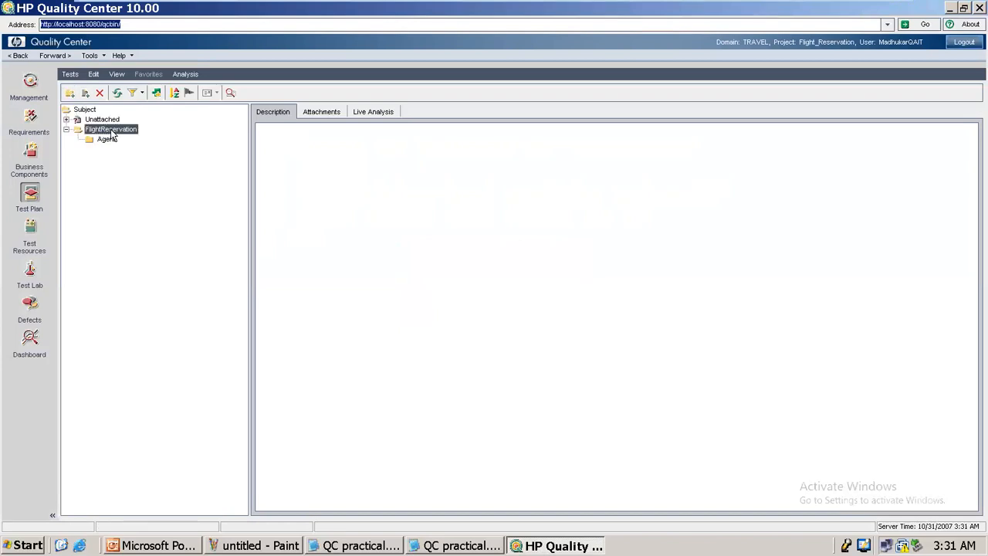
pyautogui.click(109, 140)
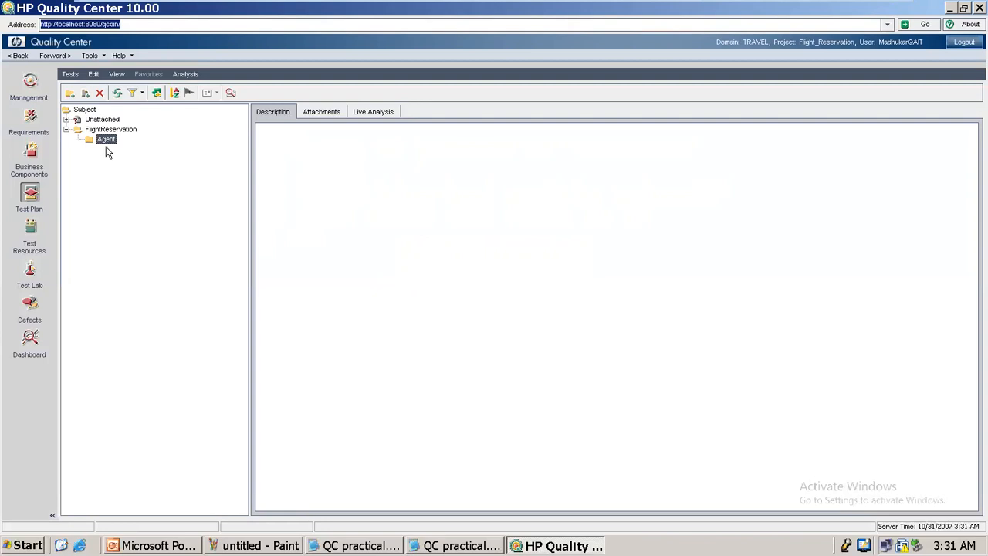
pyautogui.click(107, 130)
pyautogui.click(106, 140)
pyautogui.click(108, 121)
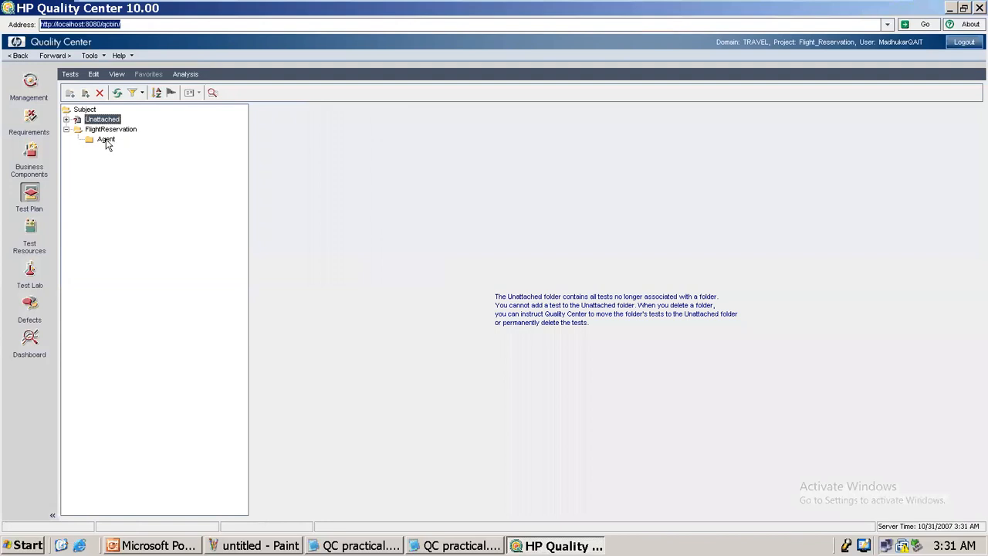
# Create a MANUAL test named TC001_FR_Agent_Login_GUI in the Agent folder.
pyautogui.click(108, 142)
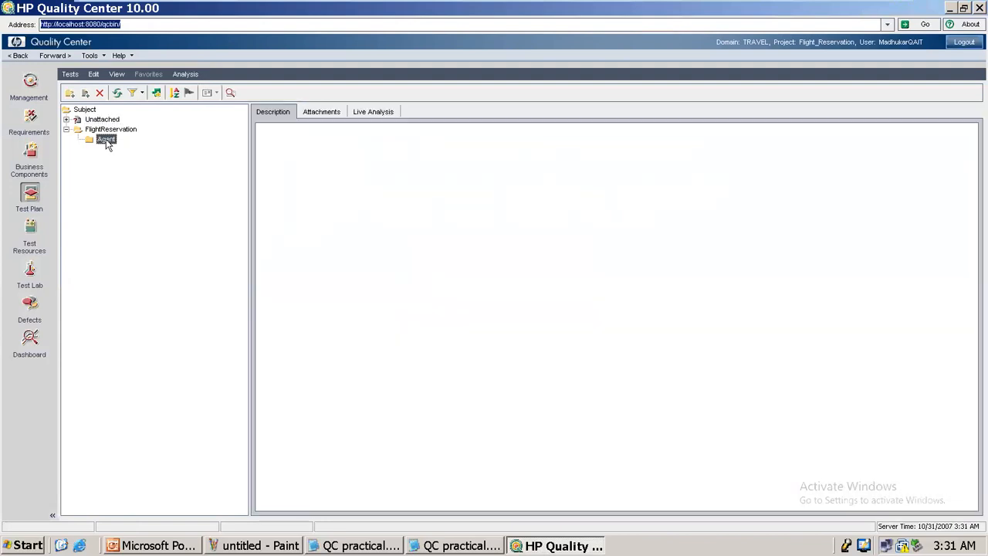
pyautogui.click(85, 94)
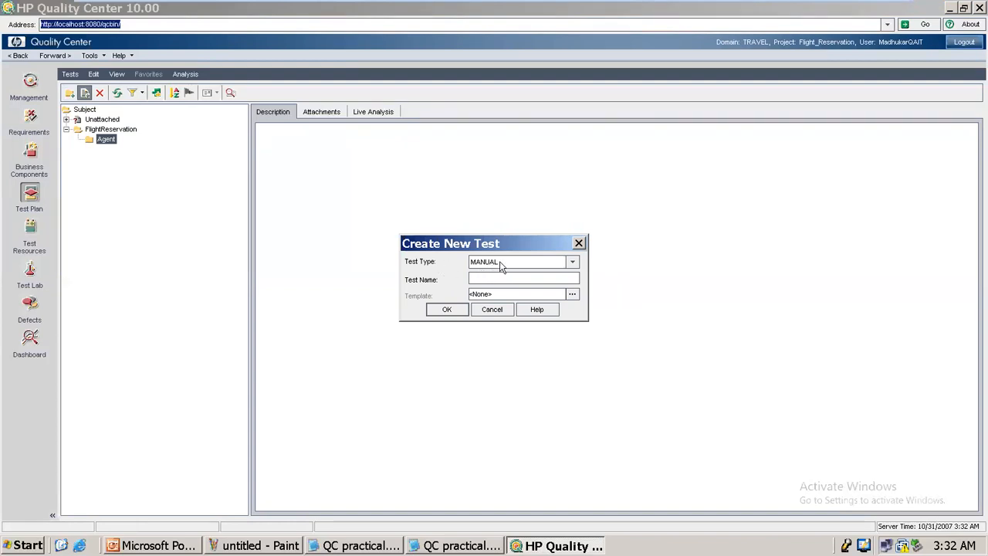
pyautogui.click(572, 263)
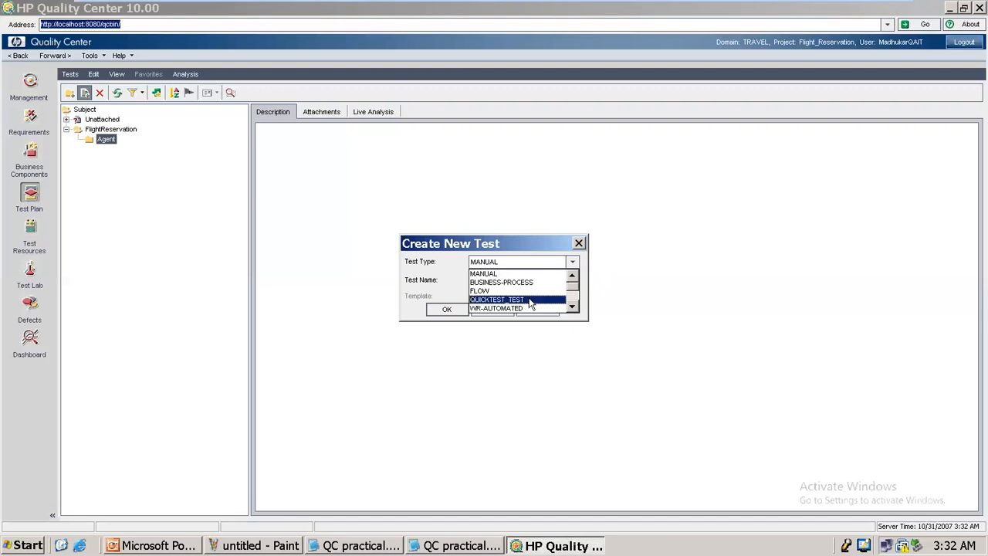
pyautogui.click(496, 274)
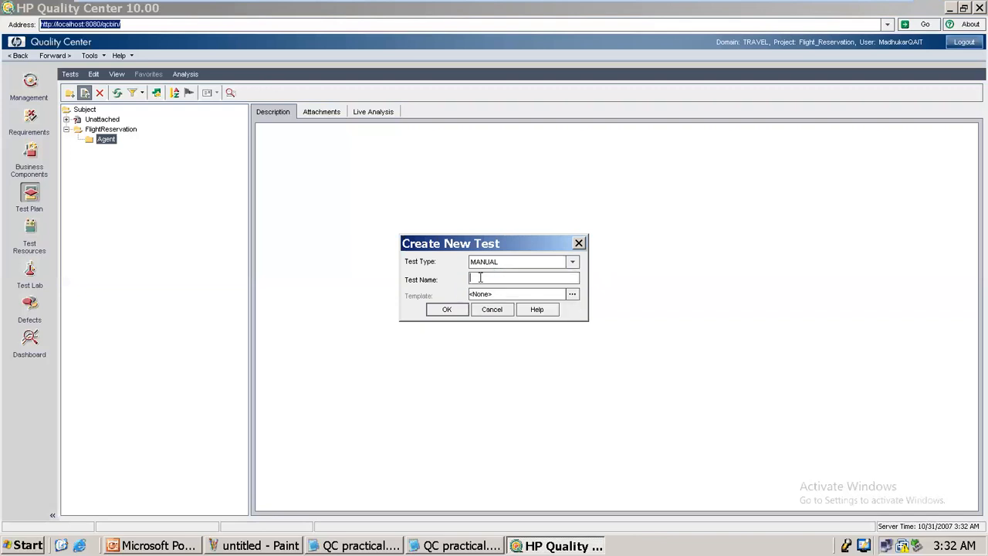
pyautogui.write('TC001_FR_Agent_Login_GUI')
pyautogui.click(461, 311)
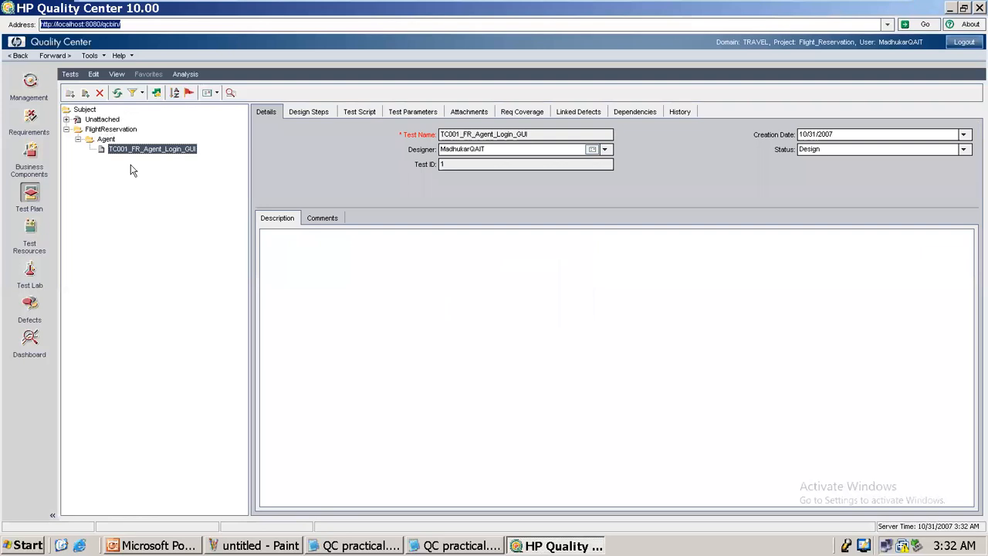
# Enter the test's description: "This TC to verify availability of components, control spelling and Font size".
pyautogui.click(280, 245)
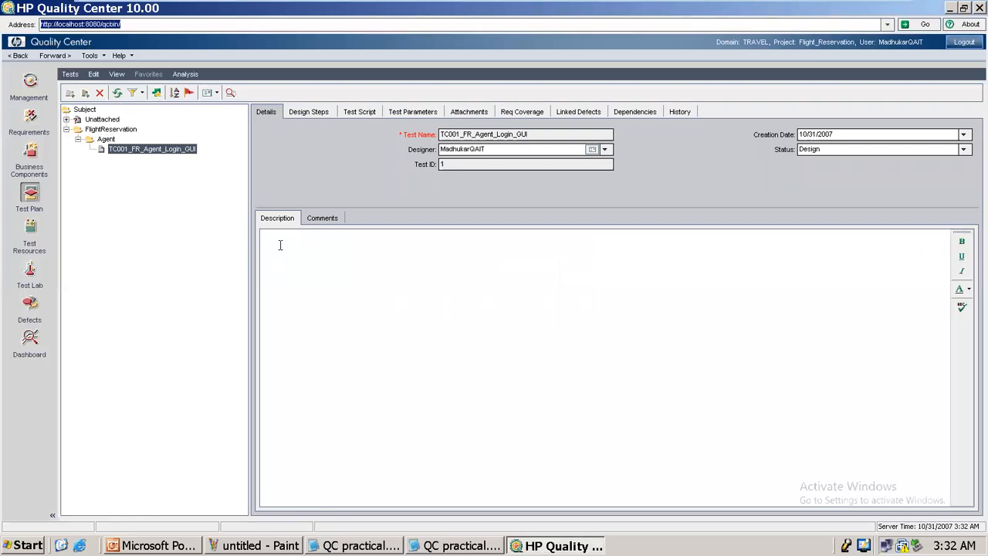
pyautogui.write('This TC to verify availability of components, co')
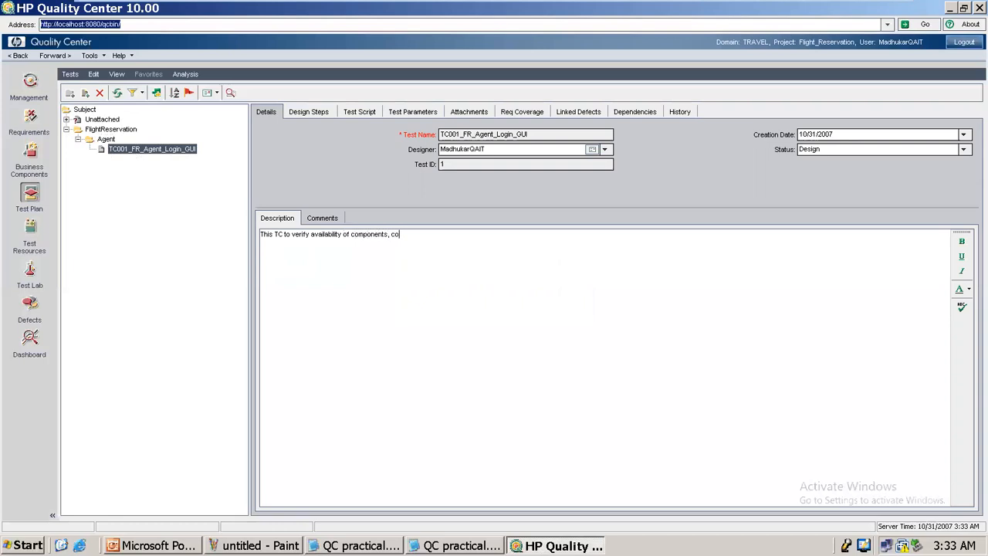
pyautogui.write('ntrol spelling and Font size')
# Add design step Step 1 to the test with the description "Open Flight4a.exe application".
pyautogui.click(308, 112)
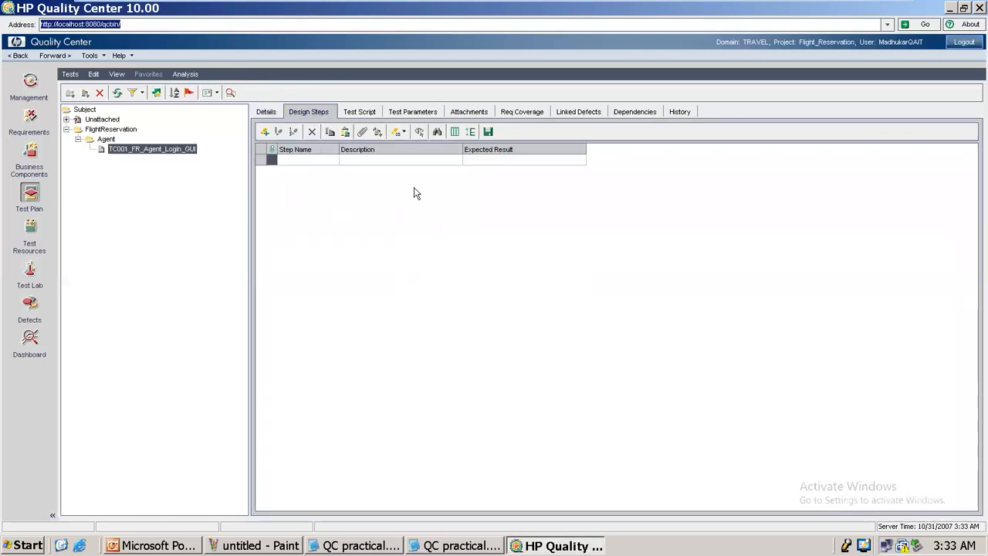
pyautogui.click(264, 133)
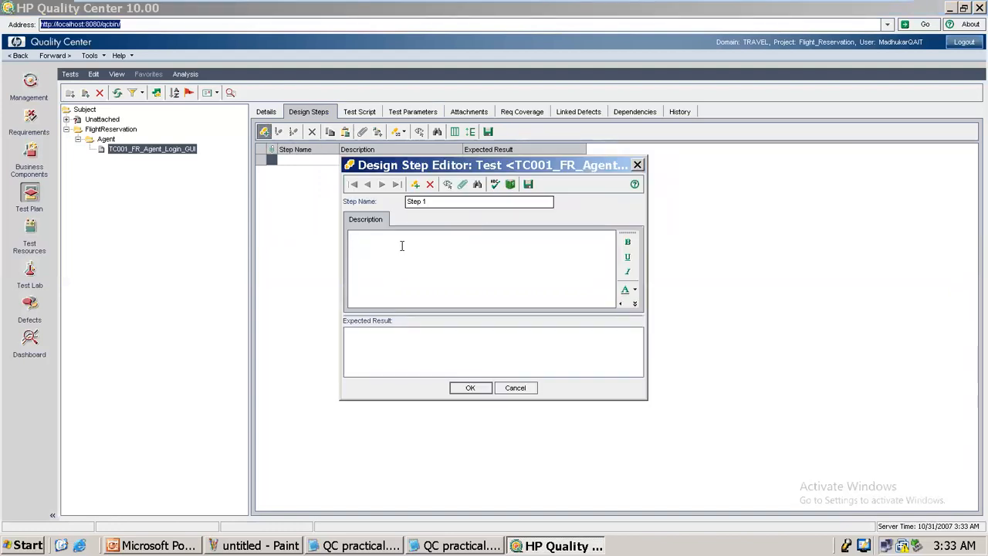
pyautogui.write('Open ')
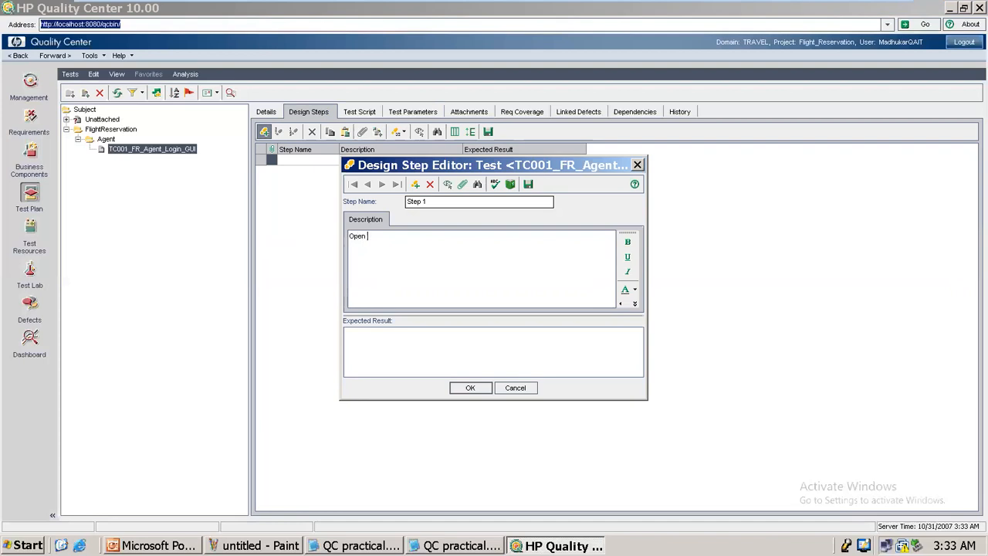
pyautogui.write('Flight4')
pyautogui.write('a.exe application')
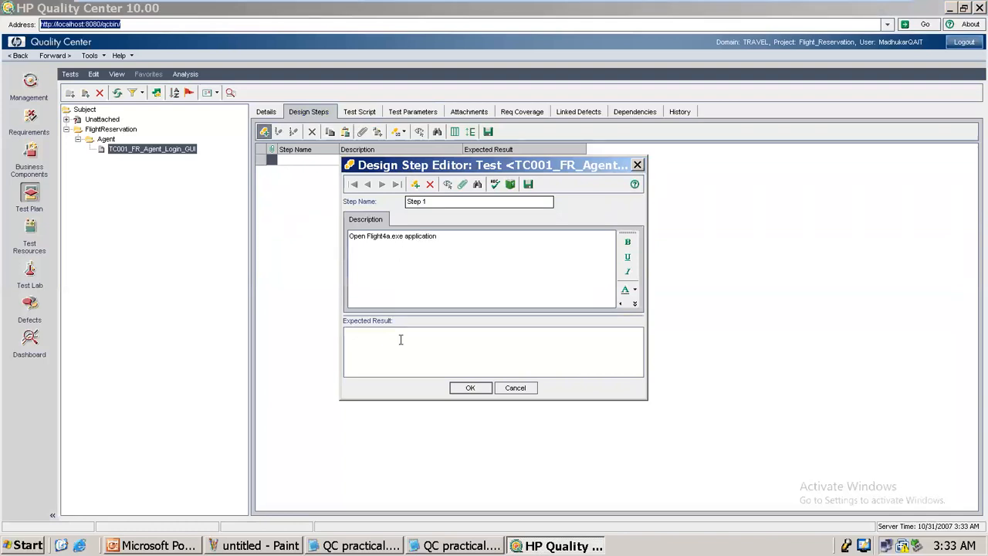
# Set Step 1's expected result to "Login window should open with Agent name, pwd edit boxes, OK, Cancel and Help button" plus a second line "Flight image".
pyautogui.click(376, 343)
pyautogui.write('L')
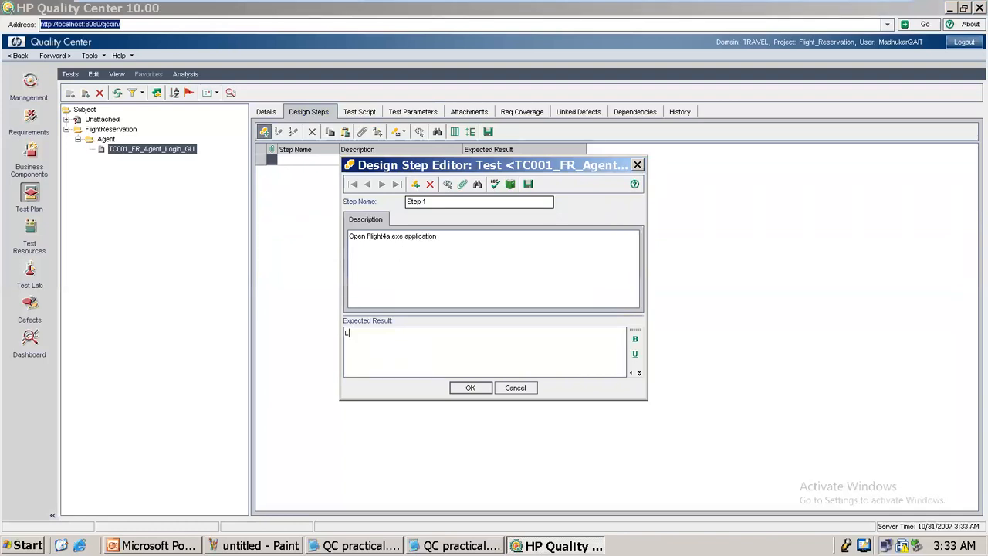
pyautogui.write('ogin window should open with Agent name')
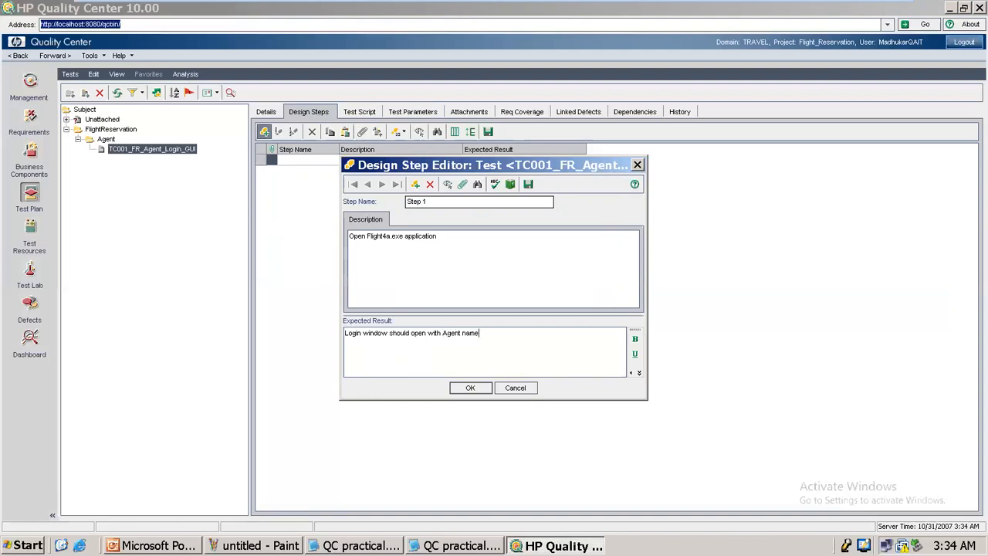
pyautogui.write(', pwd edit boxes, OK, Cance')
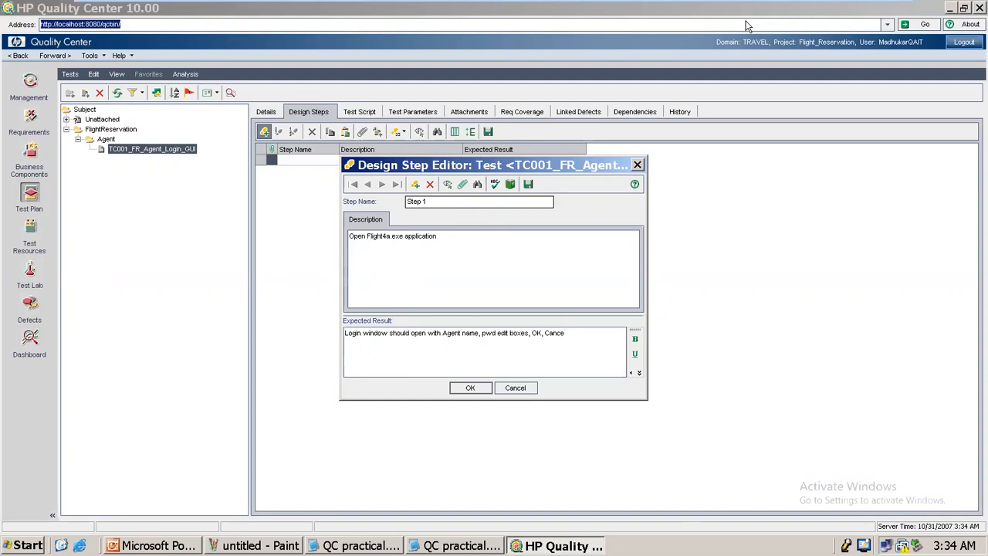
pyautogui.write('l and Help button')
pyautogui.press('Return')
pyautogui.write('Flight image')
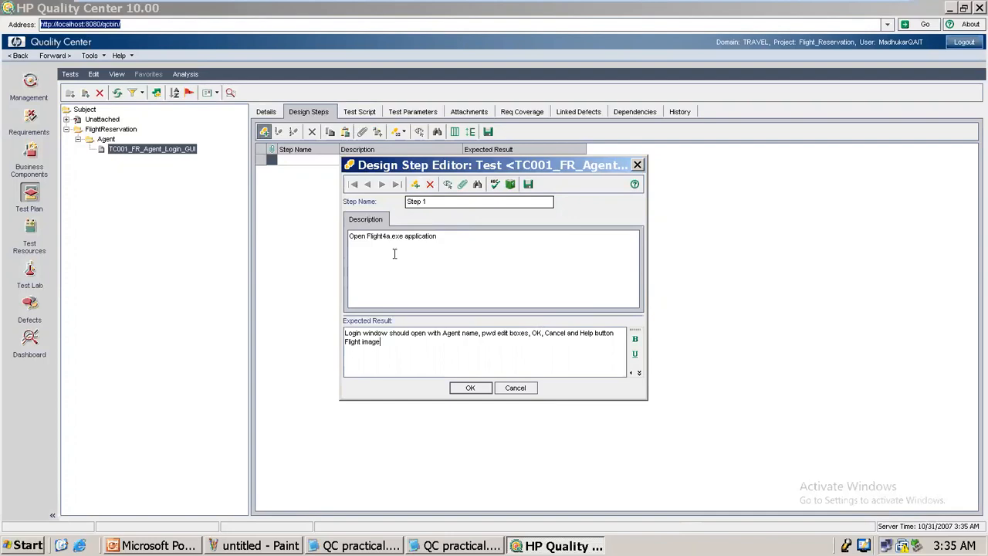
# Add Step 2, "Verify Controls spelling, Font size and style", expecting "There won't be any spelling mistkaes, font size and style should be uniform".
pyautogui.click(415, 184)
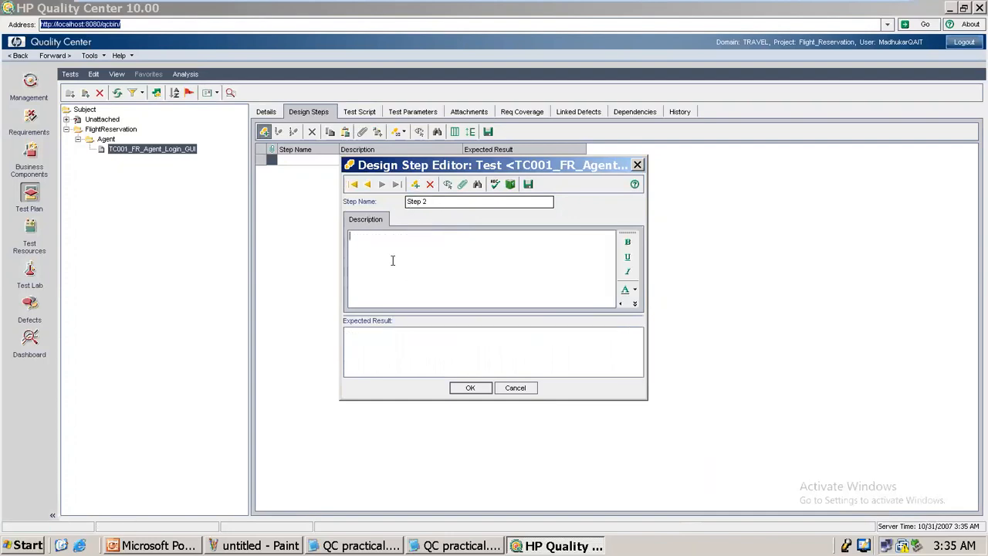
pyautogui.write('Verify Comtrols spelling, Font size and style')
pyautogui.click(389, 340)
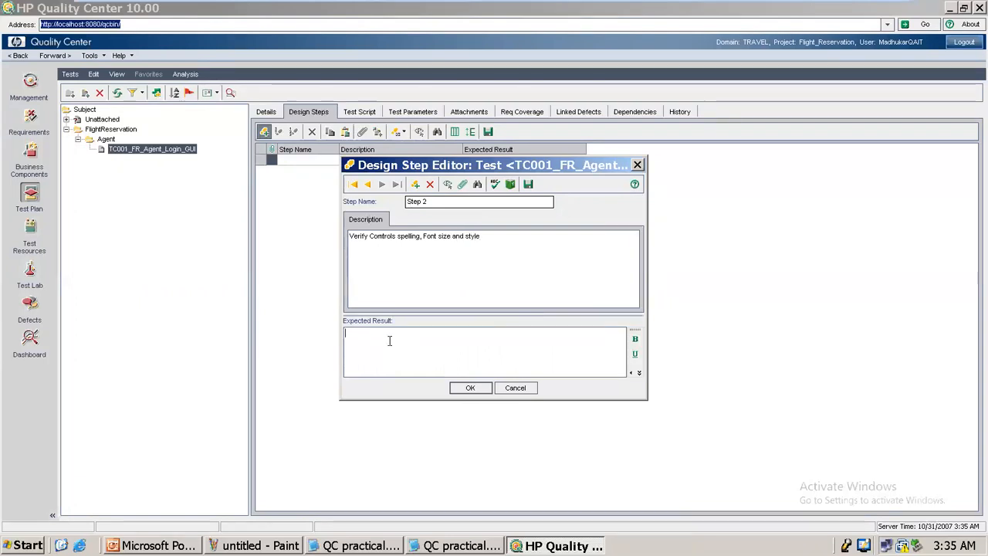
pyautogui.write("There won't be any spelling mistkaes")
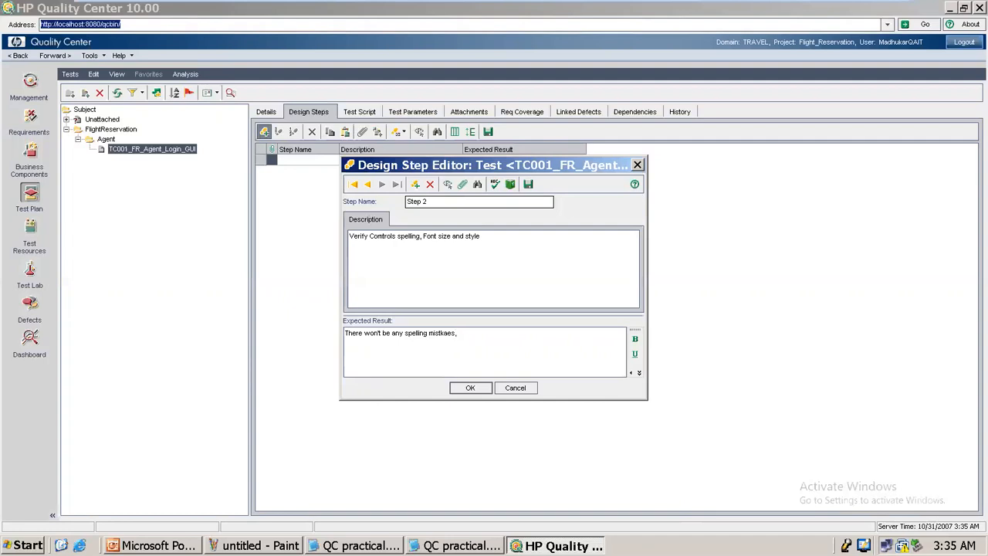
pyautogui.write(', font size ')
pyautogui.write('n=')
pyautogui.press('BackSpace')
pyautogui.press('BackSpace')
pyautogui.write('and style should be uniform')
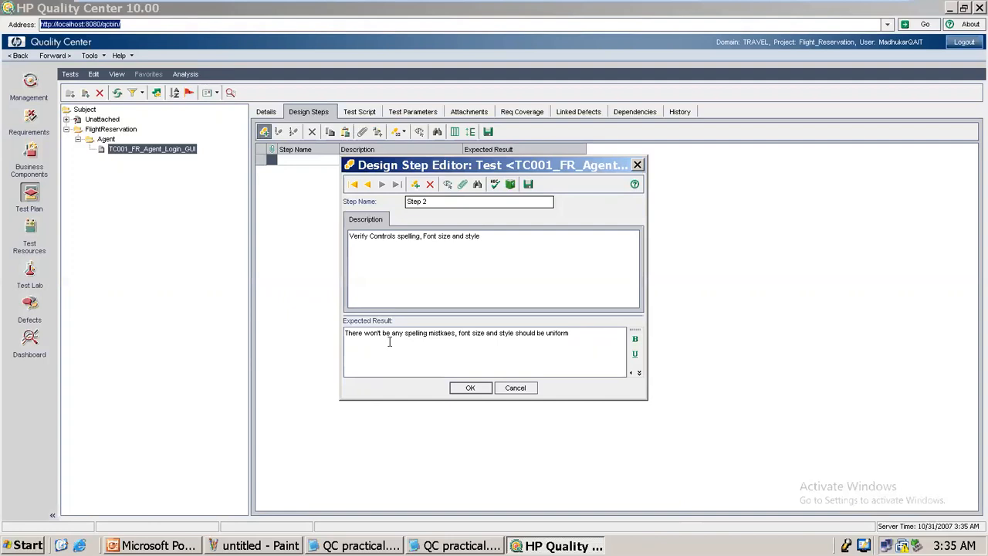
pyautogui.click(473, 388)
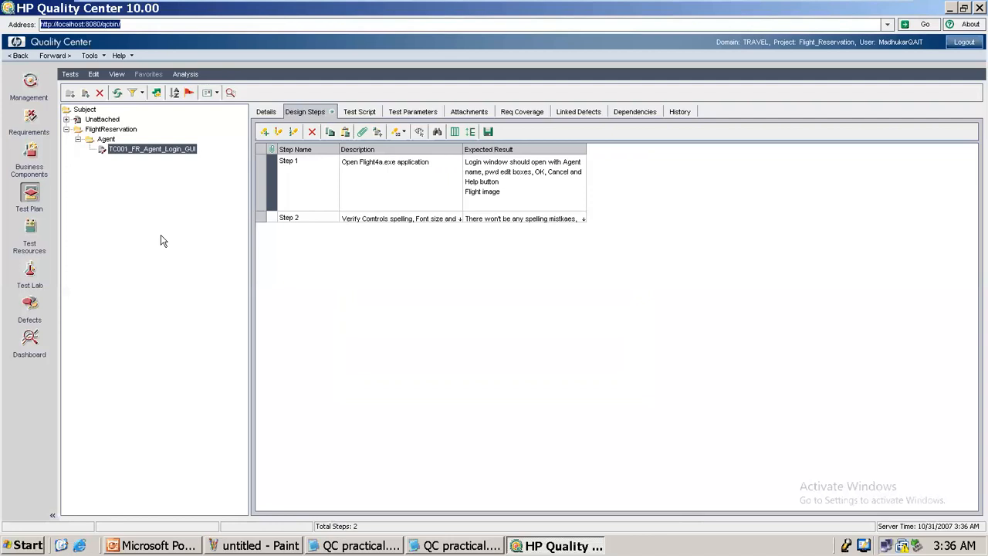
# Minimize Quality Center, open the LoginTest cases.xls workbook from the desktop in Excel and show its TestCases sheet.
pyautogui.click(950, 9)
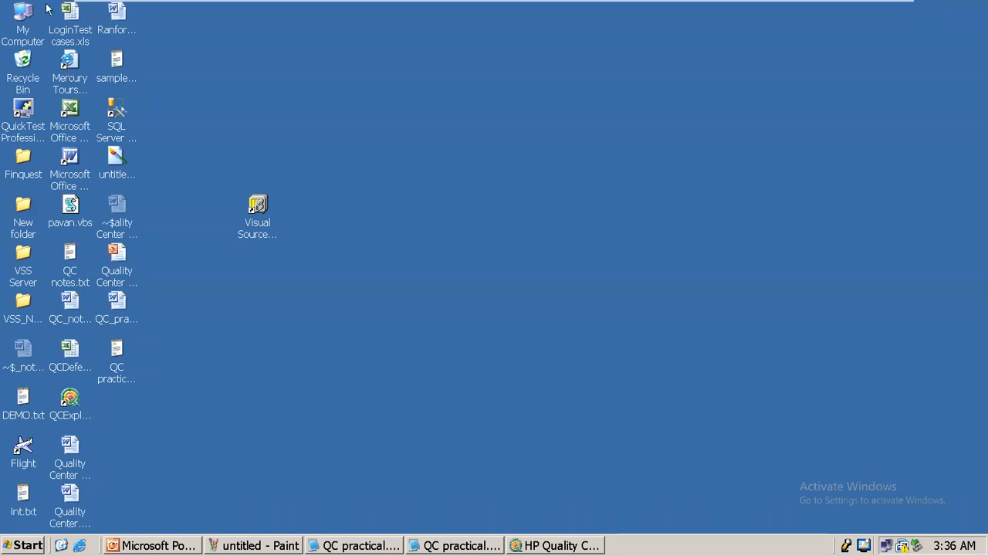
pyautogui.click(70, 28)
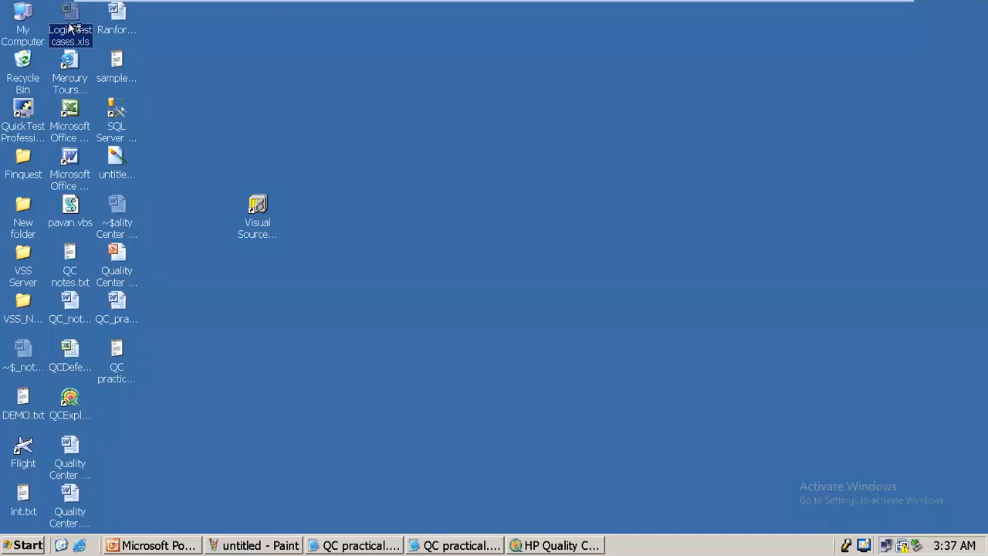
pyautogui.doubleClick(70, 28)
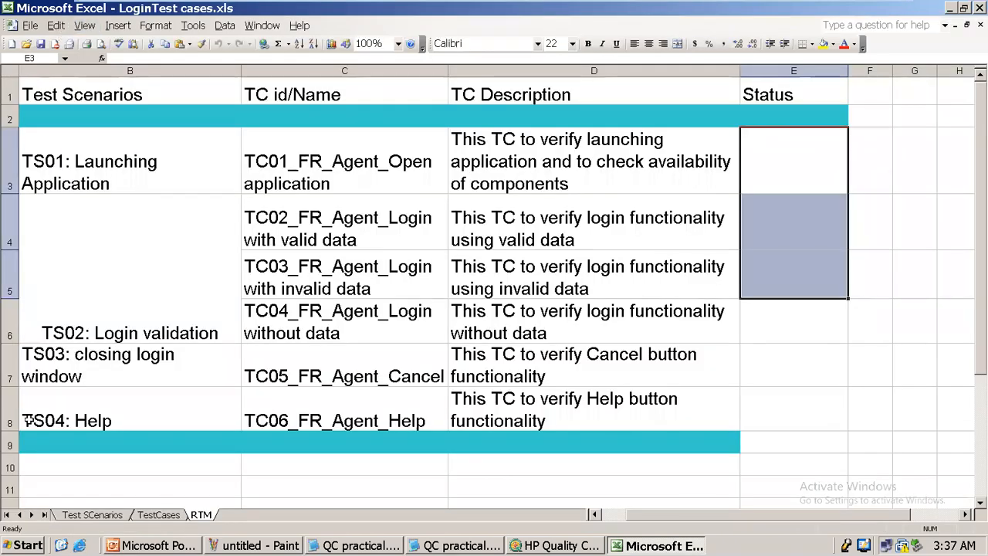
pyautogui.click(158, 515)
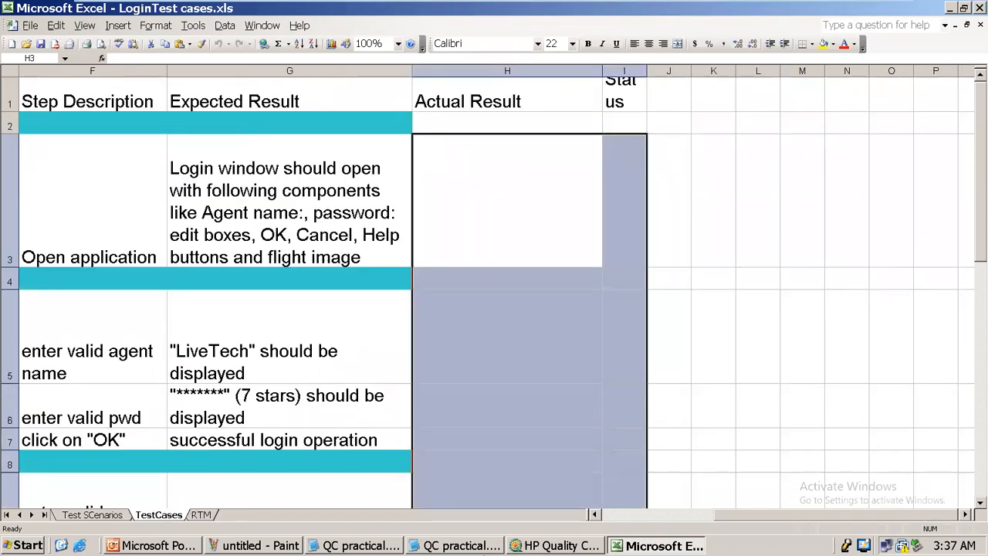
# Examine the TestCases columns from TC Id/Name through Expected Result, including the steps and test data of each login test case.
pyautogui.click(333, 332)
pyautogui.tripleClick(334, 331)
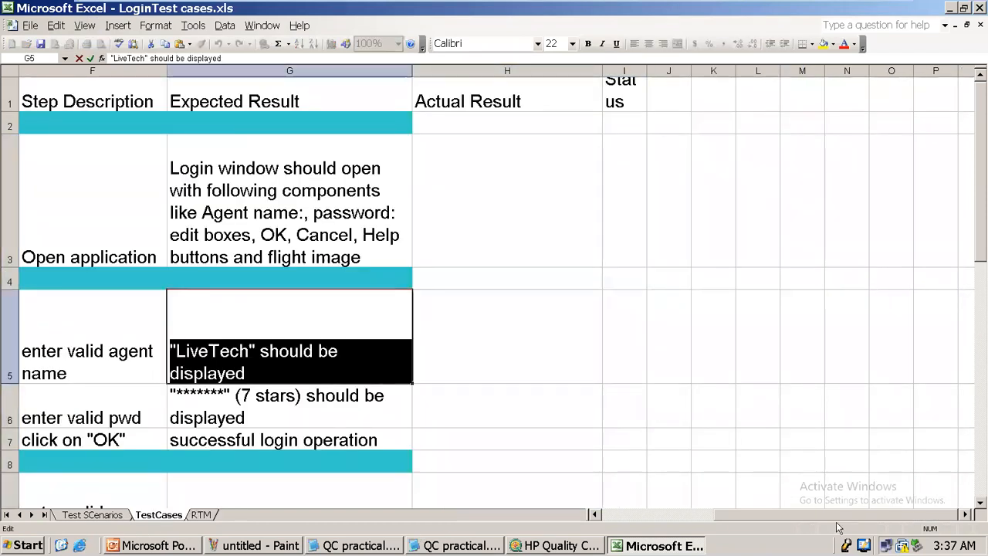
pyautogui.moveTo(822, 514); pyautogui.dragTo(707, 512)
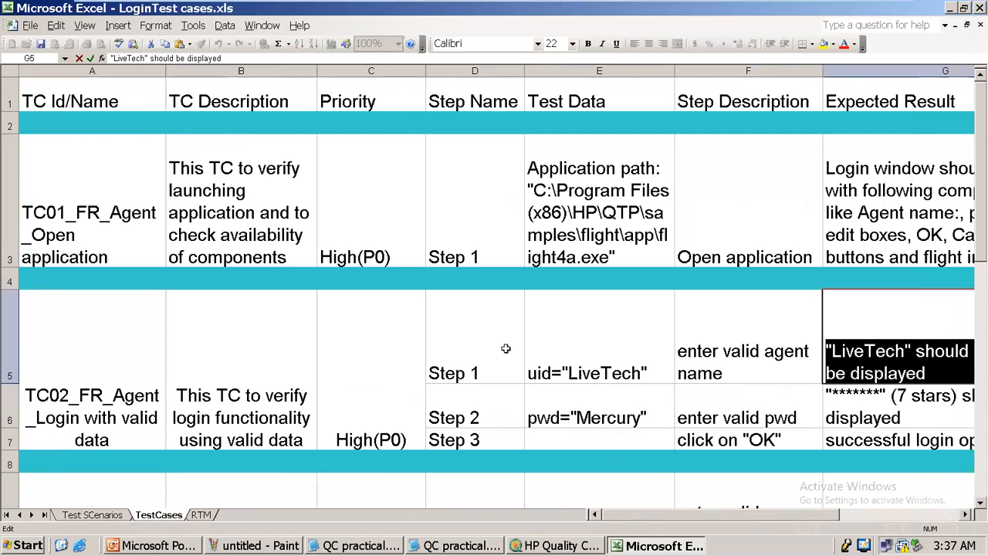
pyautogui.click(471, 303)
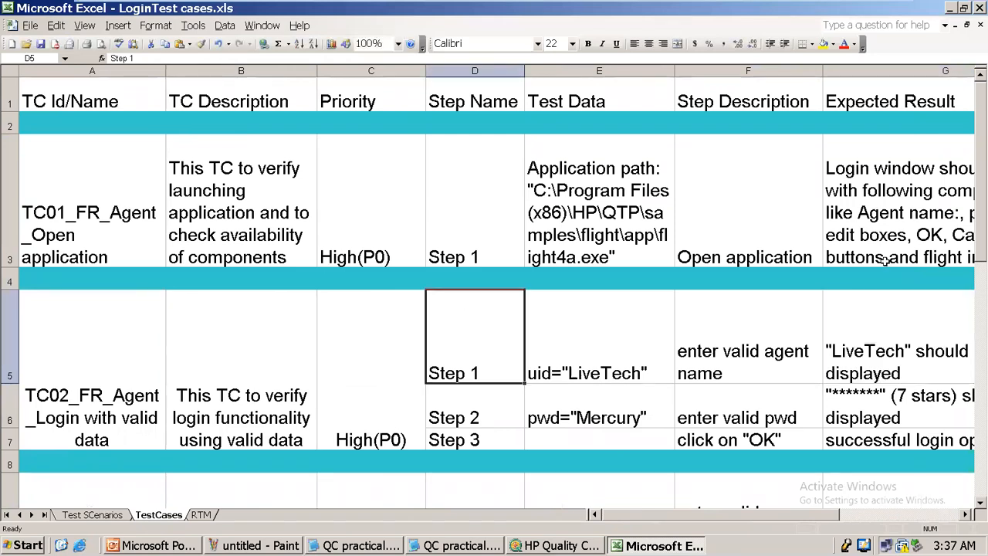
pyautogui.moveTo(983, 190); pyautogui.dragTo(964, 120)
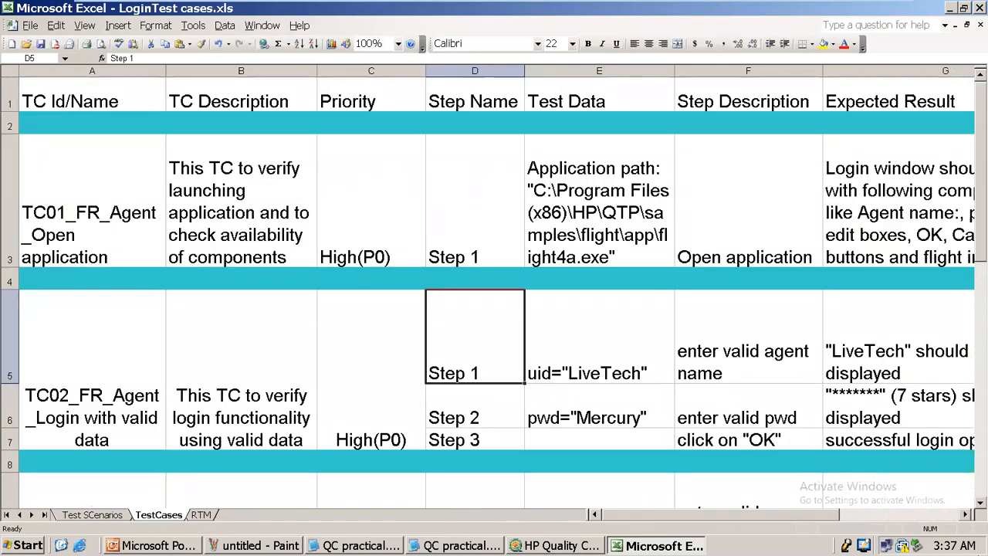
pyautogui.click(967, 516)
pyautogui.click(966, 516)
pyautogui.click(966, 516)
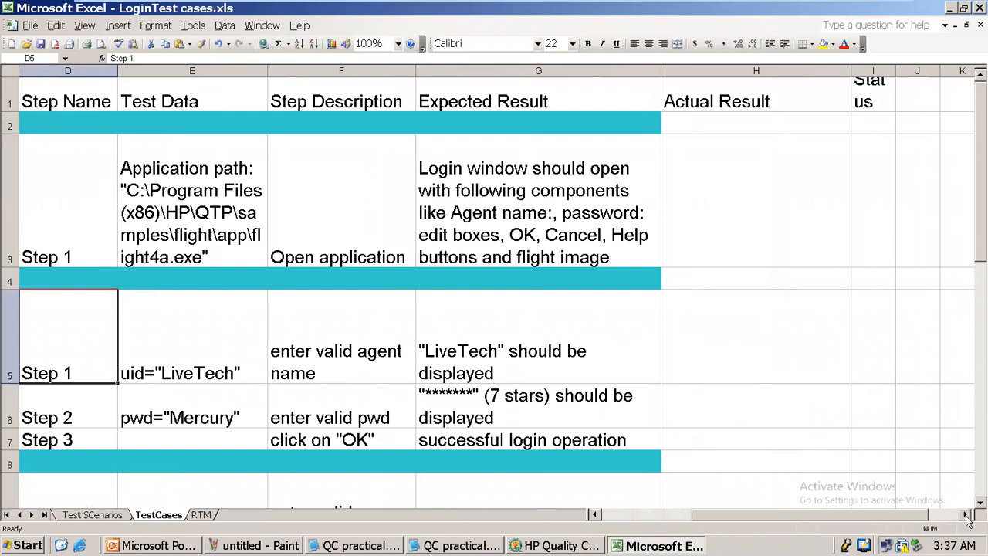
pyautogui.click(967, 515)
# Widen the Status column beside Actual Result on the TestCases sheet so its heading fits on one line.
pyautogui.click(453, 101)
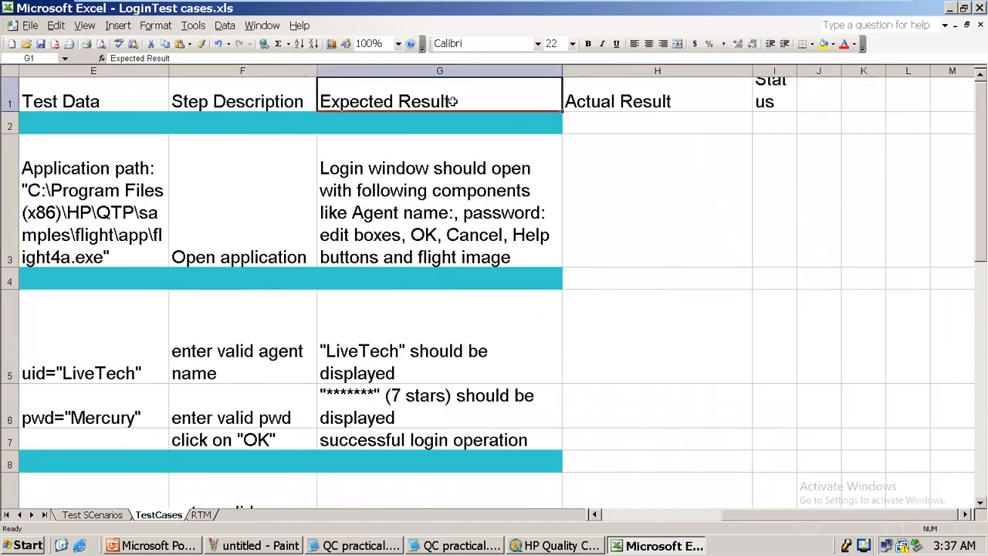
pyautogui.click(578, 104)
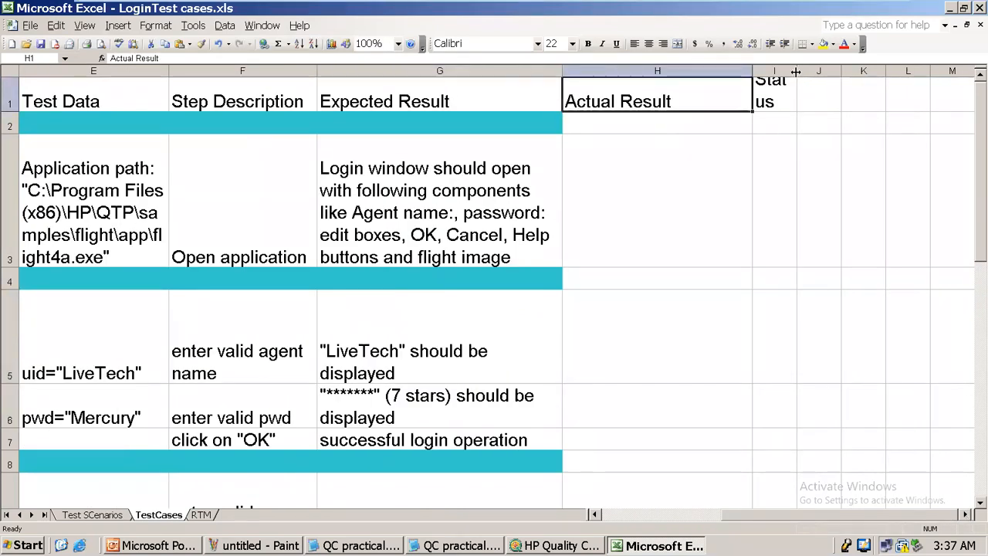
pyautogui.moveTo(795, 71); pyautogui.dragTo(810, 71)
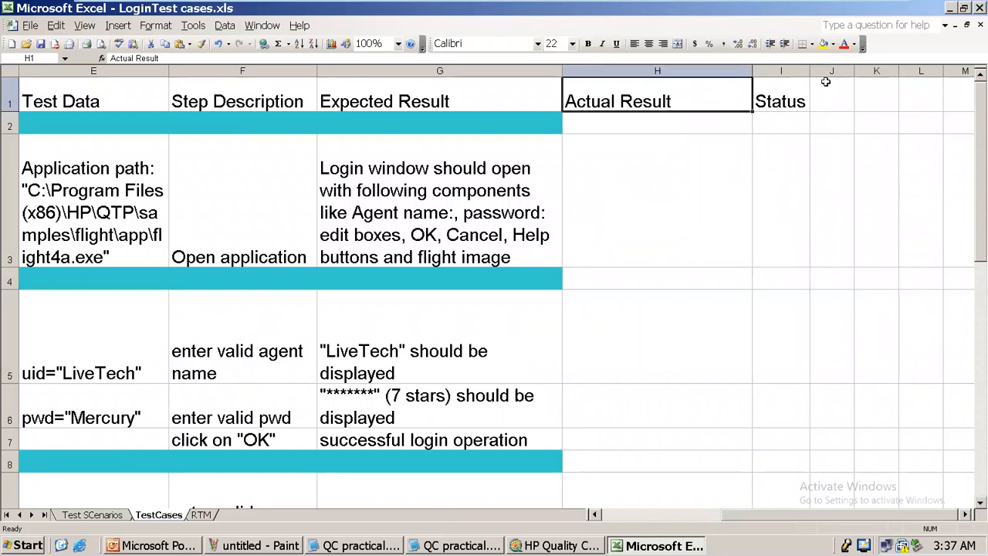
# Add a "QC path/Subject" heading in cell J1 beside Status and fit the column width to the heading.
pyautogui.click(825, 81)
pyautogui.moveTo(809, 70); pyautogui.dragTo(894, 72)
pyautogui.doubleClick(854, 96)
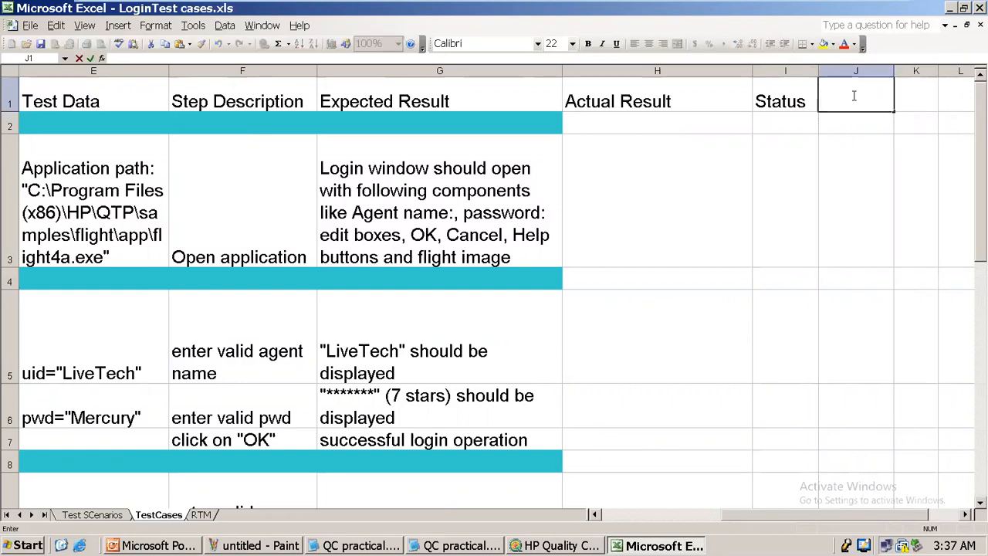
pyautogui.write('QC path/Subject')
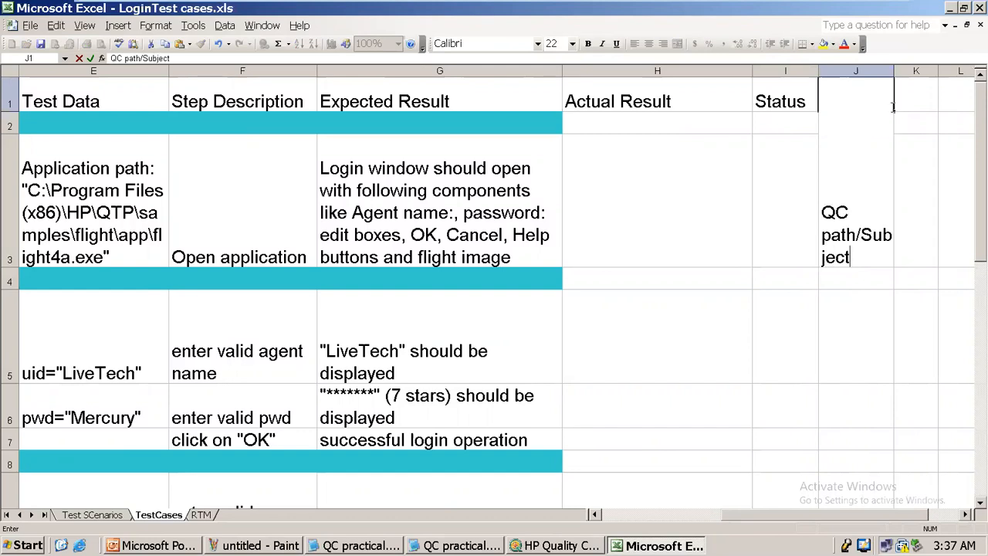
pyautogui.click(918, 106)
pyautogui.moveTo(893, 70); pyautogui.dragTo(892, 70)
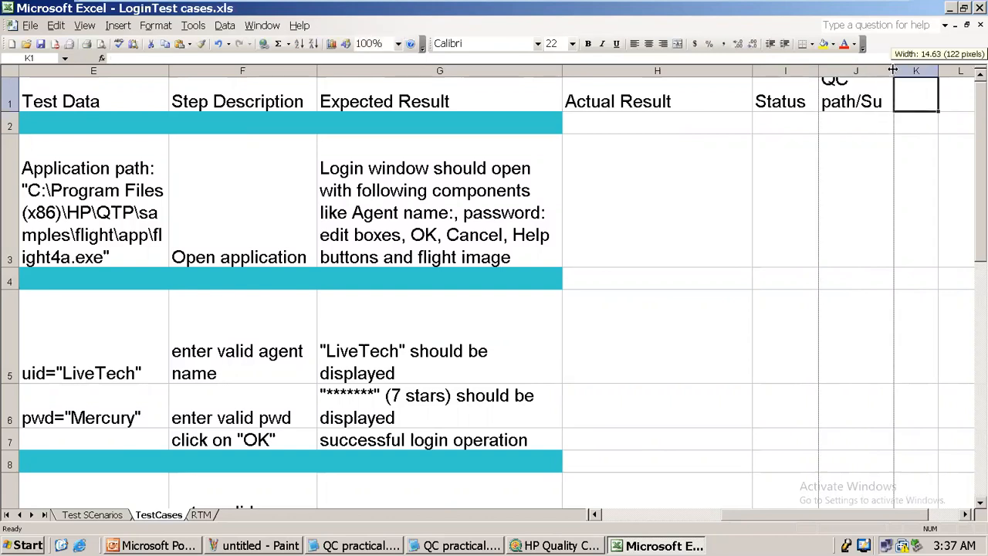
pyautogui.doubleClick(892, 71)
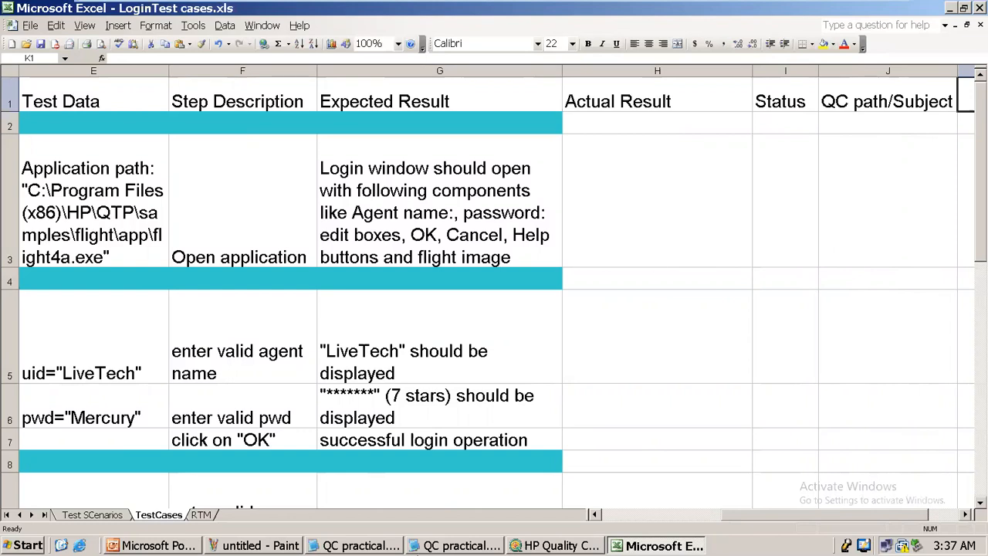
# Check the Agent folder's location in the Quality Center test plan and enter \FlightReservation\Agent in cell J3 of the Excel TestCases sheet.
pyautogui.click(552, 546)
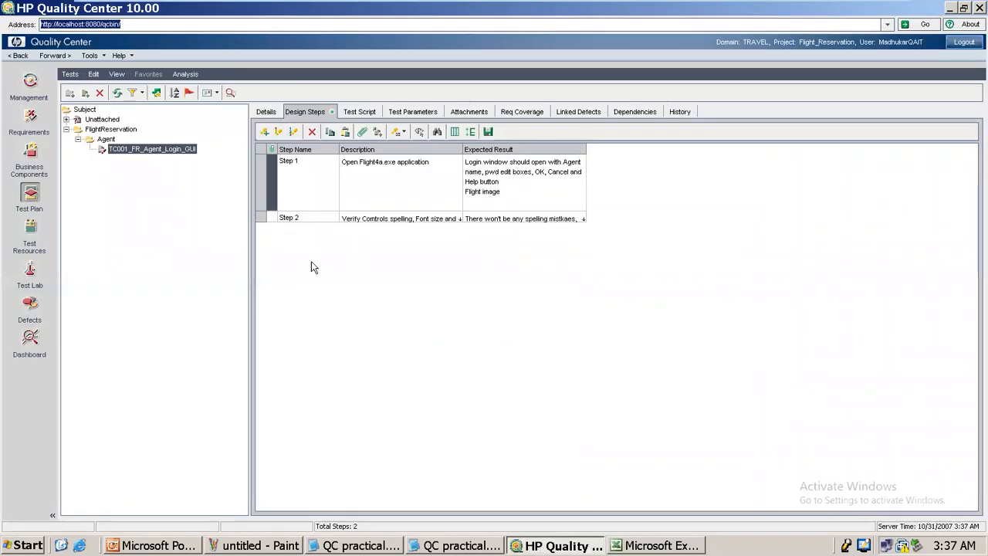
pyautogui.click(105, 140)
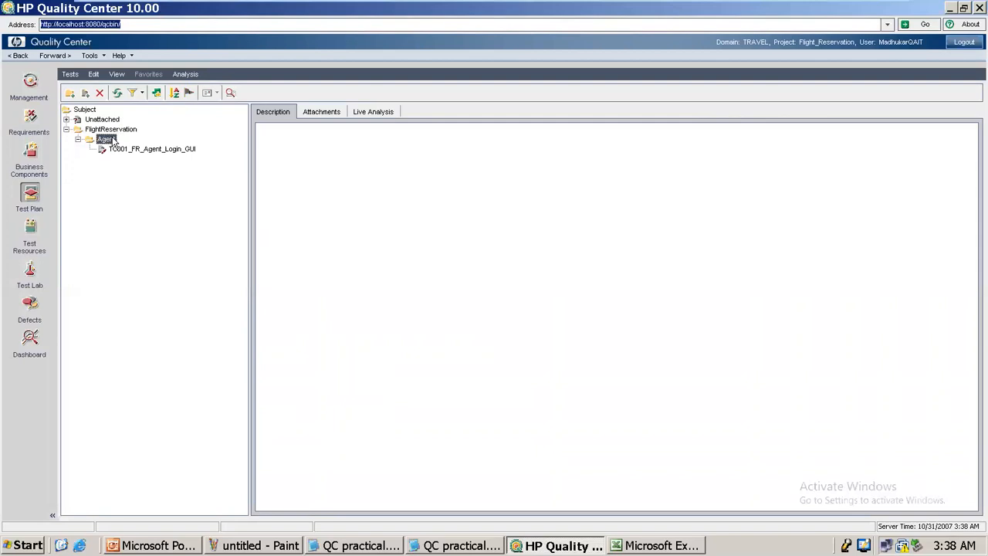
pyautogui.click(615, 546)
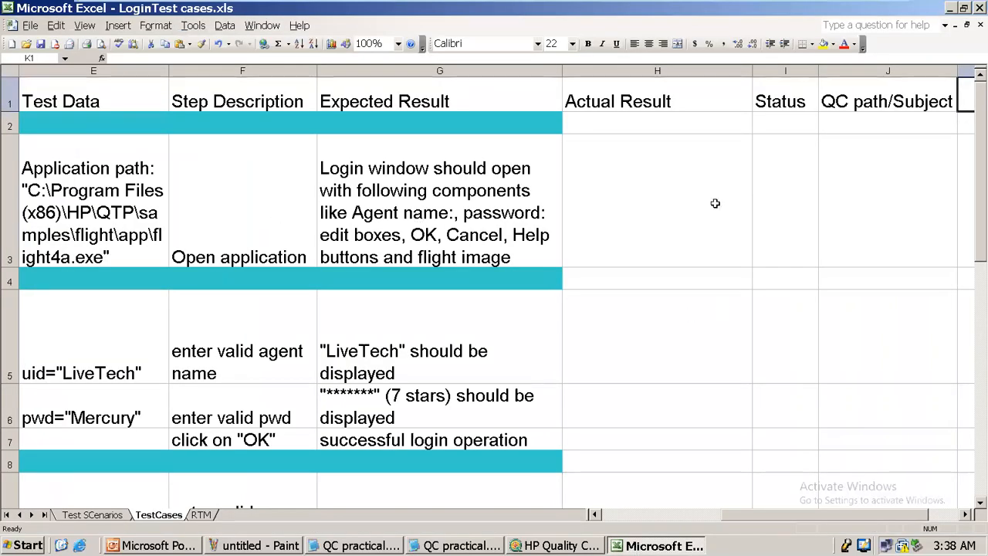
pyautogui.click(510, 198)
pyautogui.click(853, 218)
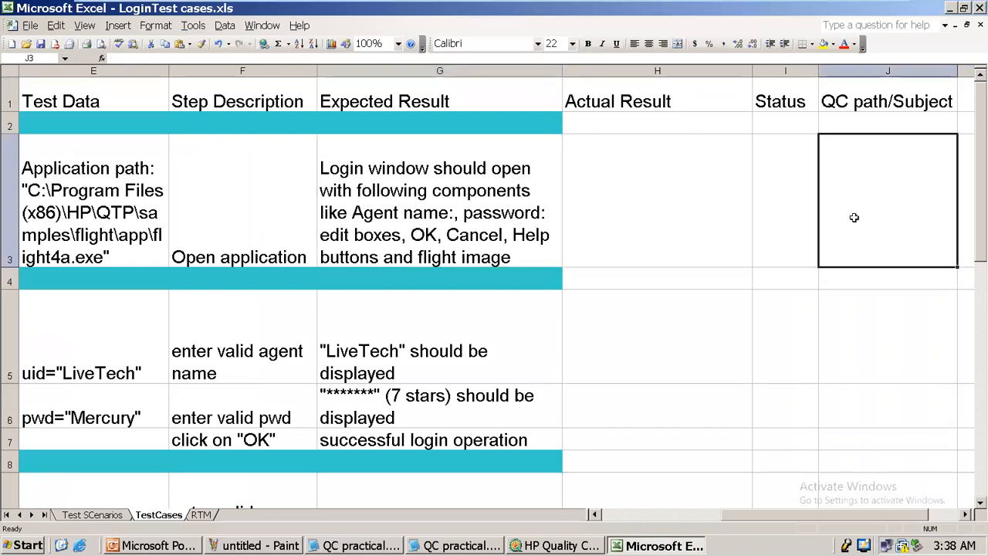
pyautogui.write('\\FlightReservation')
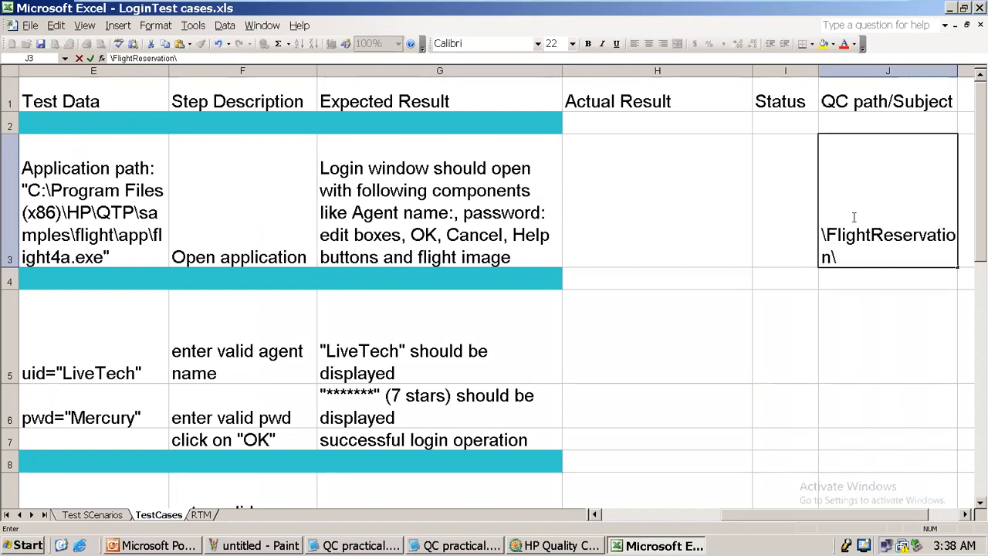
pyautogui.write('\\Agent')
pyautogui.click(540, 546)
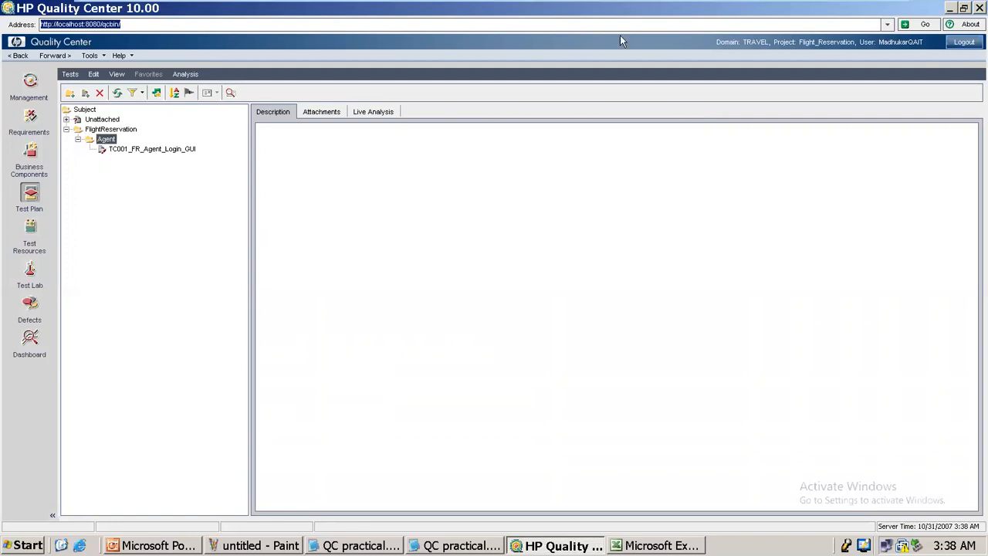
pyautogui.click(950, 8)
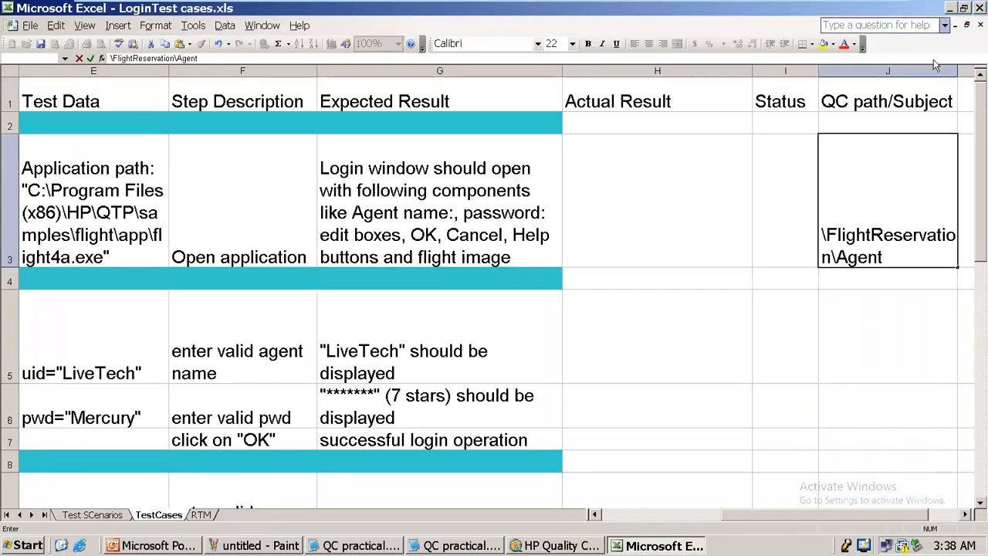
# Copy the path \FlightReservation\Agent from J3 into cells J5 and J9 for the valid-data and invalid-data login test cases.
pyautogui.moveTo(888, 266); pyautogui.dragTo(818, 234)
pyautogui.hotkey('ctrl', 'c')
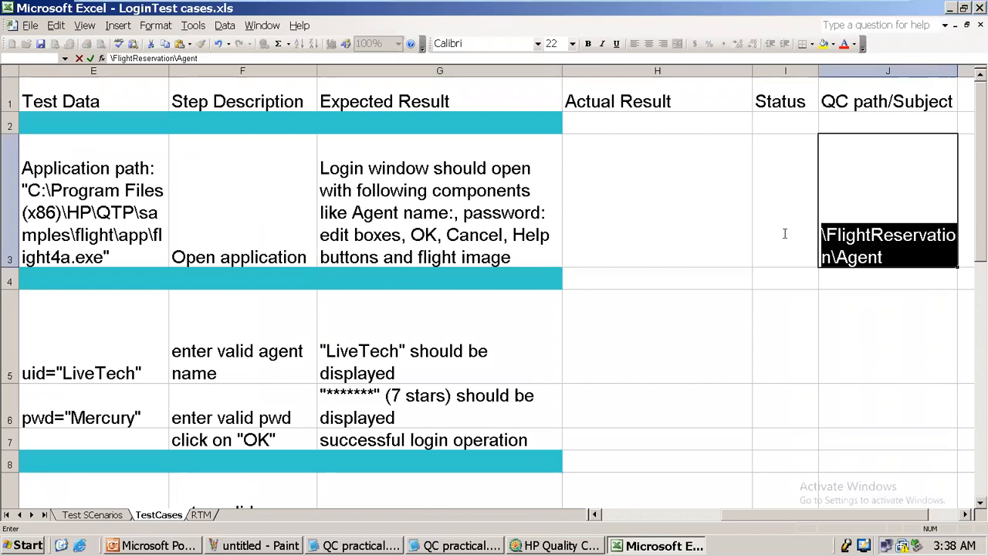
pyautogui.click(519, 334)
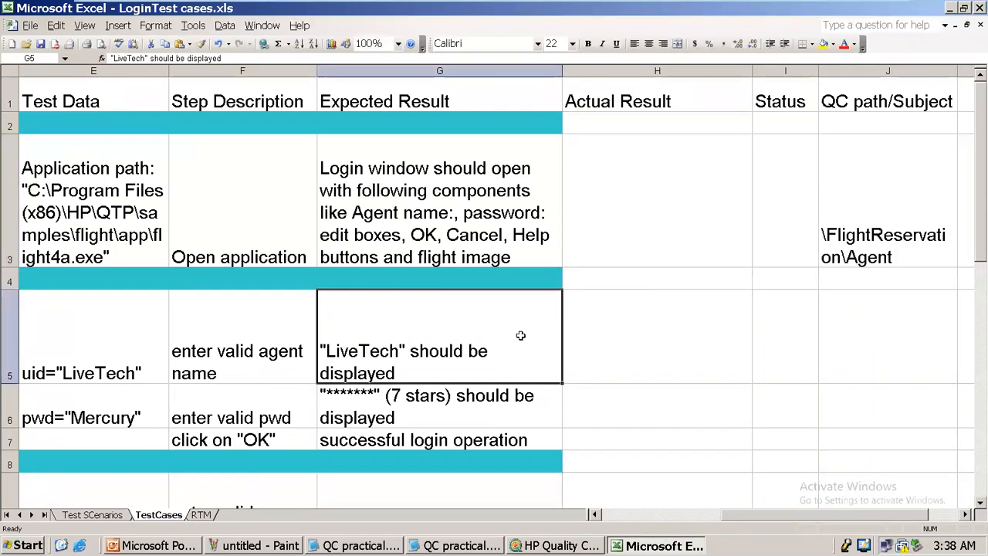
pyautogui.click(469, 222)
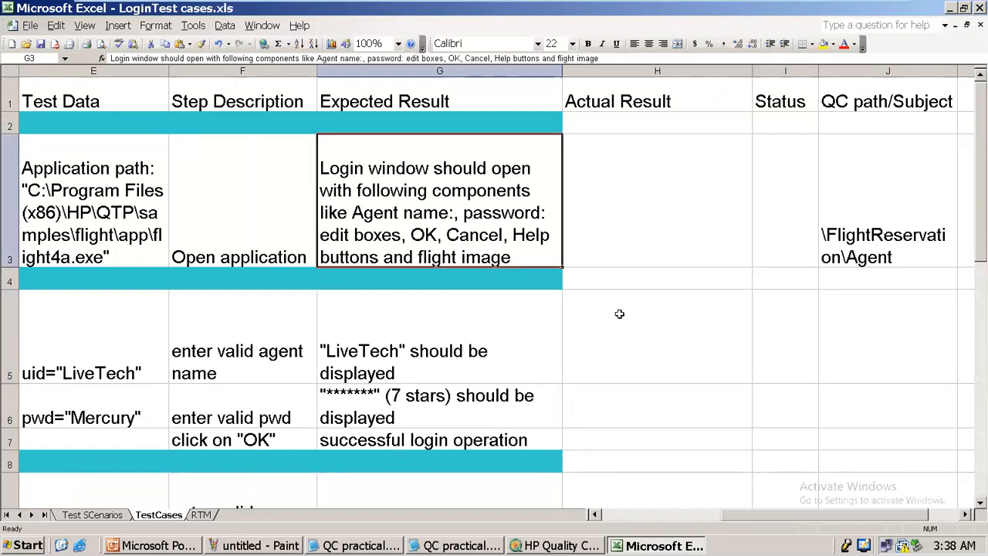
pyautogui.doubleClick(855, 345)
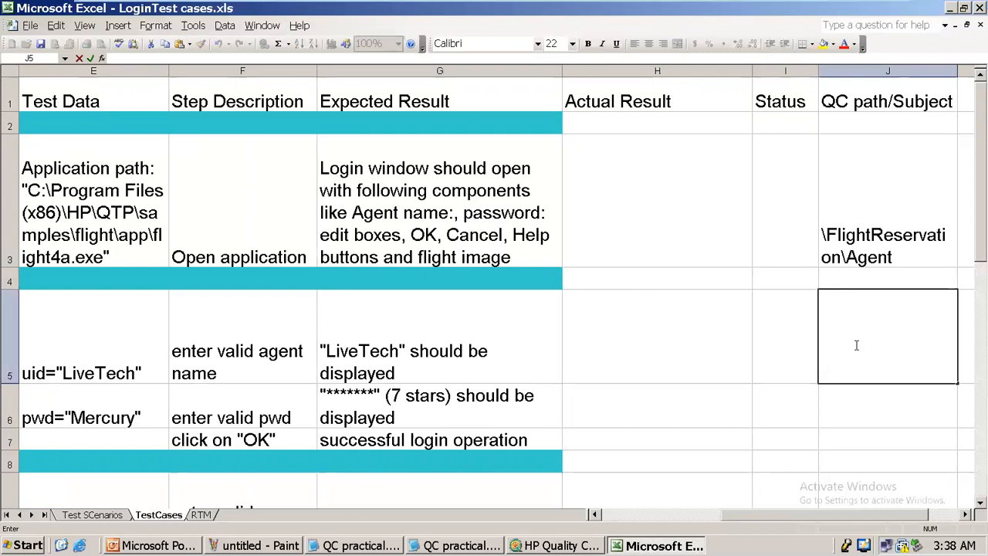
pyautogui.hotkey('ctrl', 'v')
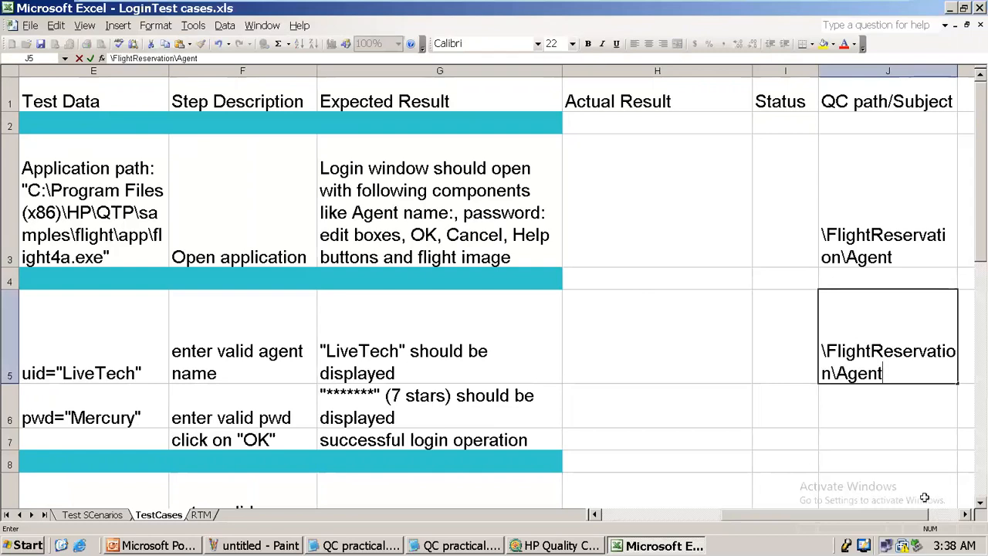
pyautogui.scroll(-3, 984, 246)
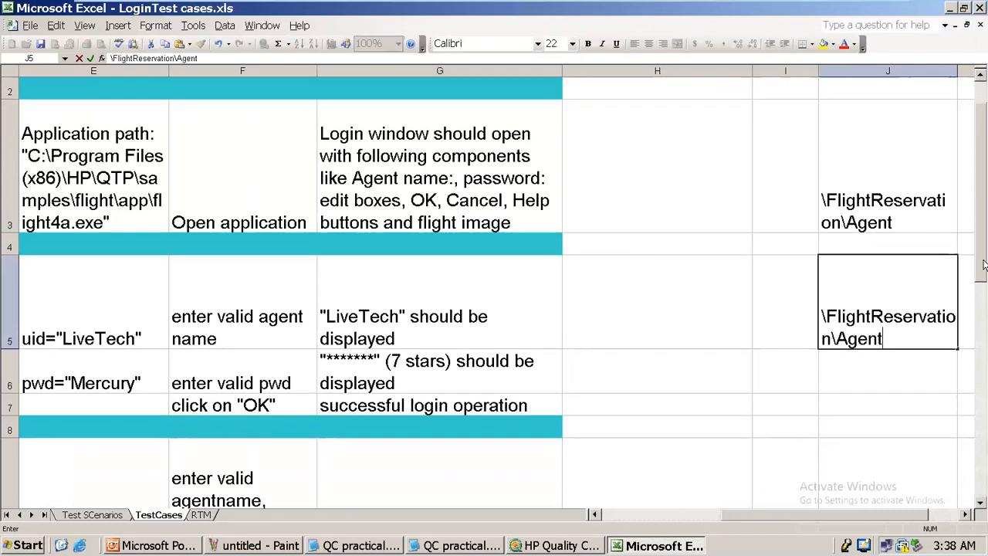
pyautogui.doubleClick(883, 224)
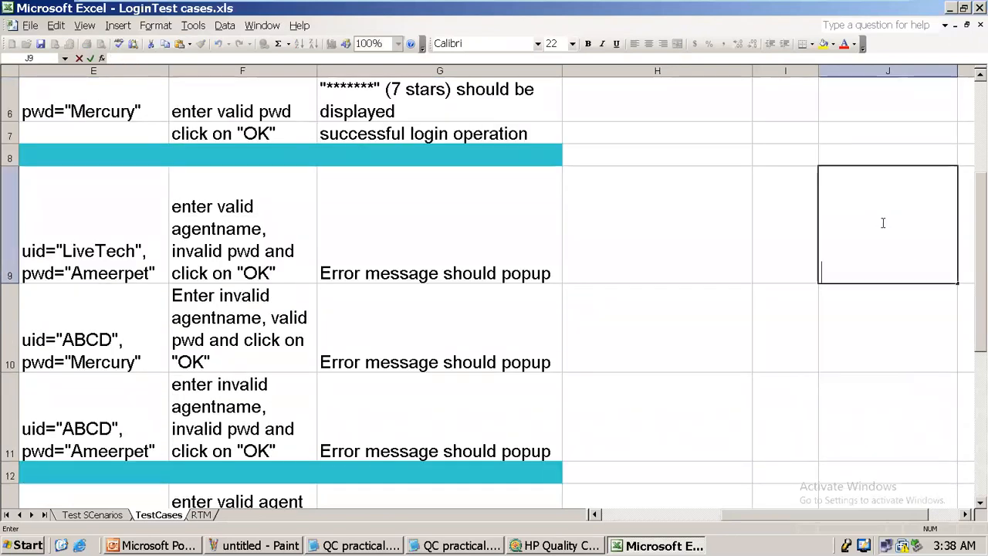
pyautogui.hotkey('ctrl', 'v')
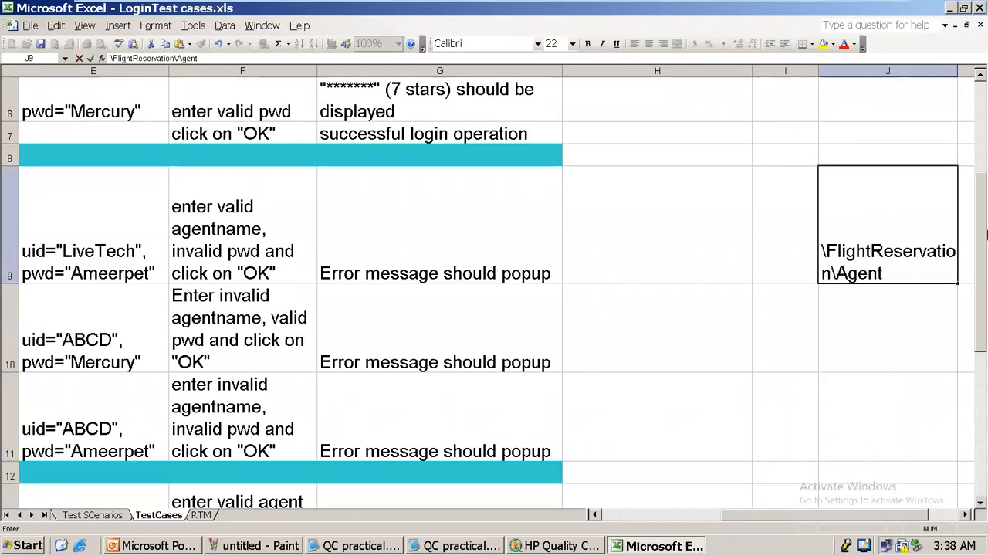
# Enter the path \FlightReservation\Agent in cells J13, J17 and J19 for the login without data, Cancel button and Help test cases.
pyautogui.moveTo(984, 239); pyautogui.dragTo(984, 354)
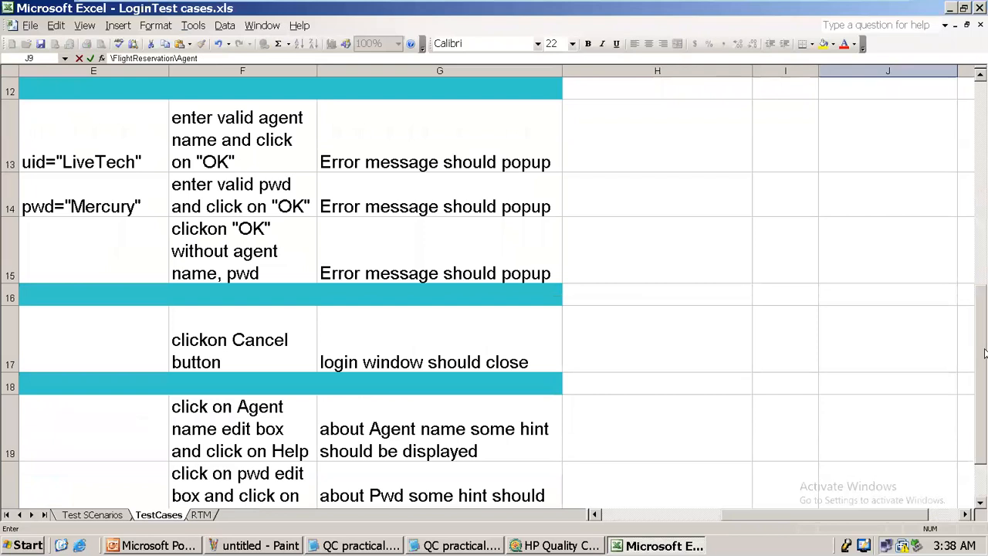
pyautogui.doubleClick(861, 127)
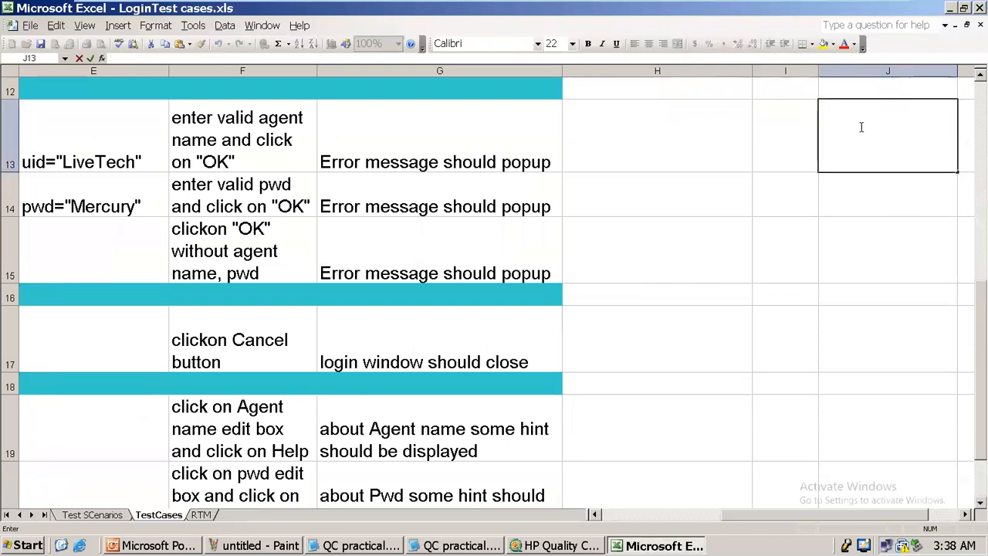
pyautogui.hotkey('ctrl', 'v')
pyautogui.press('Return')
pyautogui.doubleClick(850, 332)
pyautogui.hotkey('ctrl', 'v')
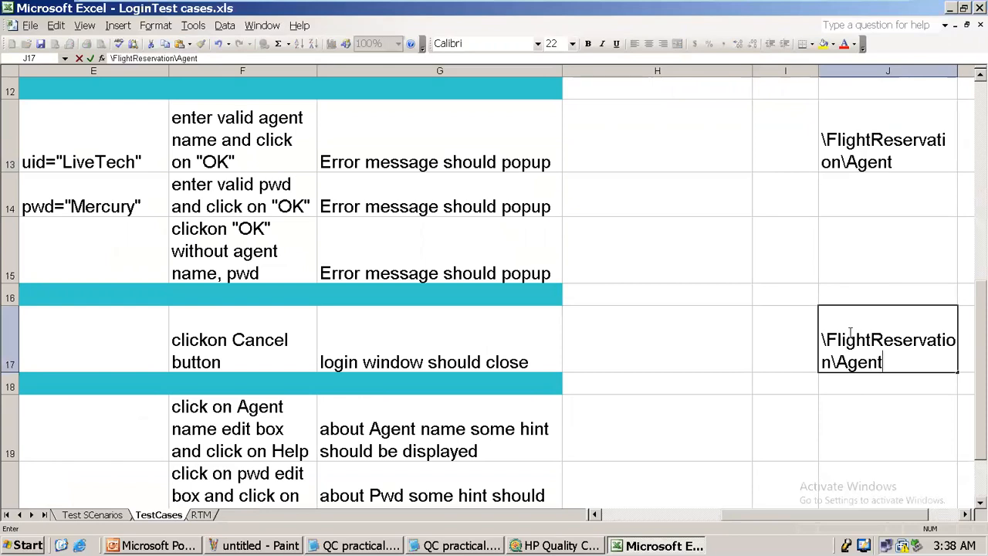
pyautogui.moveTo(981, 454); pyautogui.dragTo(984, 465)
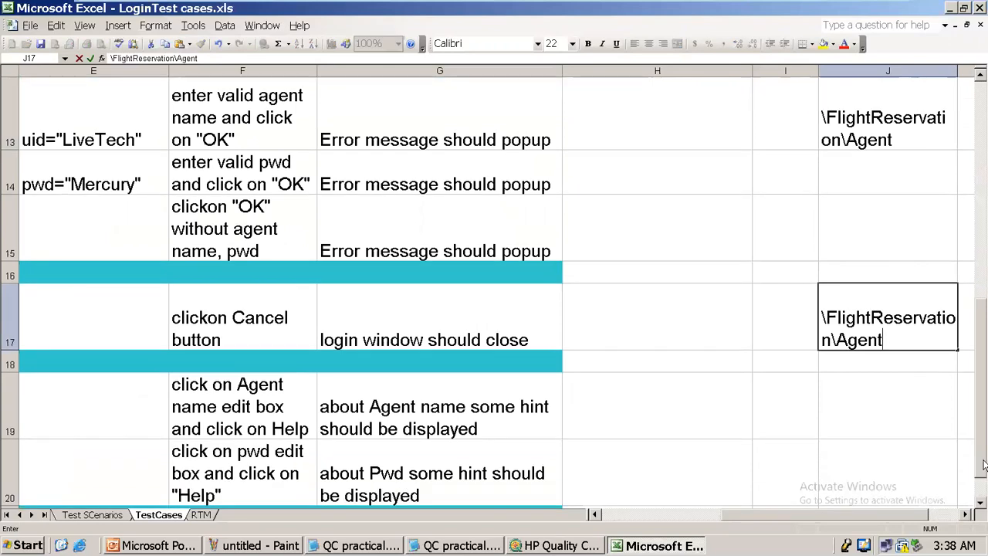
pyautogui.doubleClick(886, 398)
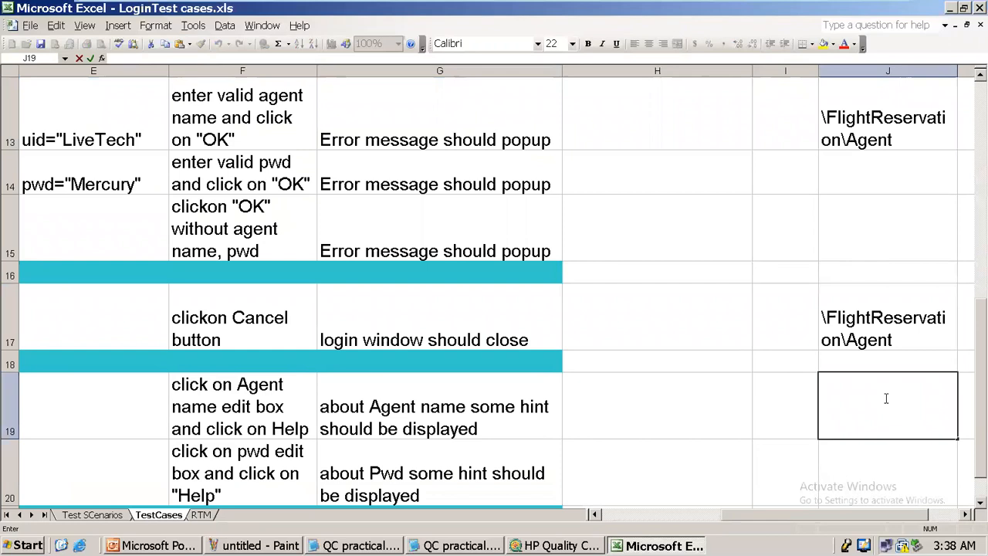
pyautogui.write('\\FlightReservation\\Agent')
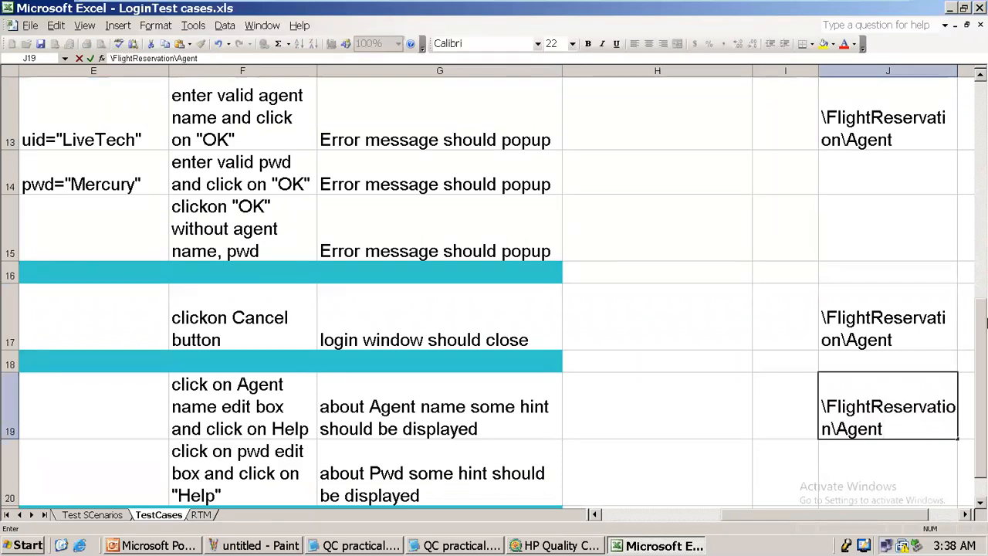
pyautogui.moveTo(981, 304); pyautogui.dragTo(984, 325)
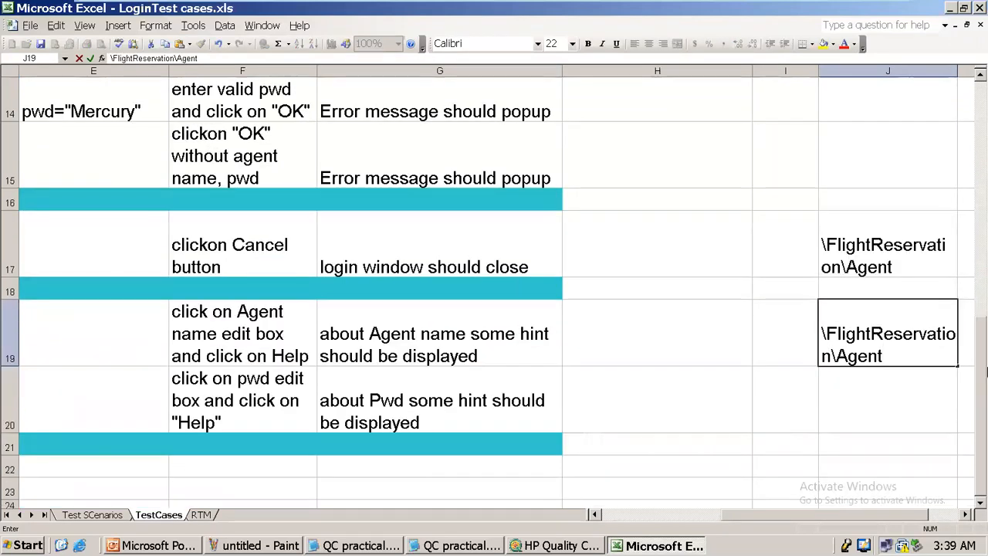
pyautogui.click(886, 409)
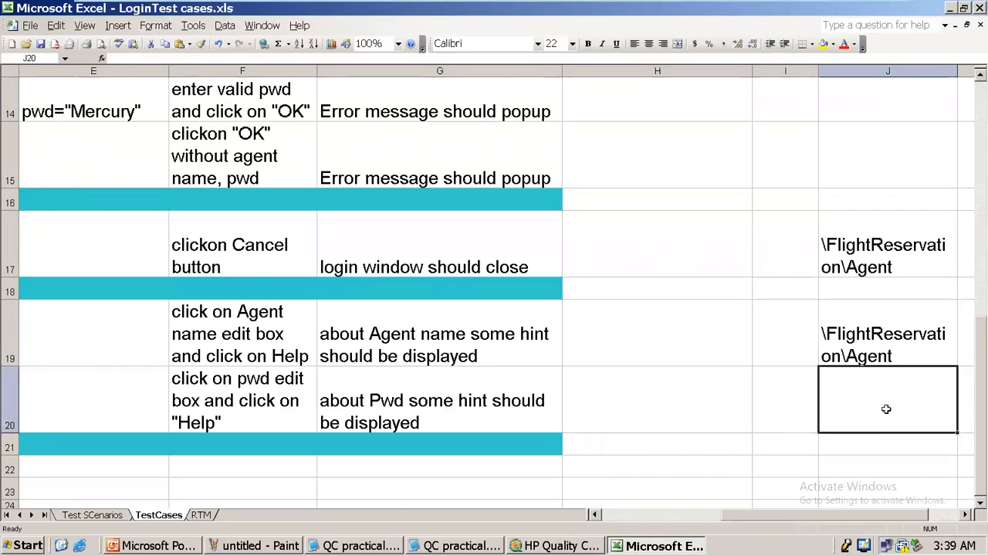
pyautogui.moveTo(886, 409); pyautogui.dragTo(2, 77)
pyautogui.moveTo(3, 17); pyautogui.dragTo(10, 135)
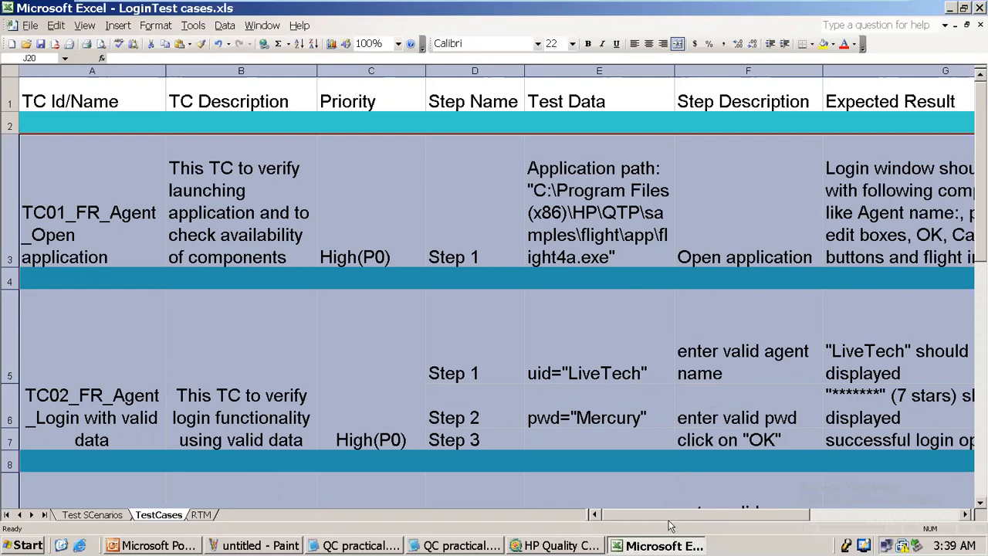
pyautogui.moveTo(668, 519); pyautogui.dragTo(741, 513)
pyautogui.click(740, 507)
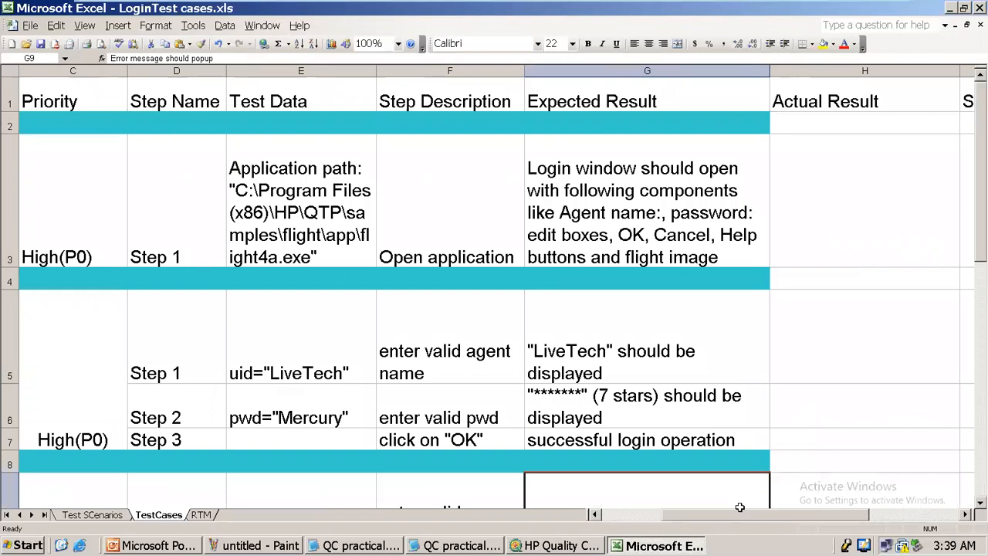
# Select the test case table from the QC path/Subject cell J15 back to the TC Id/Name heading in A1.
pyautogui.moveTo(984, 170); pyautogui.dragTo(985, 285)
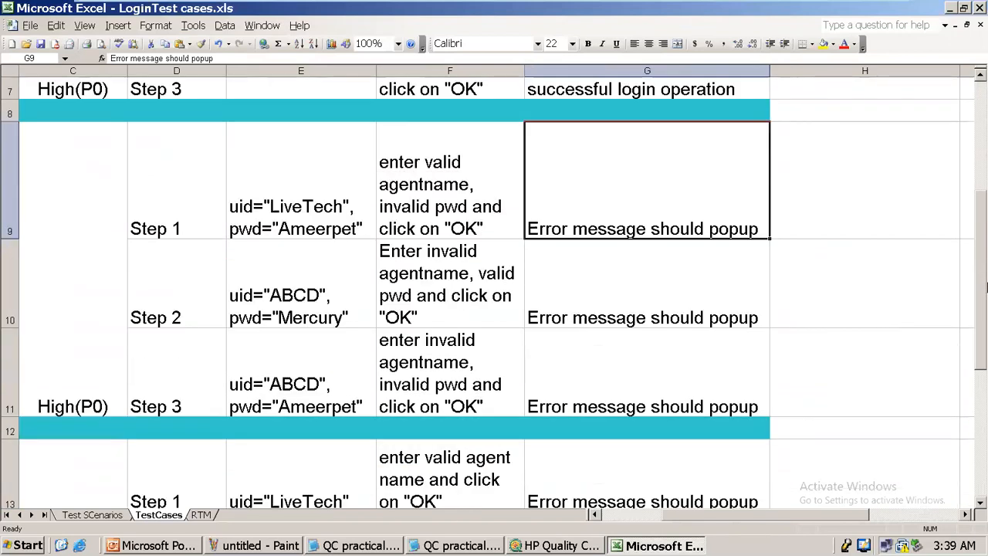
pyautogui.click(967, 514)
pyautogui.click(967, 515)
pyautogui.click(967, 515)
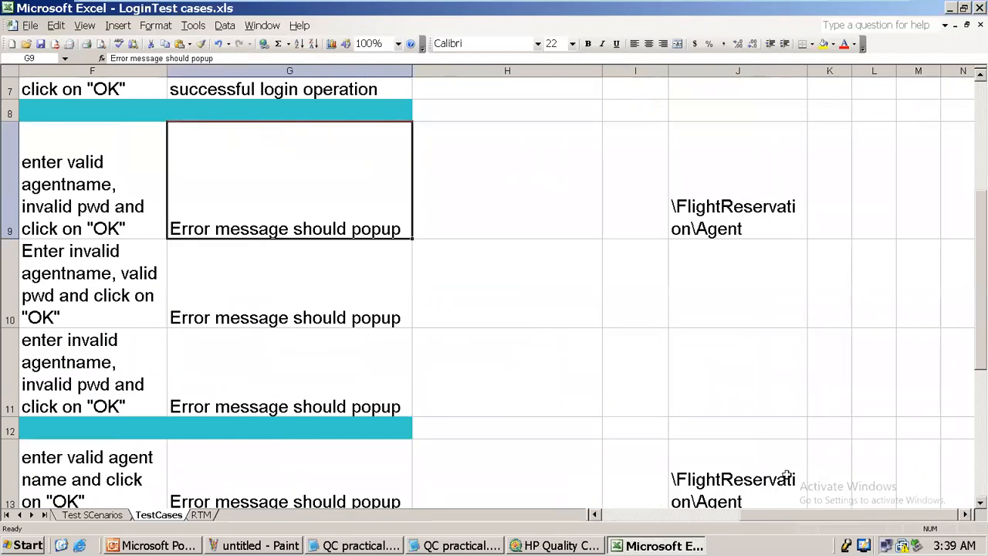
pyautogui.click(769, 496)
pyautogui.moveTo(769, 496); pyautogui.dragTo(7, 467)
pyautogui.press('Down')
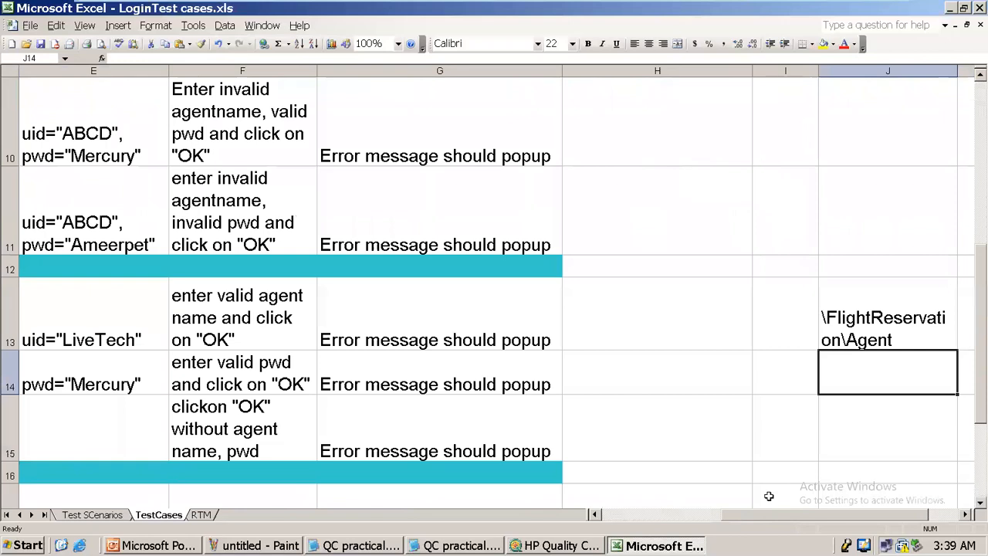
pyautogui.press('Down')
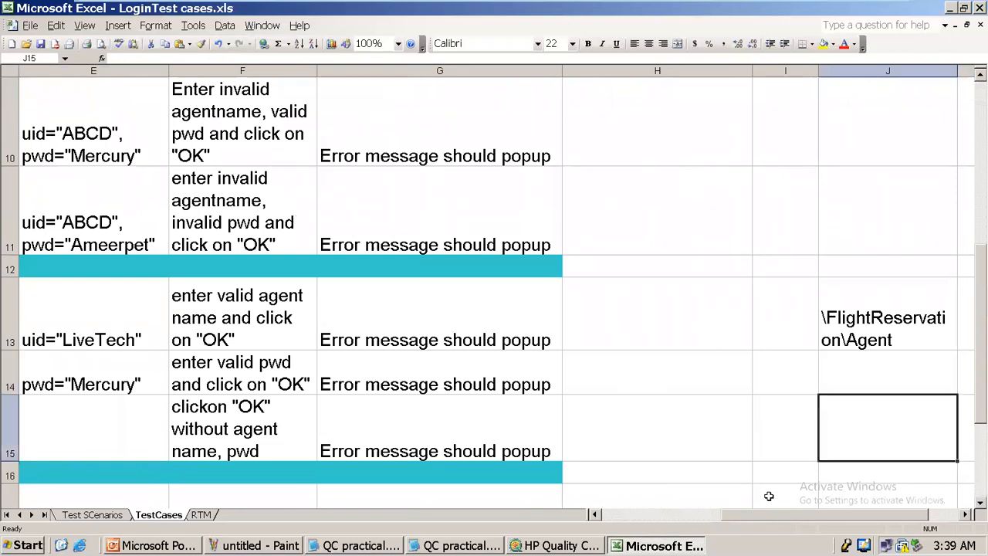
pyautogui.hotkey('shift', 'Left')
pyautogui.hotkey('shift', 'Left')
pyautogui.hotkey('shift', 'Left')
pyautogui.hotkey('shift', 'Left')
pyautogui.hotkey('shift', 'Left')
pyautogui.hotkey('shift', 'Left')
pyautogui.hotkey('shift', 'Left')
pyautogui.hotkey('shift', 'Left')
pyautogui.hotkey('shift', 'Left')
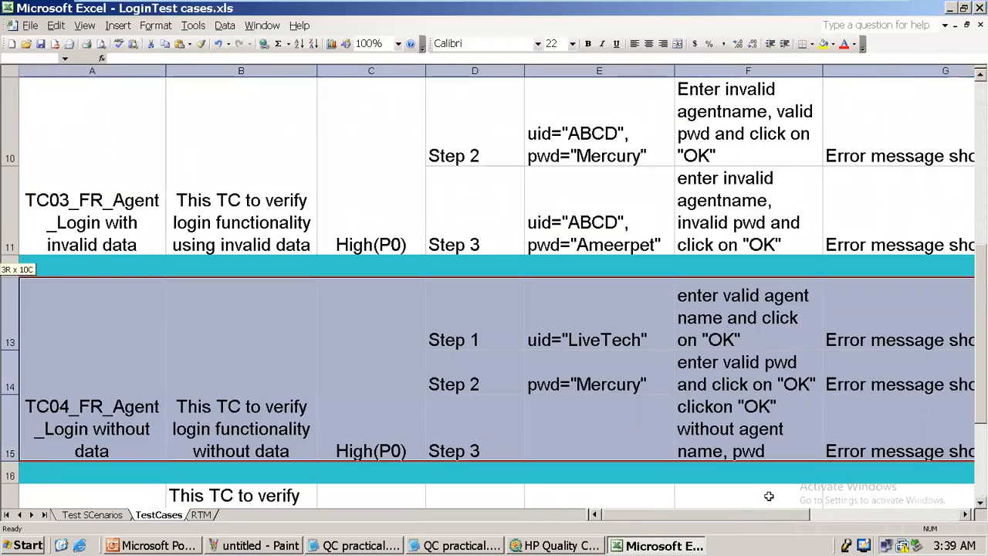
pyautogui.hotkey('shift', 'Up')
pyautogui.hotkey('shift', 'Up')
pyautogui.hotkey('shift', 'Up')
pyautogui.hotkey('shift', 'Up')
pyautogui.hotkey('shift', 'Up')
pyautogui.hotkey('shift', 'Up')
pyautogui.hotkey('shift', 'Up')
pyautogui.hotkey('shift', 'Up')
pyautogui.hotkey('shift', 'Up')
pyautogui.hotkey('shift', 'Up')
pyautogui.hotkey('shift', 'Up')
pyautogui.hotkey('shift', 'Up')
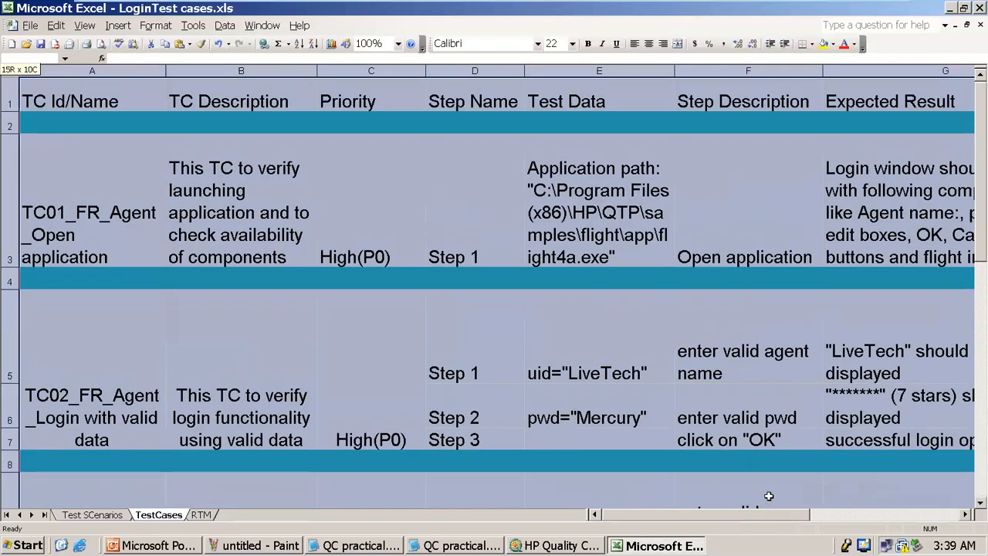
# Reduce the selection to exclude heading rows 1 and 2, keeping the test case rows through QC path/Subject cell J15.
pyautogui.hotkey('shift', 'Down')
pyautogui.hotkey('shift', 'Down')
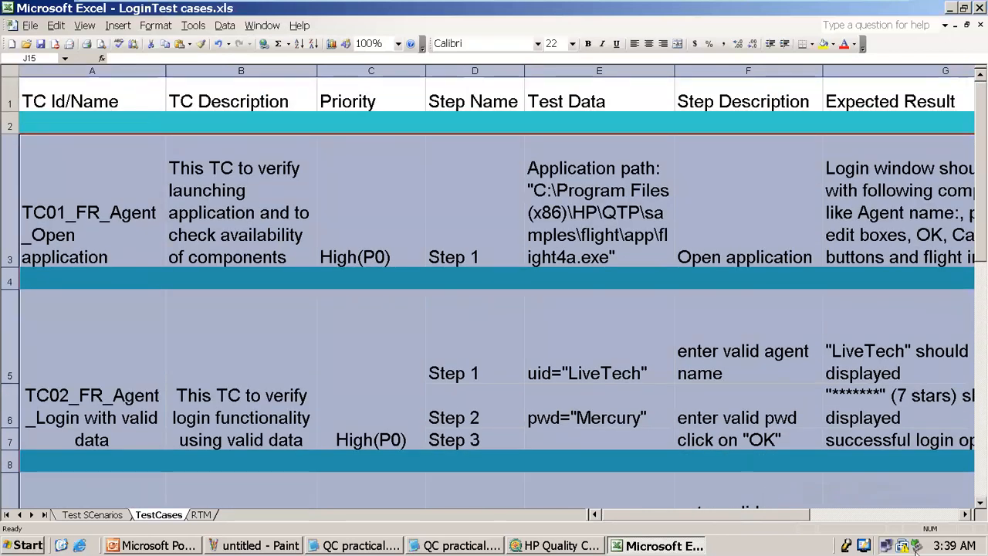
pyautogui.moveTo(800, 522); pyautogui.dragTo(911, 522)
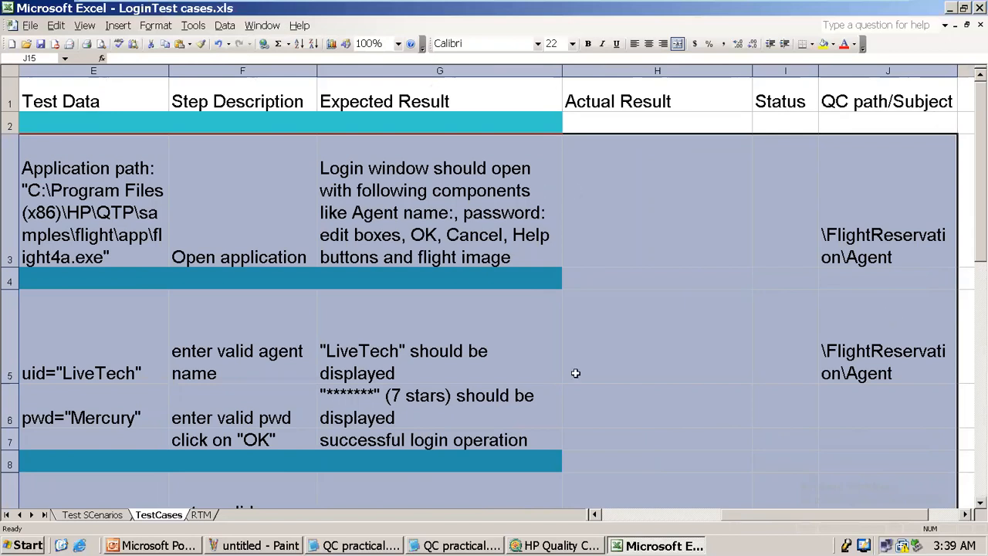
pyautogui.moveTo(784, 514); pyautogui.dragTo(650, 531)
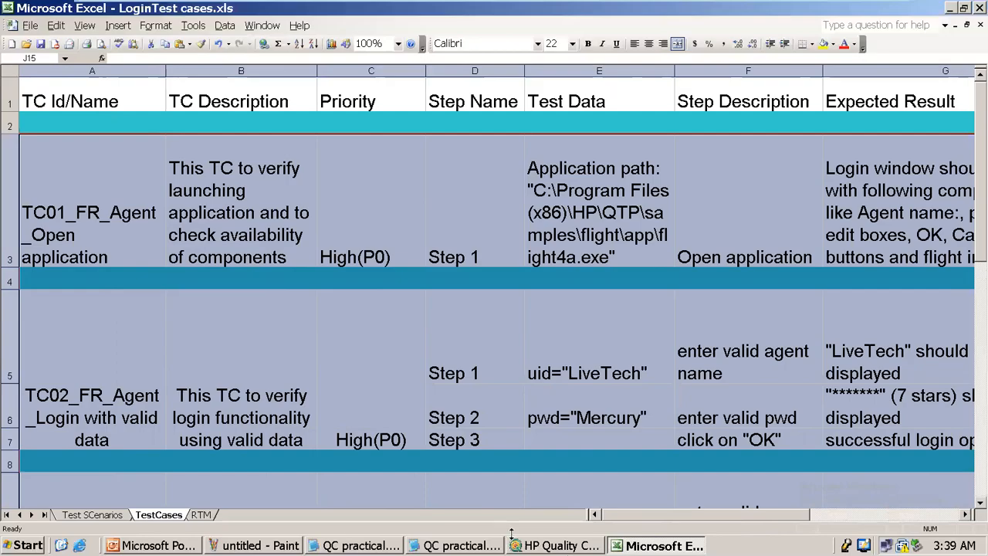
# Review the design steps and details of TC001_FR_Agent_Login_GUI in Quality Center, and return to the Excel test cases.
pyautogui.click(534, 545)
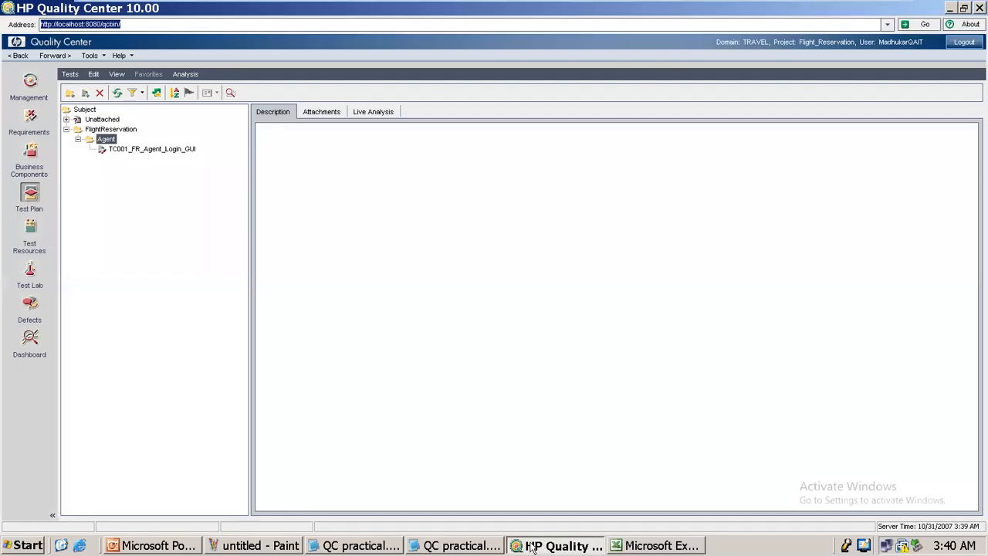
pyautogui.click(133, 151)
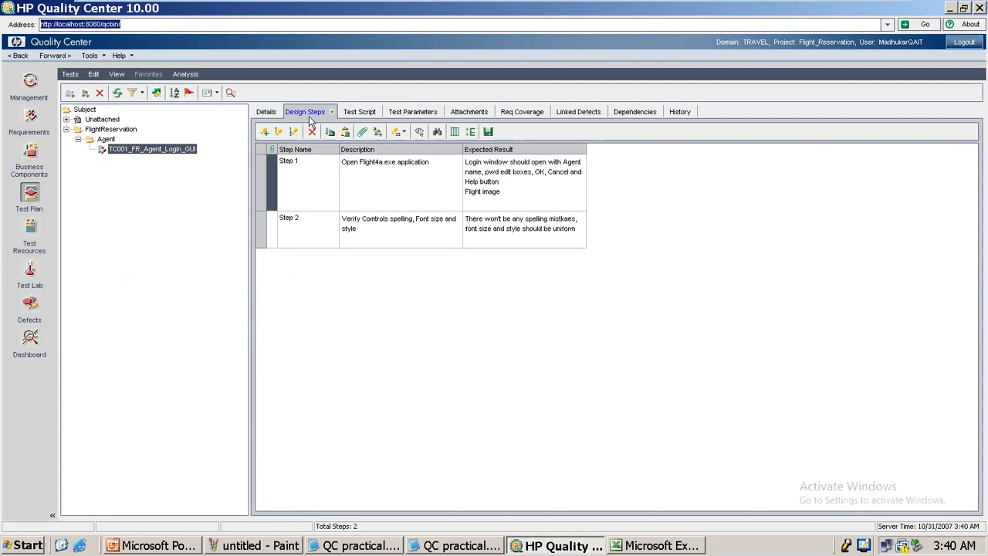
pyautogui.click(265, 115)
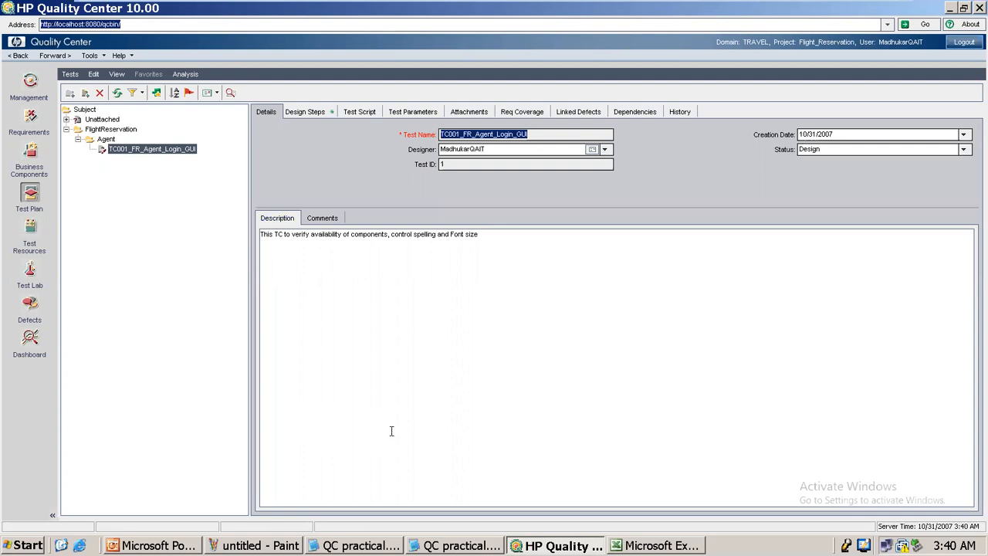
pyautogui.click(651, 546)
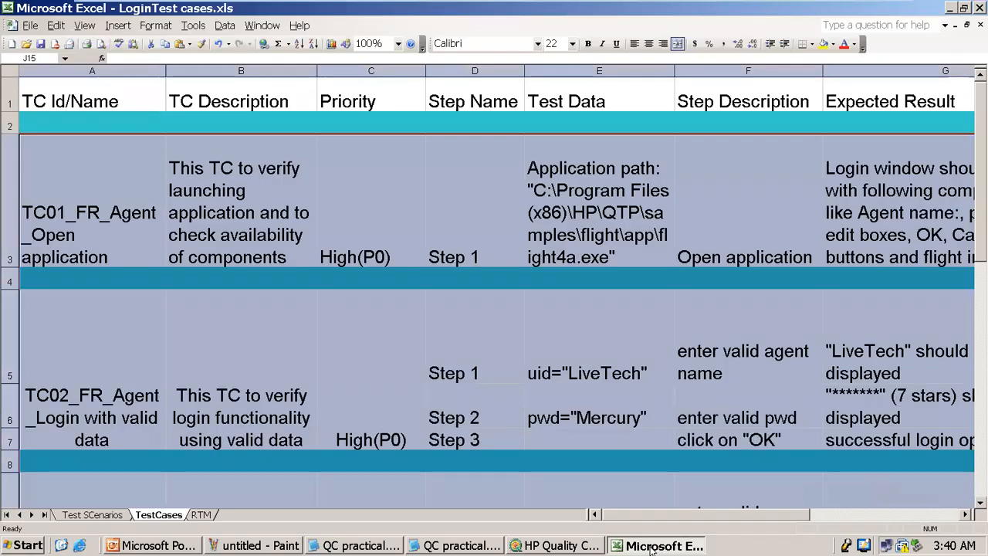
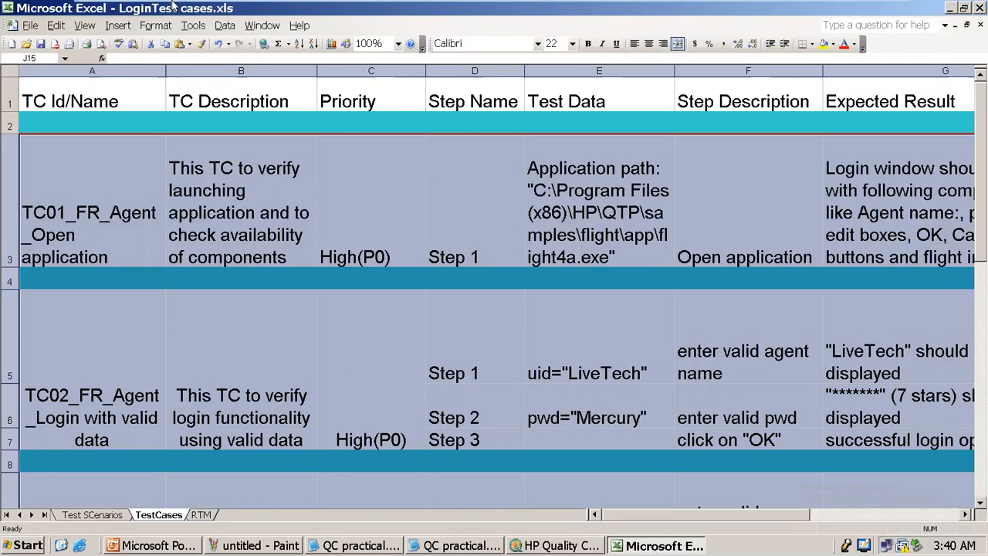
pyautogui.click(193, 28)
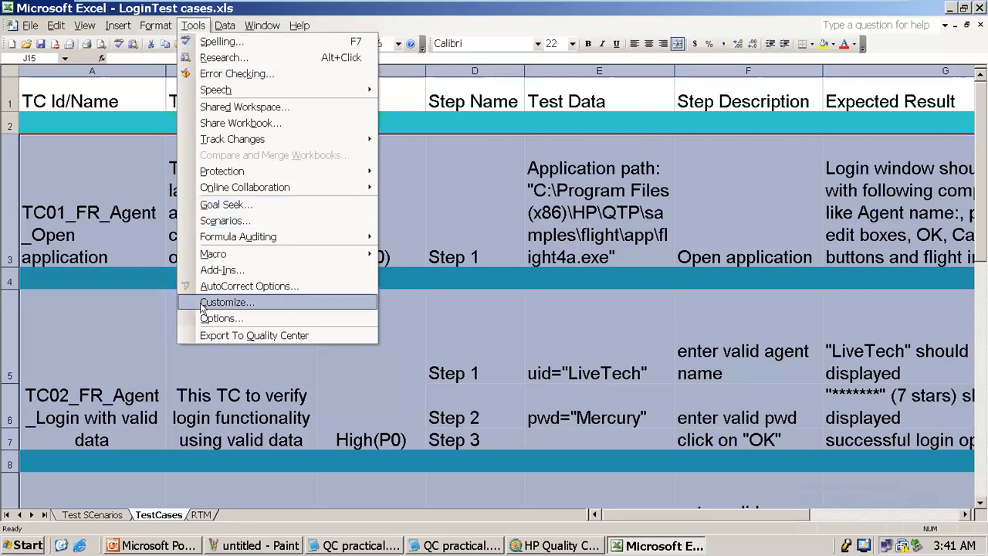
pyautogui.click(220, 340)
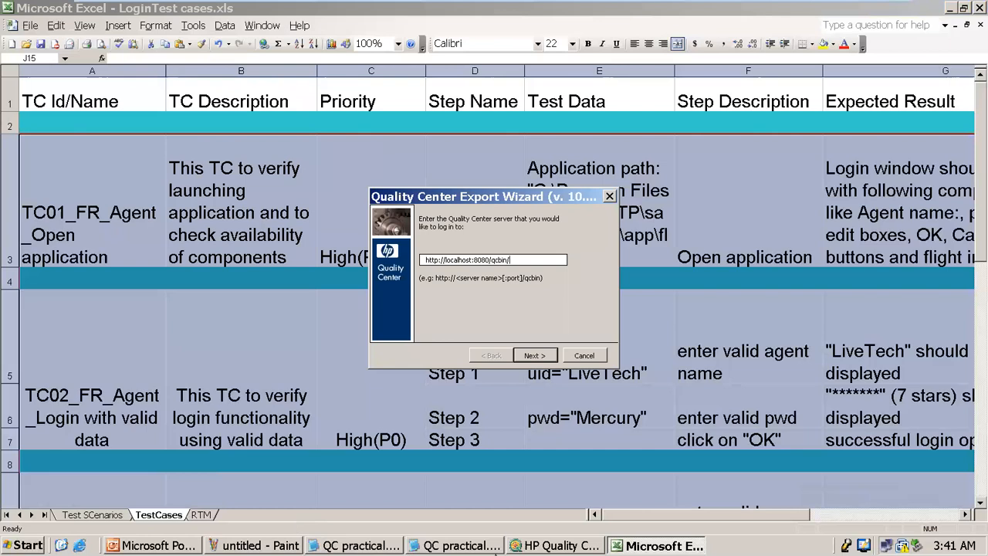
pyautogui.click(536, 548)
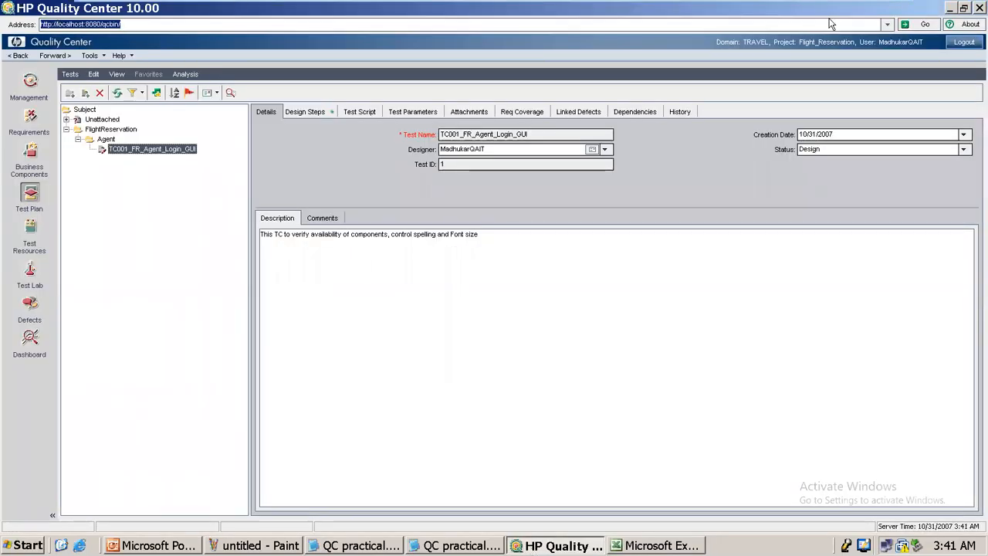
pyautogui.click(950, 9)
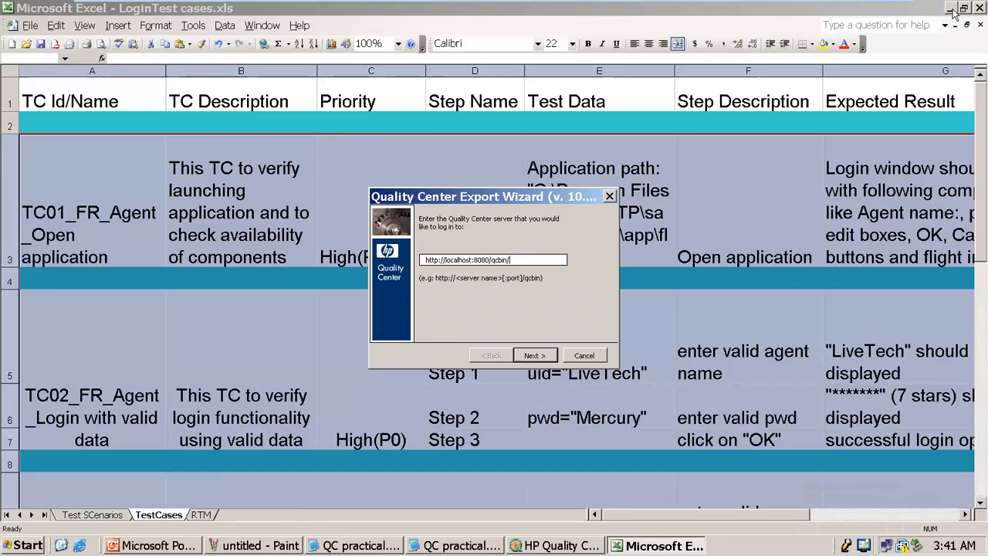
pyautogui.click(534, 355)
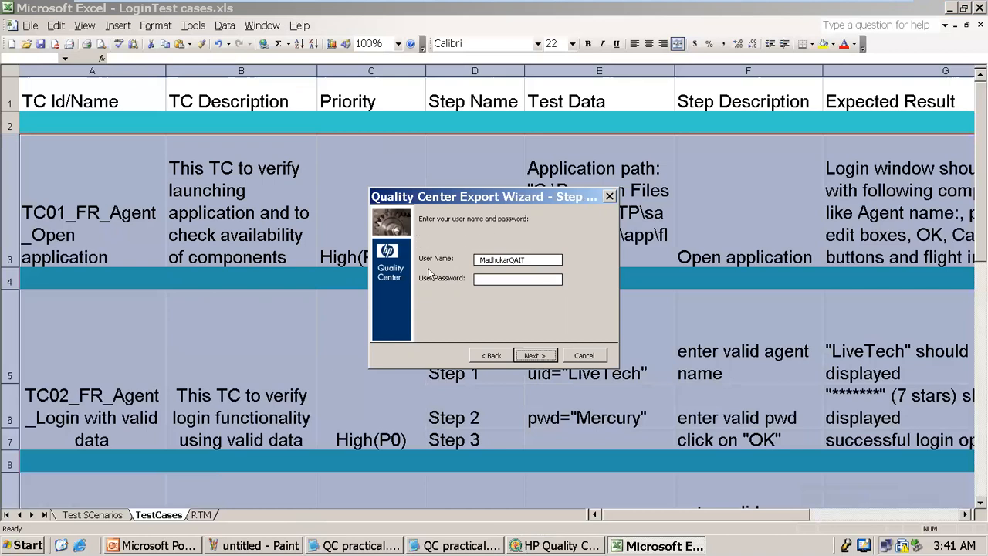
# Enter the user password in the export wizard and log in to Quality Center.
pyautogui.click(480, 279)
pyautogui.write('*****')
pyautogui.click(534, 355)
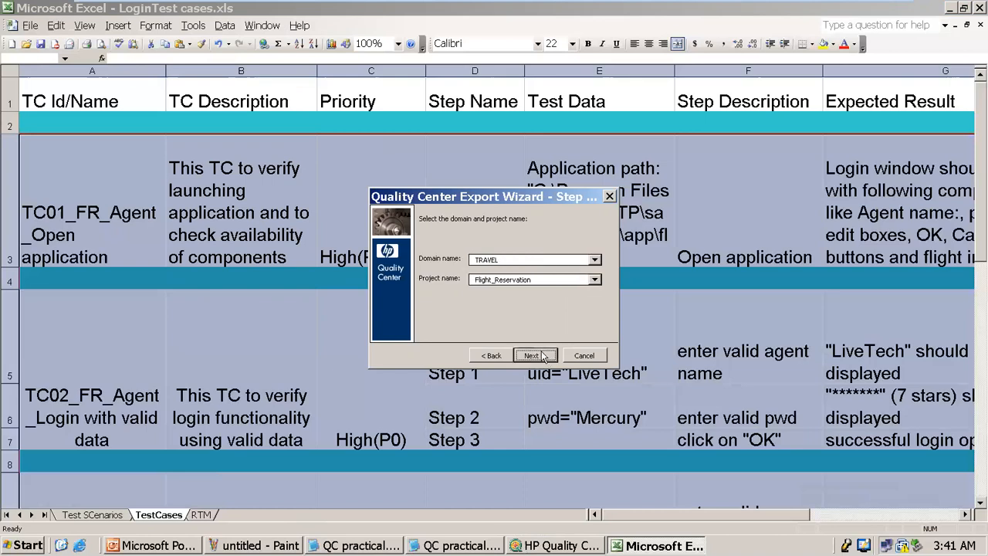
# Choose the TRAVEL domain and Flight_Reservation project, and export the data as Tests.
pyautogui.click(597, 262)
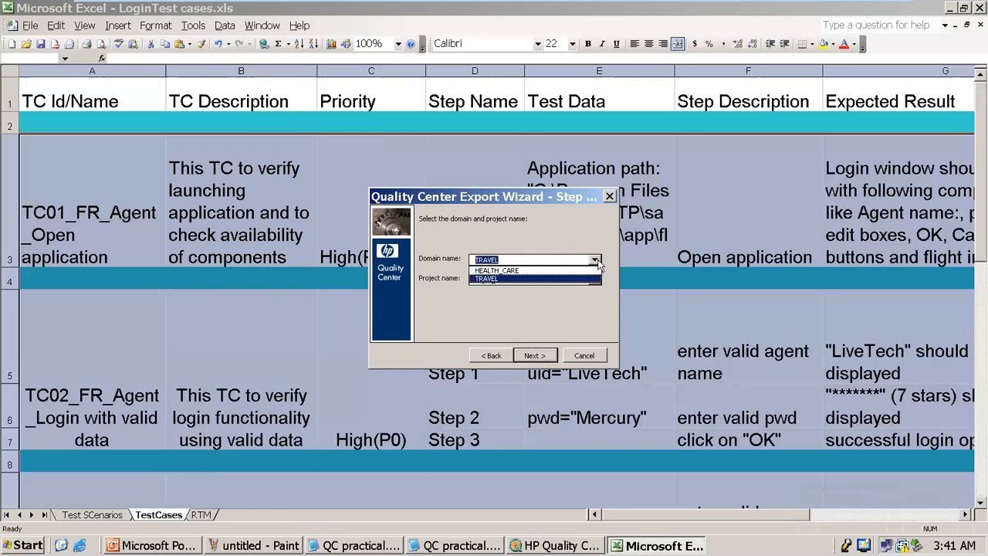
pyautogui.click(572, 279)
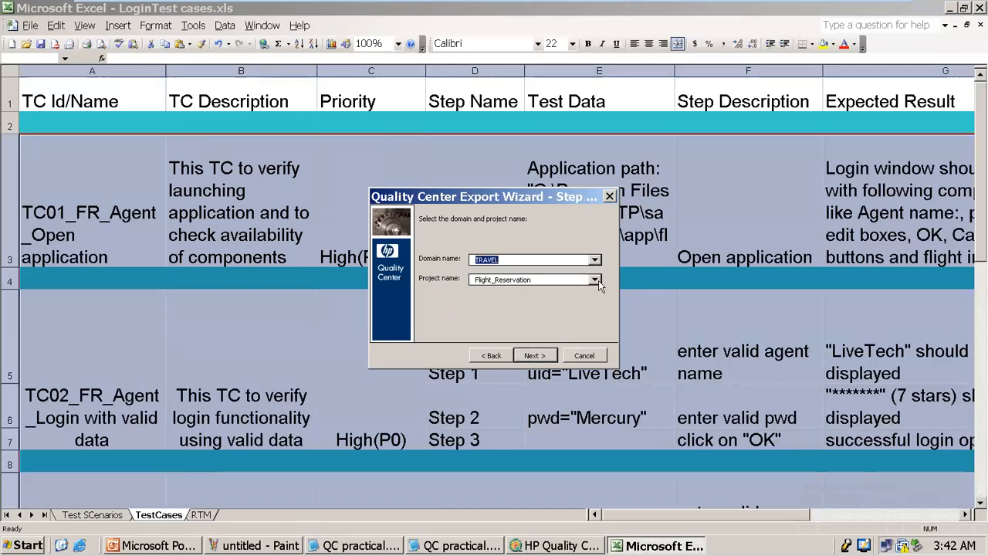
pyautogui.click(531, 357)
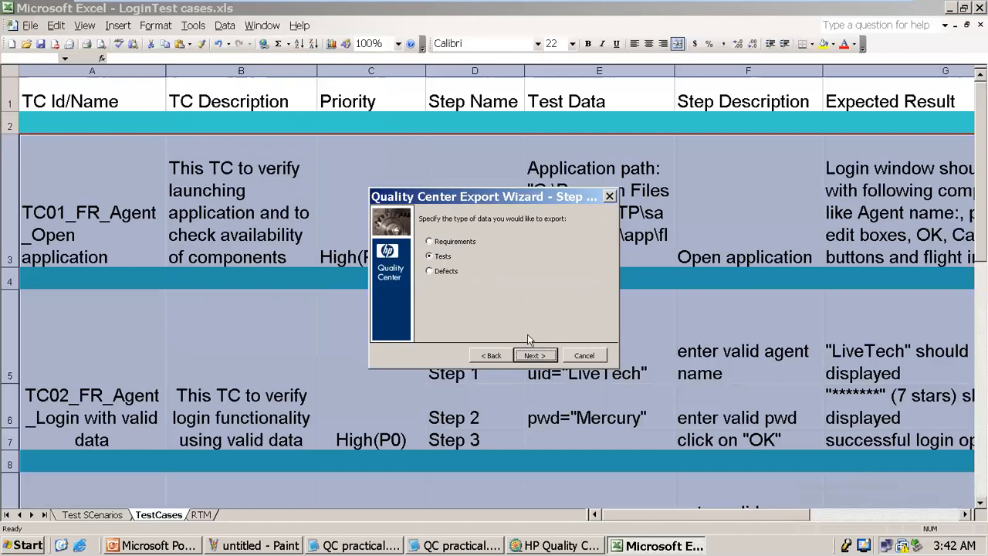
pyautogui.click(536, 356)
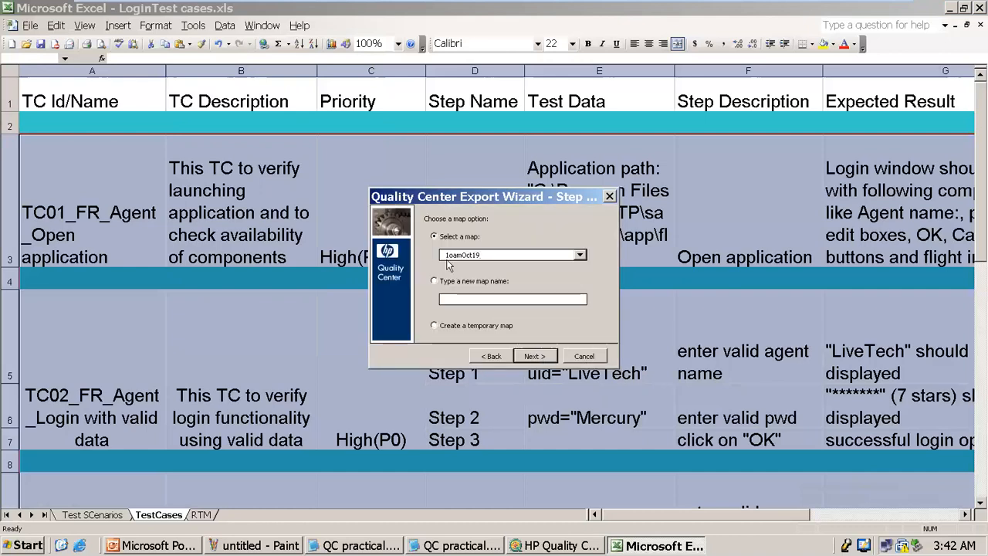
# Examine the field-to-column mapping of the existing map 1oamOct19 and return to the map options.
pyautogui.click(450, 282)
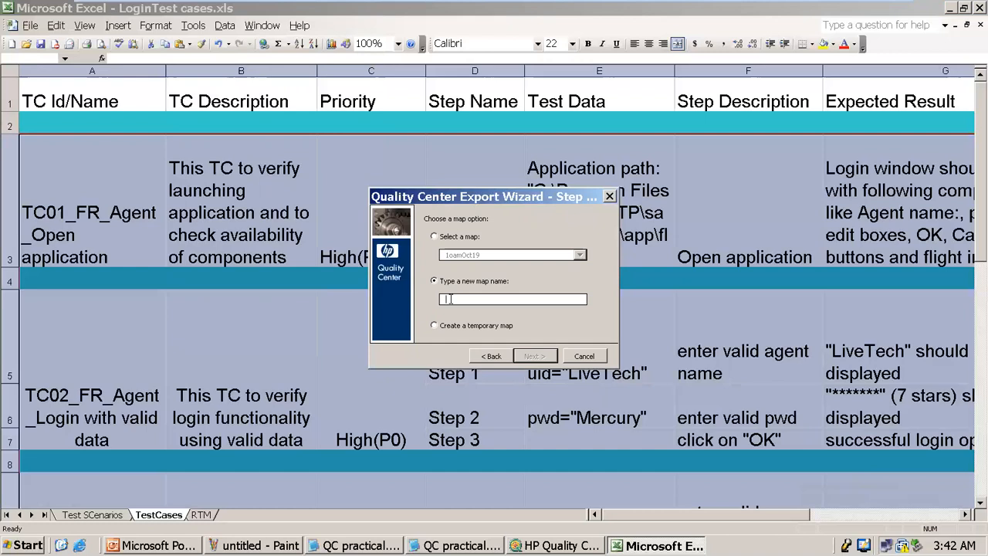
pyautogui.click(450, 299)
pyautogui.click(442, 239)
pyautogui.click(534, 356)
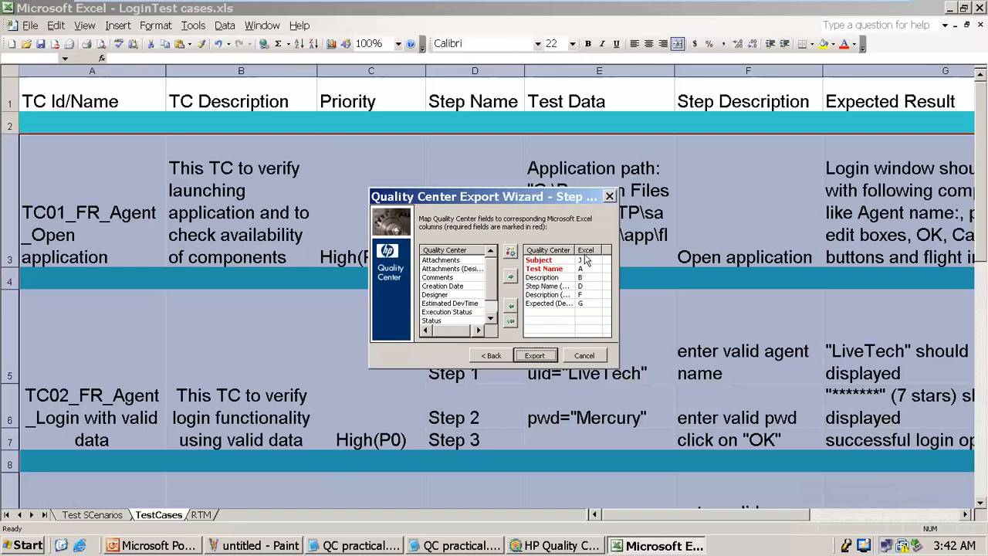
pyautogui.click(491, 356)
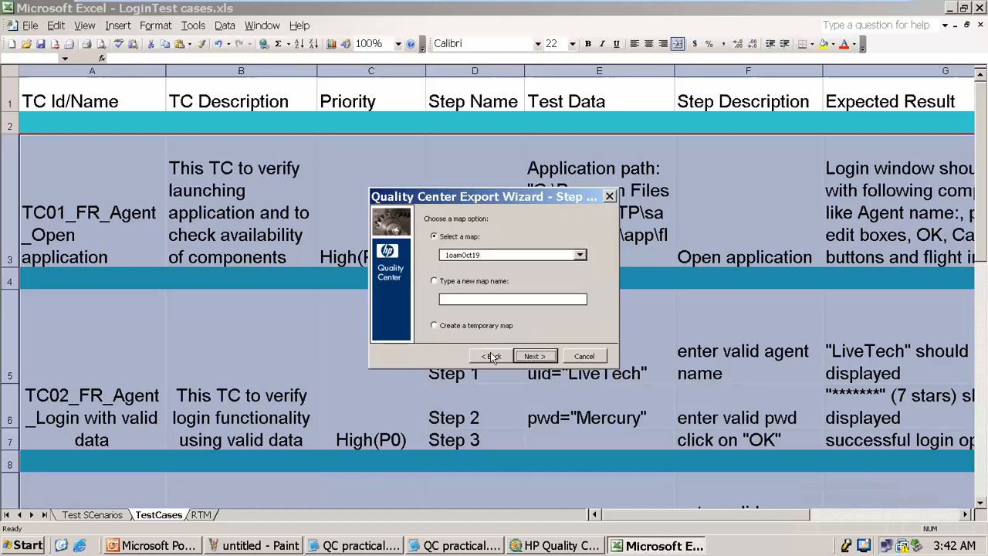
# Create a new map named Demo, overwriting the existing map with that name.
pyautogui.click(456, 283)
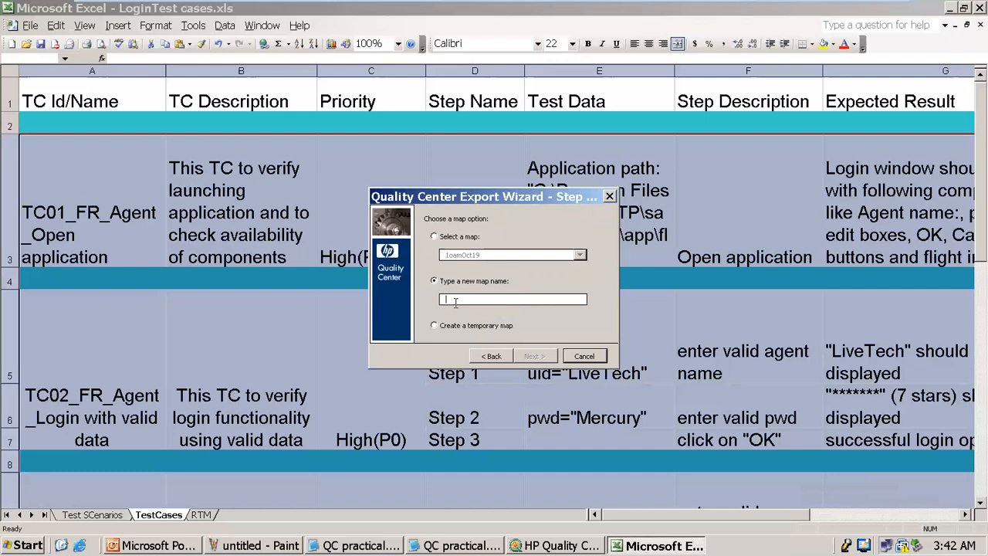
pyautogui.write('Demo')
pyautogui.click(535, 356)
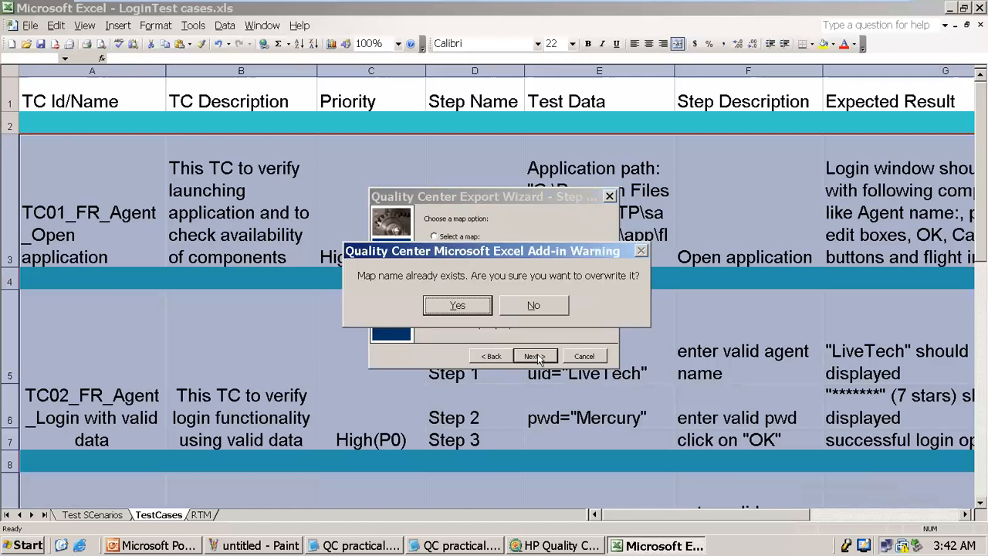
pyautogui.click(459, 307)
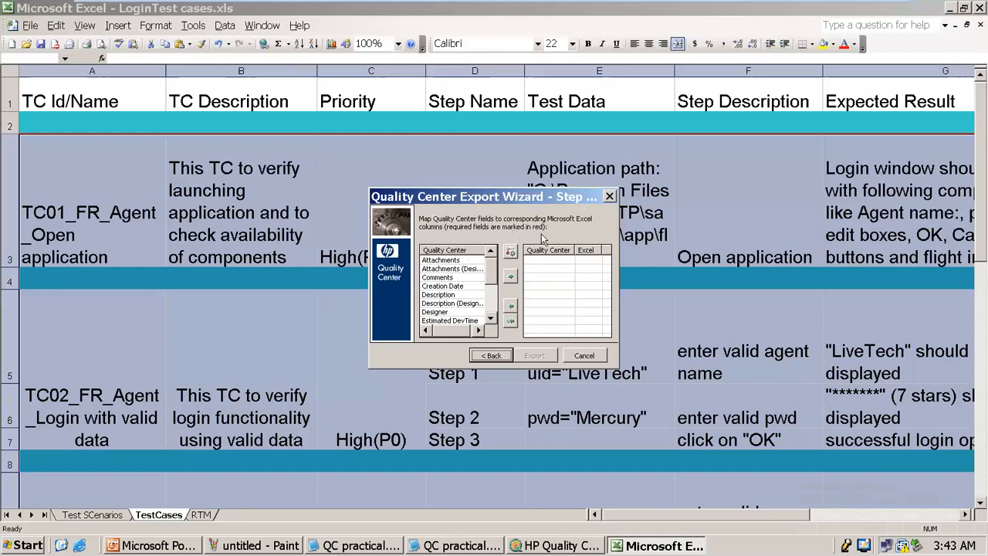
# Map the required Quality Center field Subject to Excel column J.
pyautogui.moveTo(491, 272); pyautogui.dragTo(490, 304)
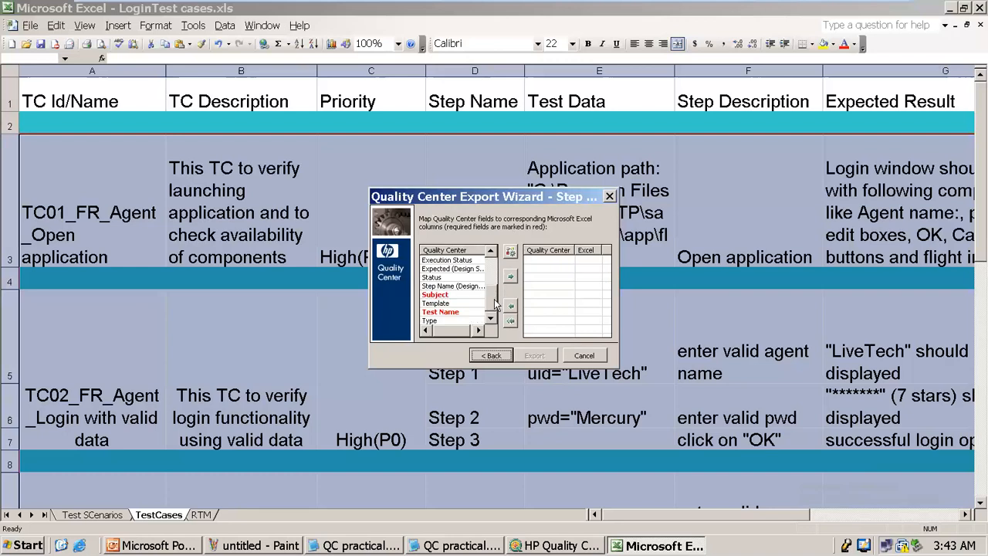
pyautogui.click(443, 295)
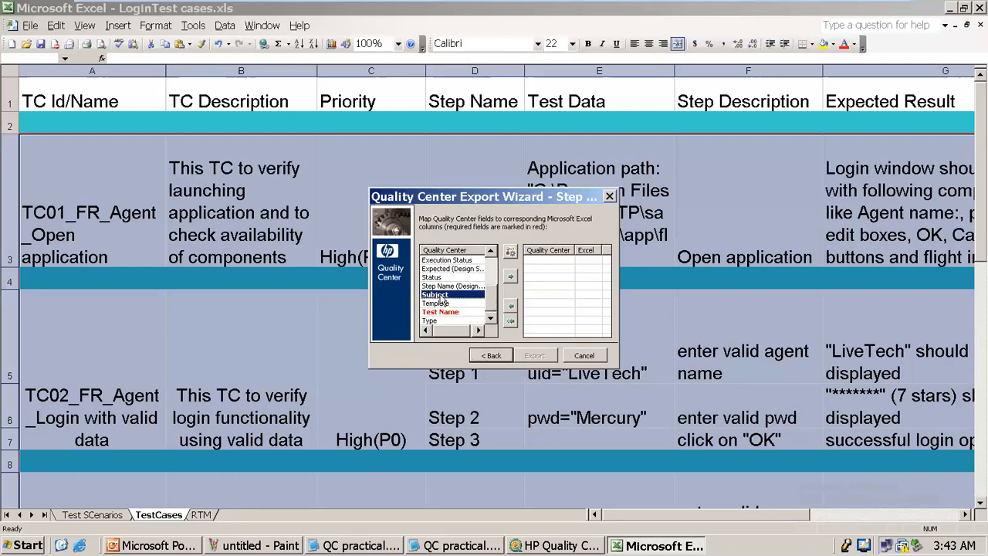
pyautogui.click(509, 279)
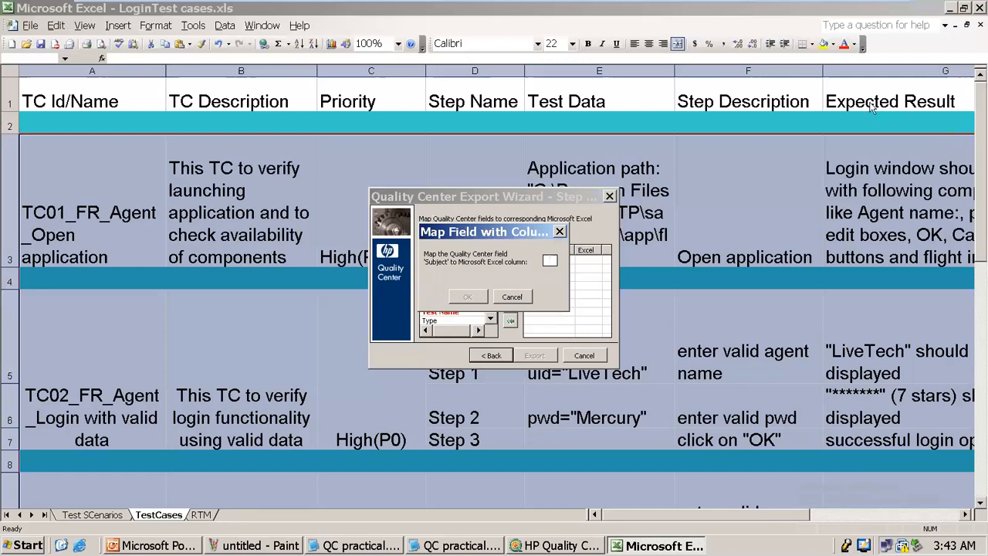
pyautogui.write('G')
pyautogui.click(469, 297)
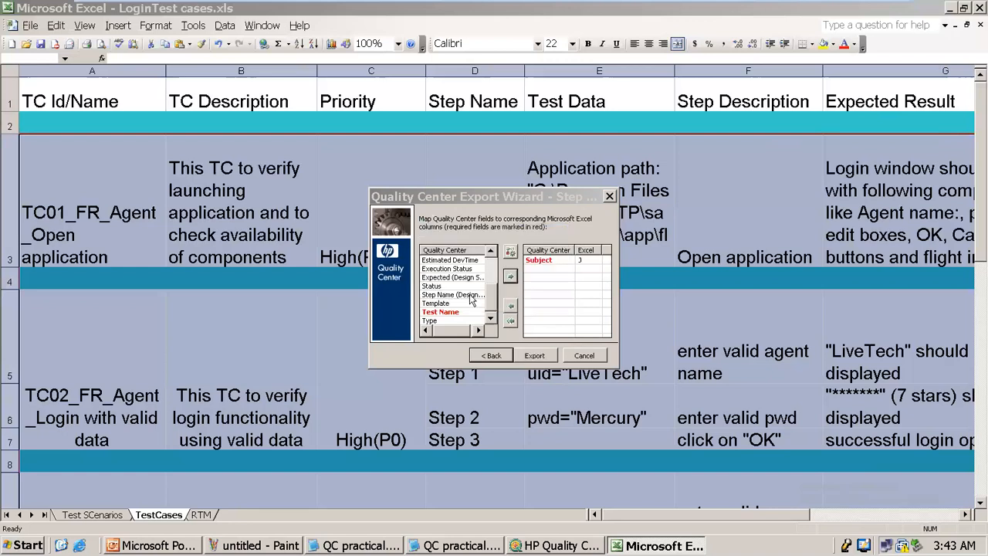
# Map the required Quality Center field Test Name to Excel column A.
pyautogui.click(453, 312)
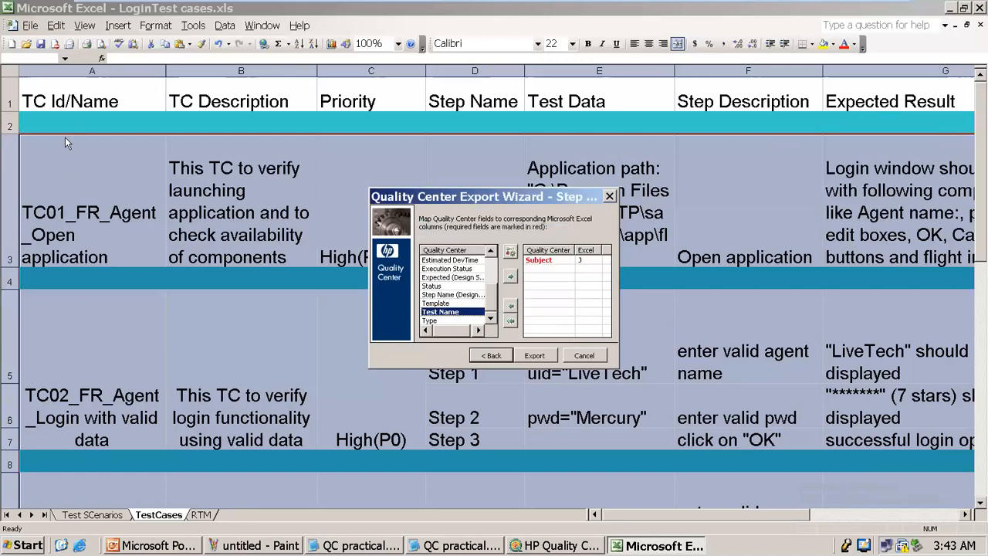
pyautogui.click(509, 276)
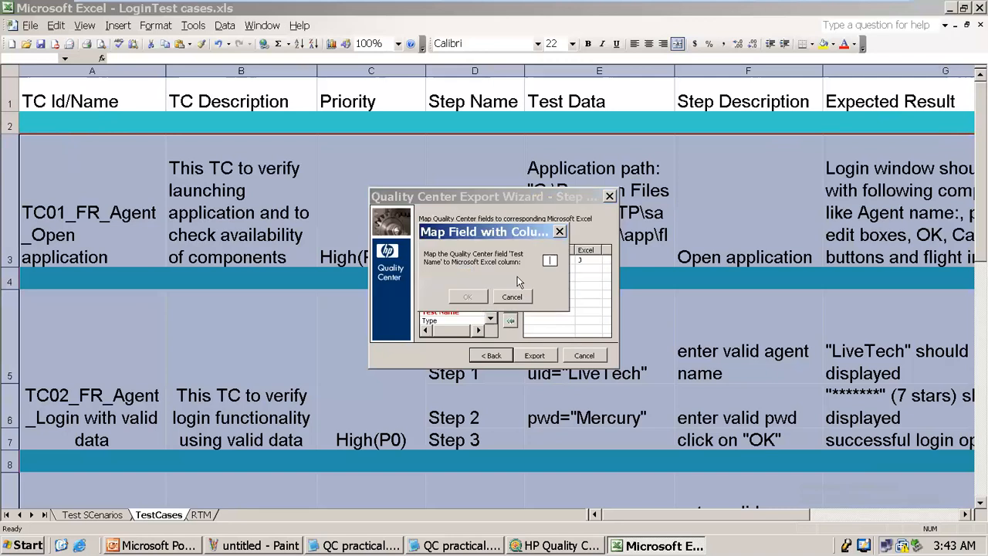
pyautogui.write('A')
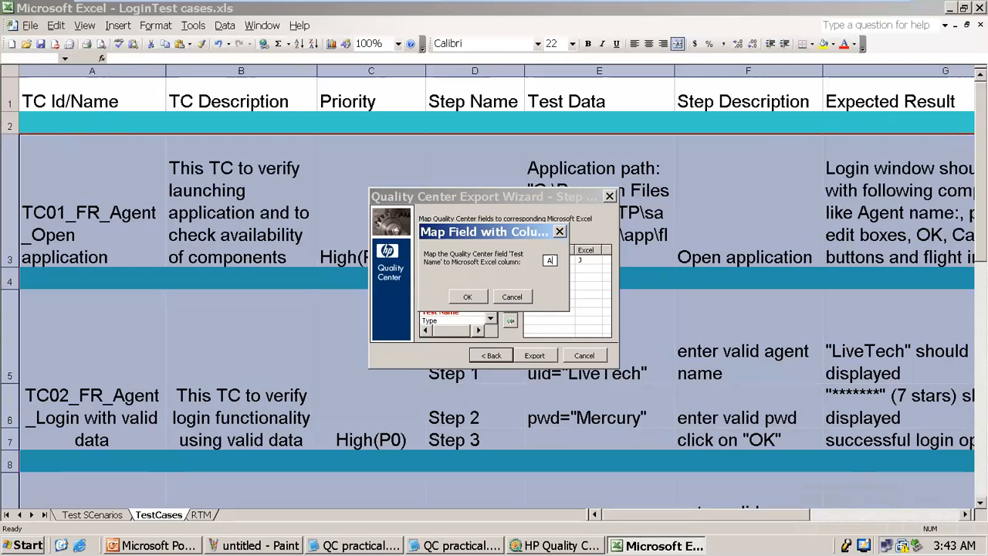
pyautogui.click(460, 298)
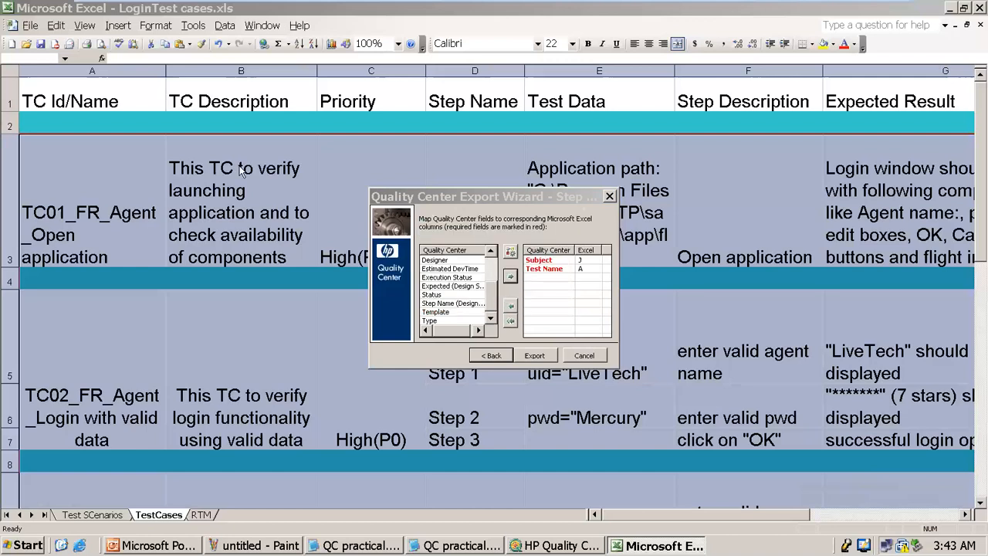
# Map the Quality Center field Description to Excel column B.
pyautogui.click(490, 255)
pyautogui.click(490, 255)
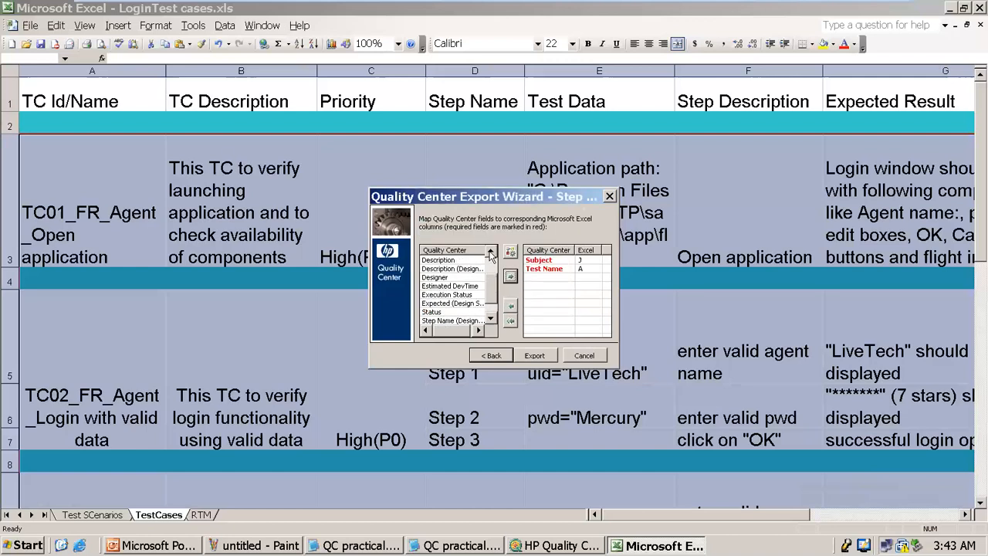
pyautogui.click(437, 260)
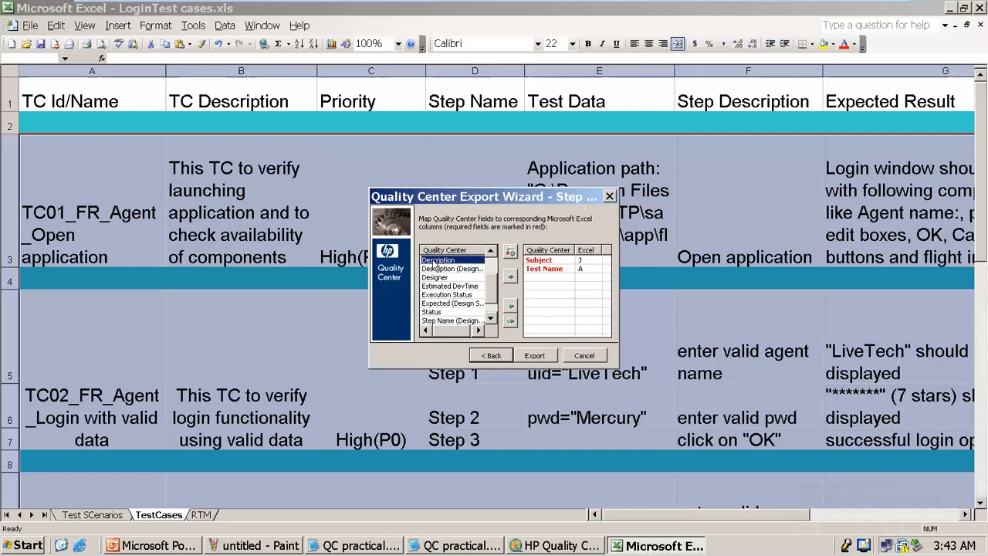
pyautogui.click(511, 278)
pyautogui.write('B')
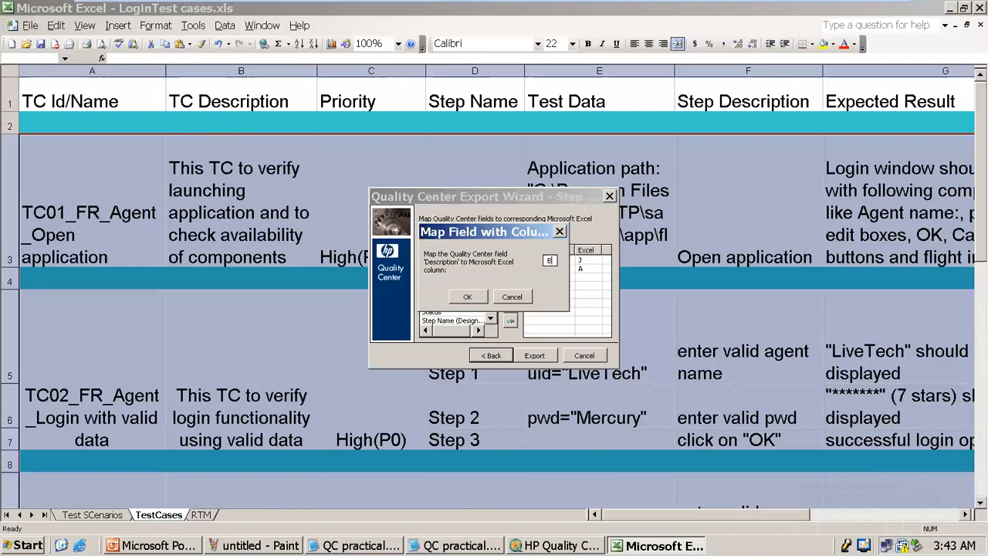
pyautogui.click(467, 297)
# Map the Quality Center field Step Name (Design Steps) to Excel column D.
pyautogui.click(448, 312)
pyautogui.click(510, 277)
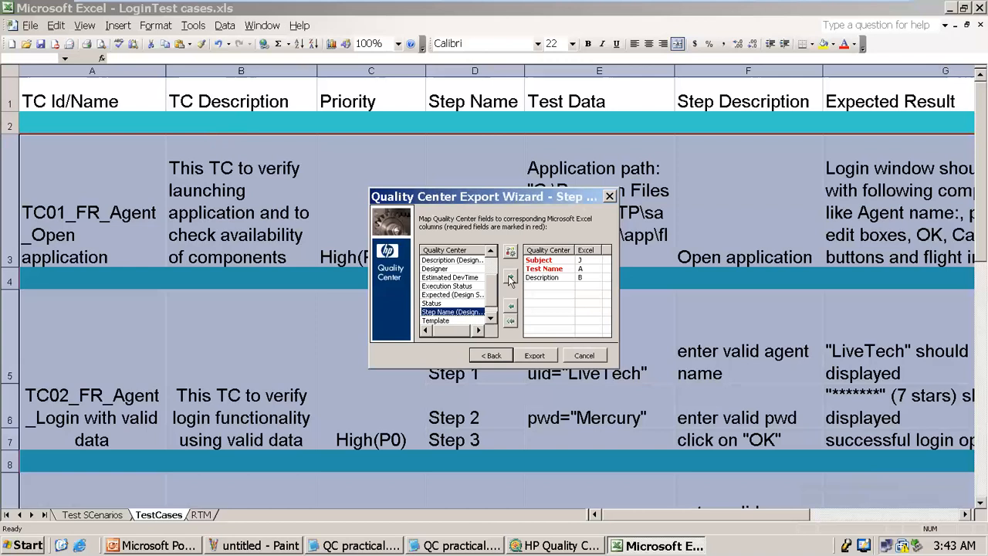
pyautogui.write('D')
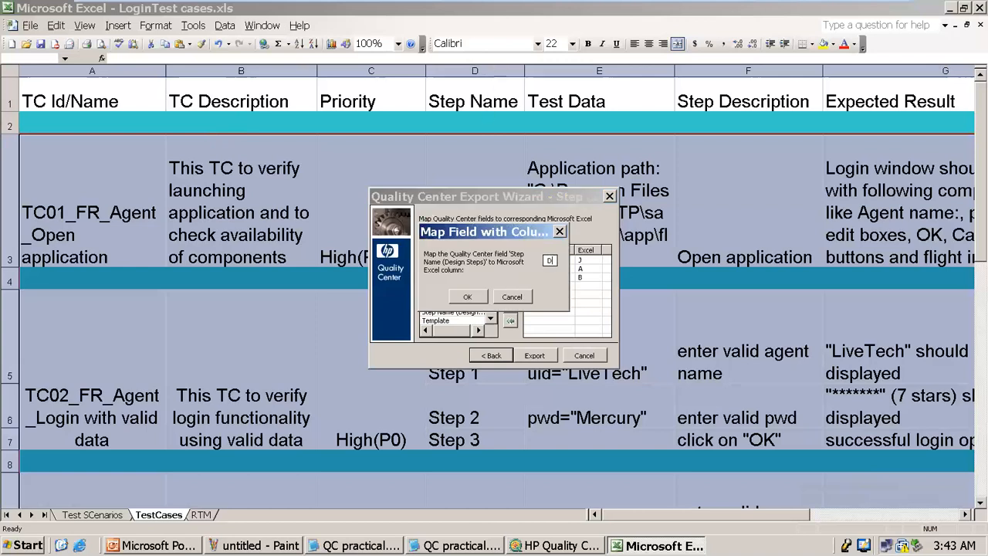
pyautogui.click(476, 300)
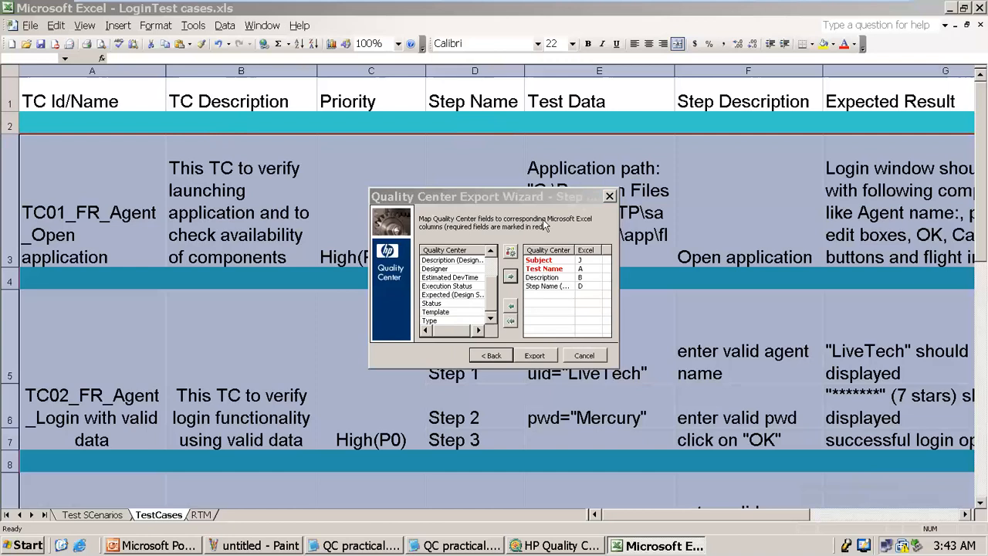
# Map the Quality Center field Description (Design Steps) to Excel column F.
pyautogui.click(442, 261)
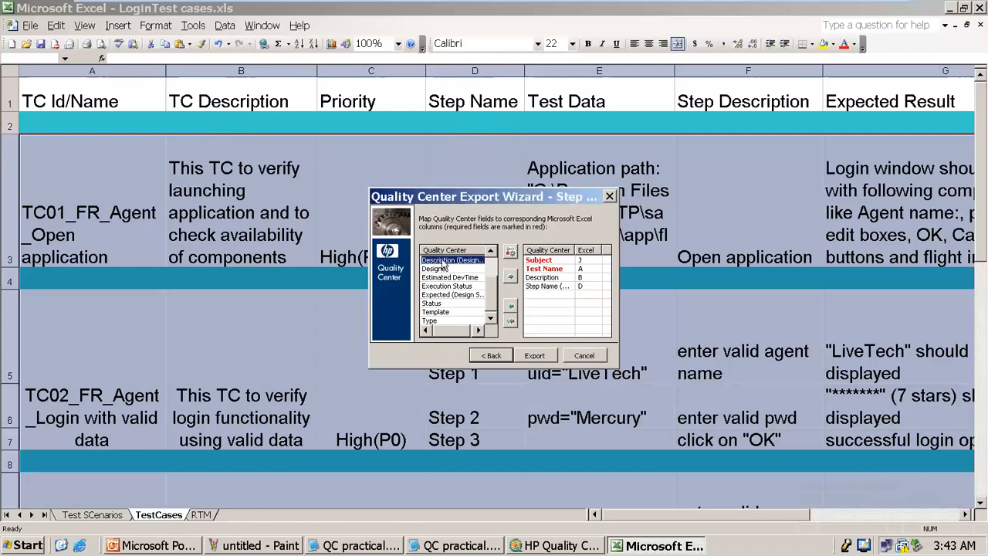
pyautogui.click(510, 278)
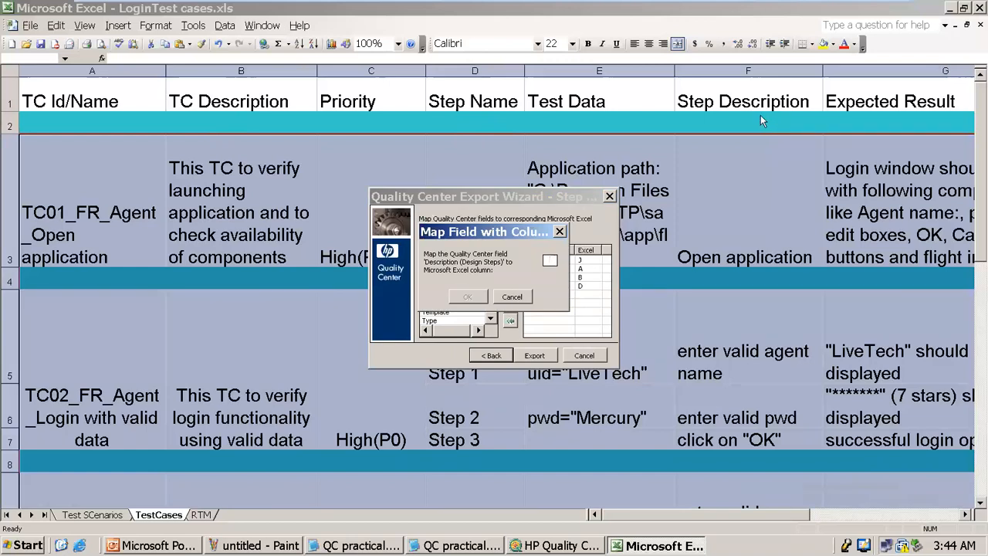
pyautogui.write('F')
pyautogui.click(470, 296)
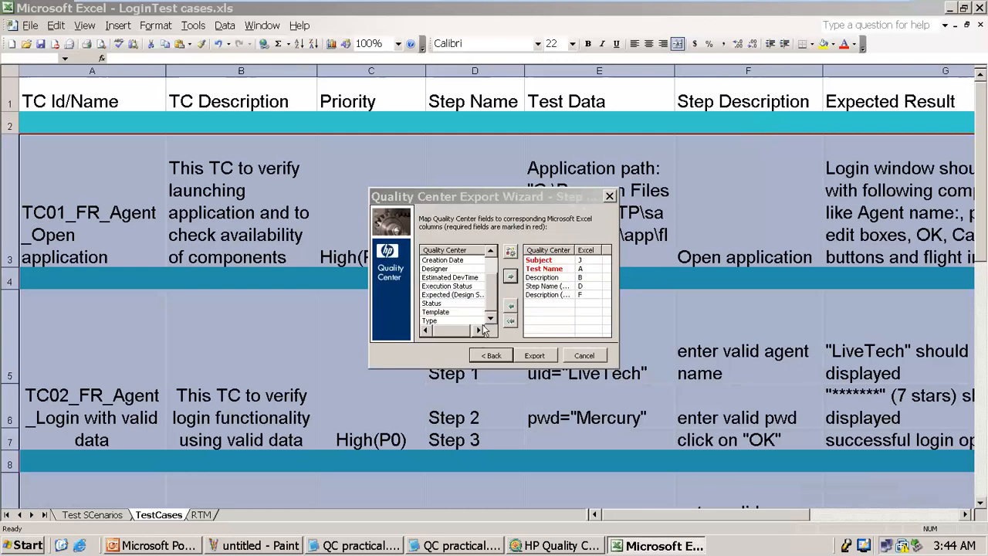
# Map the Quality Center field Expected (Design Steps) to Excel column G.
pyautogui.click(460, 295)
pyautogui.click(510, 276)
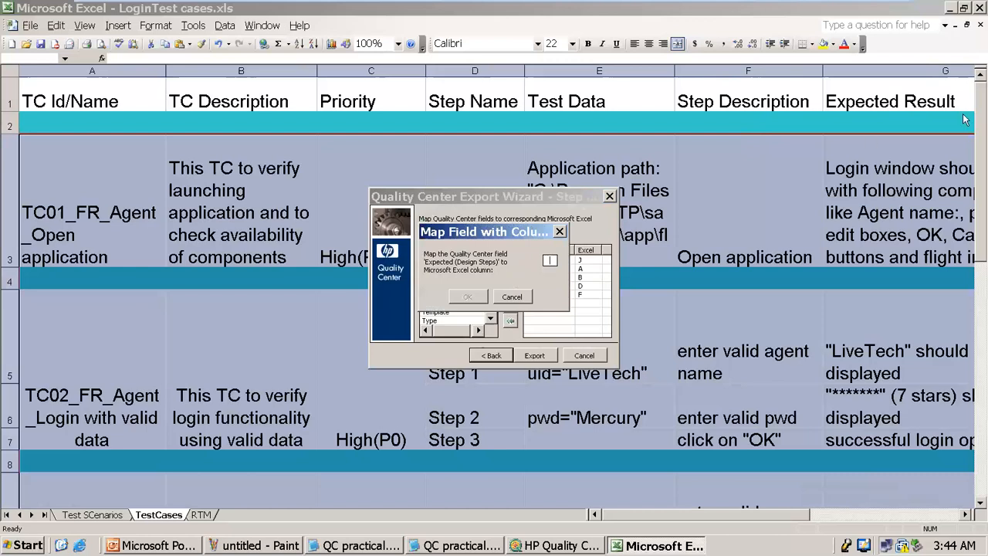
pyautogui.write('G')
pyautogui.click(468, 297)
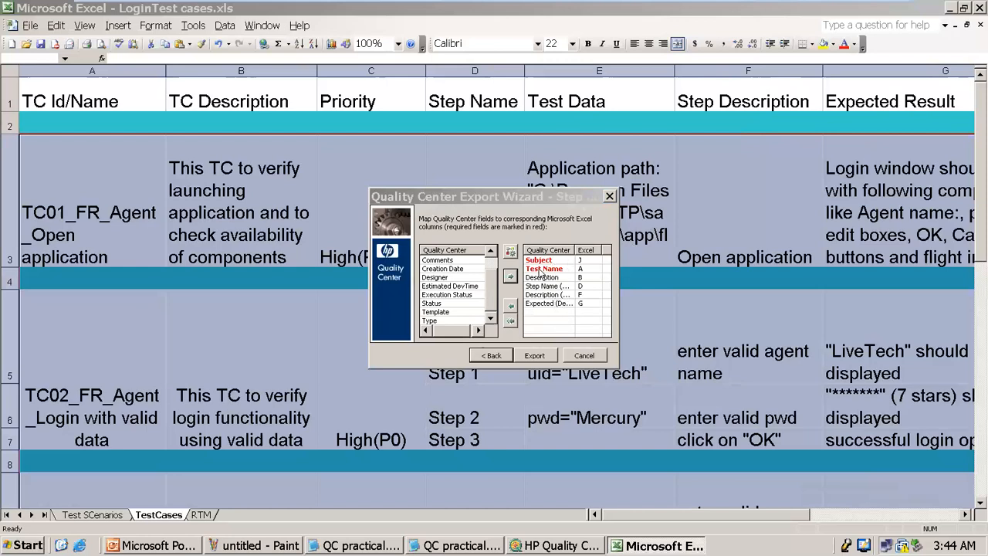
# Export the worksheet to Quality Center with the completed mapping and finish the wizard.
pyautogui.click(535, 355)
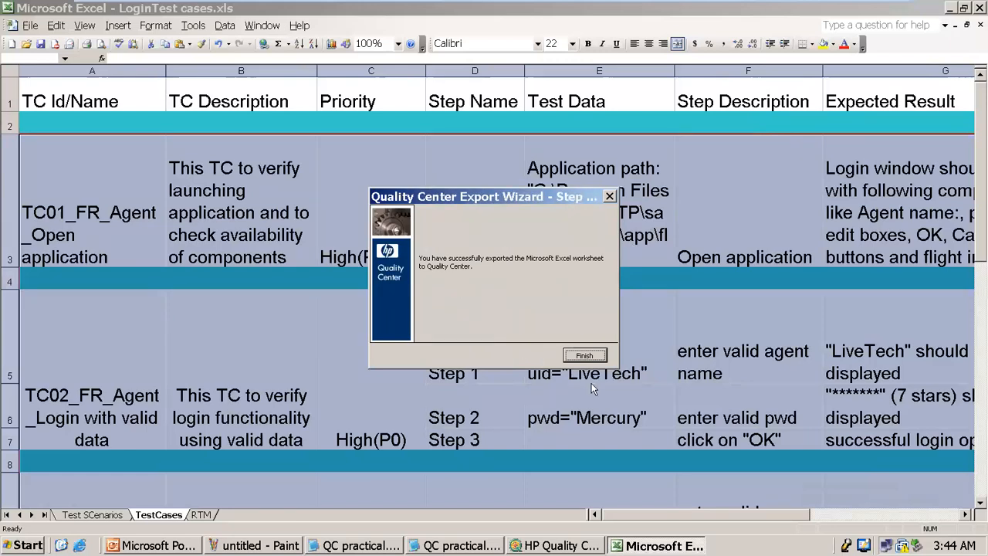
pyautogui.click(590, 356)
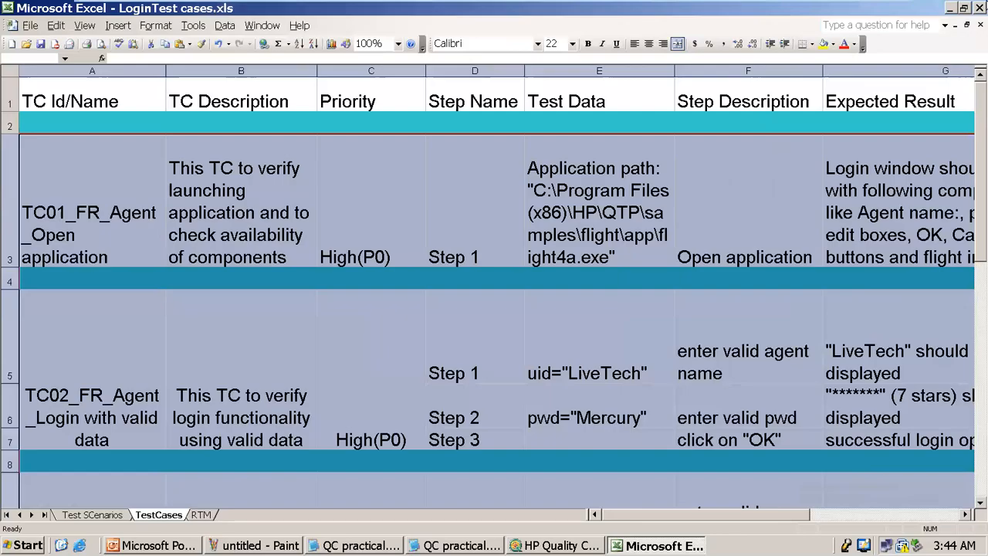
# Minimize Excel, switch to HP Quality Center and refresh the test plan tree.
pyautogui.click(950, 8)
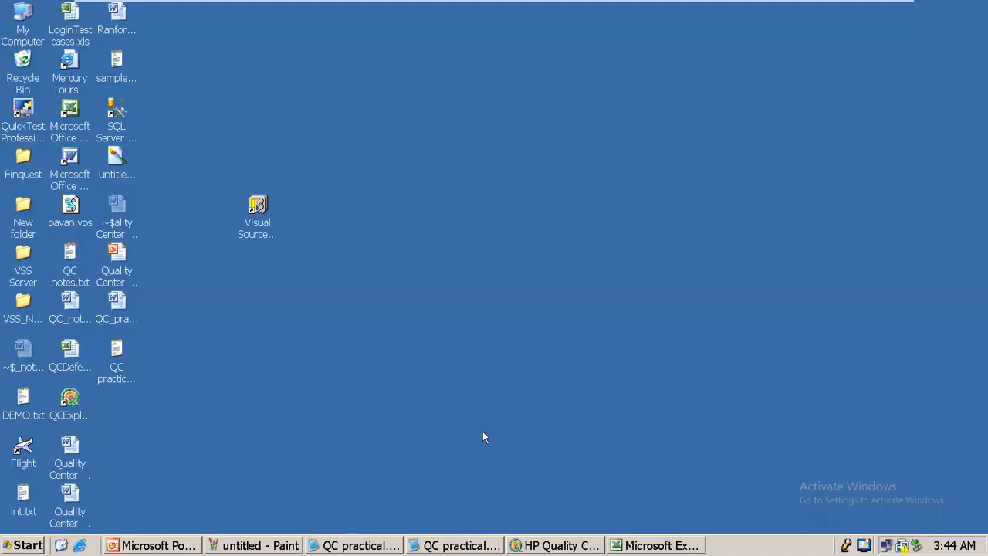
pyautogui.click(536, 549)
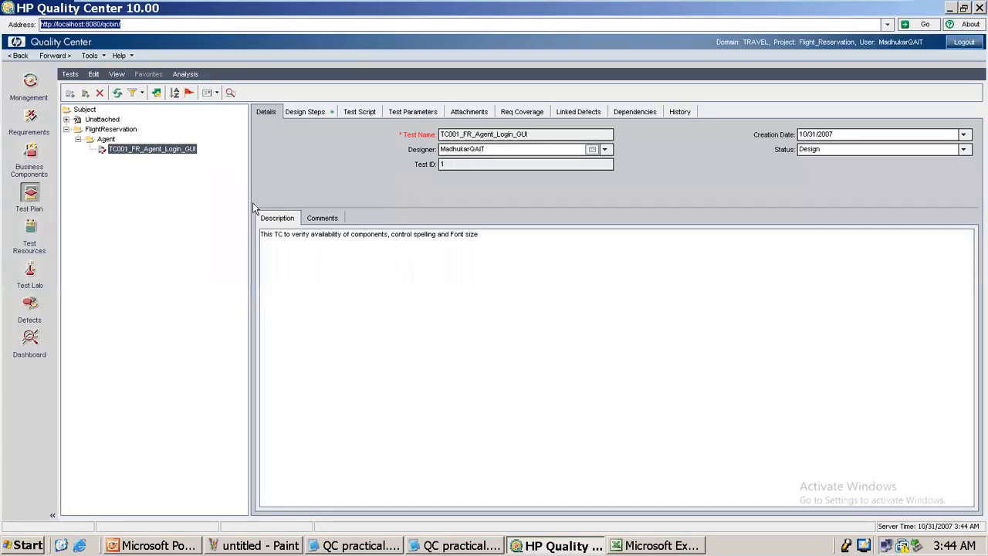
pyautogui.click(118, 93)
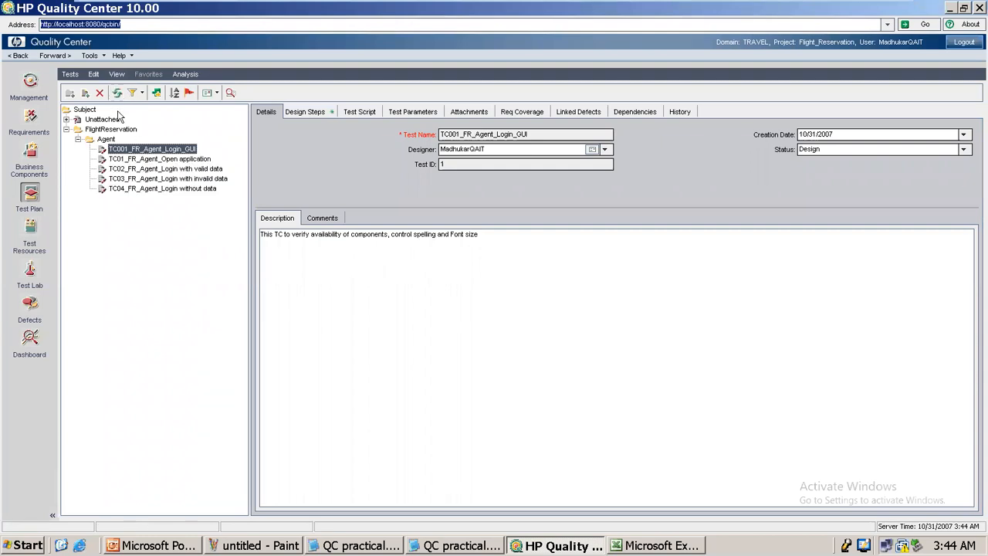
# Examine the details of the exported tests TC01 to TC04 in the Agent folder.
pyautogui.click(141, 159)
pyautogui.click(138, 170)
pyautogui.click(136, 179)
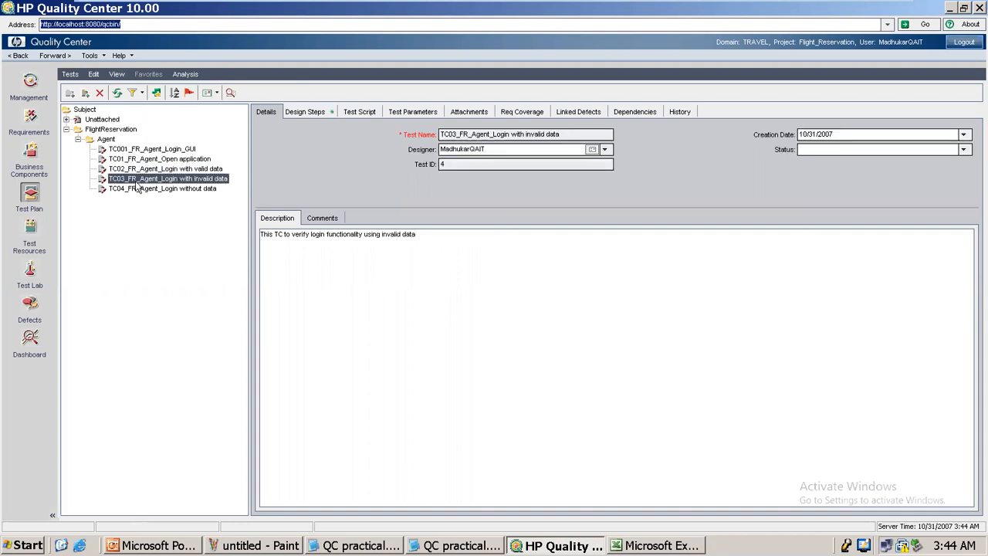
pyautogui.click(136, 190)
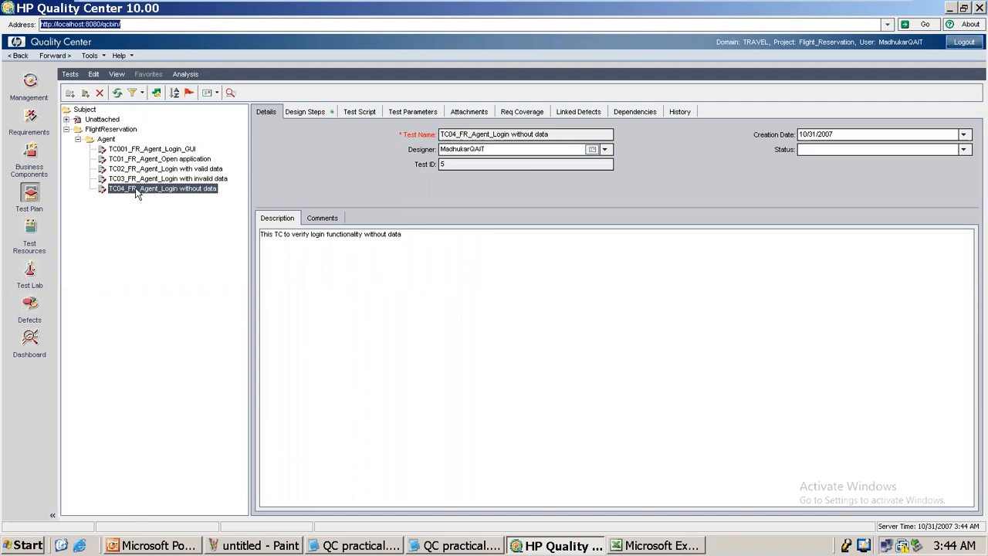
pyautogui.click(133, 160)
pyautogui.click(130, 169)
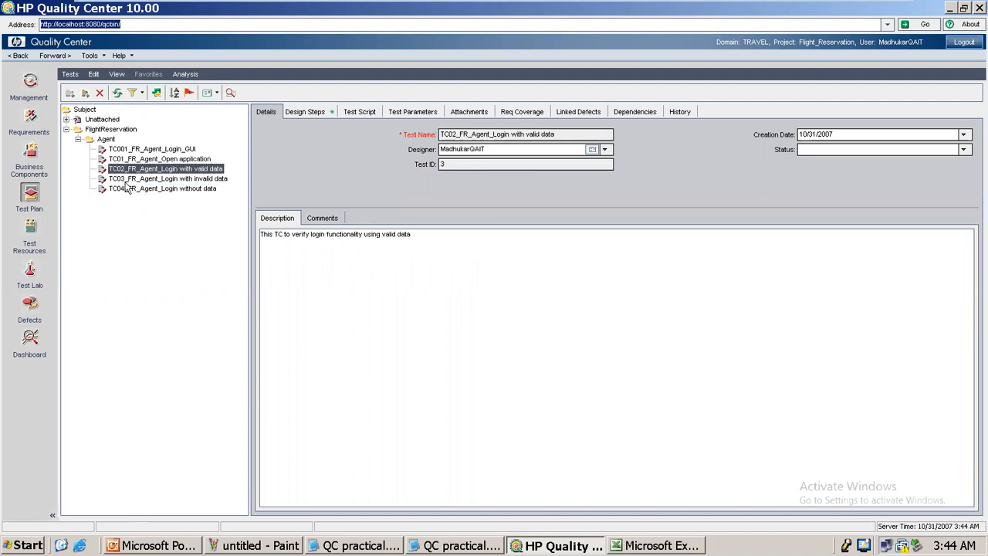
pyautogui.click(125, 183)
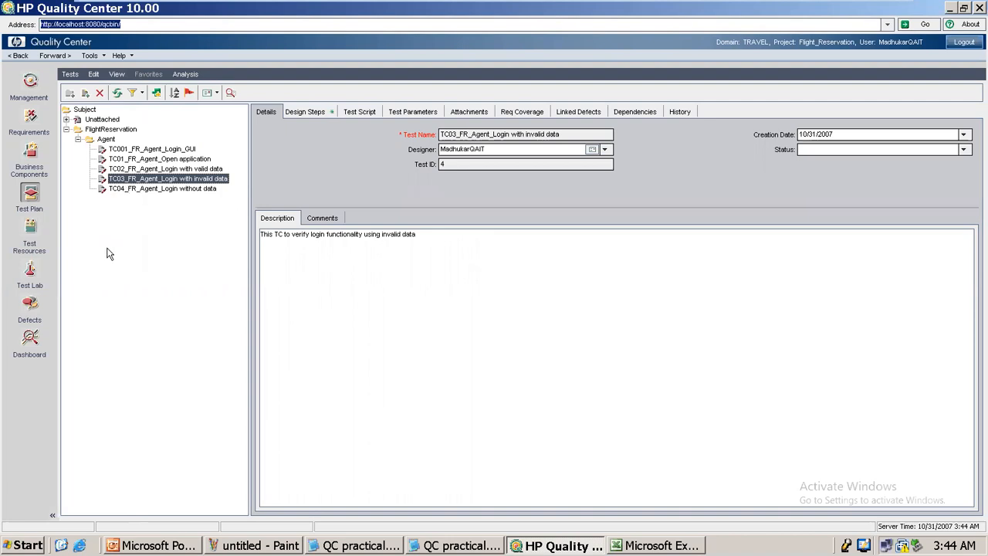
# Look over the project's requirements list and return to the test plan.
pyautogui.click(31, 120)
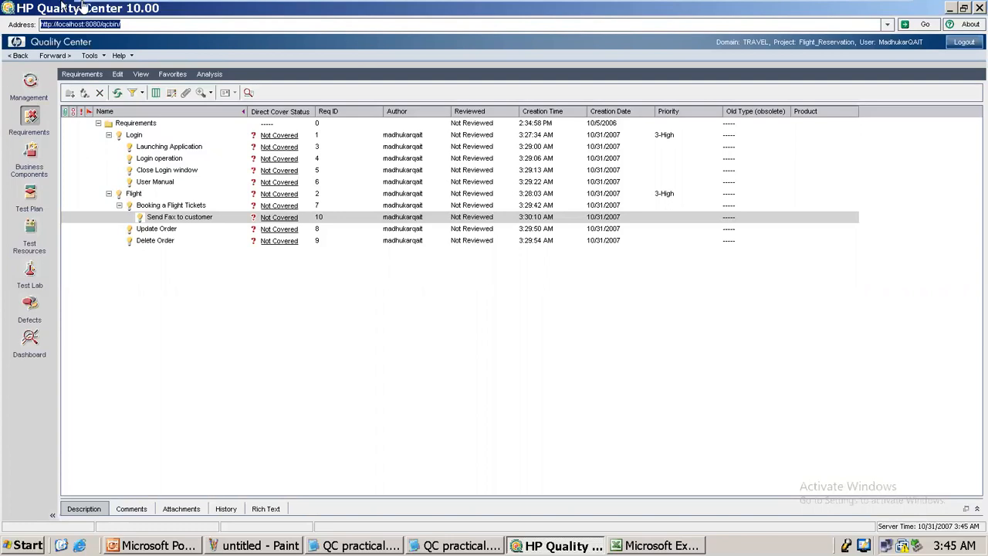
pyautogui.click(34, 210)
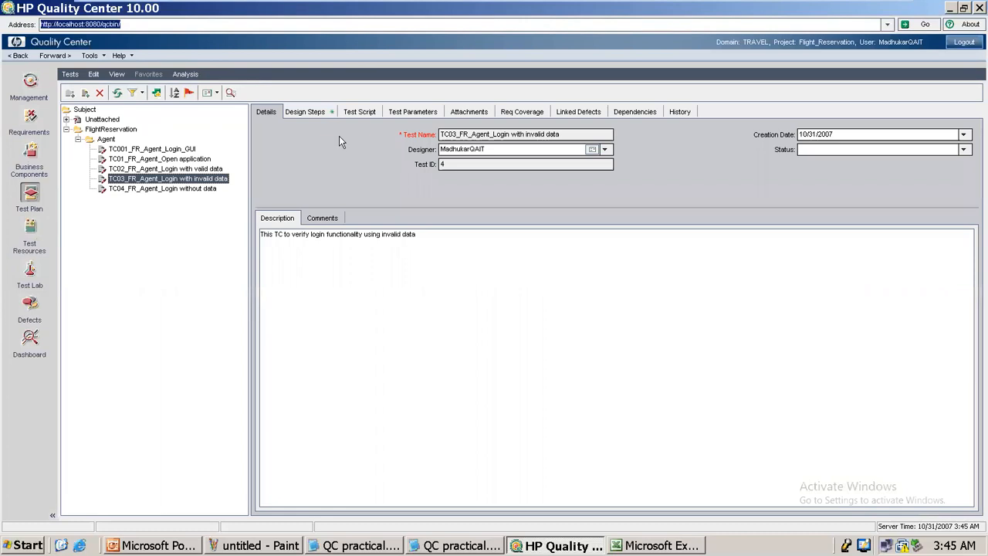
# Open the requirement coverage of the selected test and expand the Login and Flight requirements for selection.
pyautogui.click(522, 113)
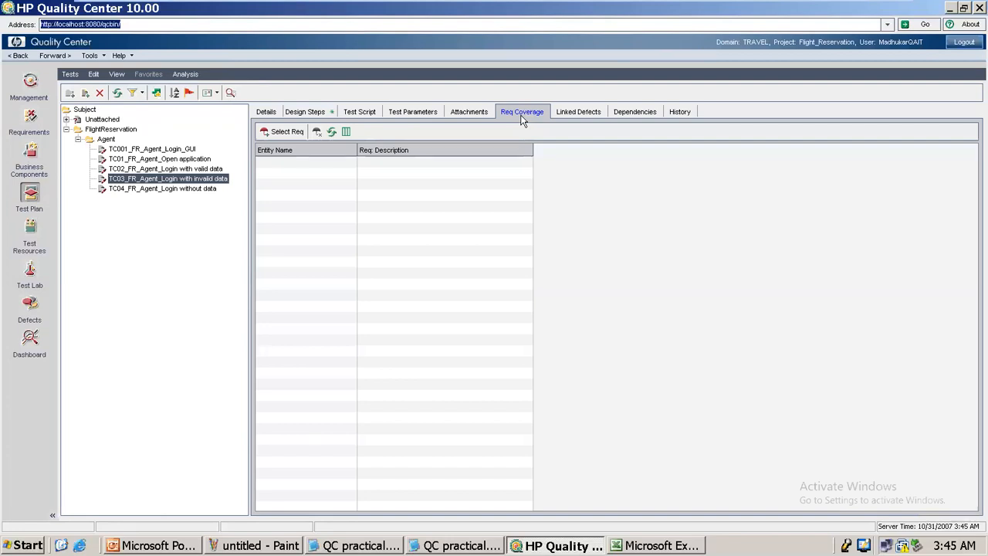
pyautogui.click(285, 132)
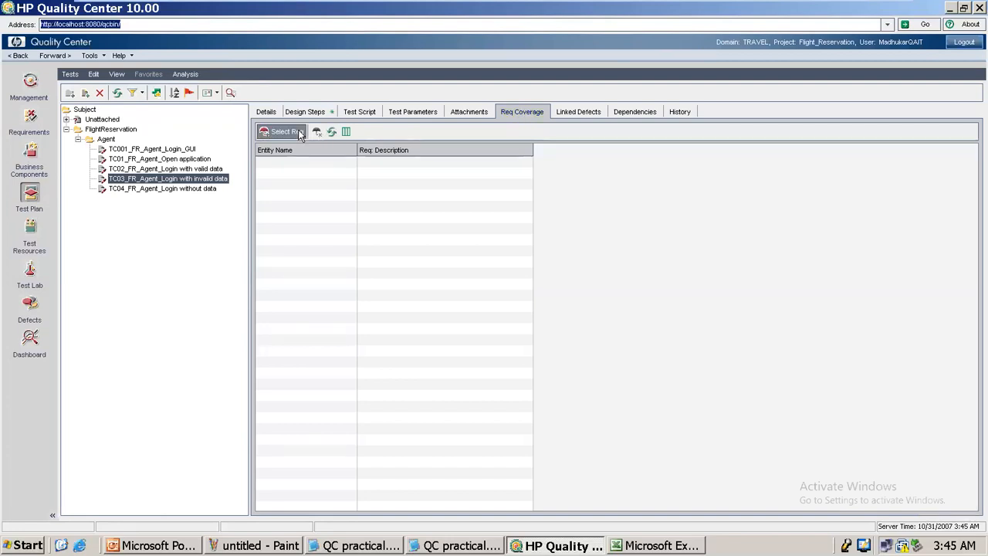
pyautogui.doubleClick(831, 152)
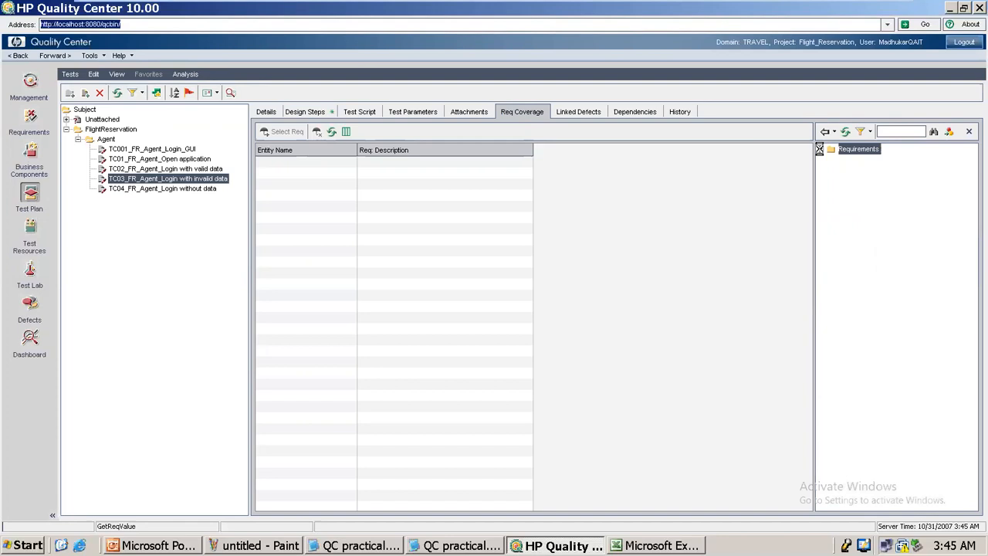
pyautogui.doubleClick(832, 162)
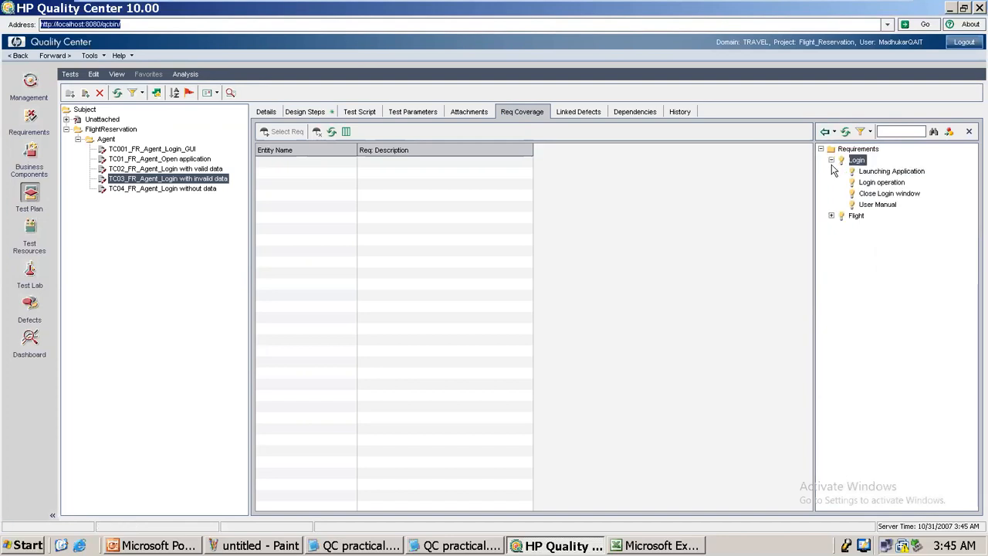
pyautogui.doubleClick(830, 217)
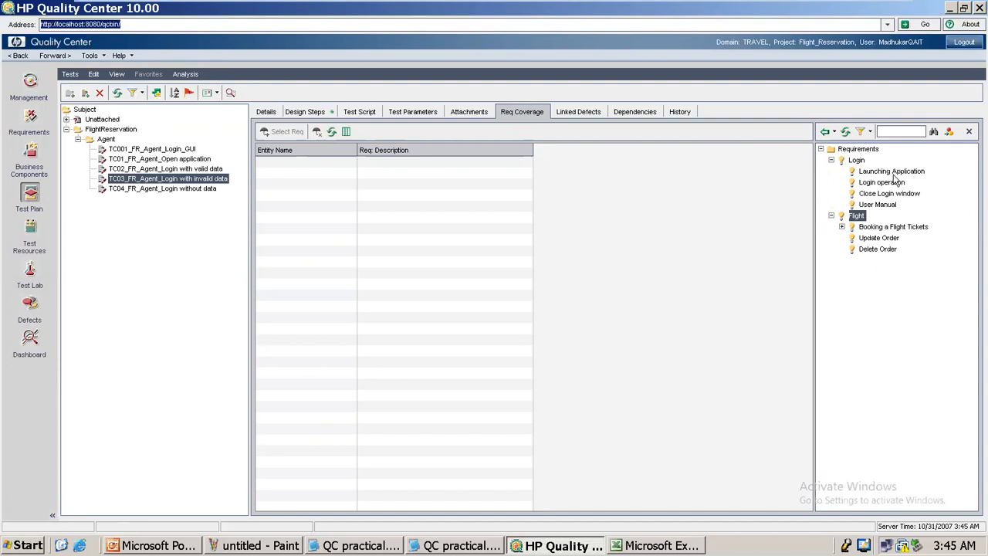
# Add the Launching Application requirement to the coverage of test TC001_FR_Agent_Login_GUI.
pyautogui.click(878, 173)
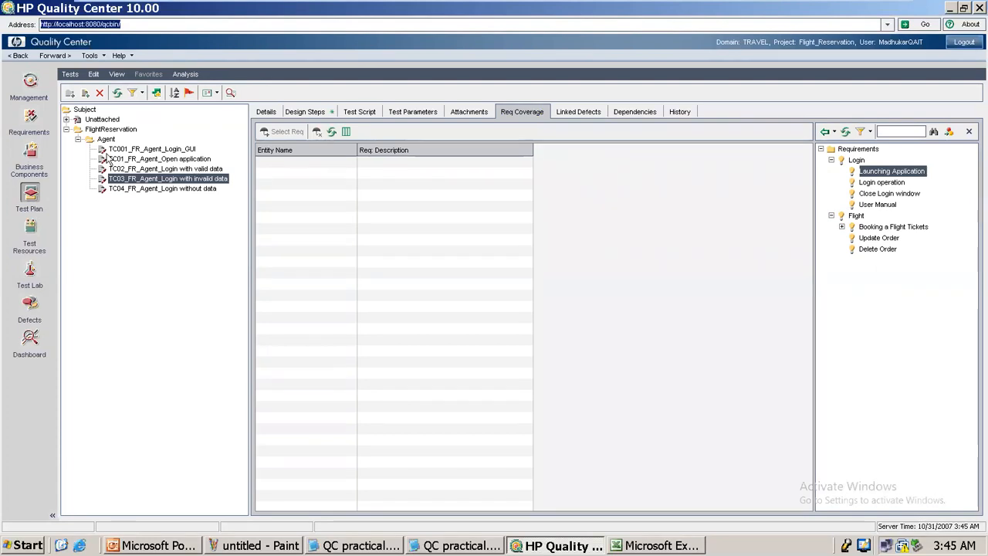
pyautogui.click(133, 153)
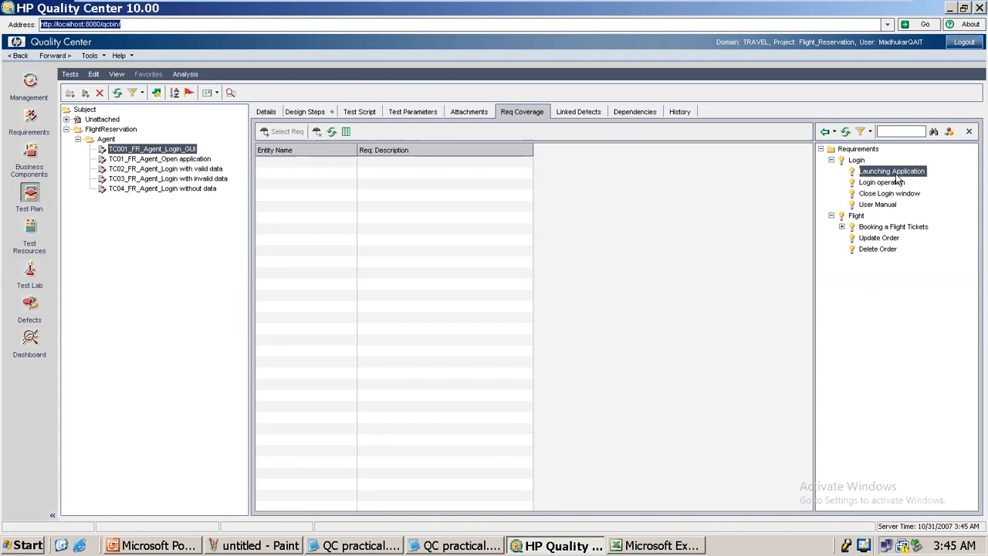
pyautogui.click(825, 131)
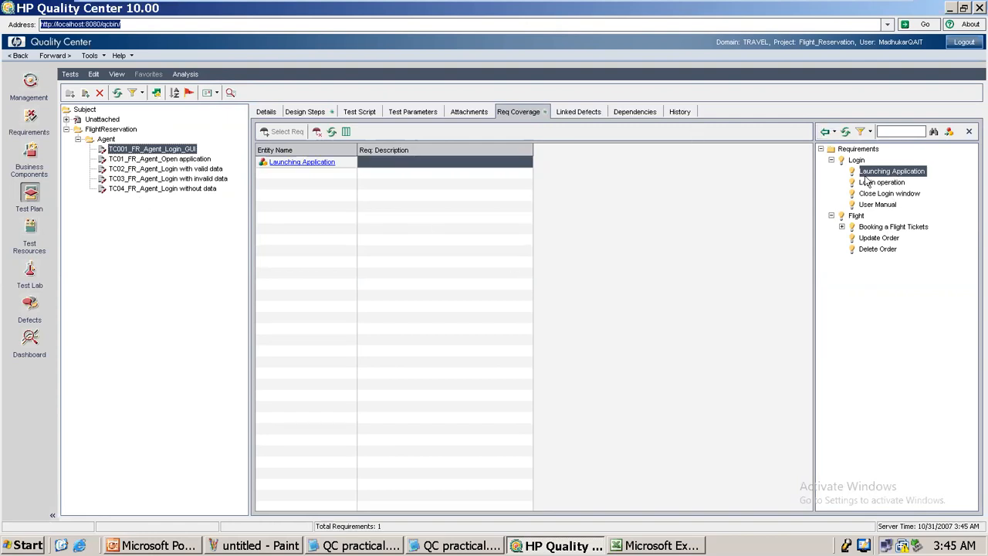
# Add the Login operation requirement to the coverage of test TC04_FR_Agent_Login without data.
pyautogui.click(164, 189)
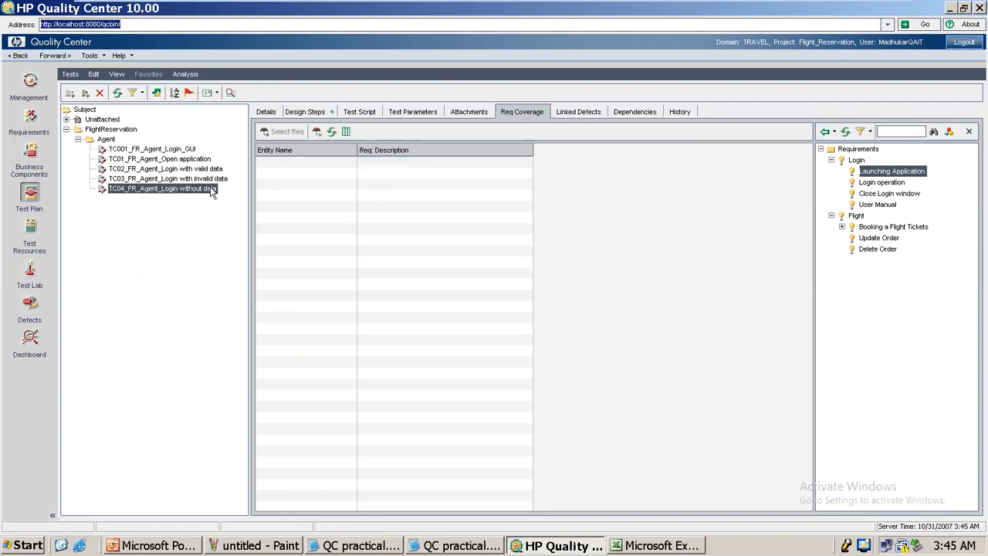
pyautogui.click(878, 183)
pyautogui.click(824, 132)
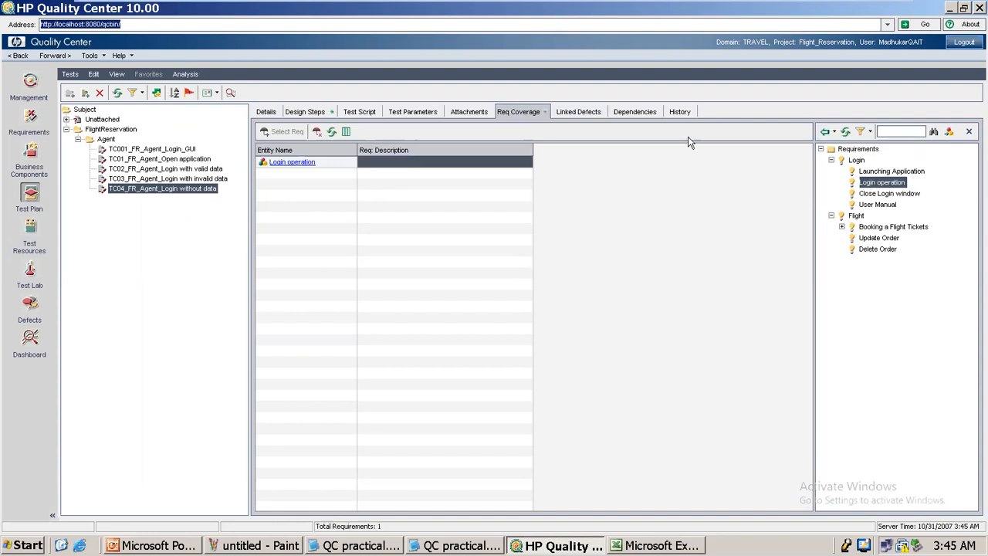
# Add the Update Order requirement to the coverage of test TC02_FR_Agent_Login with valid data.
pyautogui.click(185, 168)
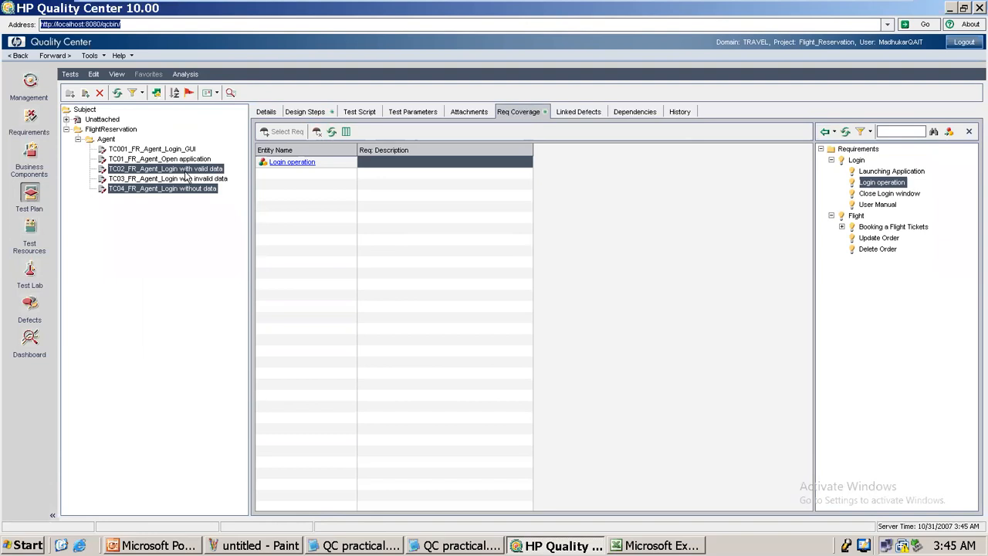
pyautogui.click(868, 238)
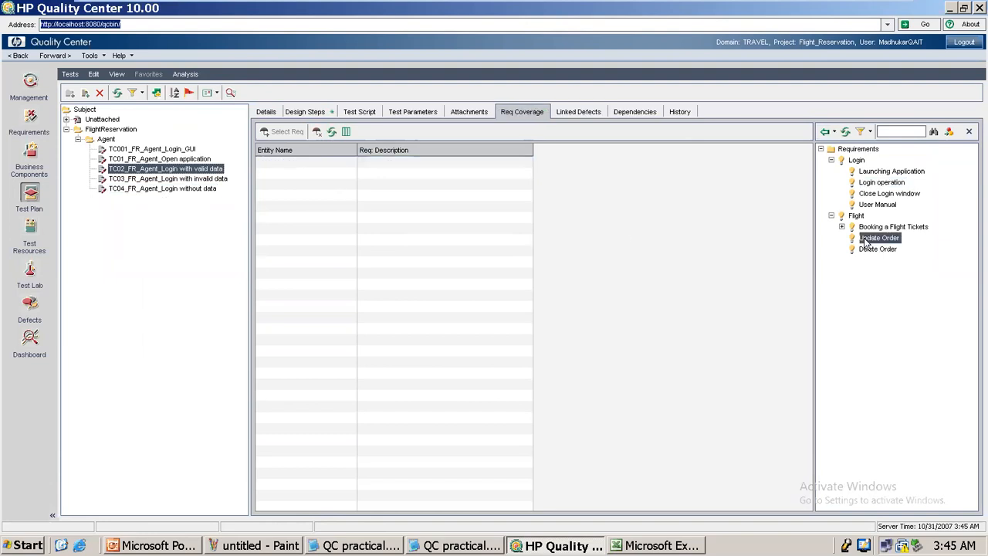
pyautogui.click(828, 132)
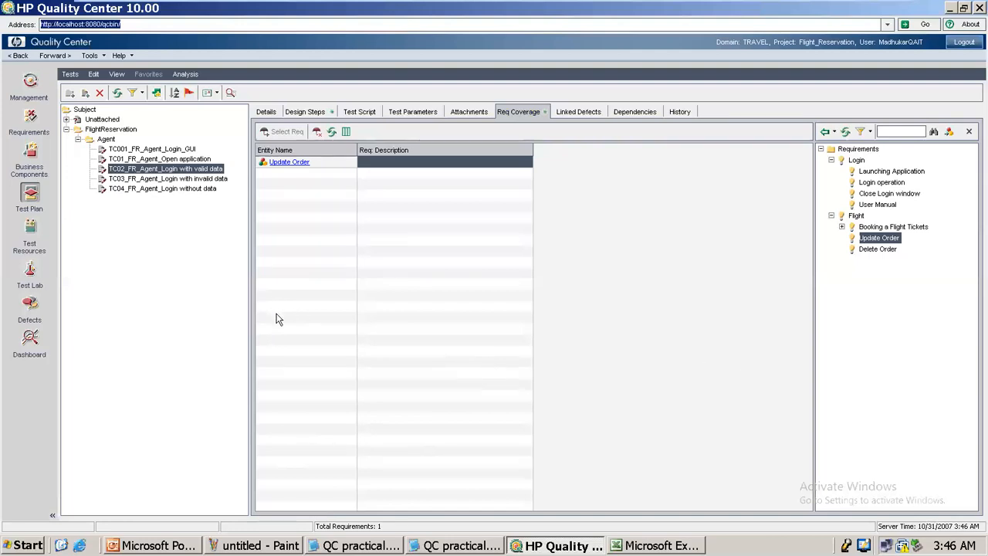
# Add the Login operation requirement to the coverage of test TC03_FR_Agent_Login with invalid data.
pyautogui.click(161, 179)
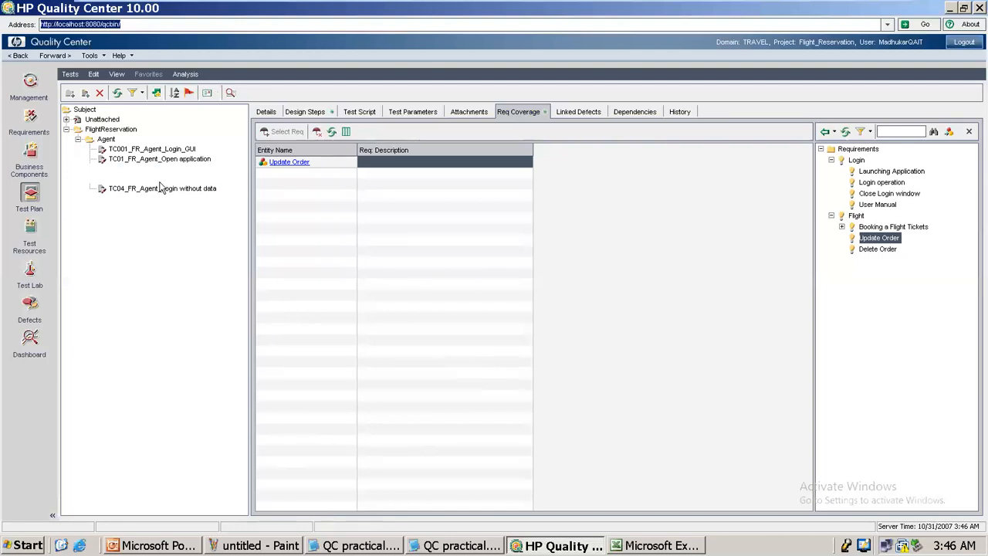
pyautogui.click(886, 183)
pyautogui.click(824, 133)
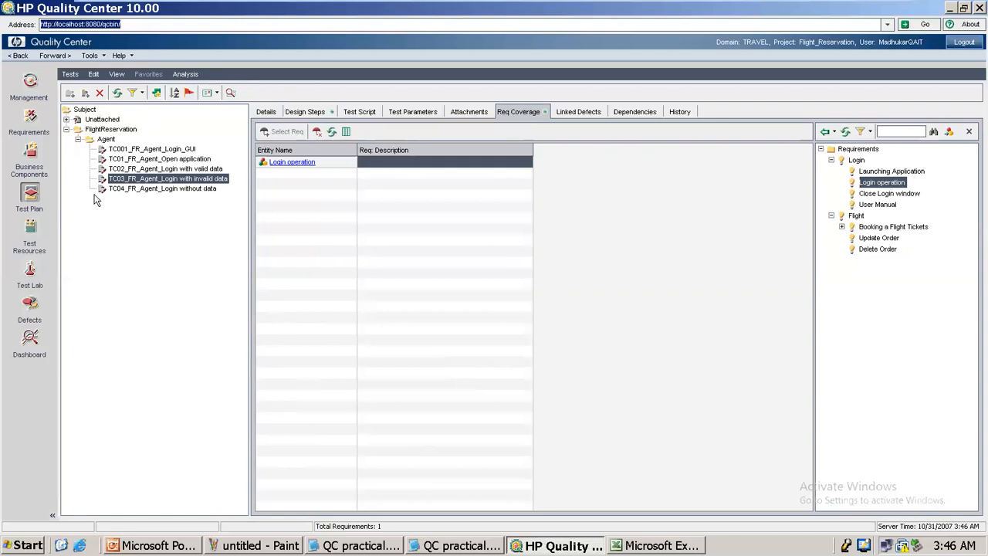
# Refresh the requirements tree and expand the Login and Flight requirements to check their direct cover status.
pyautogui.click(33, 130)
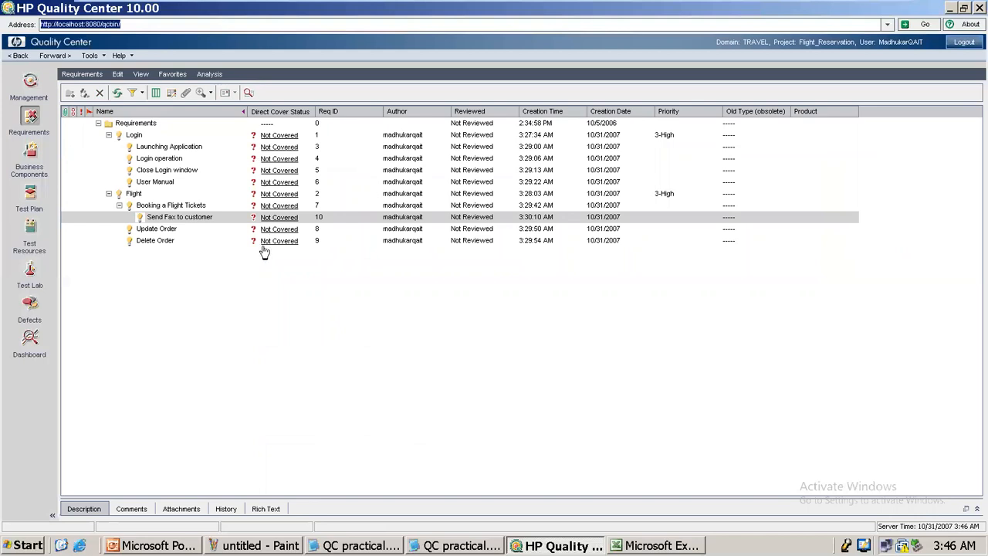
pyautogui.click(118, 94)
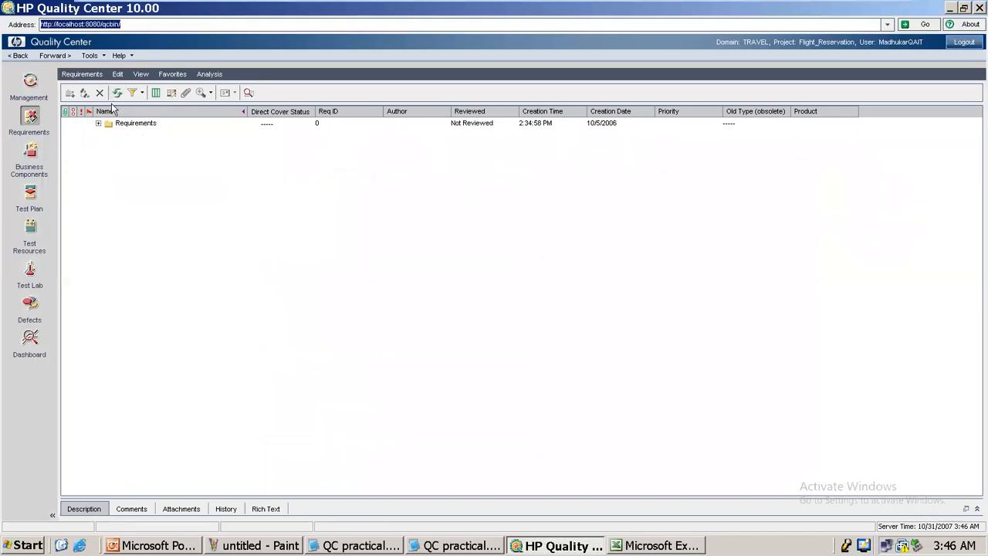
pyautogui.click(98, 124)
pyautogui.click(108, 135)
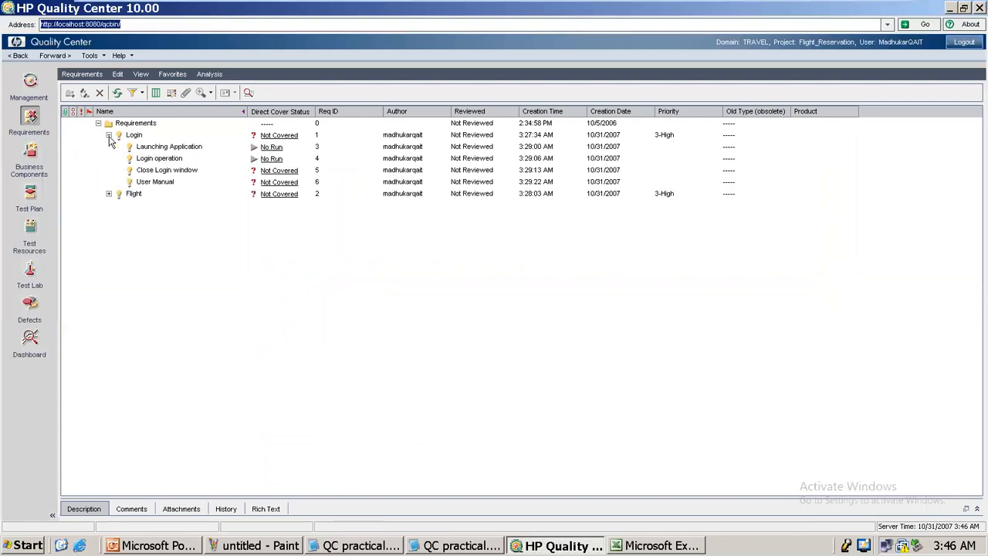
pyautogui.click(109, 193)
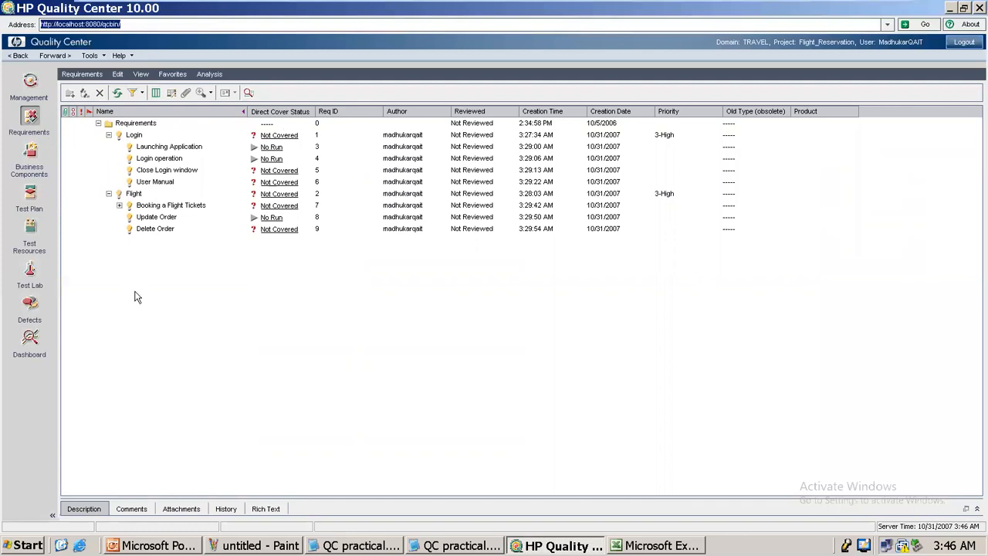
# Create a test set folder named Build#02 under Root in the Test Lab module.
pyautogui.click(31, 197)
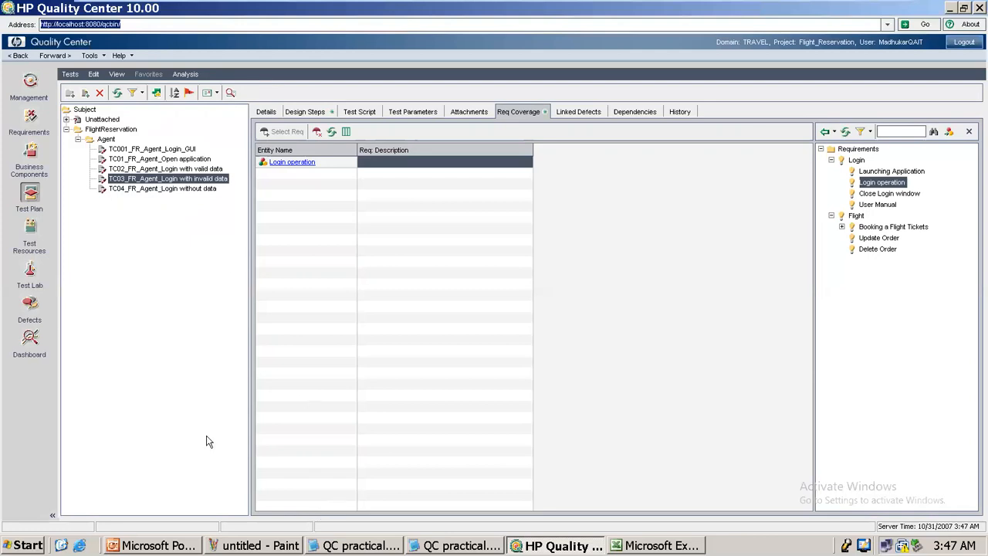
pyautogui.click(31, 268)
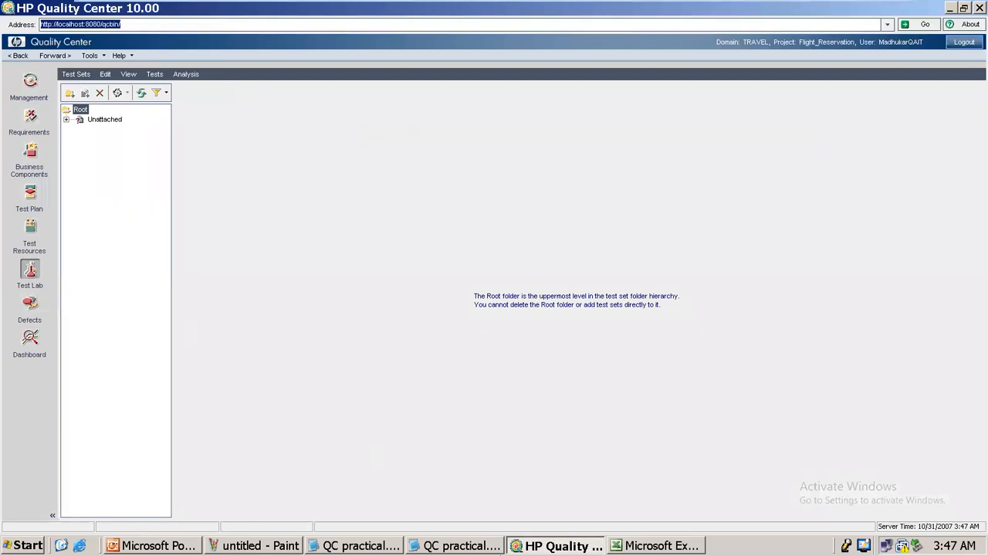
pyautogui.click(466, 546)
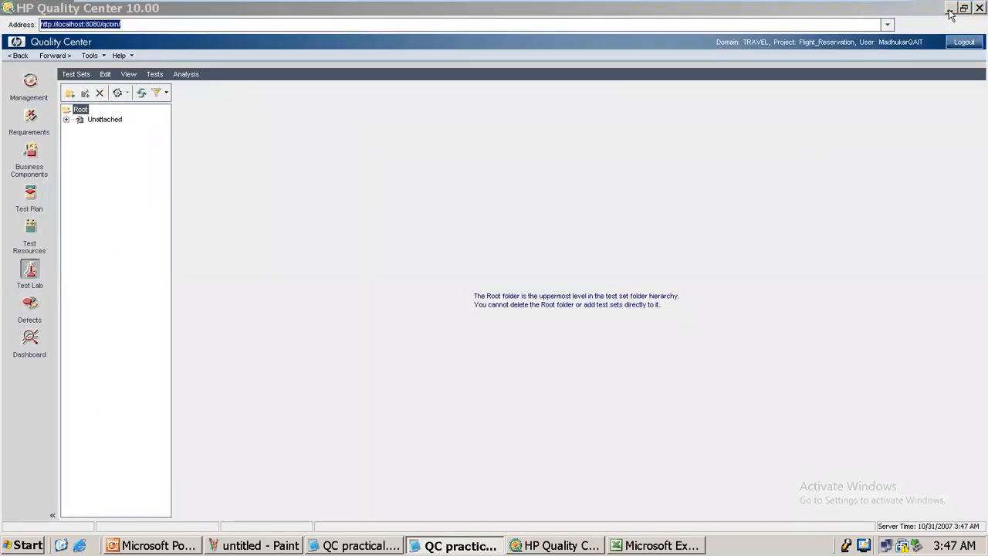
pyautogui.click(950, 9)
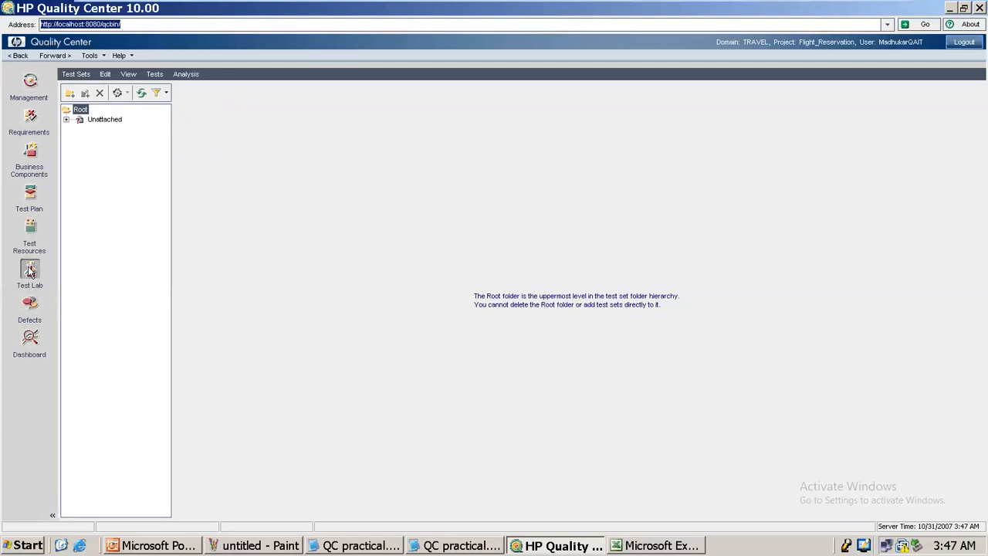
pyautogui.click(69, 93)
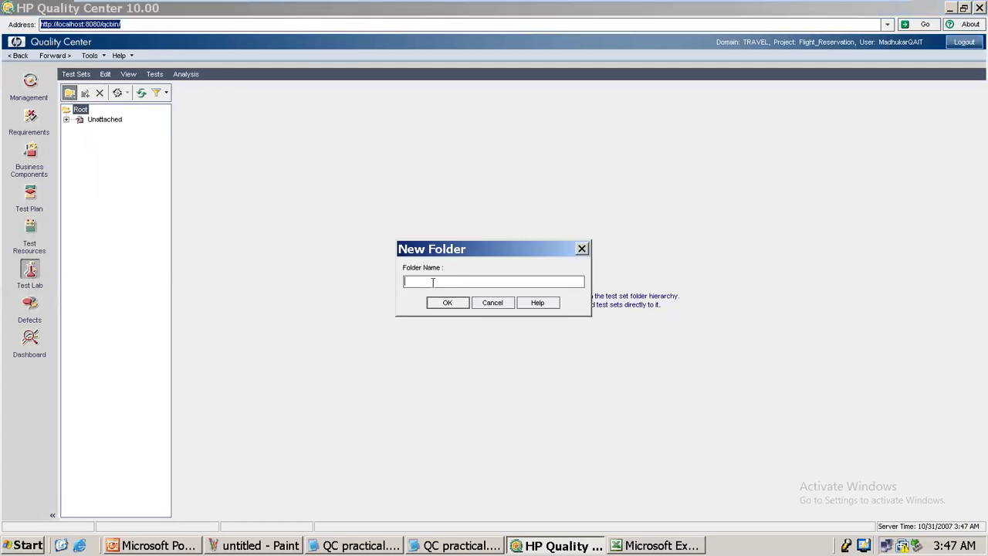
pyautogui.write('Build#02')
pyautogui.click(441, 306)
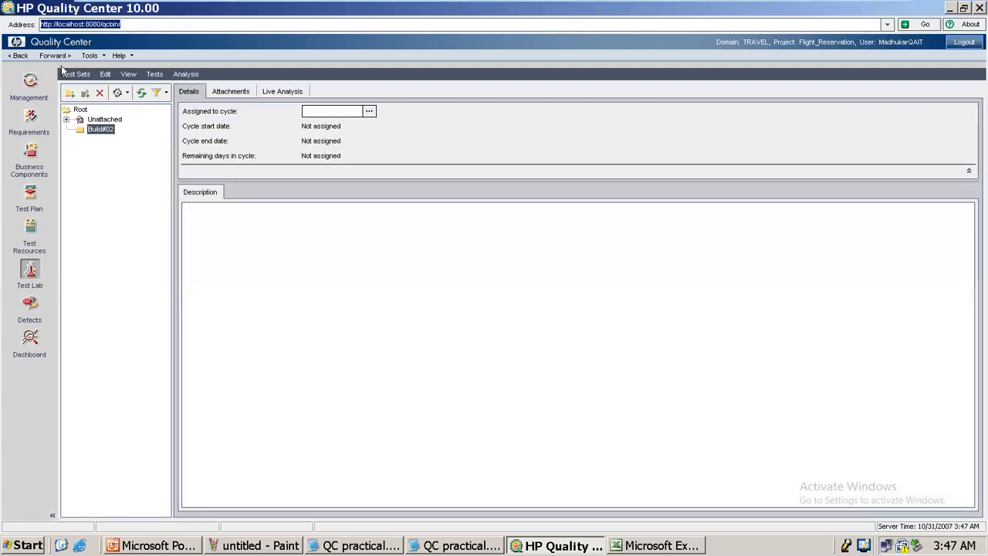
# Create a test set named RegressionTestSuite#01 in the Build#02 folder.
pyautogui.click(85, 92)
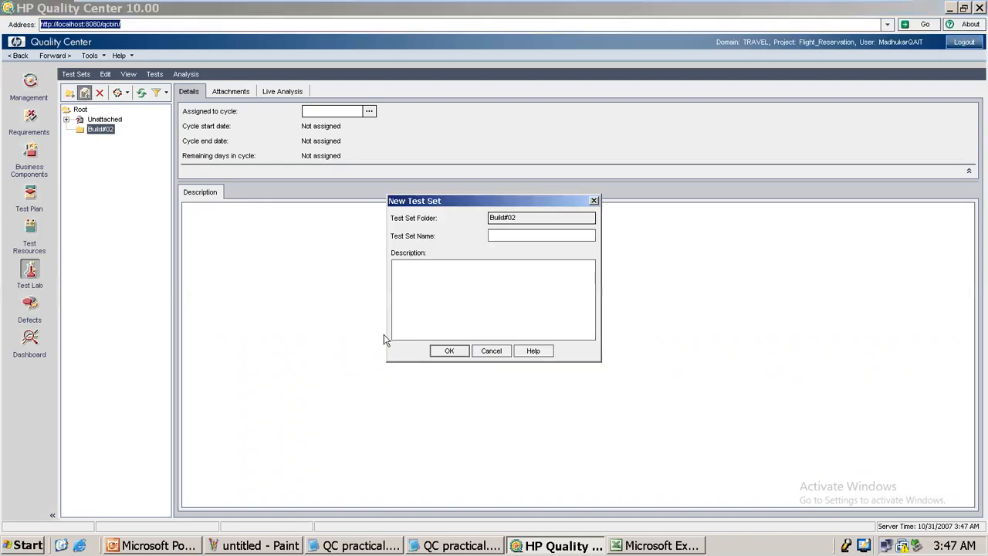
pyautogui.write('Regression')
pyautogui.write('Test')
pyautogui.write('S')
pyautogui.write('uite')
pyautogui.write('301')
pyautogui.press('BackSpace')
pyautogui.write('1')
pyautogui.click(453, 351)
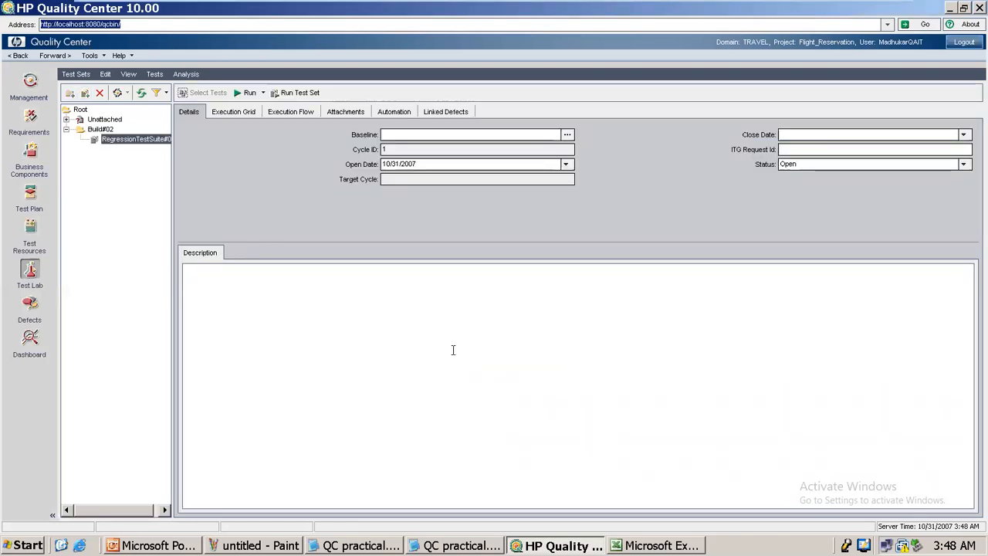
# Add test TC001_FR_Agent_Login_GUI from the FlightReservation Agent folder to the regression test set's execution grid.
pyautogui.click(233, 113)
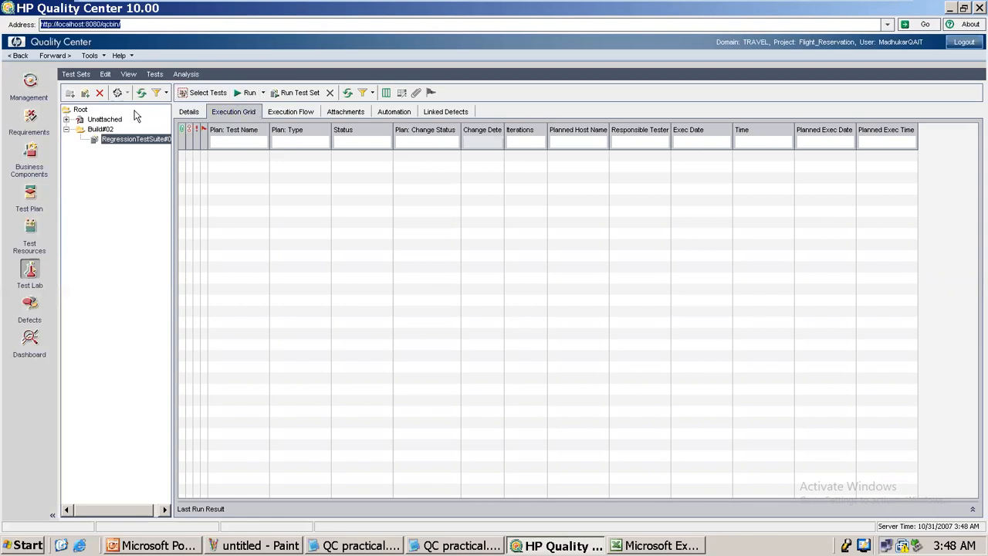
pyautogui.click(204, 96)
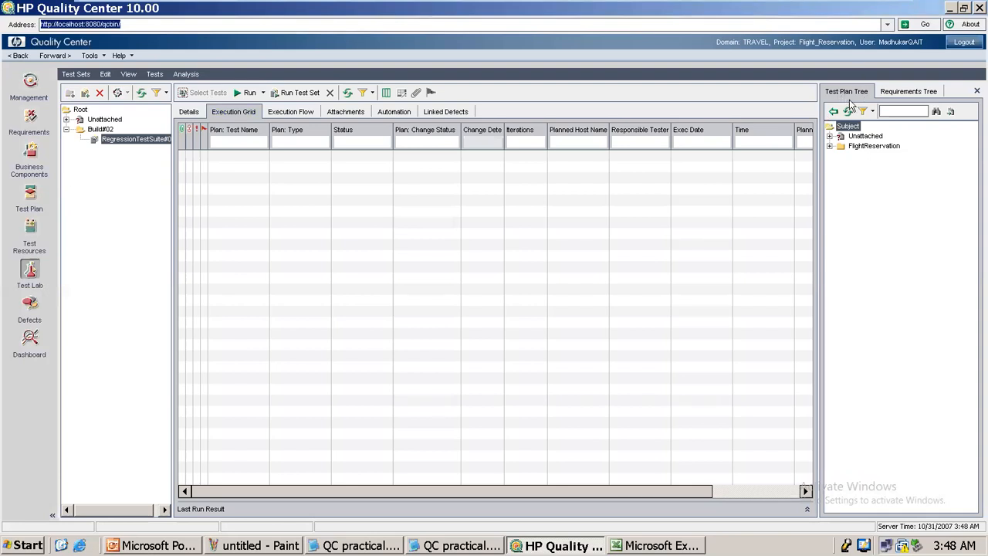
pyautogui.click(830, 146)
pyautogui.click(840, 157)
pyautogui.click(895, 167)
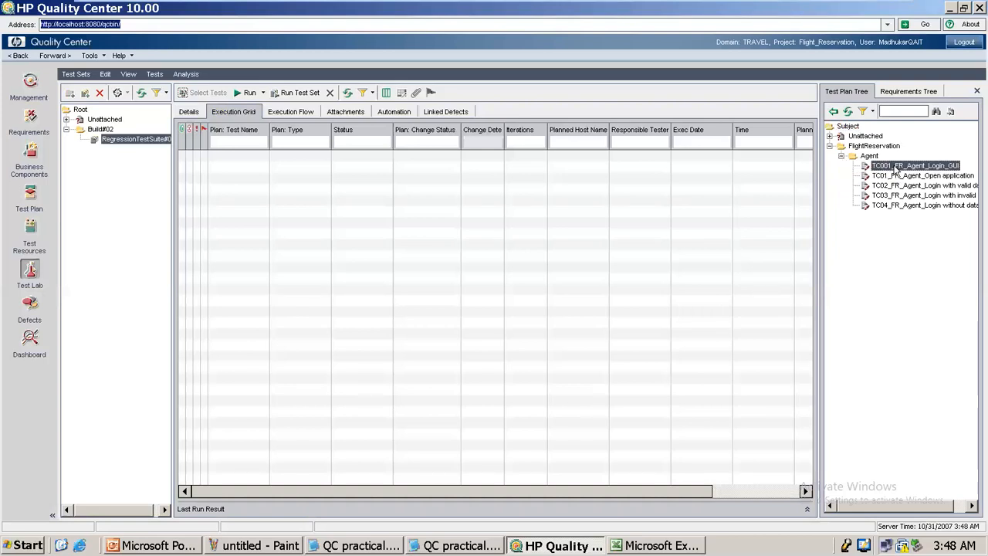
pyautogui.click(899, 177)
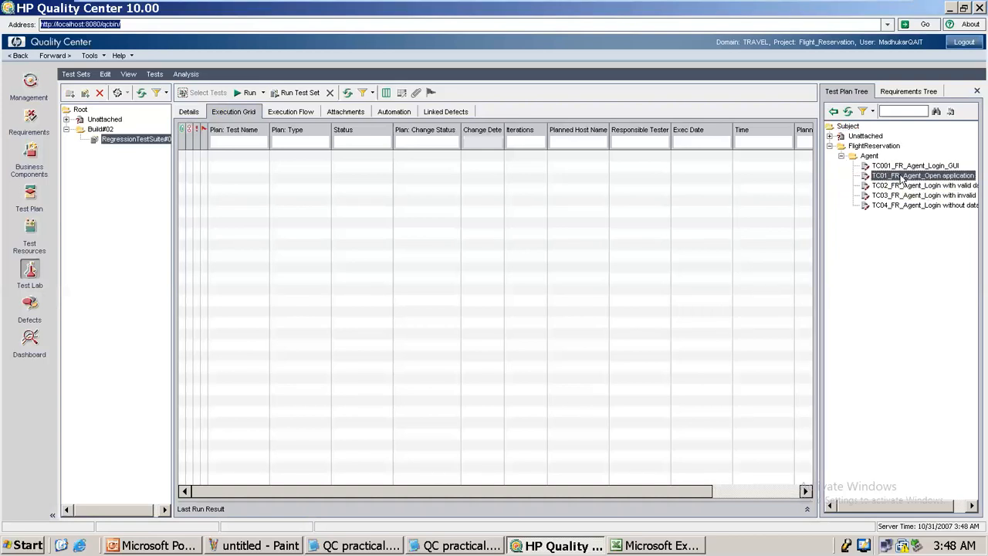
pyautogui.click(889, 167)
pyautogui.click(832, 111)
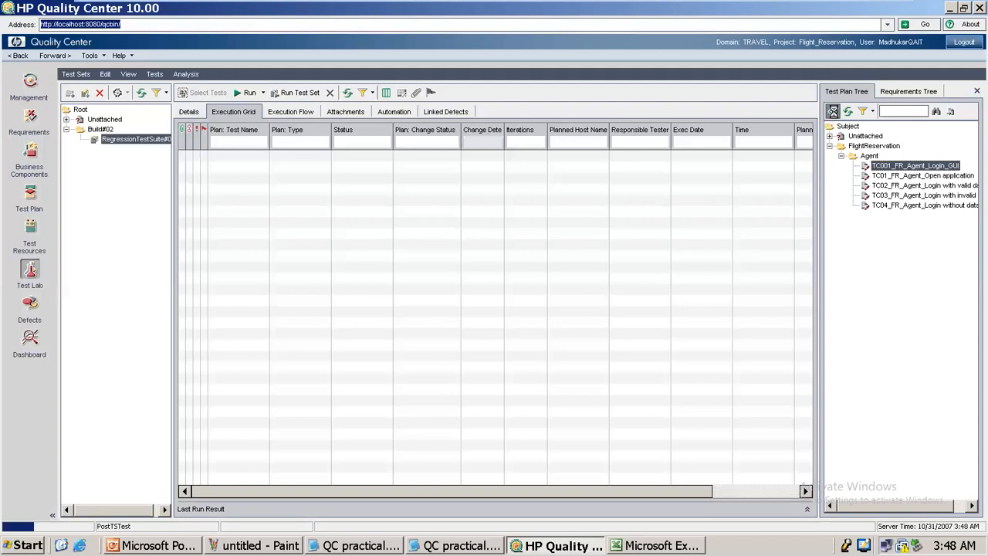
# Add tests TC03_FR_Agent_Login with invalid data and TC04_FR_Agent_Login without data to the test set.
pyautogui.click(888, 195)
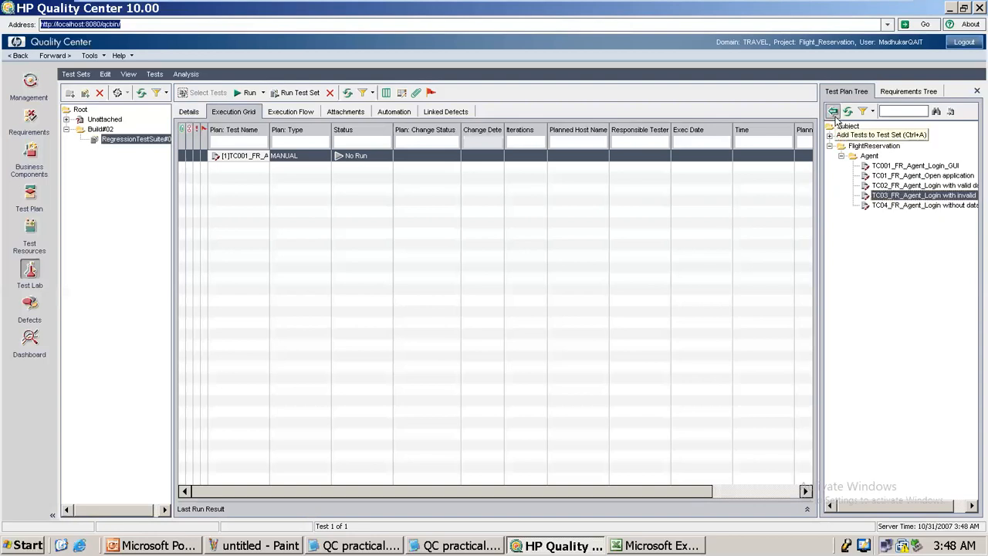
pyautogui.click(834, 112)
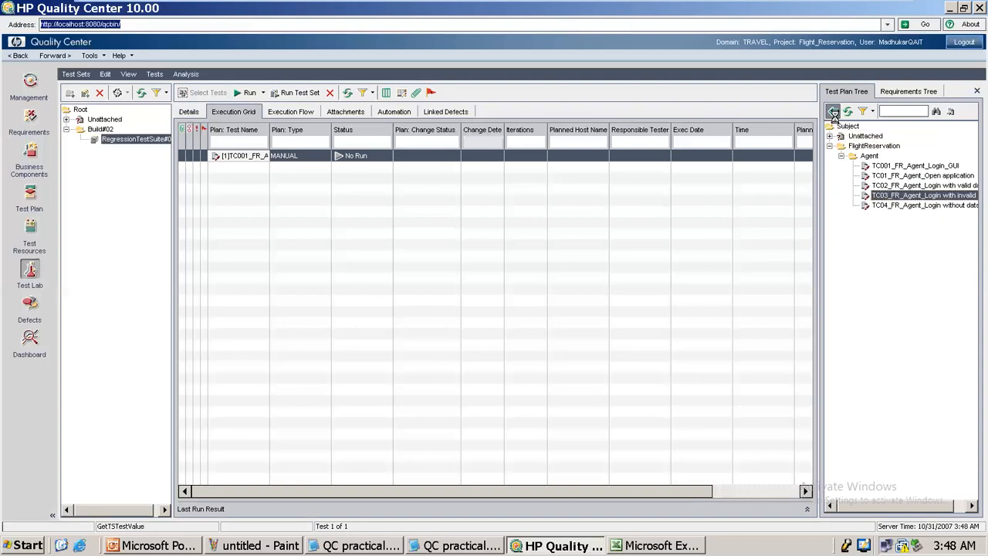
pyautogui.click(906, 205)
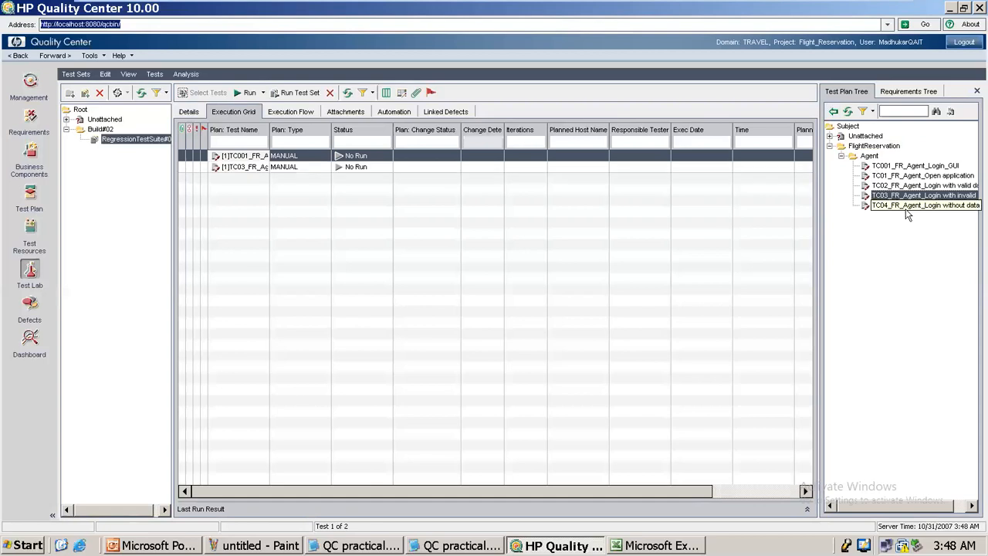
pyautogui.click(834, 112)
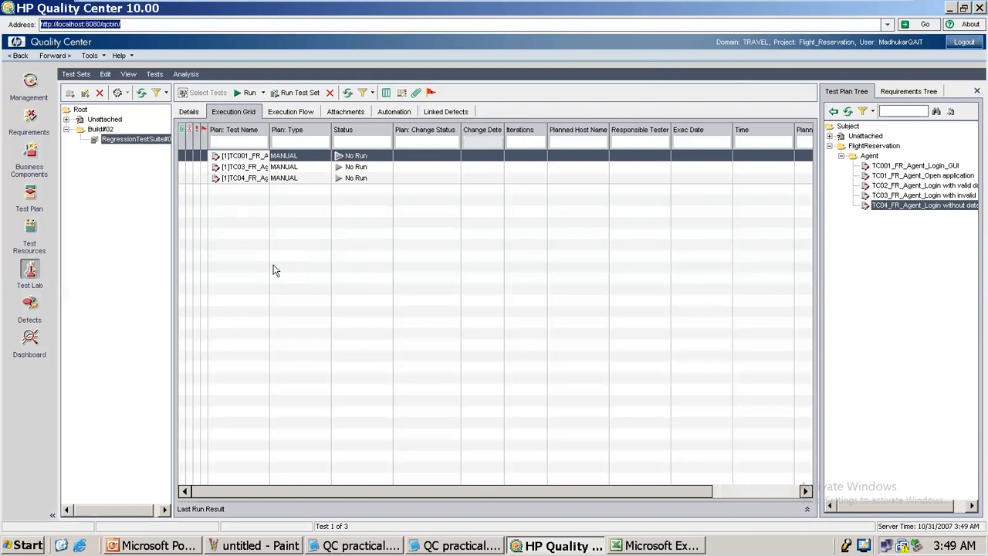
# Begin a manual run of test TC001_FR_Agent_Login_GUI from the execution grid.
pyautogui.click(262, 93)
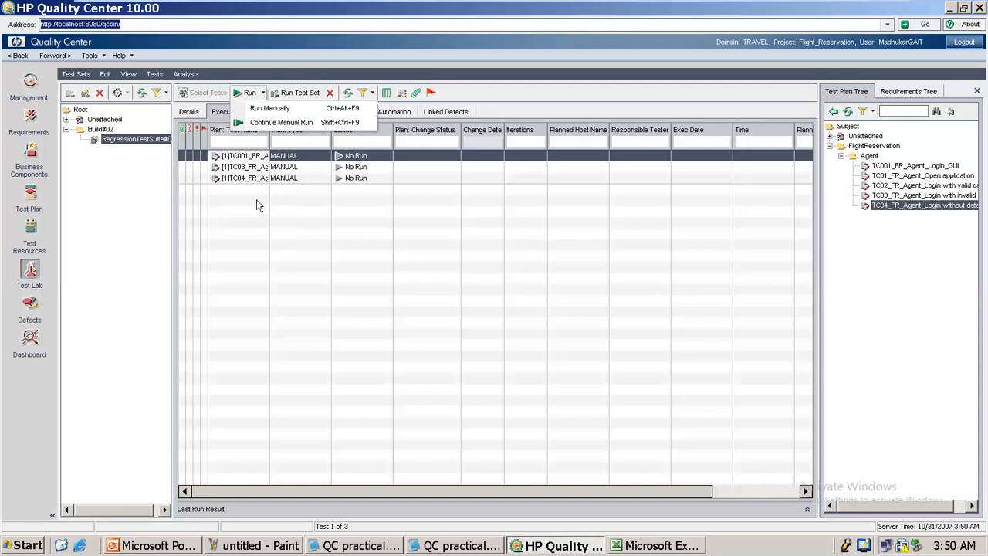
pyautogui.click(279, 109)
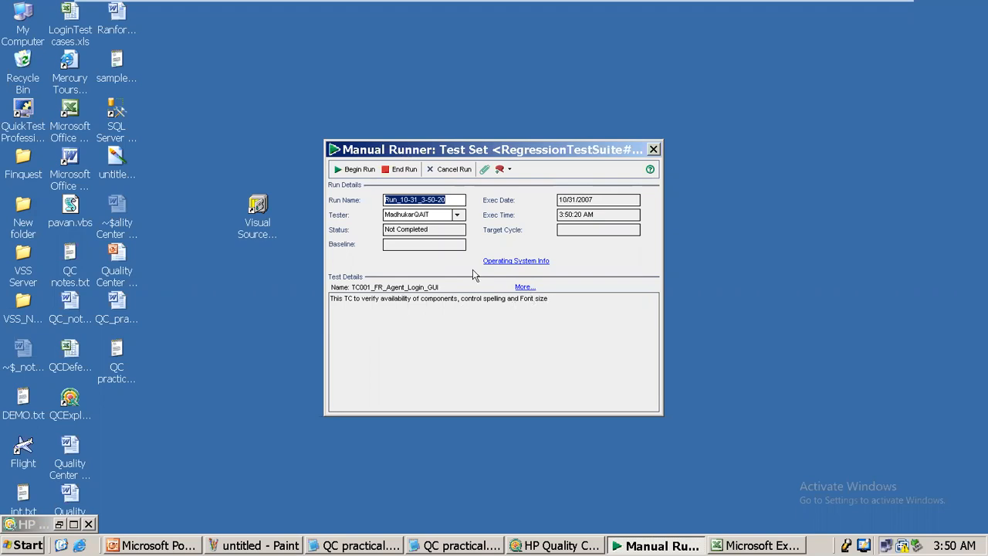
pyautogui.click(350, 166)
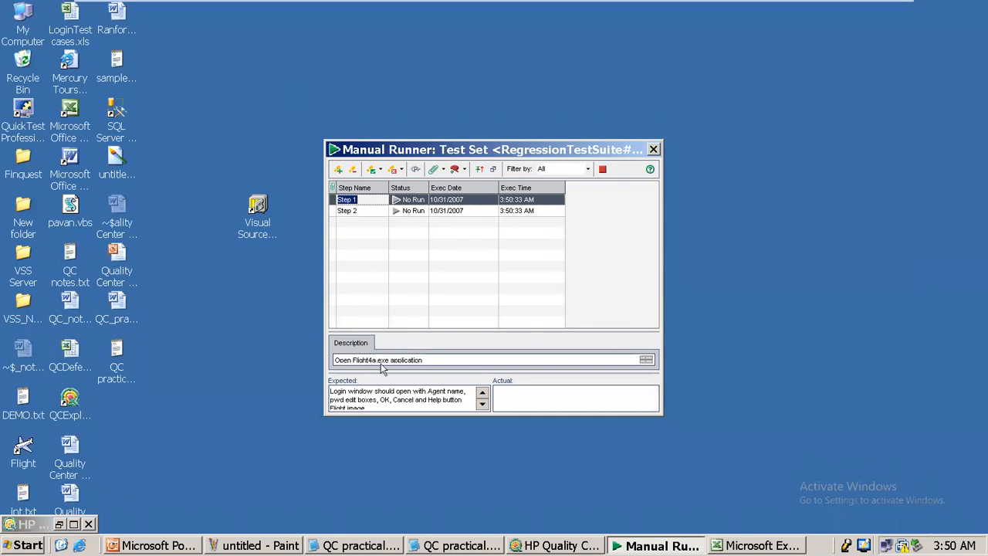
# Launch the Flight application beside the runner, enter "as per expectation" as the actual result of Step 1 and mark it passed.
pyautogui.doubleClick(21, 452)
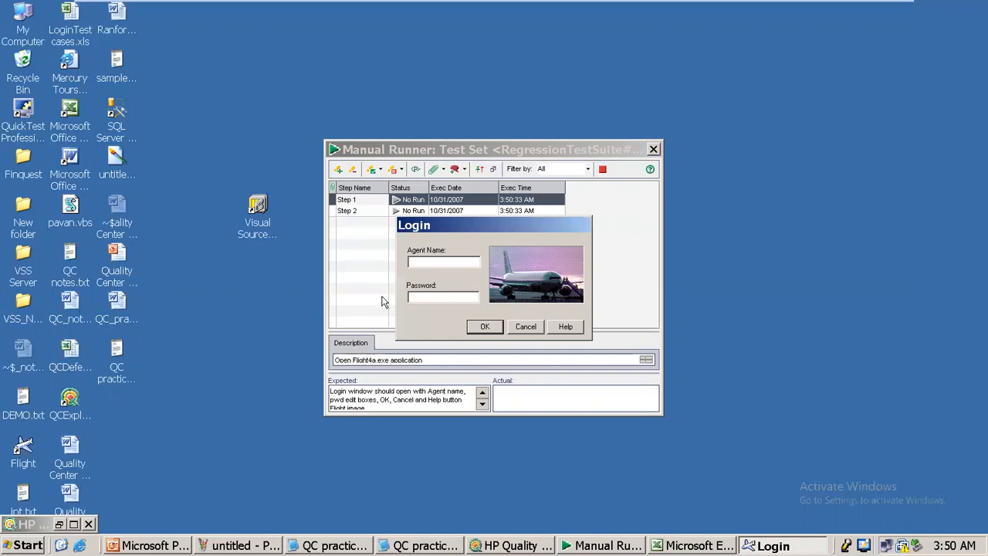
pyautogui.moveTo(434, 227); pyautogui.dragTo(748, 175)
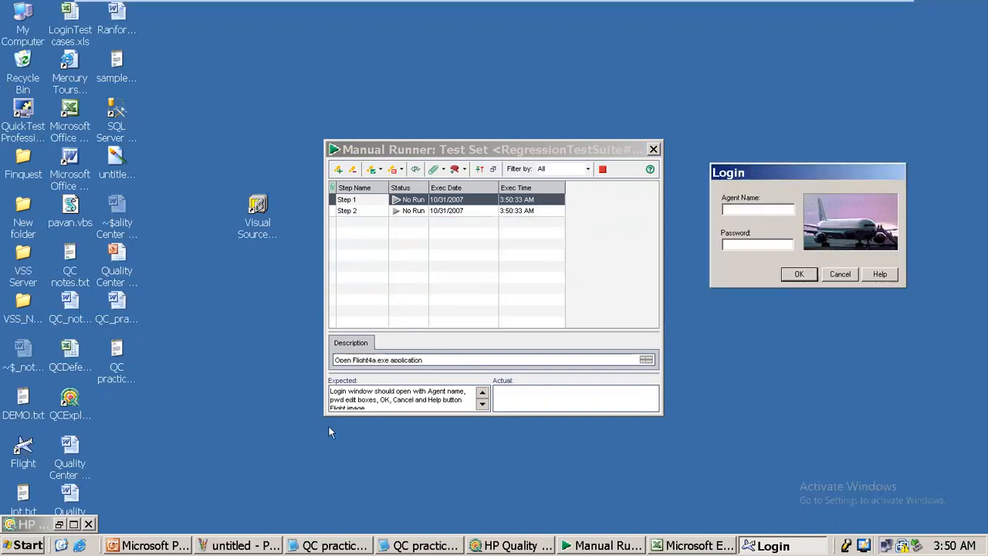
pyautogui.click(379, 405)
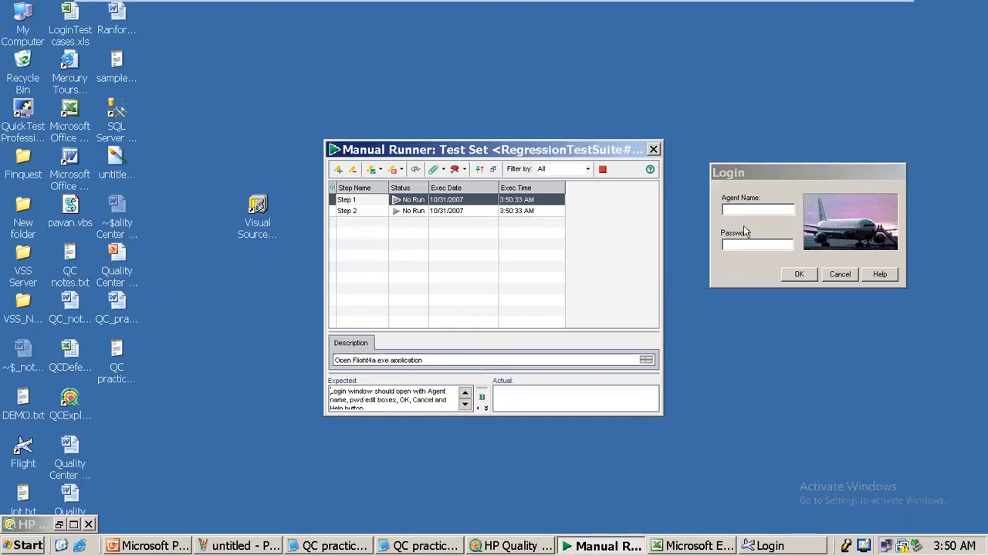
pyautogui.click(525, 394)
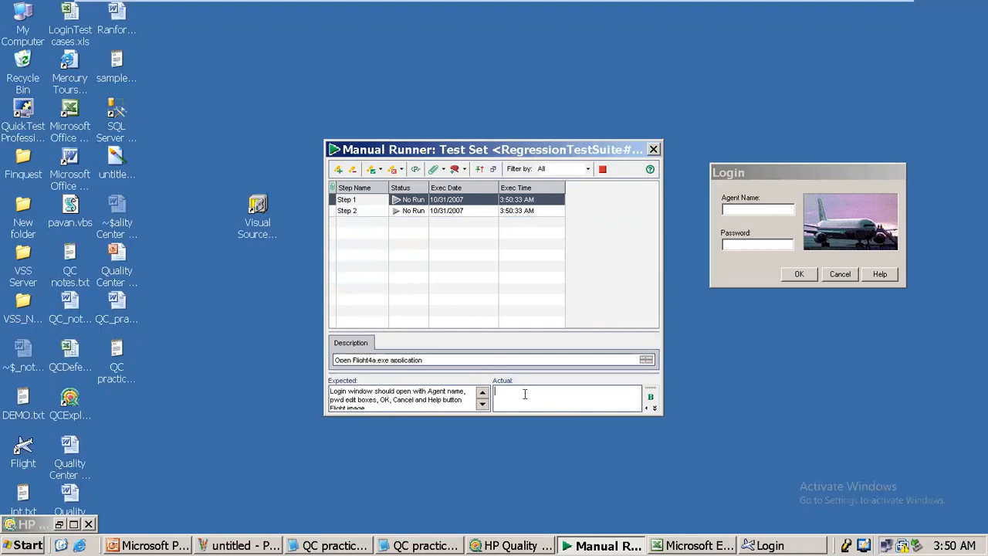
pyautogui.write('as per expectation')
pyautogui.click(371, 170)
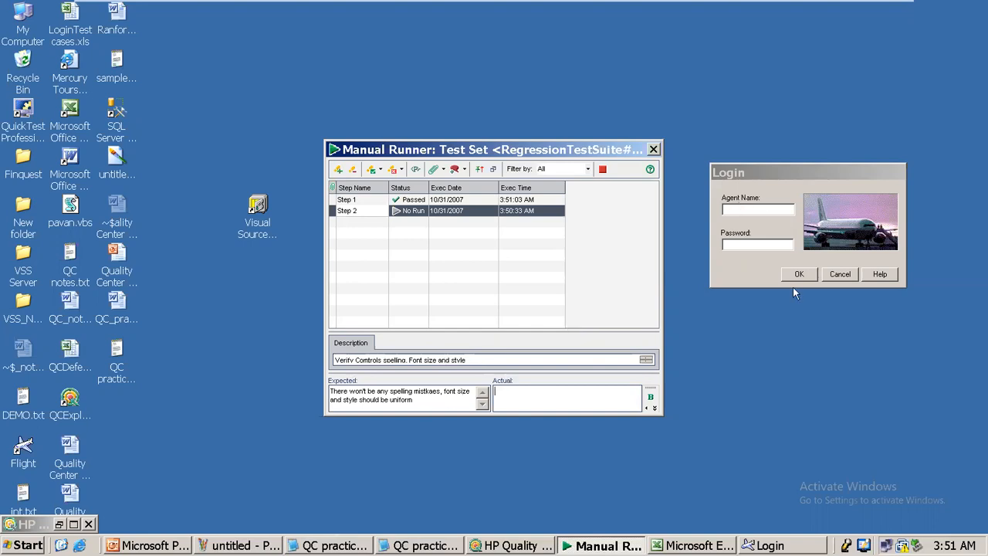
# Enter "as per expecttion" as the actual result of Step 2, mark it passed and end the run.
pyautogui.write('as per expecttion')
pyautogui.click(370, 168)
pyautogui.click(602, 170)
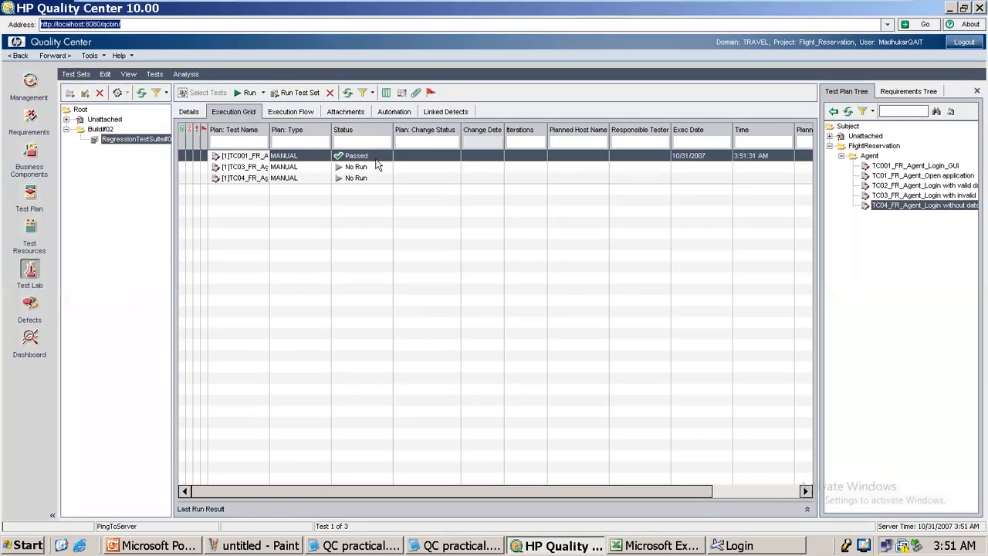
# Begin a manual run of test TC04_FR_Agent_Login without data from the execution grid.
pyautogui.click(292, 177)
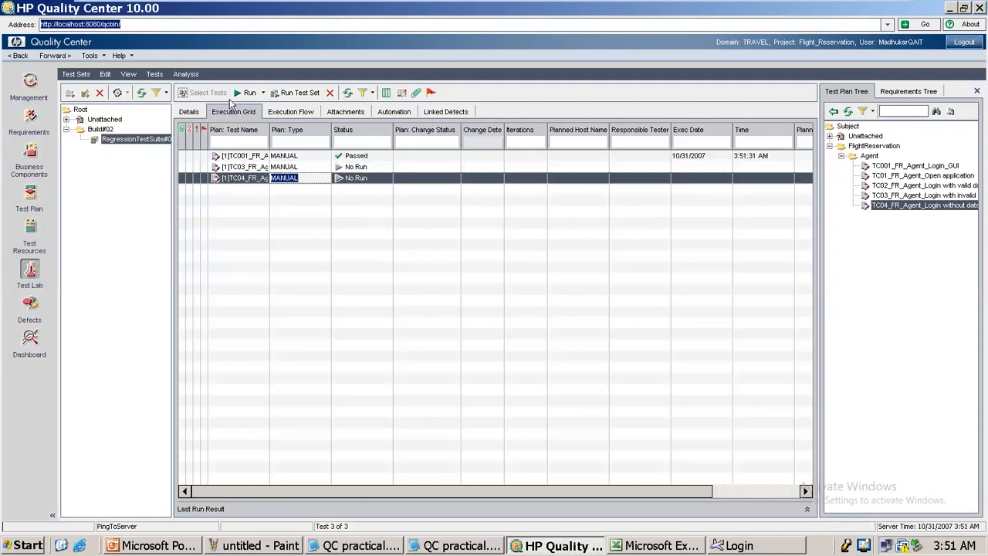
pyautogui.click(247, 93)
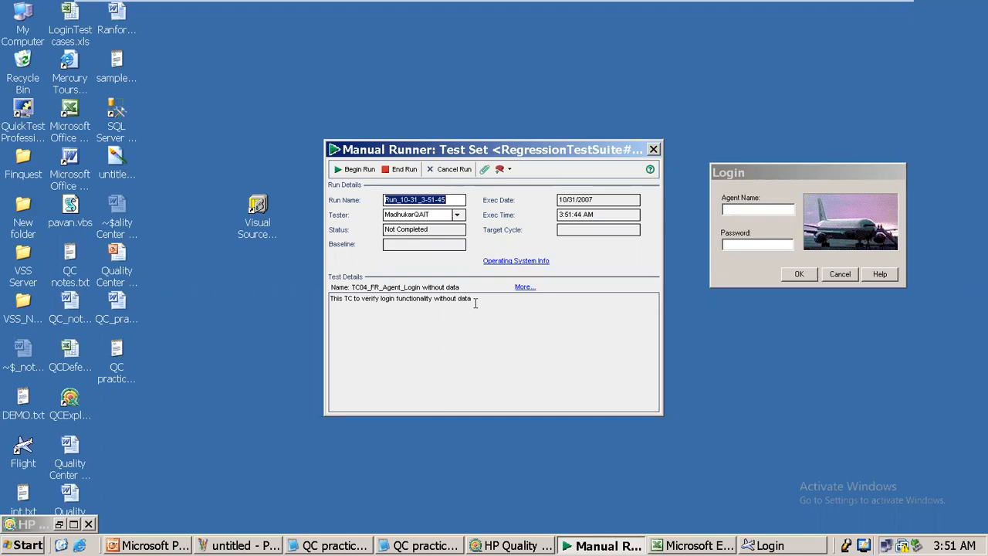
pyautogui.click(360, 170)
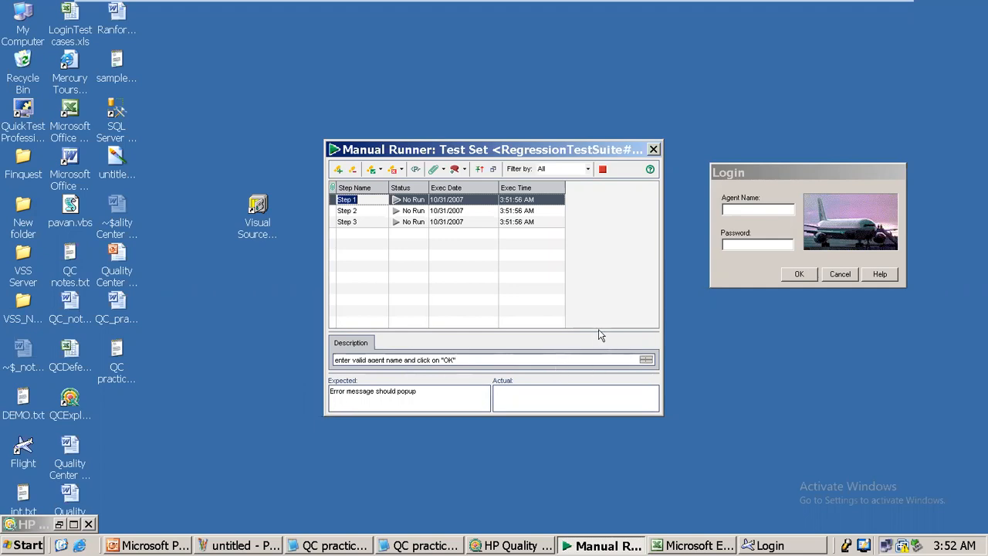
# Enlarge the runner's description and result areas, and submit the Flight login with a valid agent name and no password.
pyautogui.moveTo(595, 331); pyautogui.dragTo(594, 302)
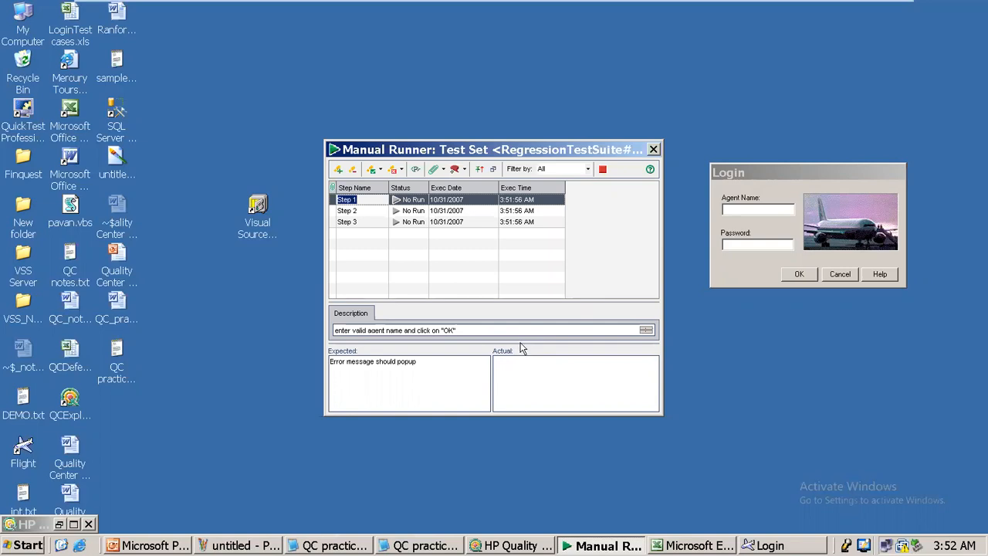
pyautogui.moveTo(520, 345); pyautogui.dragTo(521, 358)
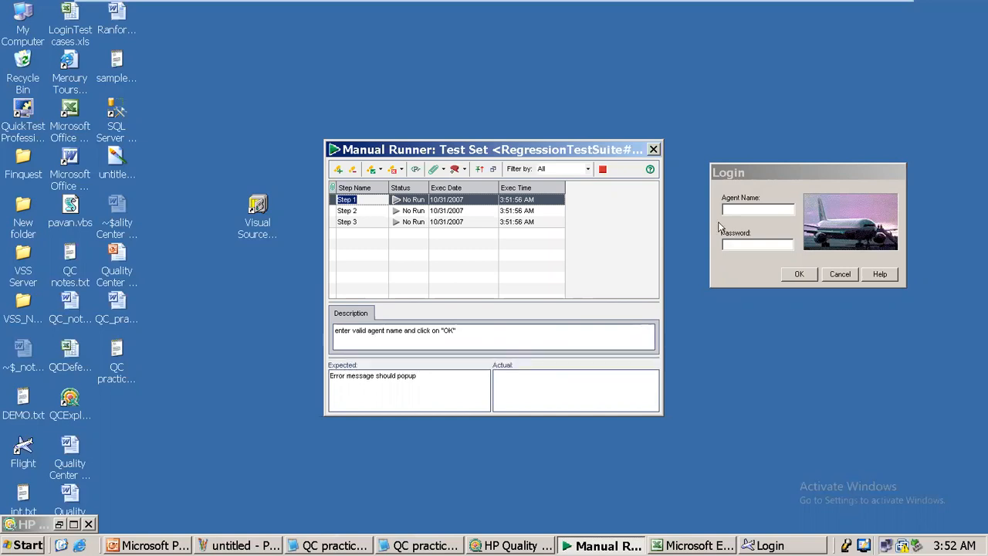
pyautogui.click(741, 209)
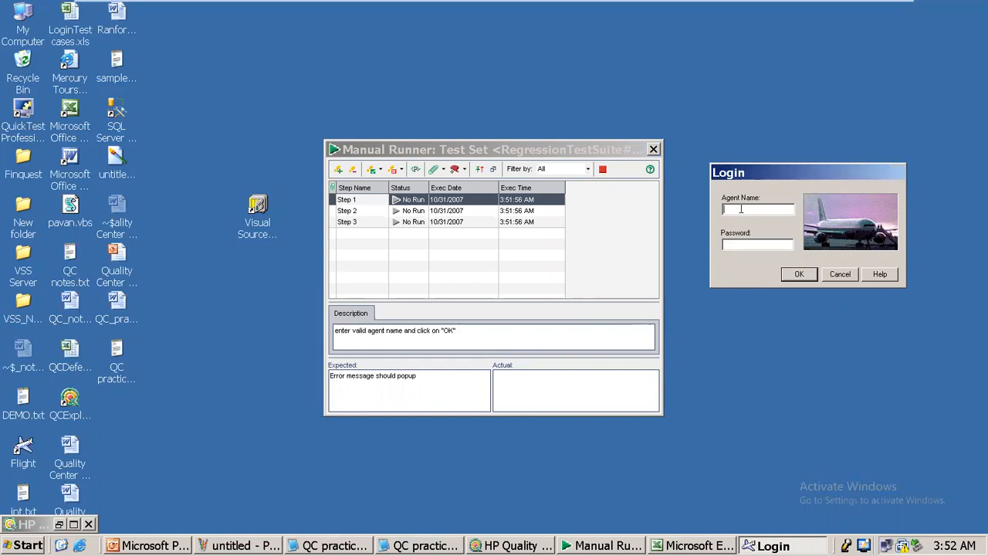
pyautogui.write('ab')
pyautogui.press('BackSpace')
pyautogui.write('Madhukar')
pyautogui.click(796, 276)
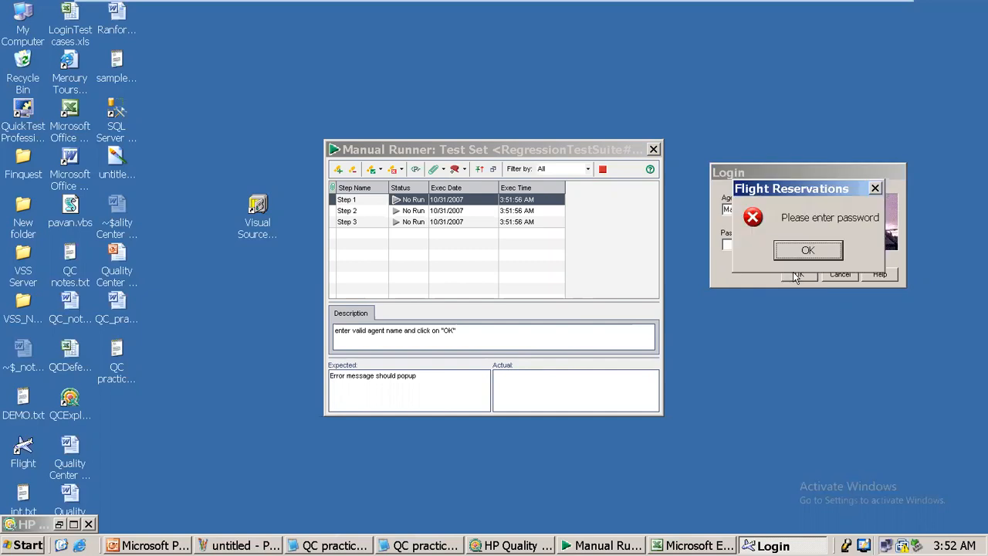
# Enter "Error msg displayed" as the actual result of Step 1, mark it passed and dismiss the Flight Reservations message.
pyautogui.click(547, 387)
pyautogui.write('Error msd')
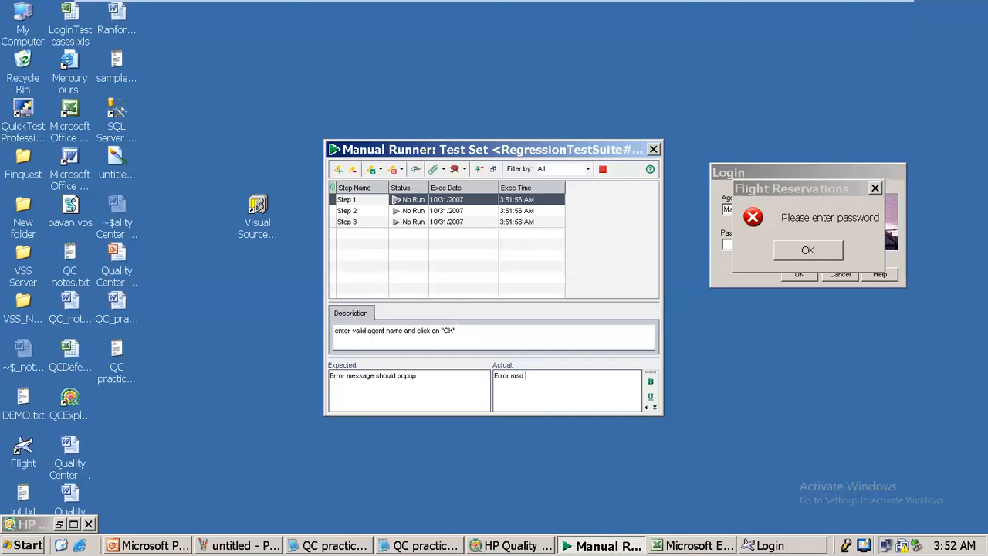
pyautogui.press('BackSpace')
pyautogui.write('g displayed')
pyautogui.click(371, 170)
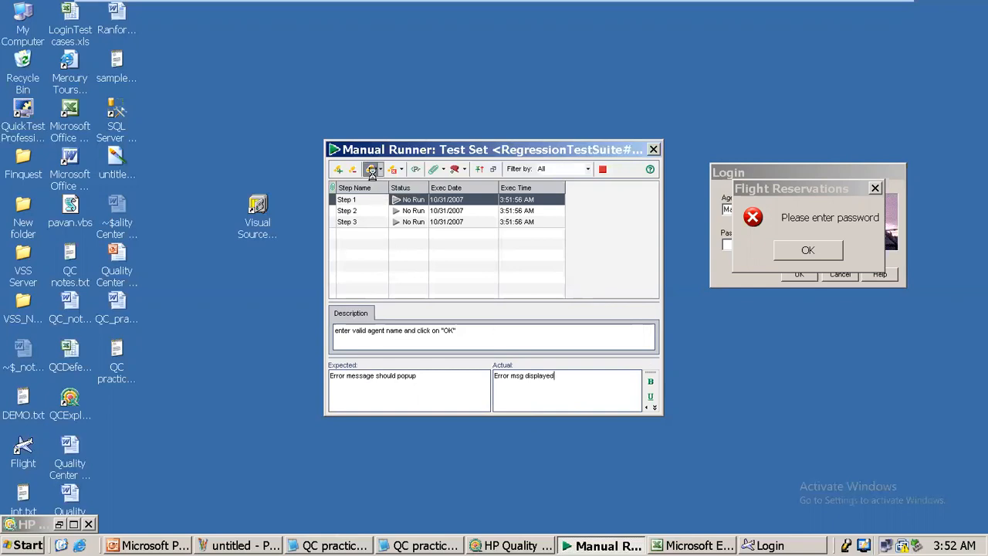
pyautogui.click(806, 257)
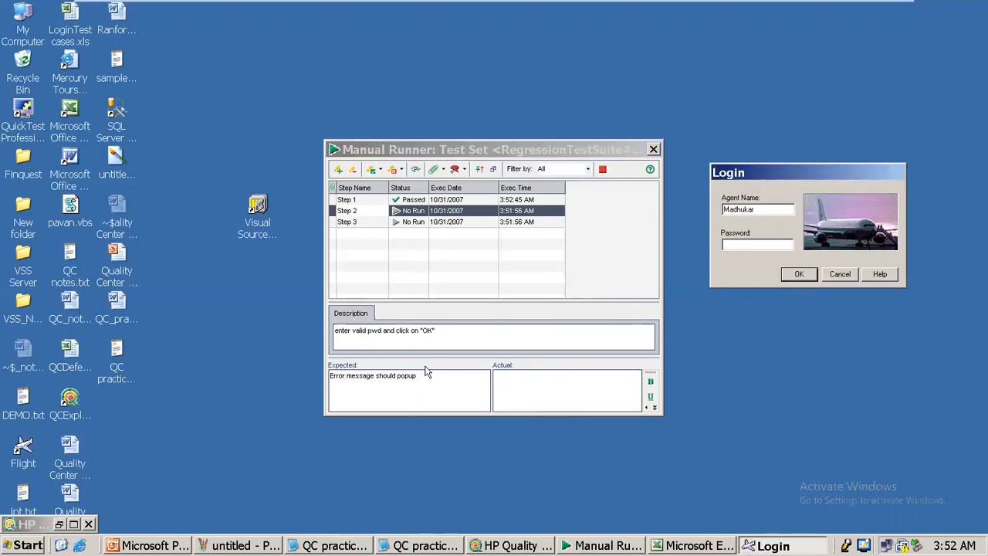
# Clear the agent name in the Flight login, enter the valid password and submit it.
pyautogui.moveTo(758, 207); pyautogui.dragTo(694, 211)
pyautogui.press('Delete')
pyautogui.click(729, 246)
pyautogui.write('mercury')
pyautogui.click(797, 274)
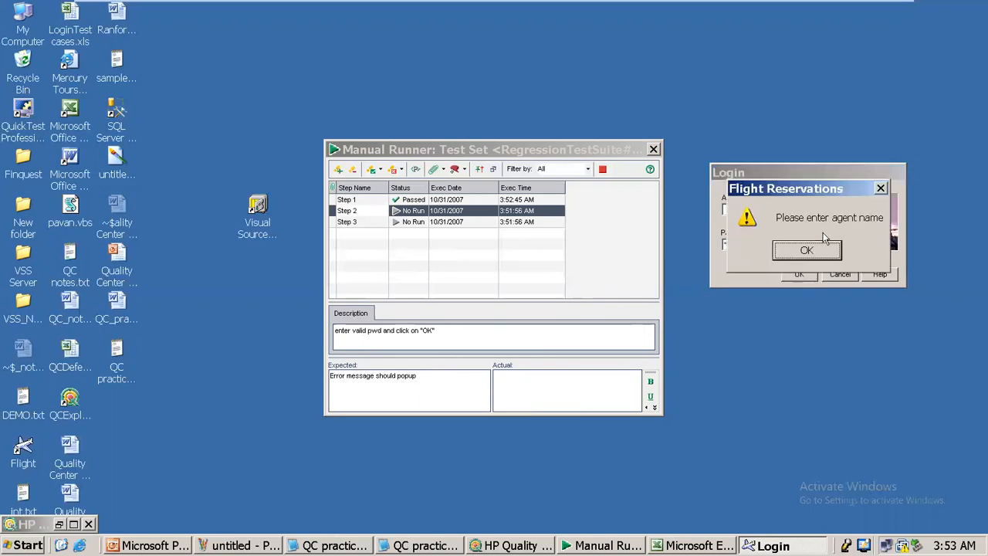
# Enter "Error message displayed" as the actual result of Step 2, dismiss the Flight message and mark the step failed.
pyautogui.click(499, 378)
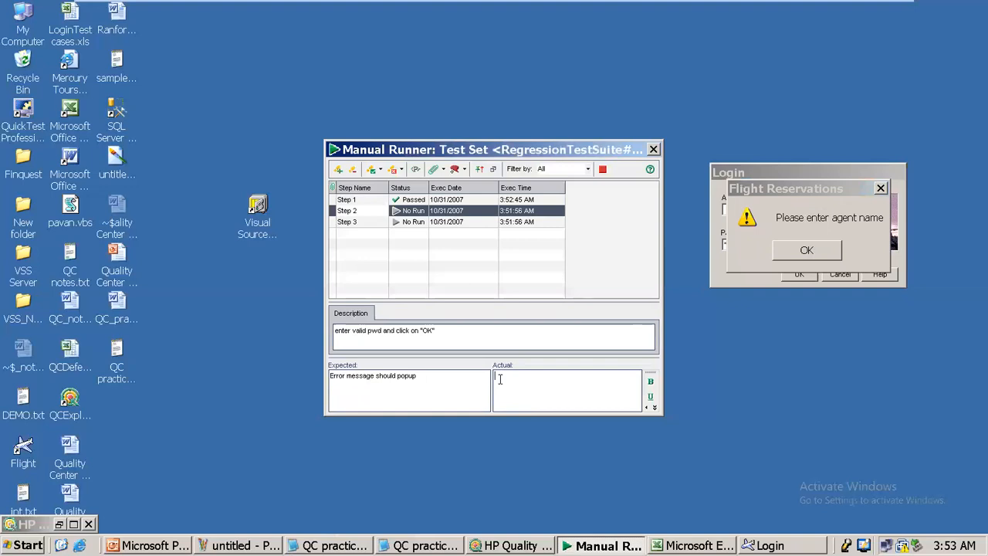
pyautogui.write('rror')
pyautogui.press('BackSpace')
pyautogui.press('BackSpace')
pyautogui.press('BackSpace')
pyautogui.write('Error message displayed')
pyautogui.click(815, 255)
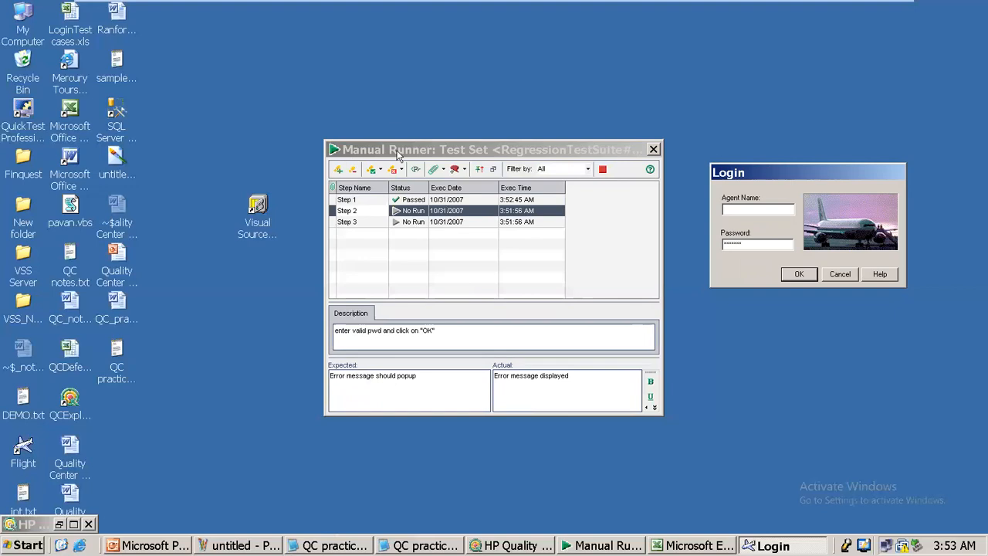
pyautogui.click(393, 173)
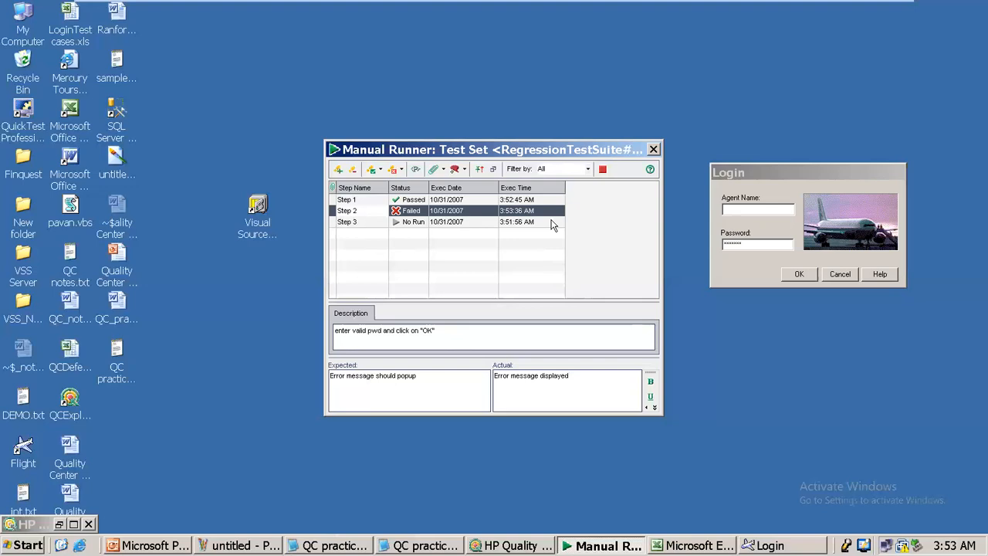
# Log a defect from Step 2 with summary "Application not providing any eeor msg while perfoming long operation without Agent name" and severity 1-Low.
pyautogui.click(455, 170)
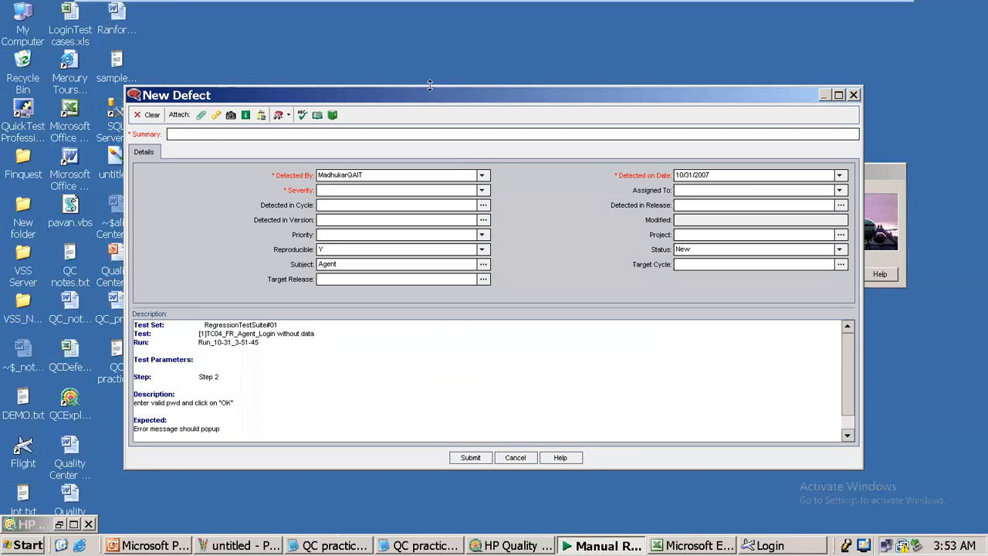
pyautogui.moveTo(426, 92); pyautogui.dragTo(321, 60)
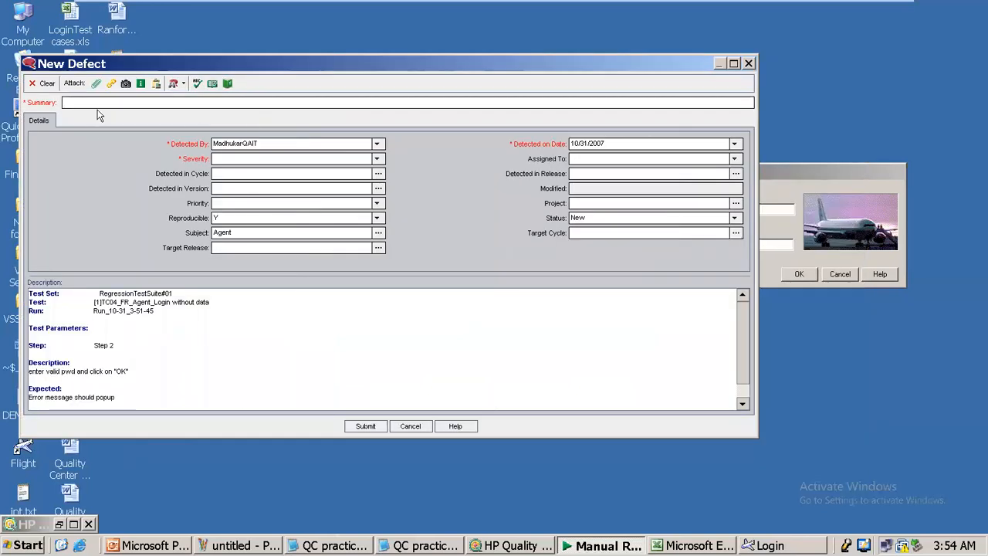
pyautogui.write('Application not providing any eeor msg while perfo')
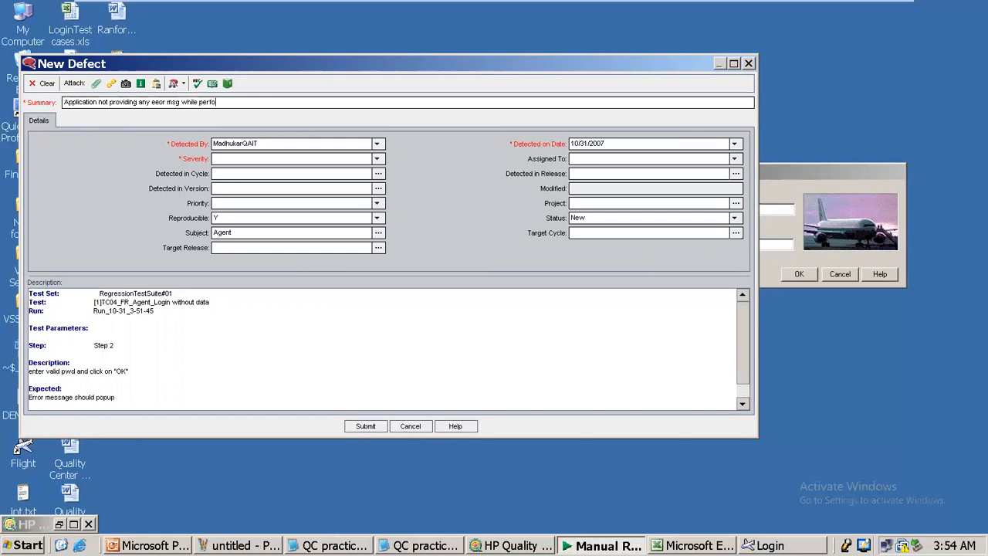
pyautogui.write('ming long operation without Agent name')
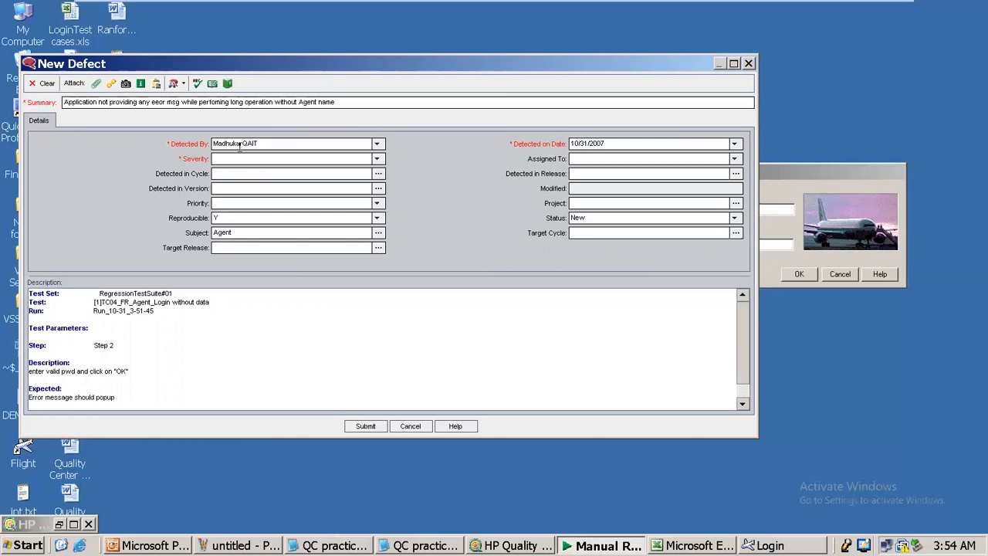
pyautogui.click(379, 159)
pyautogui.click(223, 170)
# Retry the Flight login without an agent name, dismiss the message and return to the New Defect form.
pyautogui.click(787, 170)
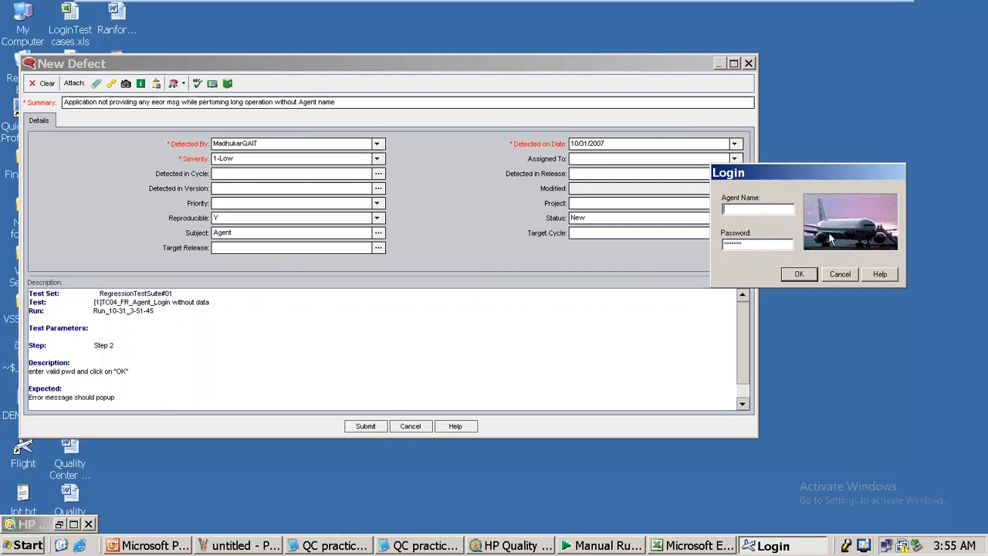
pyautogui.click(799, 276)
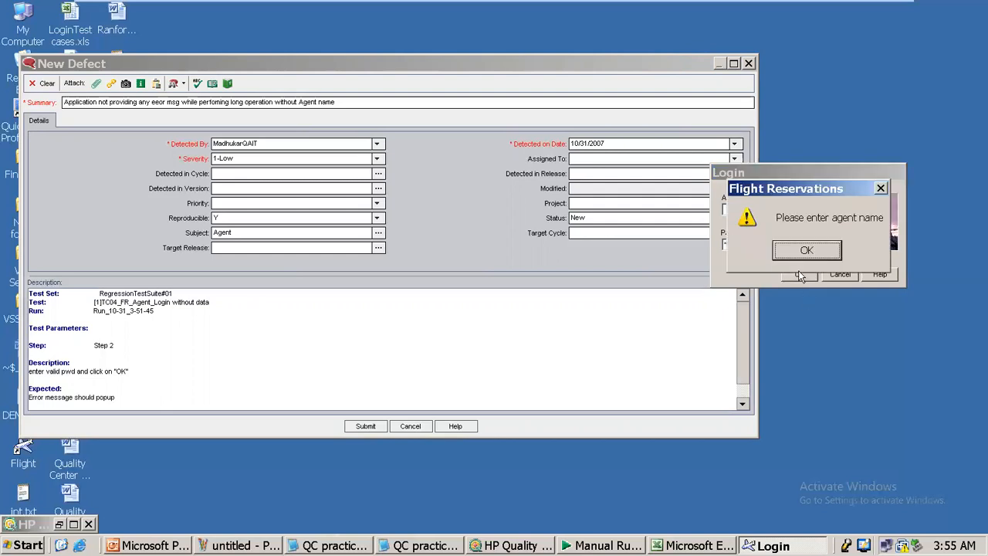
pyautogui.click(816, 246)
pyautogui.click(523, 244)
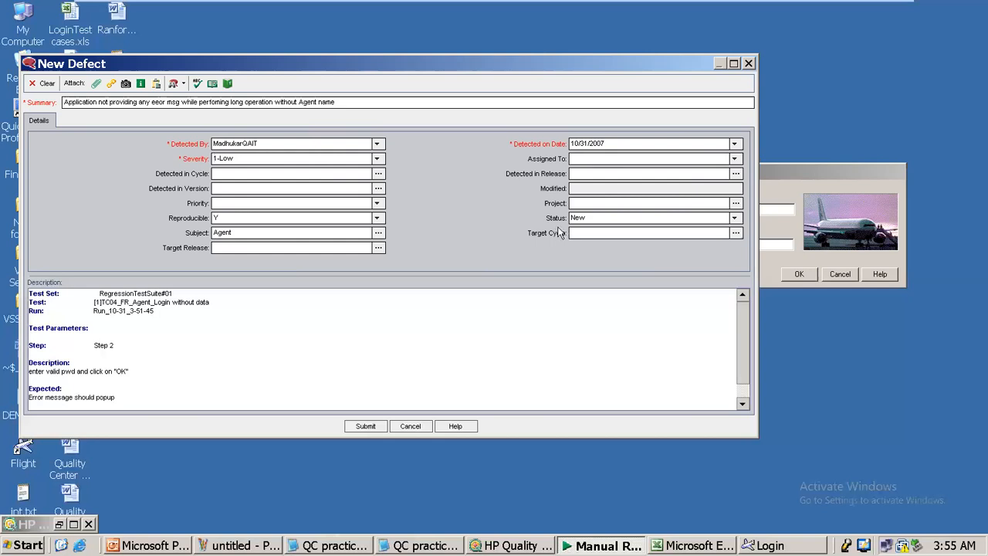
# Review the defect's available Status options and leave it as New.
pyautogui.click(734, 219)
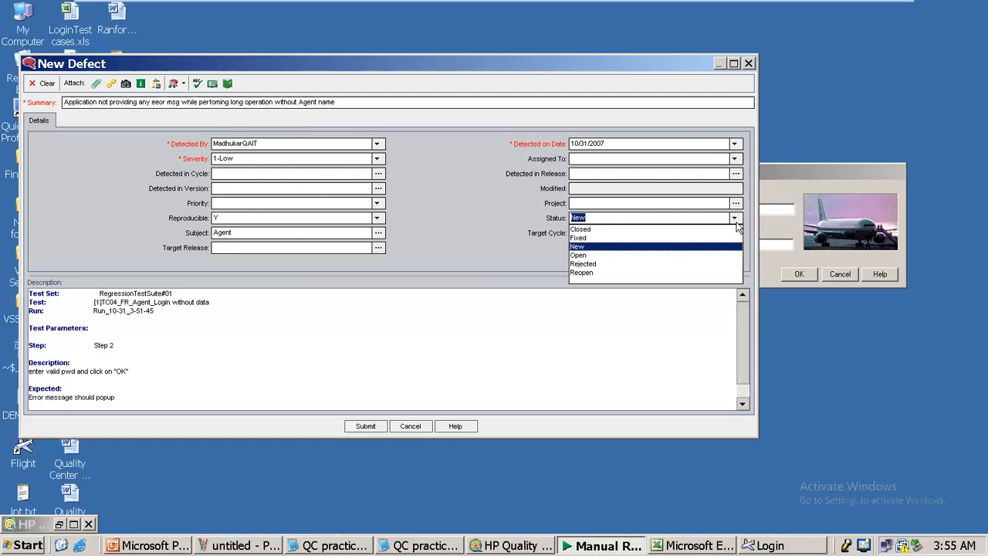
pyautogui.click(736, 222)
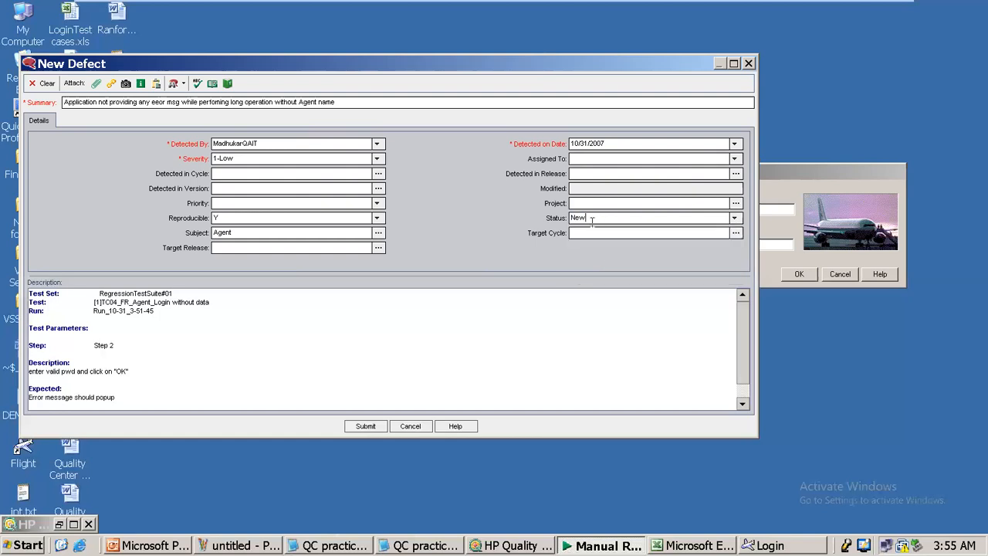
pyautogui.click(734, 220)
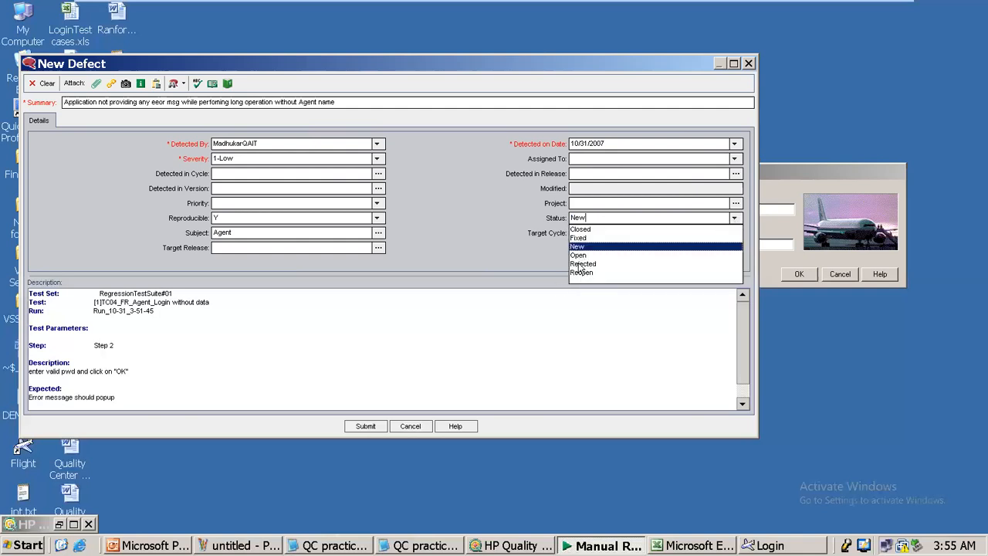
pyautogui.click(410, 220)
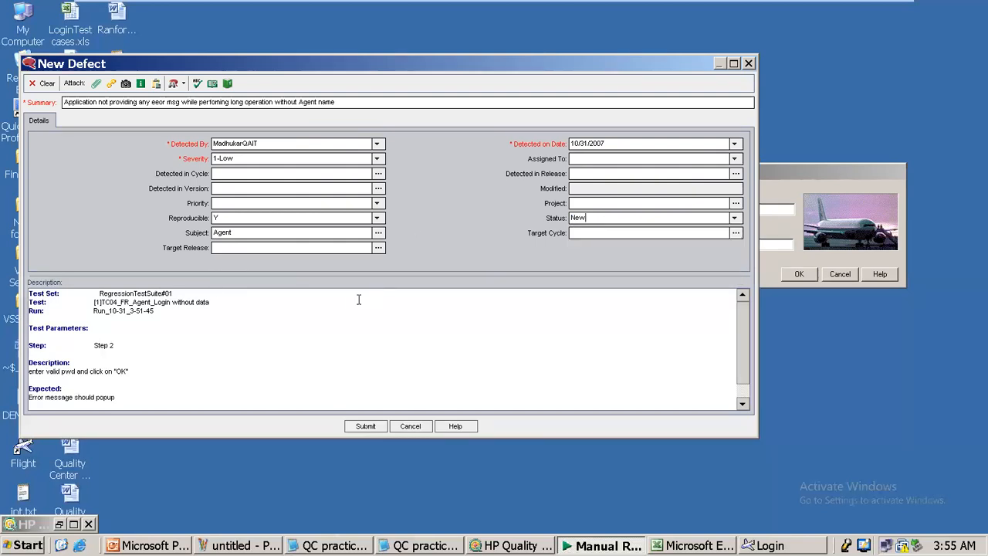
# Attach a snapshot of the Flight Login window to the defect and view the captured image full screen.
pyautogui.click(124, 85)
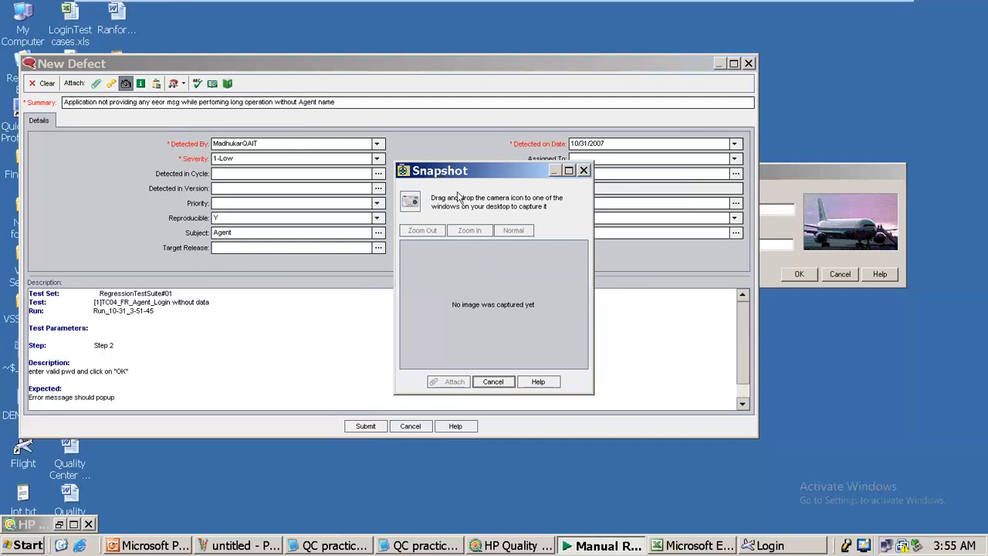
pyautogui.moveTo(417, 207); pyautogui.dragTo(786, 173)
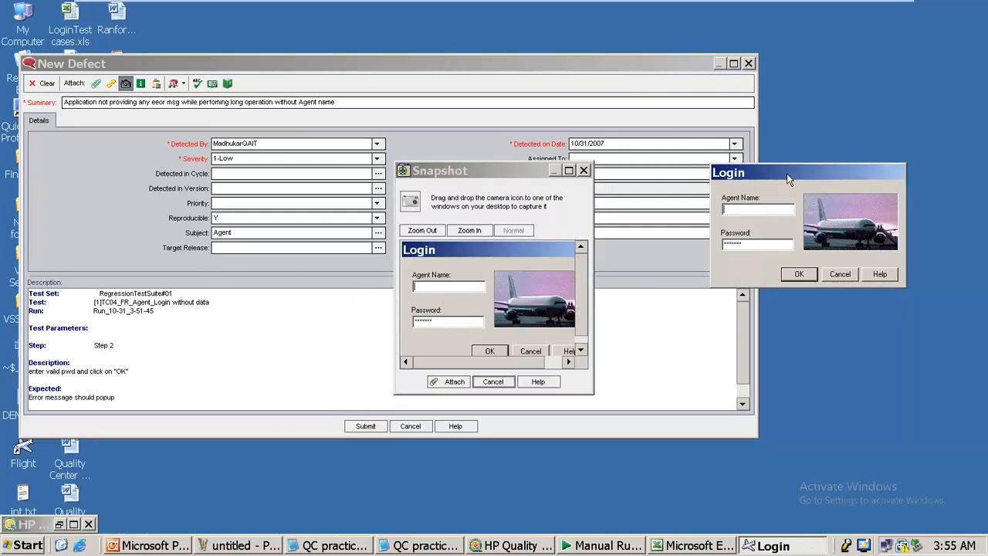
pyautogui.click(452, 381)
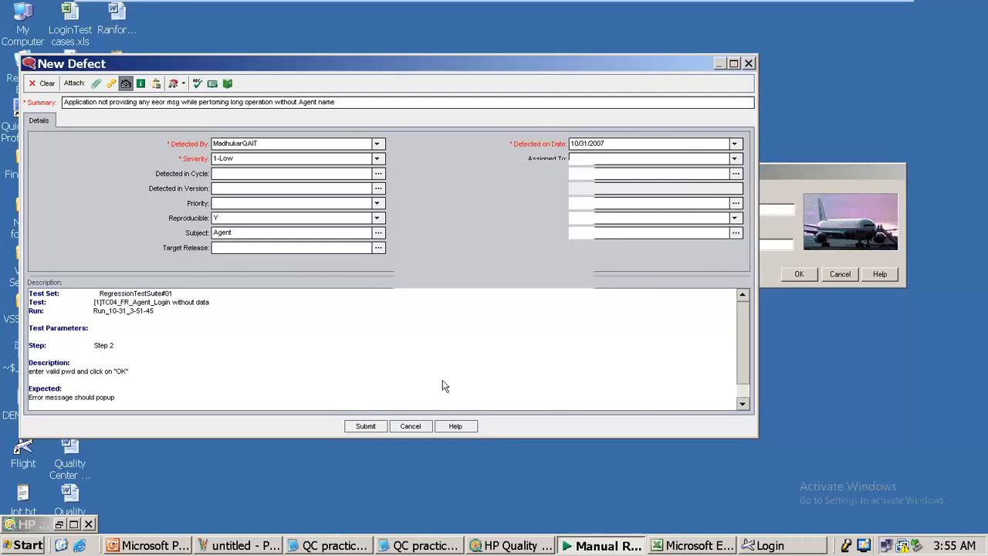
pyautogui.doubleClick(44, 257)
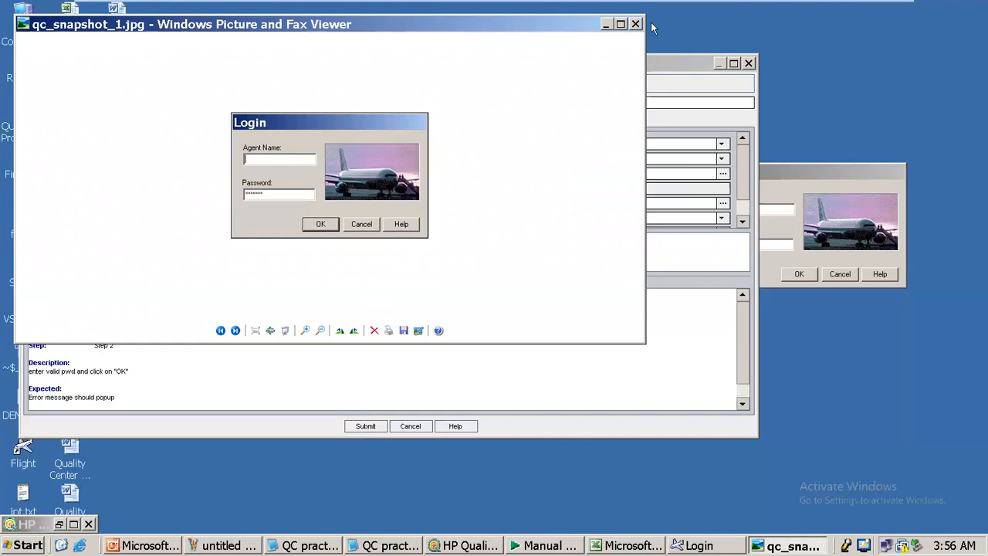
pyautogui.click(620, 24)
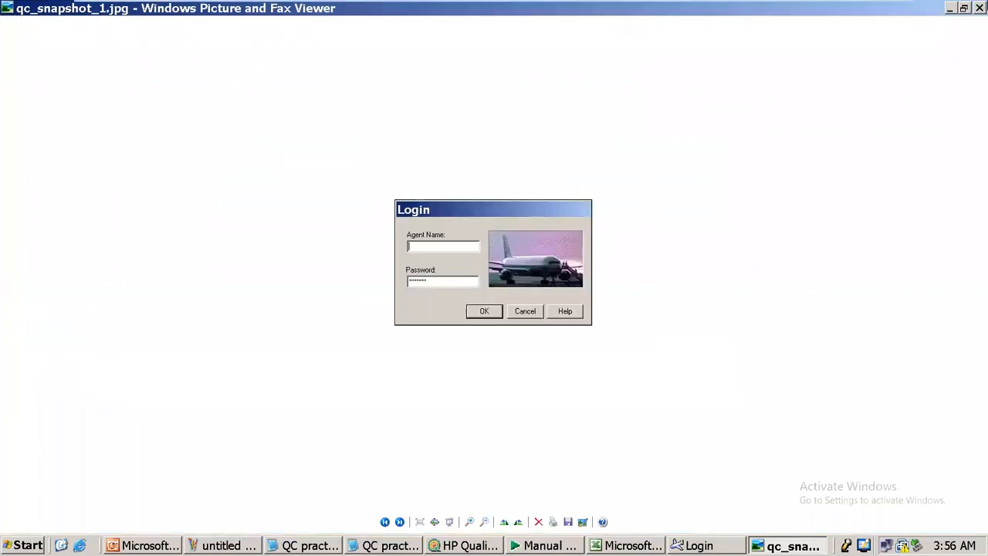
pyautogui.click(980, 8)
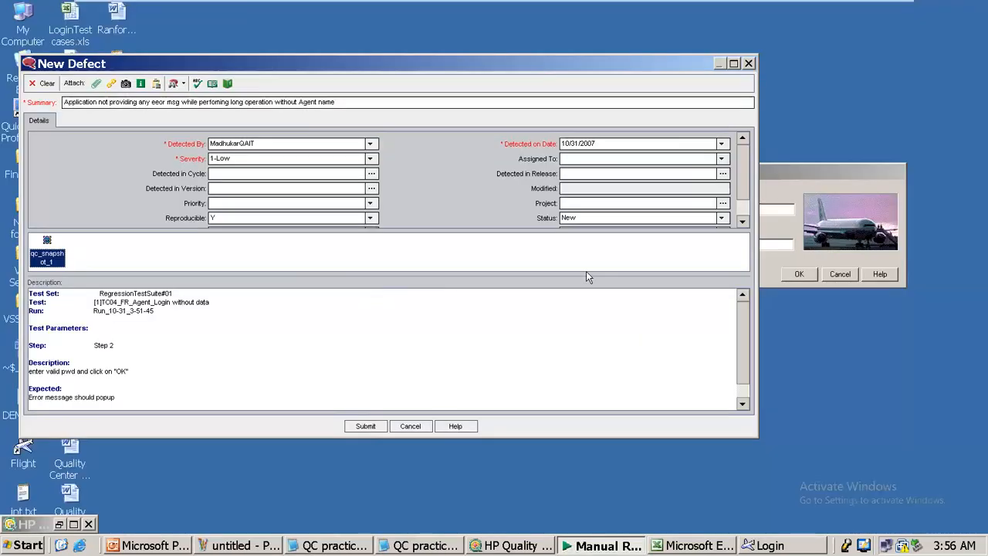
# Submit the defect and end the manual run of TC04_FR_Agent_Login without data.
pyautogui.click(360, 427)
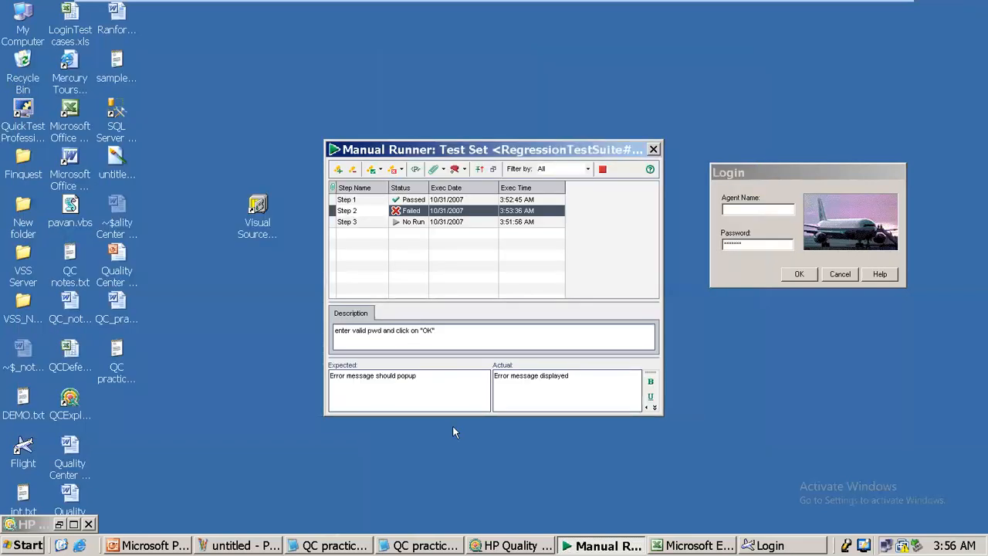
pyautogui.click(603, 170)
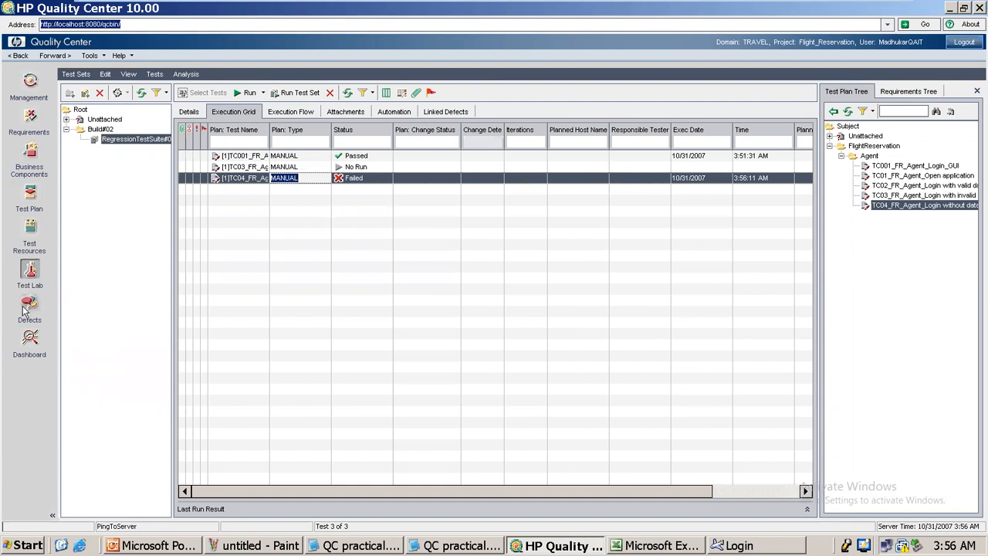
# Review the Test Lab and Defects notes in QC practical.txt in Notepad, and return to Quality Center.
pyautogui.click(443, 548)
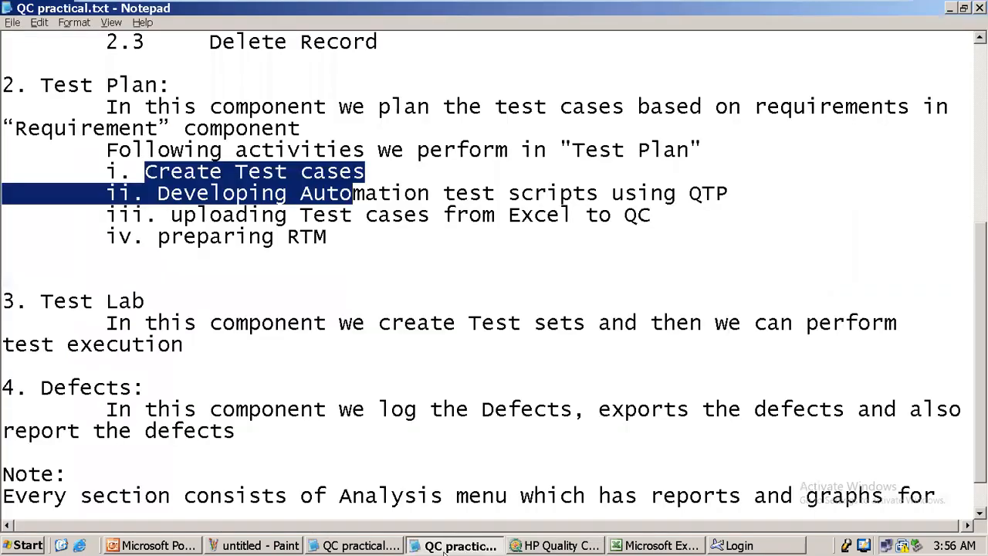
pyautogui.moveTo(70, 299); pyautogui.dragTo(111, 300)
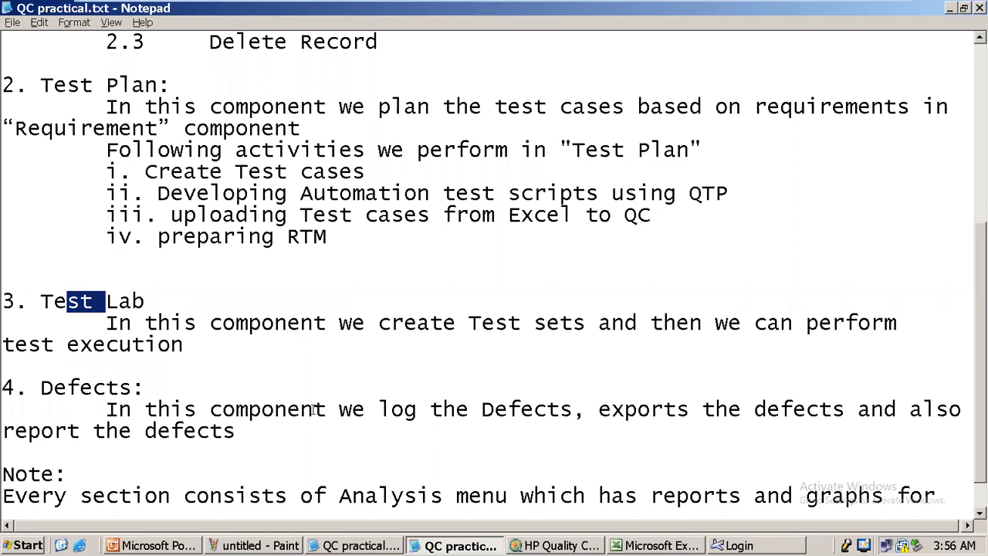
pyautogui.click(952, 9)
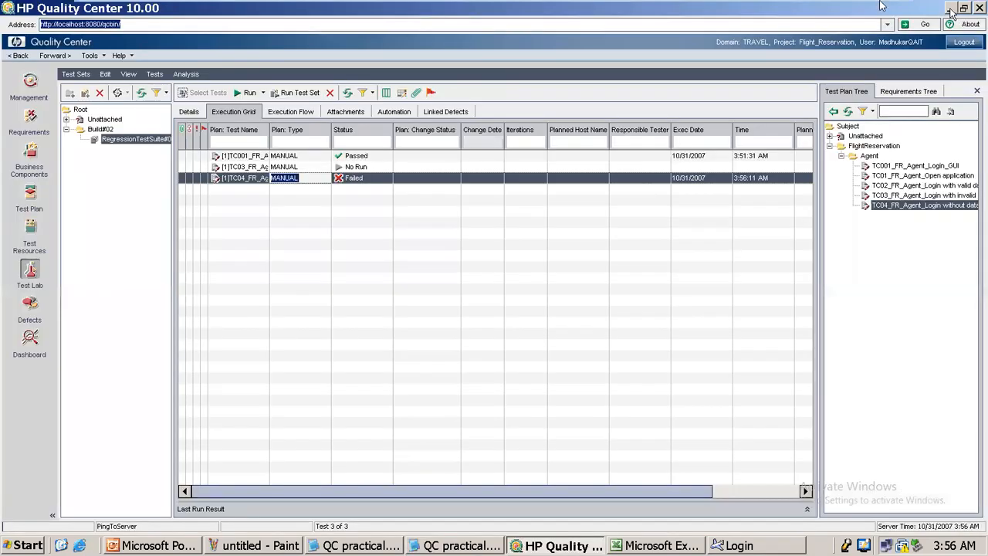
# Open the Defects module and view the blank New Defect form, closing it without submitting.
pyautogui.click(29, 304)
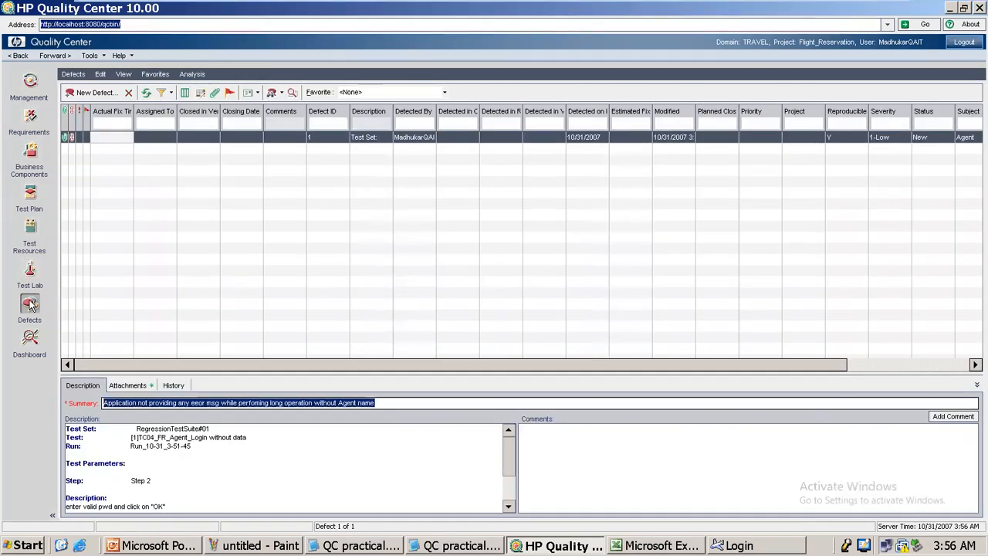
pyautogui.click(87, 94)
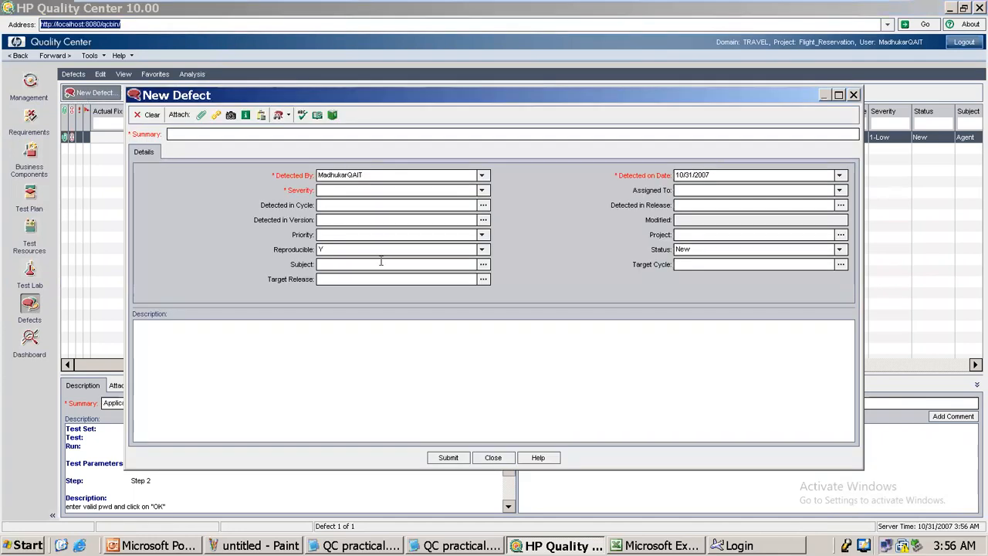
pyautogui.click(854, 95)
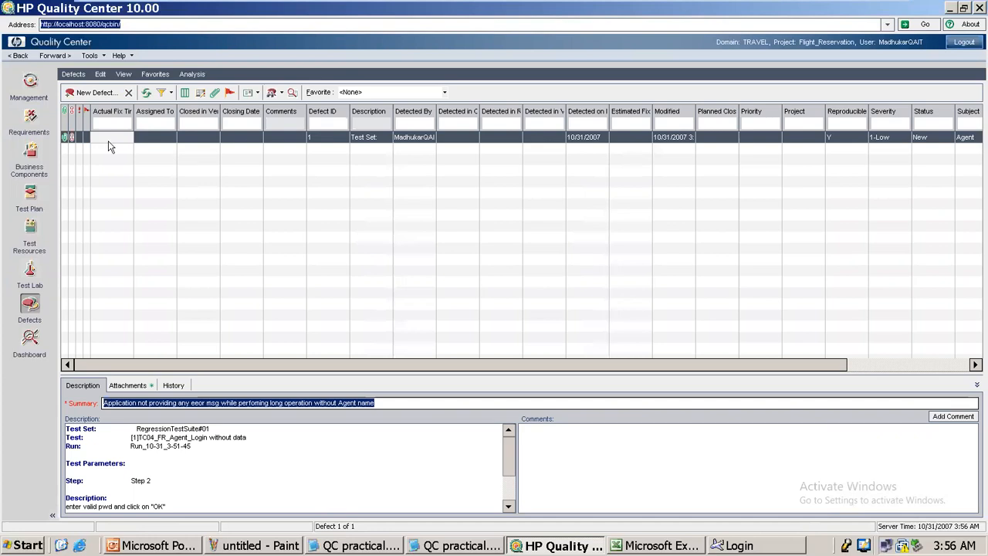
# Export all defects from the grid to QCDefect.xls on the Desktop, replacing the existing file.
pyautogui.click(74, 75)
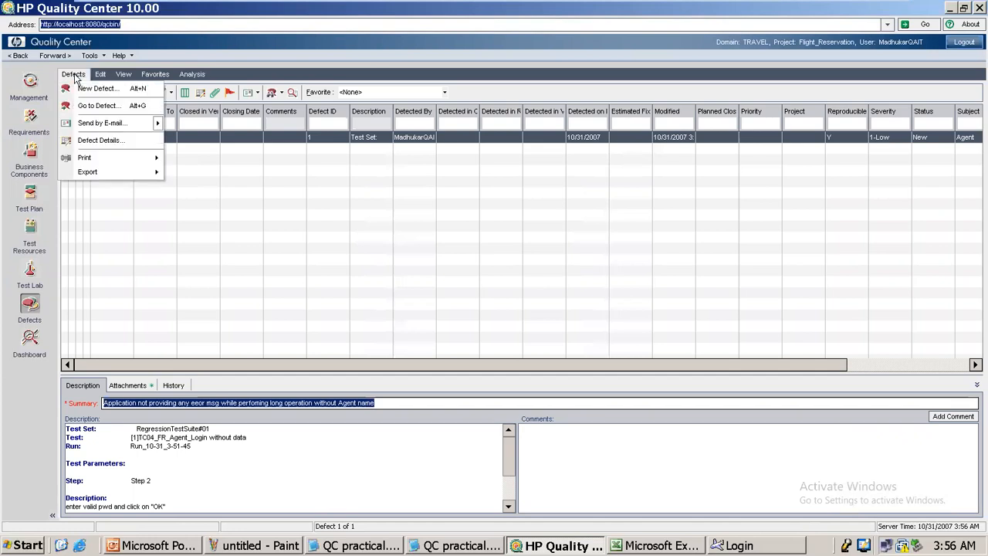
pyautogui.moveTo(91, 174)
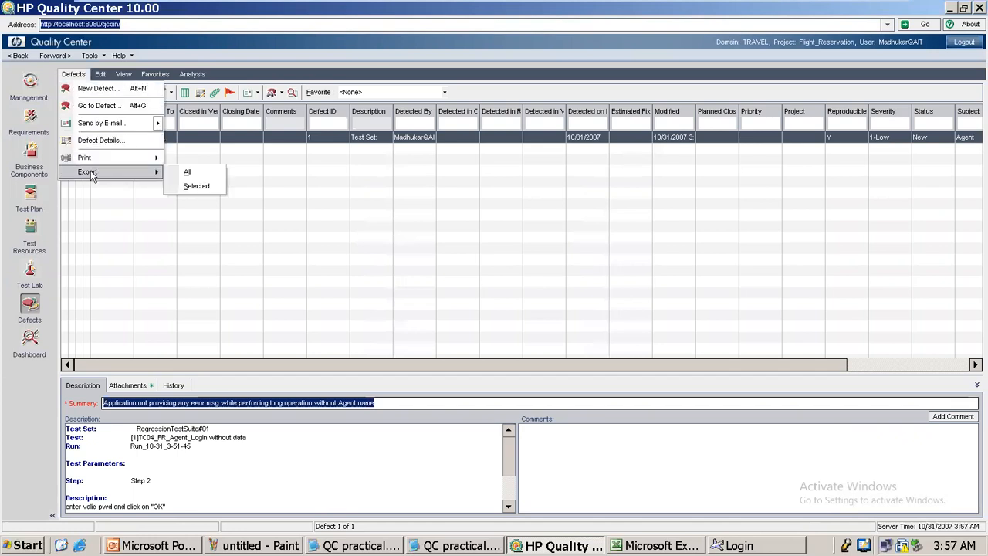
pyautogui.click(188, 173)
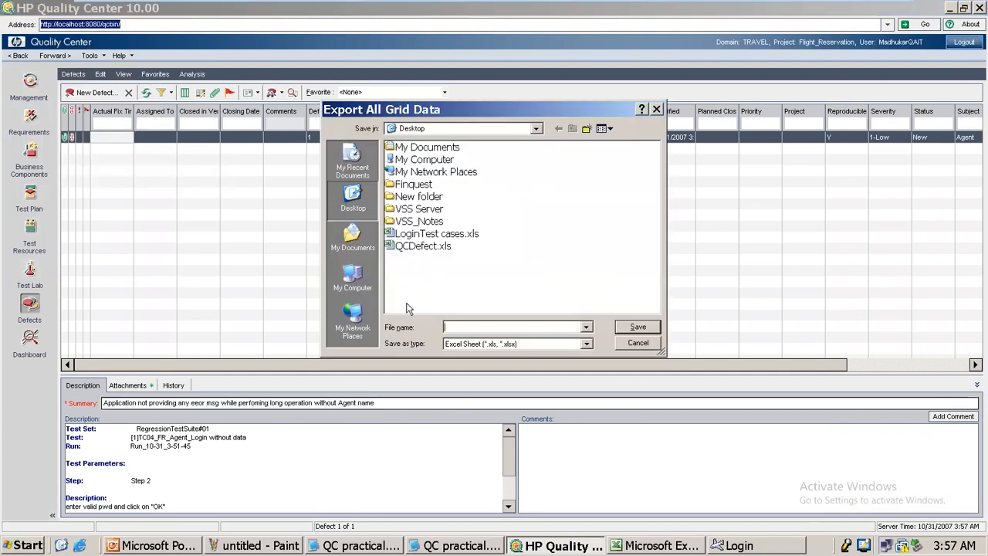
pyautogui.click(413, 247)
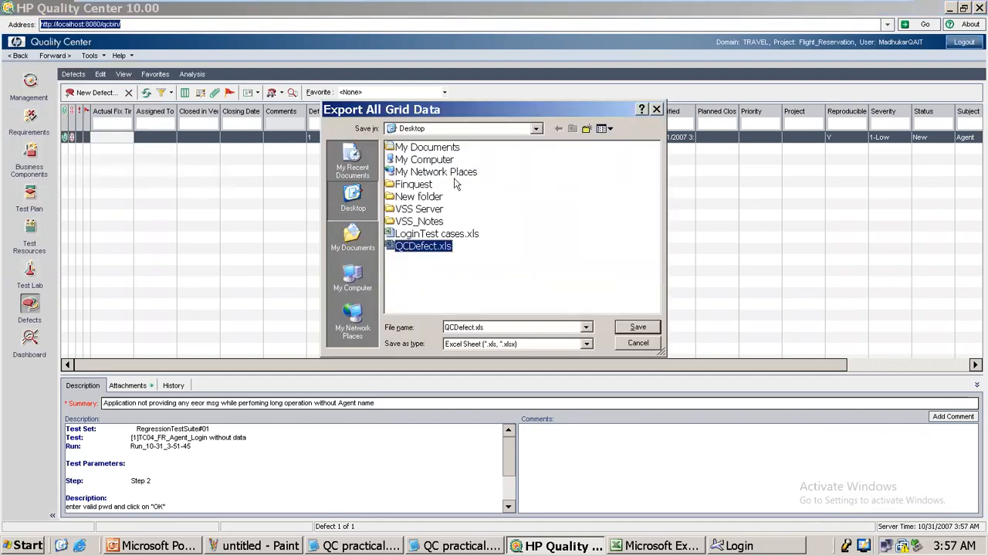
pyautogui.click(634, 328)
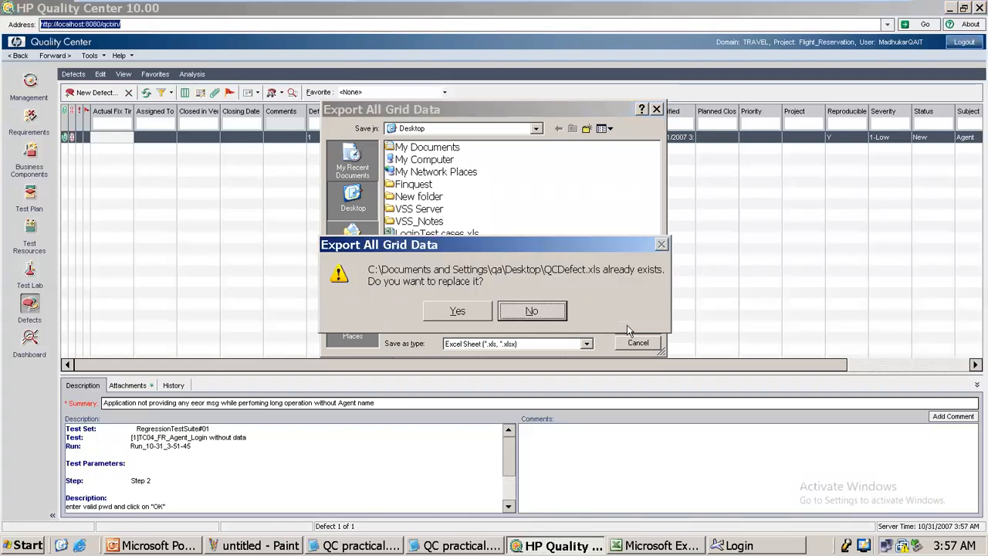
pyautogui.click(457, 312)
pyautogui.click(452, 307)
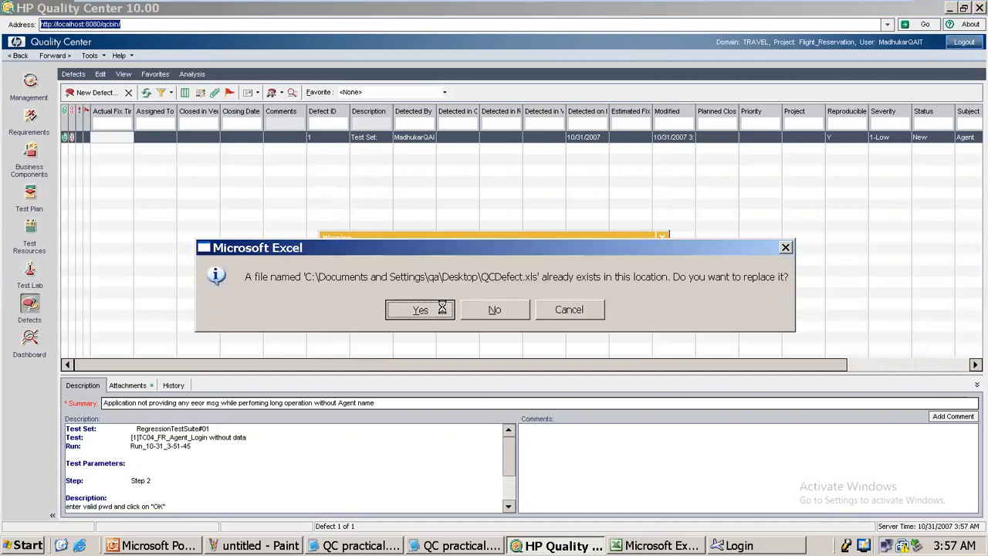
pyautogui.click(441, 309)
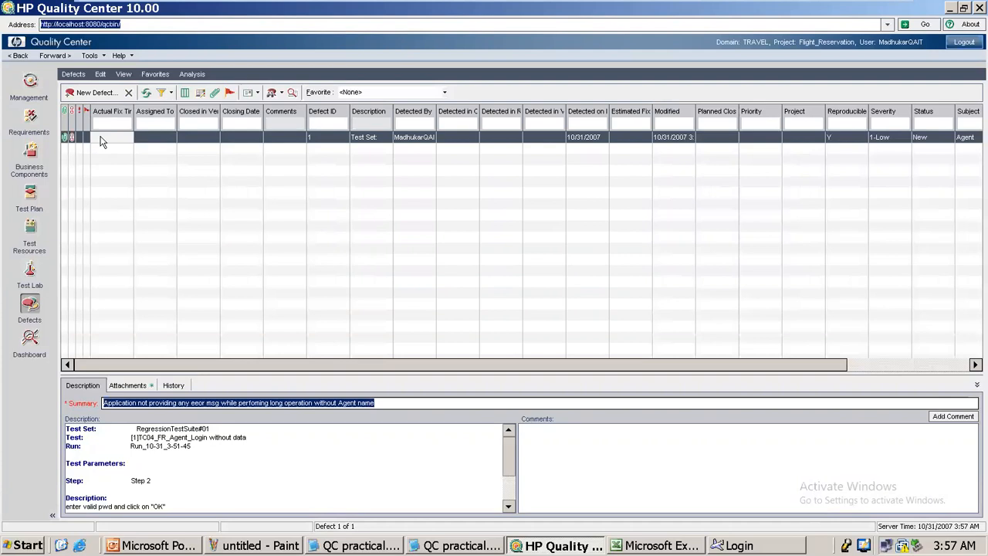
# View the Send E-mail form for the logged defect and cancel it without sending.
pyautogui.click(75, 75)
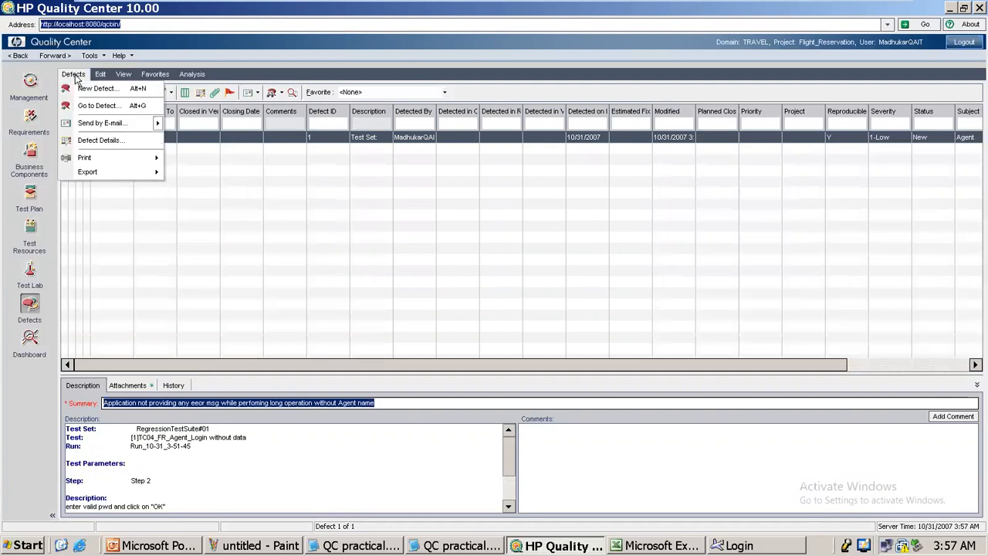
pyautogui.click(87, 125)
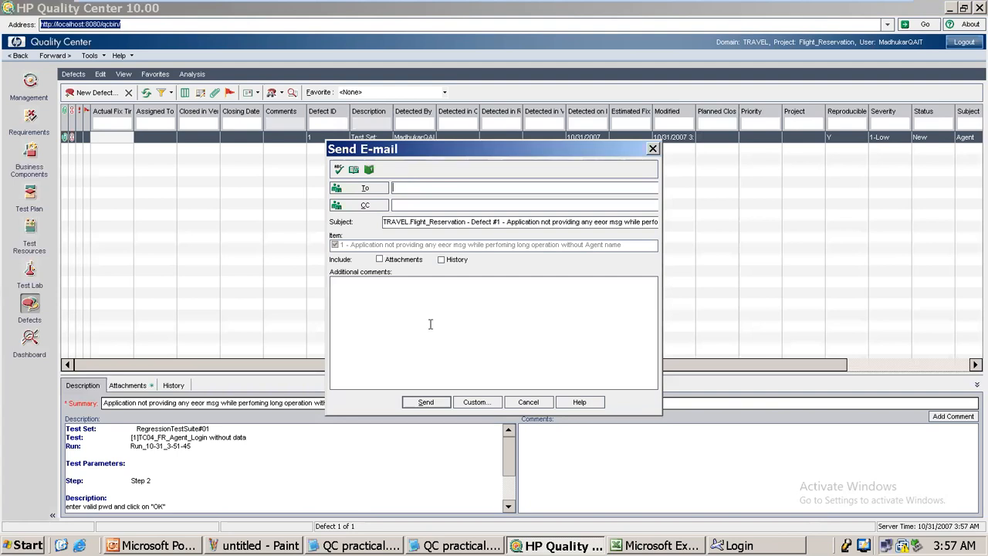
pyautogui.click(400, 192)
pyautogui.click(529, 403)
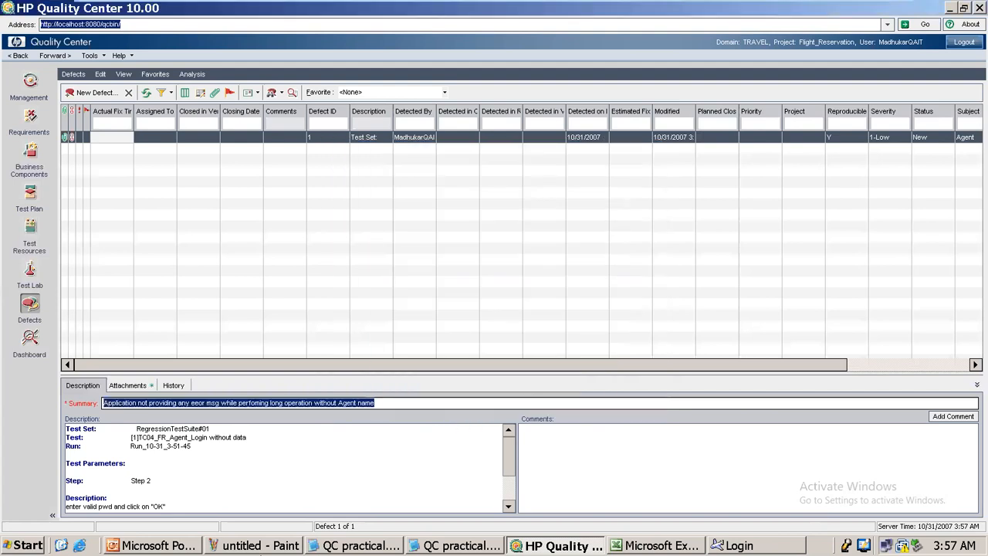
# Read the Defects and Analysis notes in QC practical.txt in Notepad, and visit Quality Center's Requirements and Test Plan modules.
pyautogui.click(419, 547)
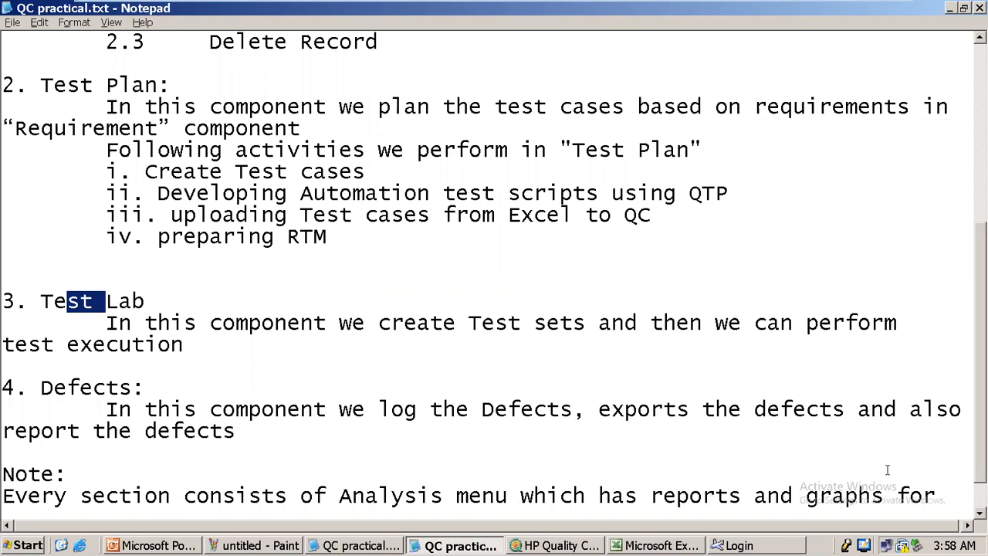
pyautogui.scroll(-1, 982, 397)
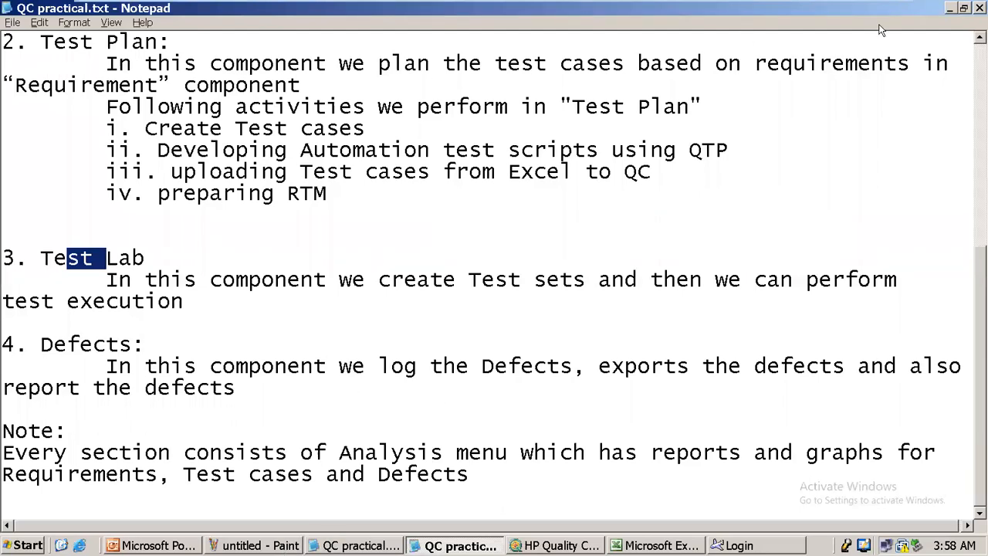
pyautogui.click(950, 8)
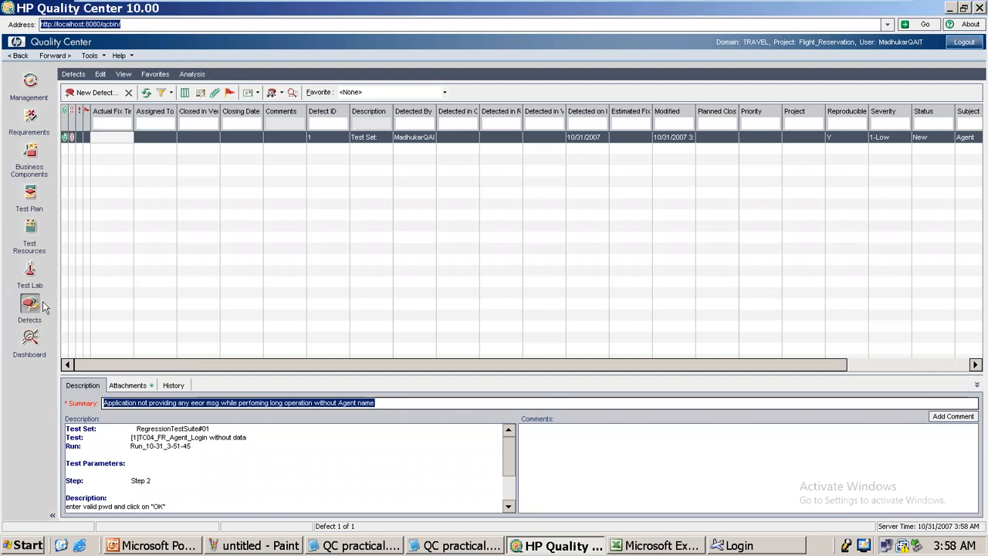
pyautogui.click(42, 126)
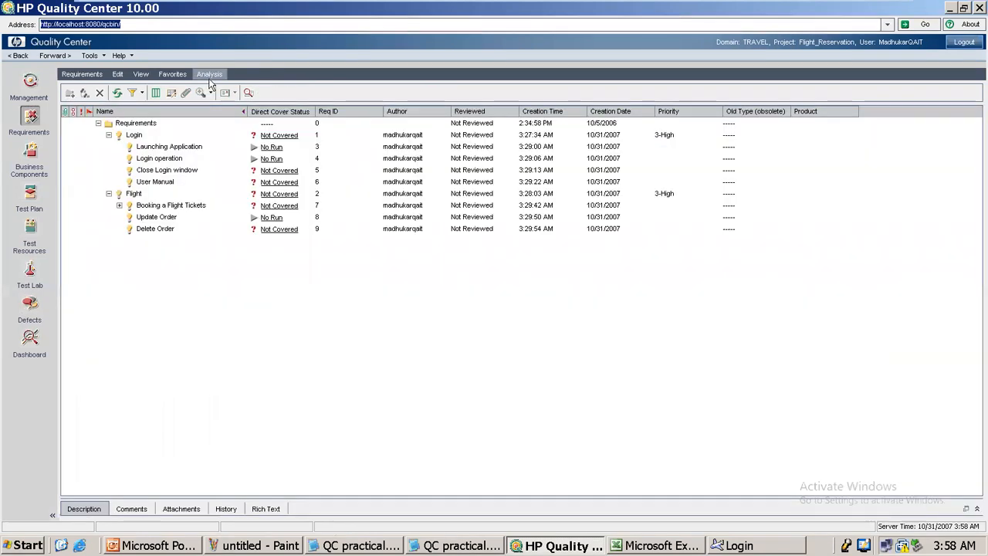
pyautogui.click(34, 206)
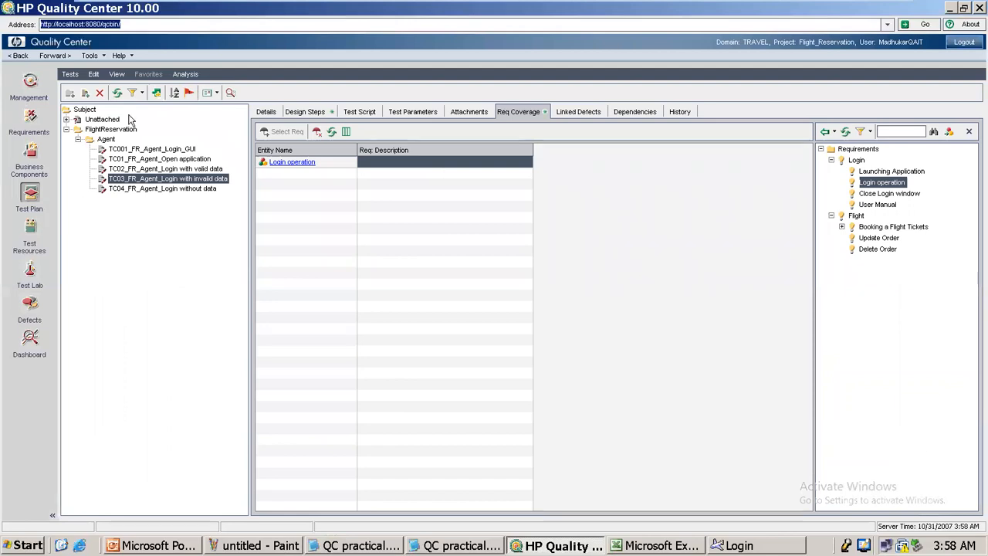
# Generate the Current Test Set report for the regression test set in Test Lab and save it in the Private folder.
pyautogui.click(30, 274)
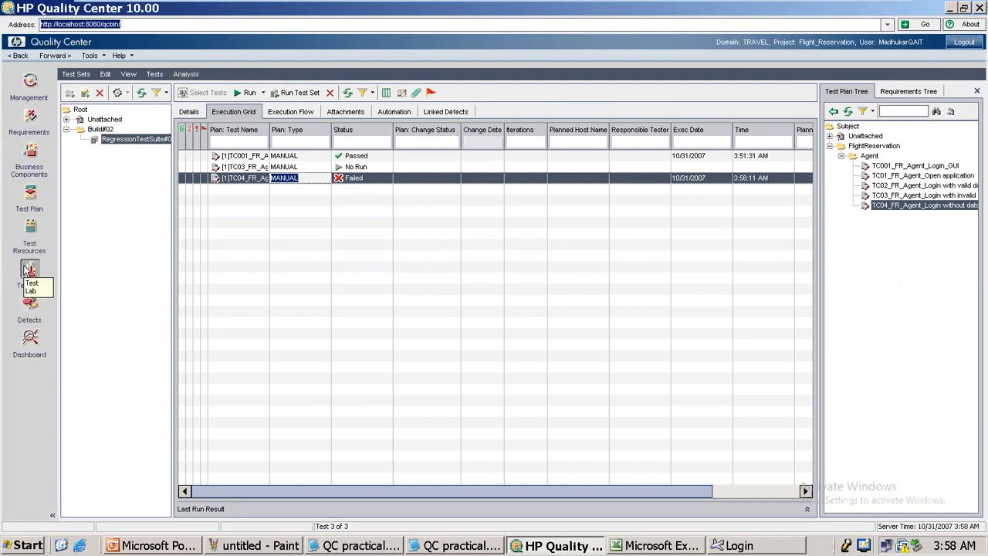
pyautogui.click(185, 75)
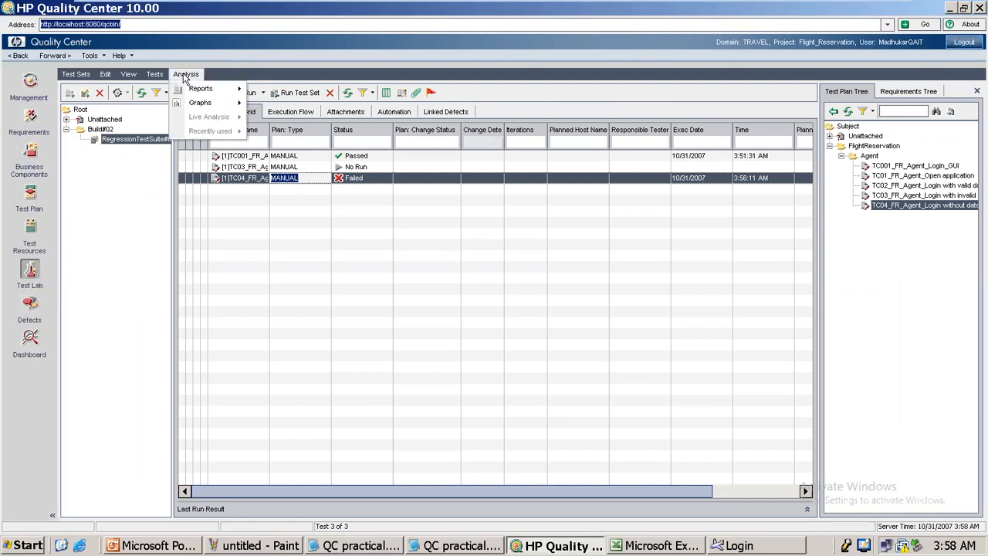
pyautogui.moveTo(198, 91)
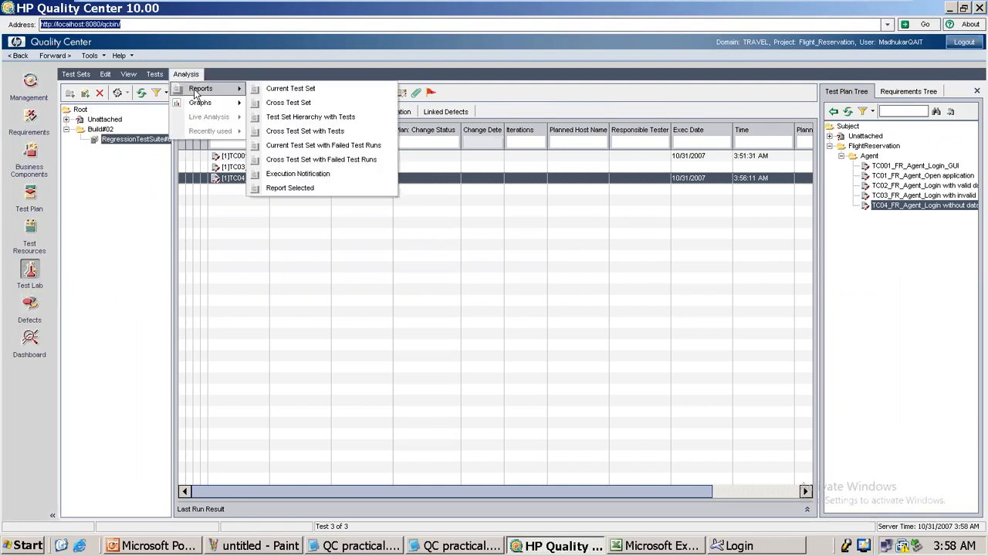
pyautogui.click(294, 89)
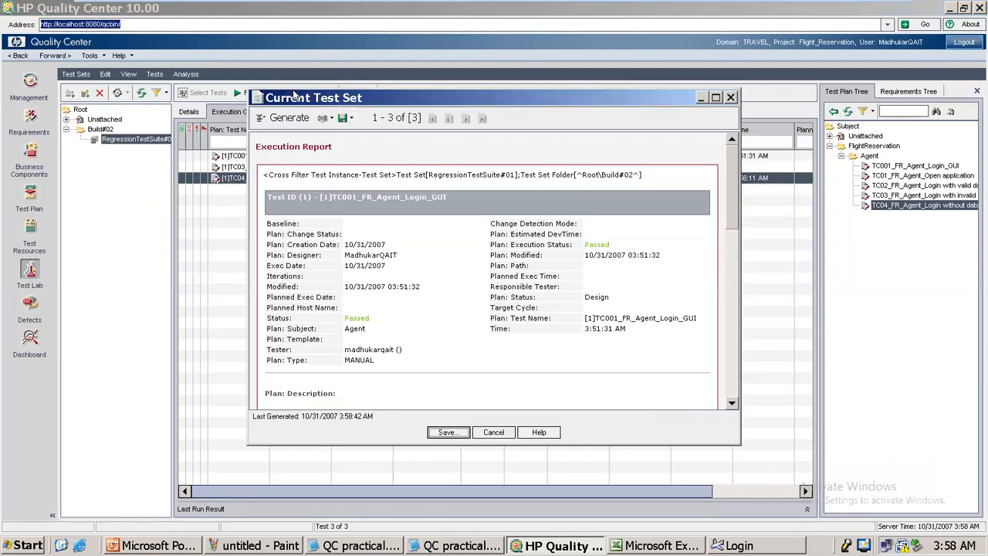
pyautogui.click(446, 433)
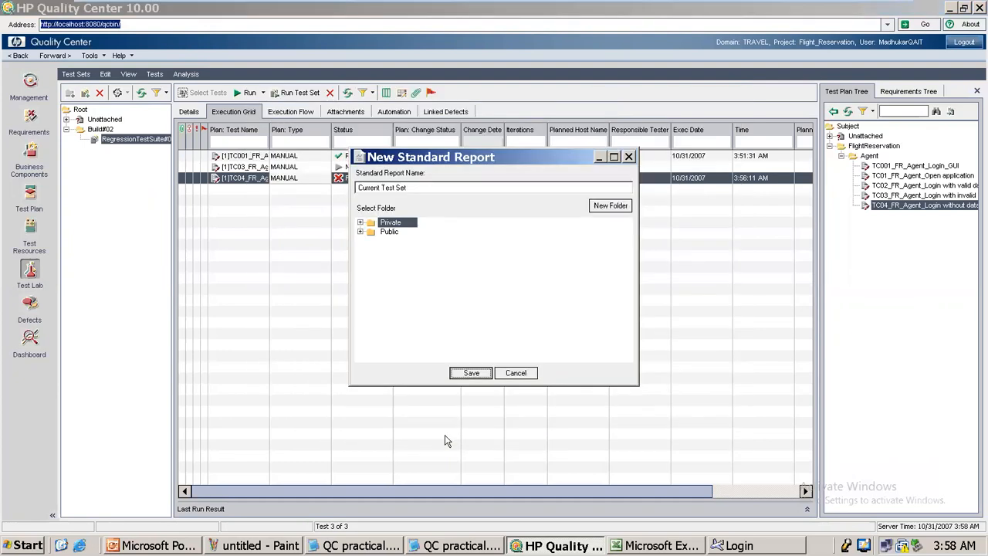
pyautogui.click(471, 374)
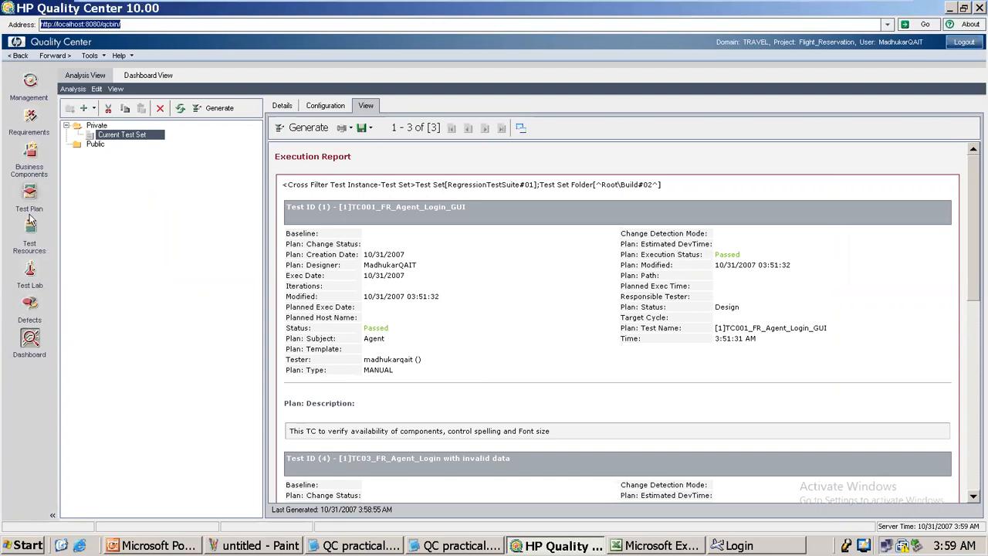
# Generate the Requirements Progress graph grouped by 'Direct Cover Status' from the Requirements module and save it in the Private folder.
pyautogui.click(29, 122)
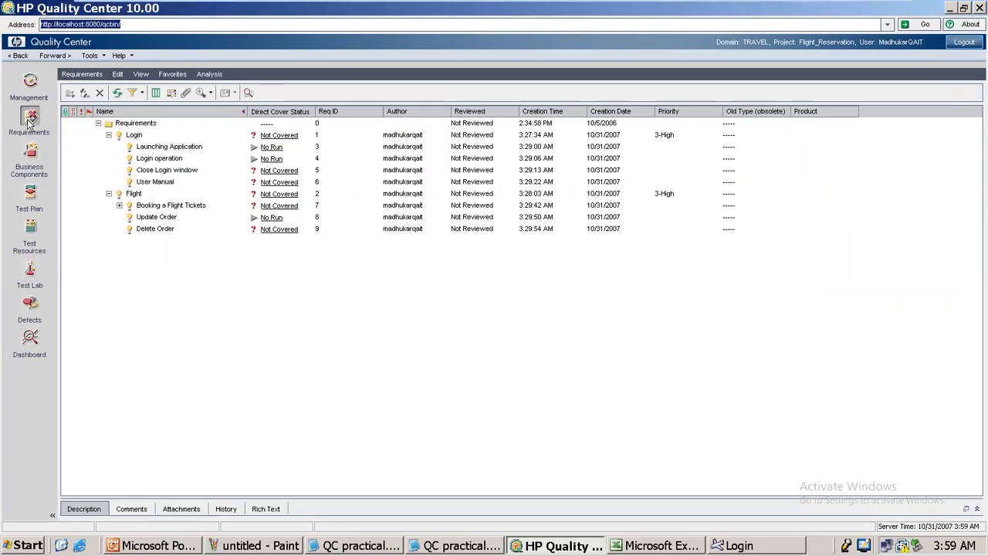
pyautogui.click(212, 74)
pyautogui.moveTo(223, 102)
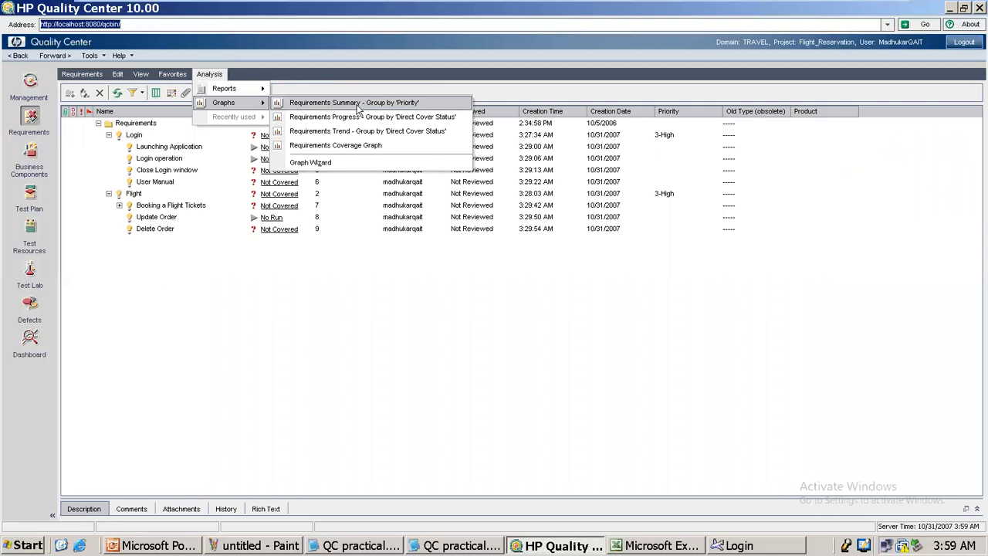
pyautogui.click(416, 122)
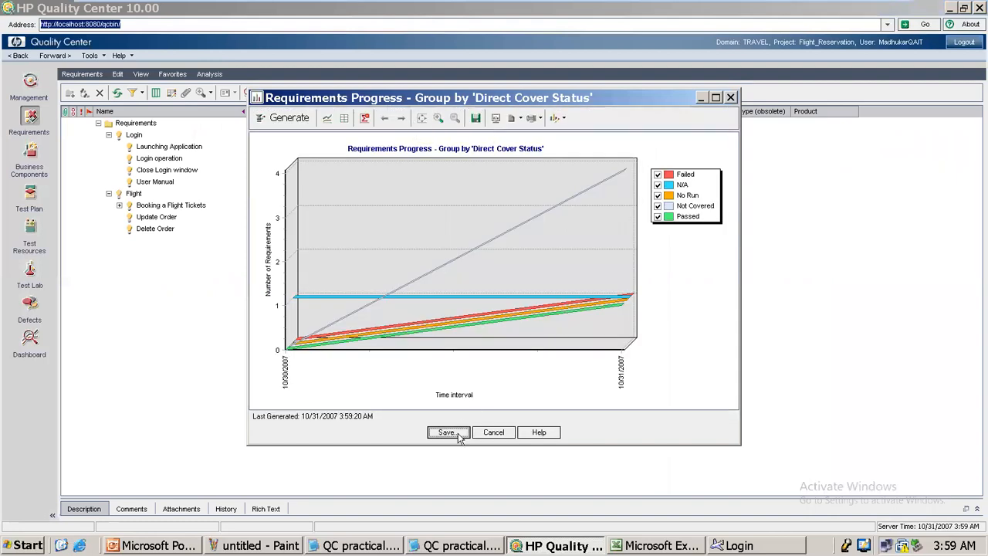
pyautogui.click(447, 432)
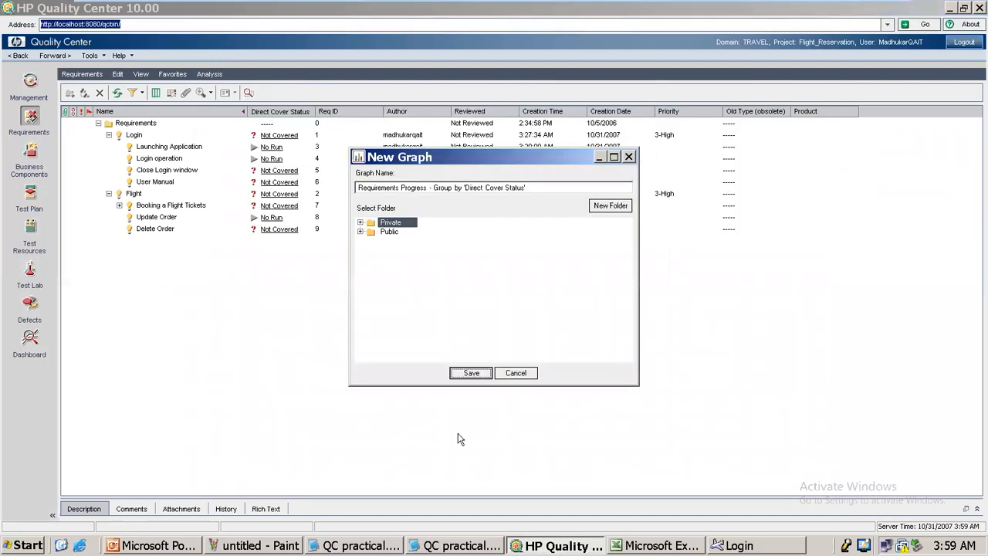
pyautogui.click(471, 372)
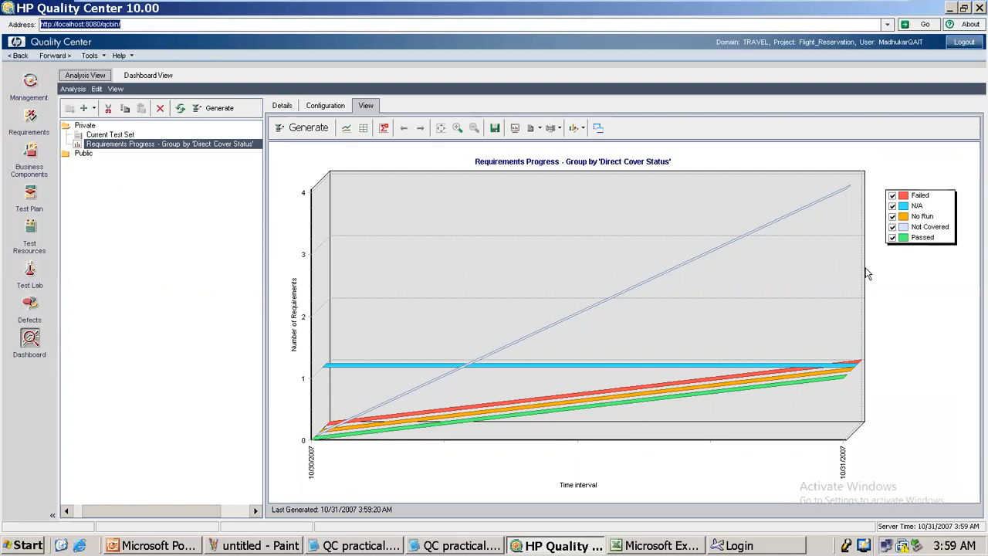
# Minimize Quality Center to the desktop and take the VMware virtual machine out of full screen.
pyautogui.moveTo(768, 369)
pyautogui.click(949, 8)
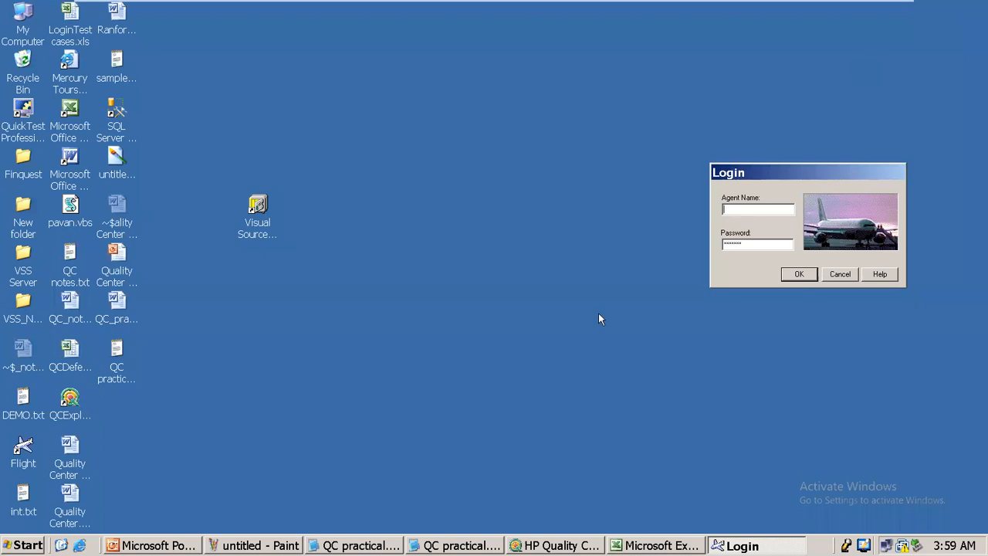
pyautogui.hotkey('ctrl', 'alt', 'Return')
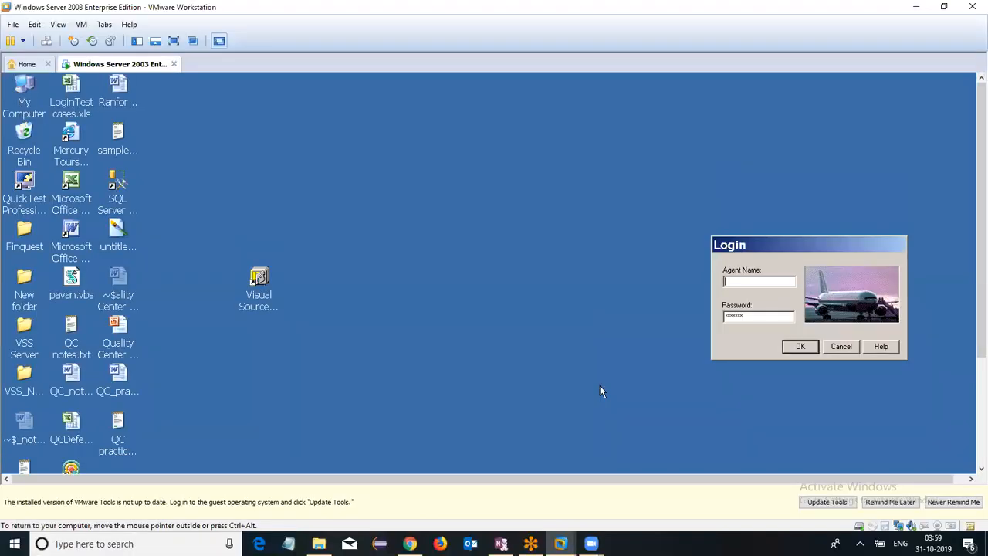